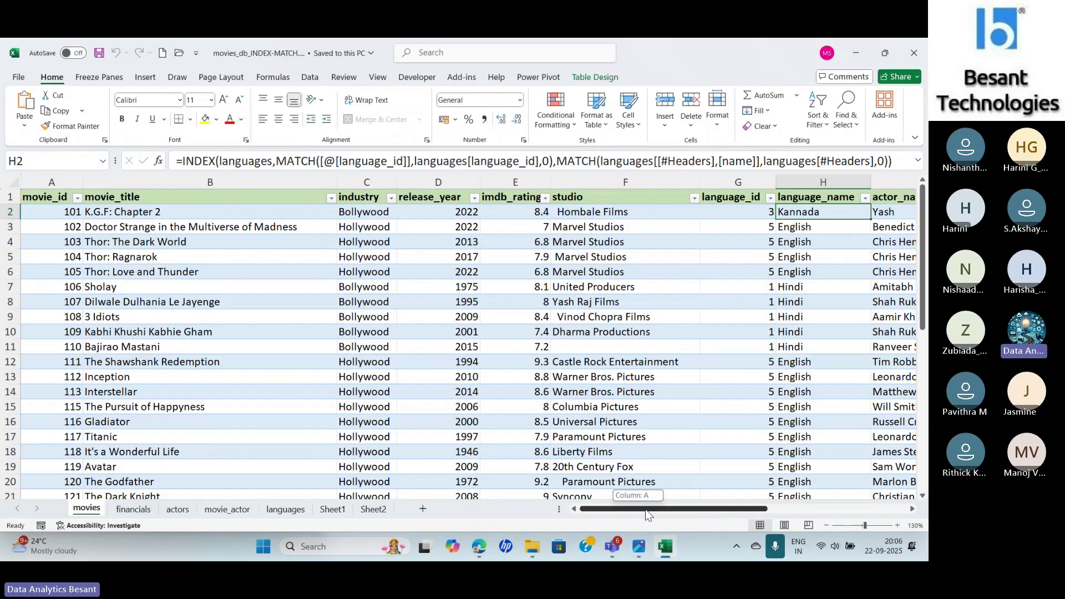
Examine the looked-up columns on the movies sheet and the source tables on the financials, languages, movie_actor and actors sheets
drag(647, 515, 768, 534)
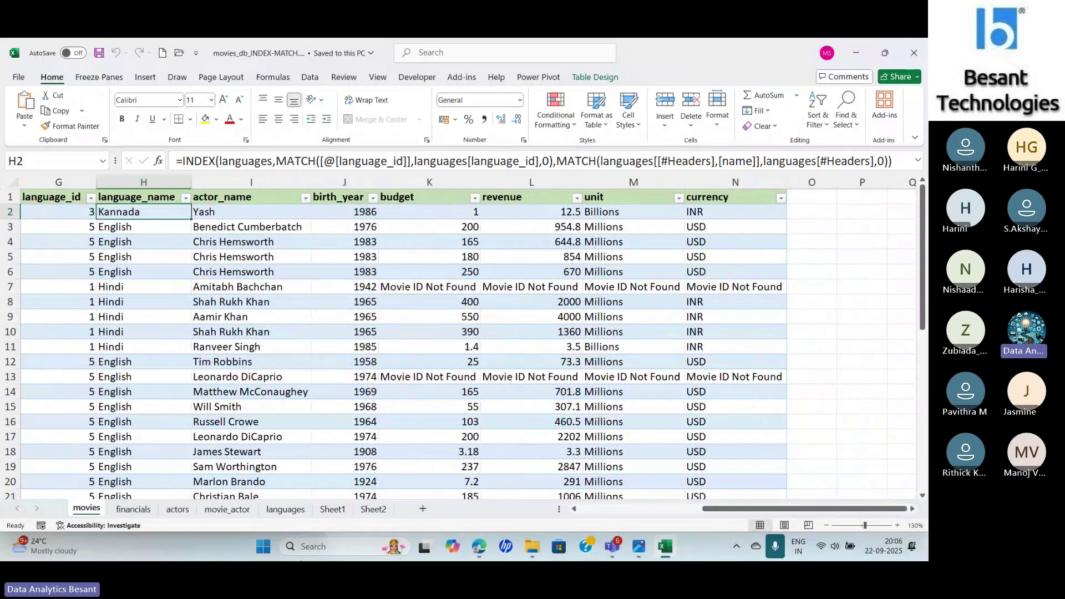
click(133, 509)
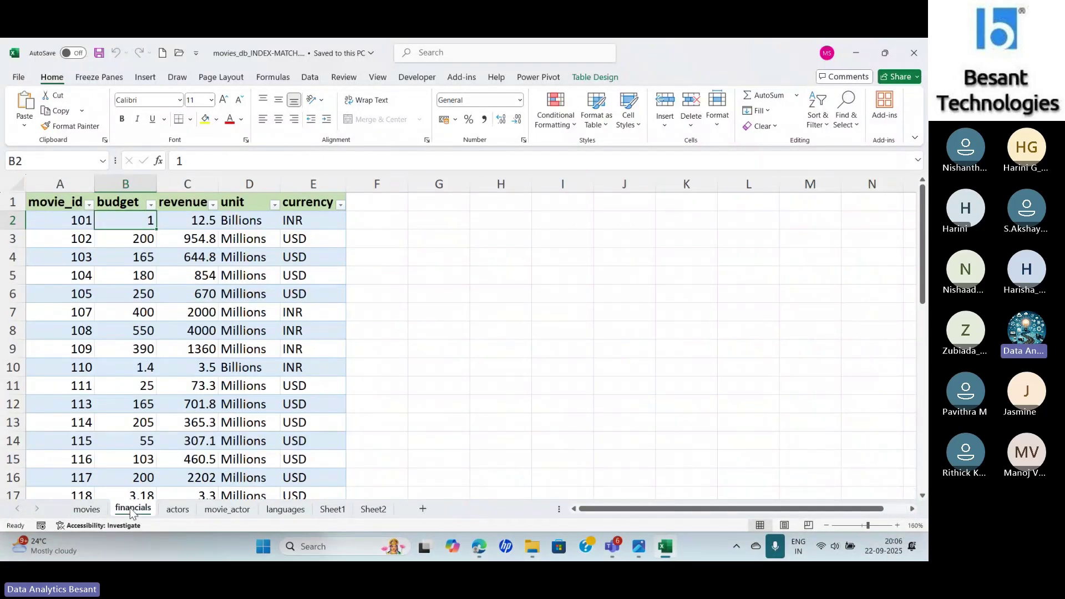
click(302, 511)
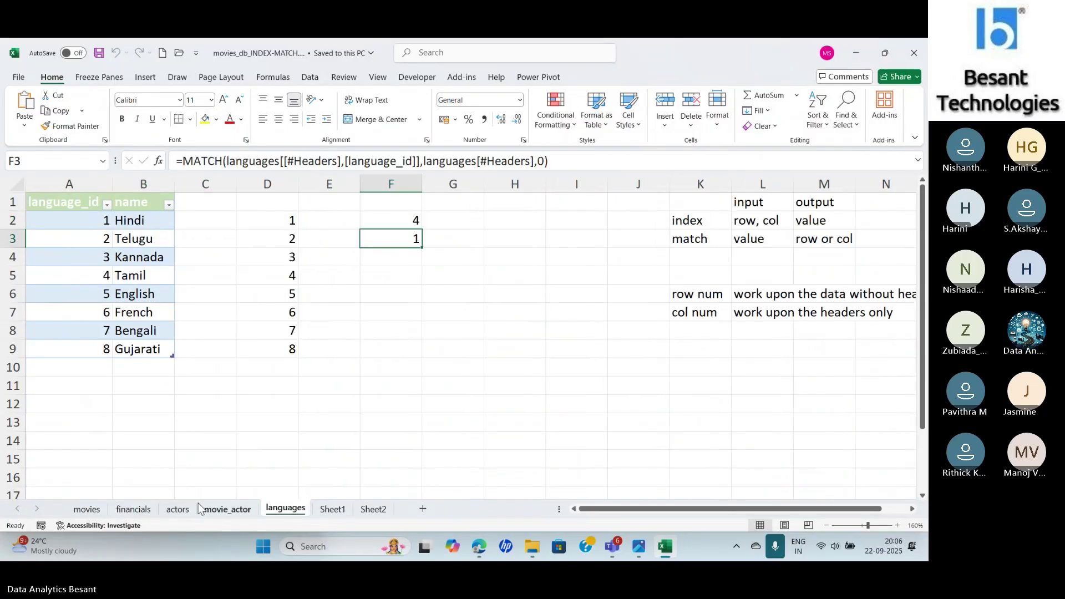
click(217, 510)
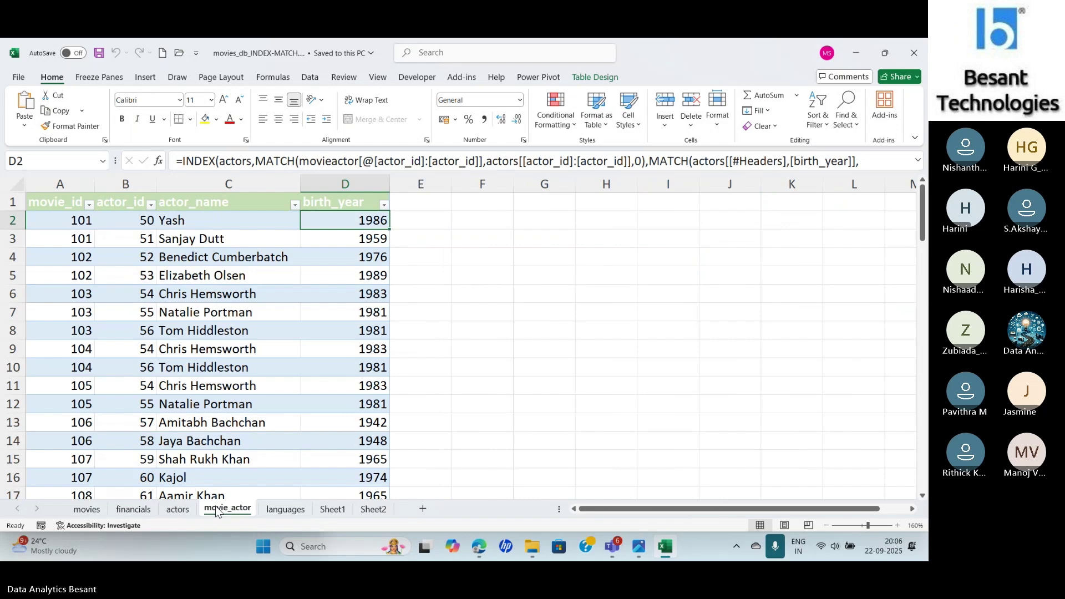
click(178, 508)
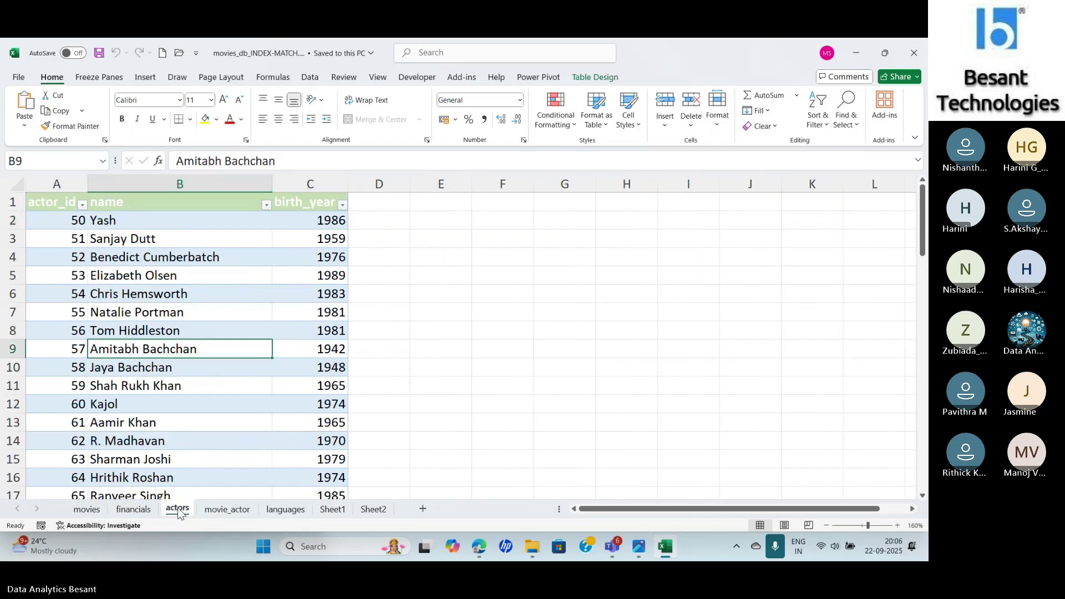
click(138, 509)
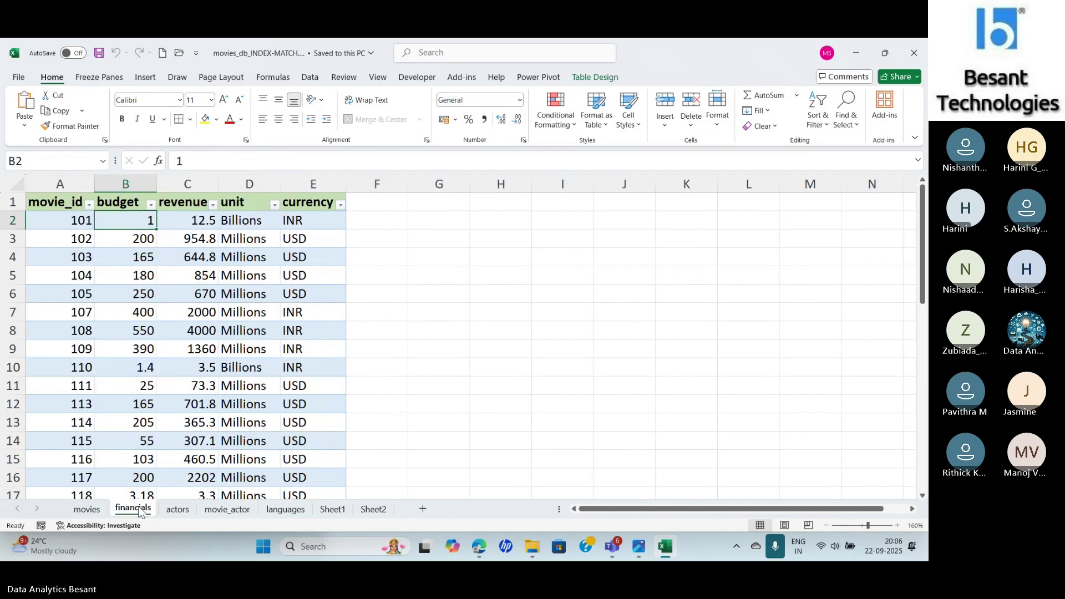
click(86, 509)
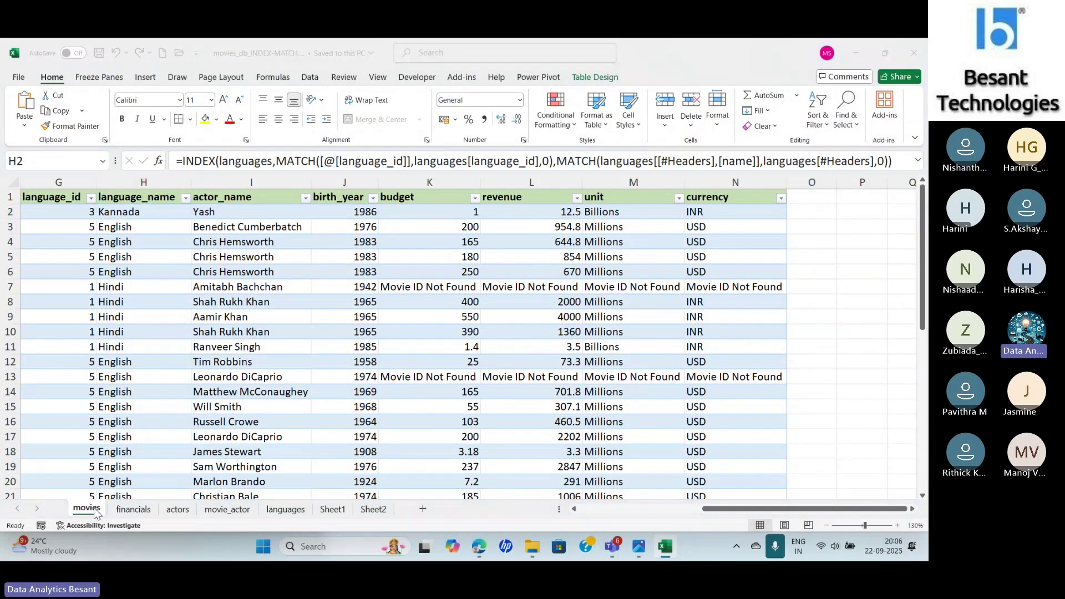
Dismiss the recording and transcription notice in the Teams meeting and return to the Excel movies workbook
key(alt+Tab)
key(alt+Tab)
key(alt+Tab)
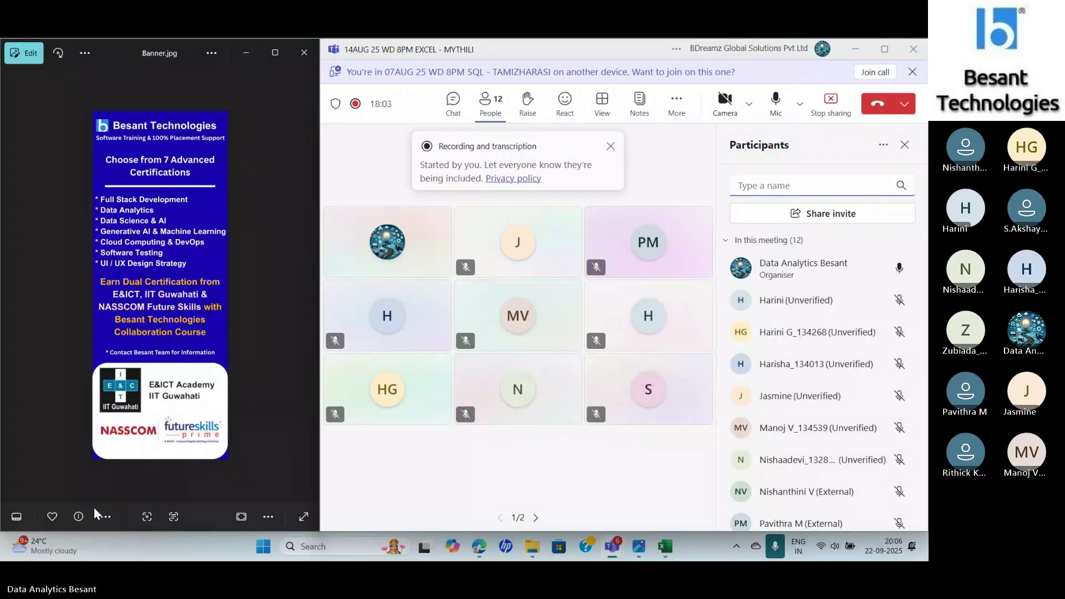
click(610, 147)
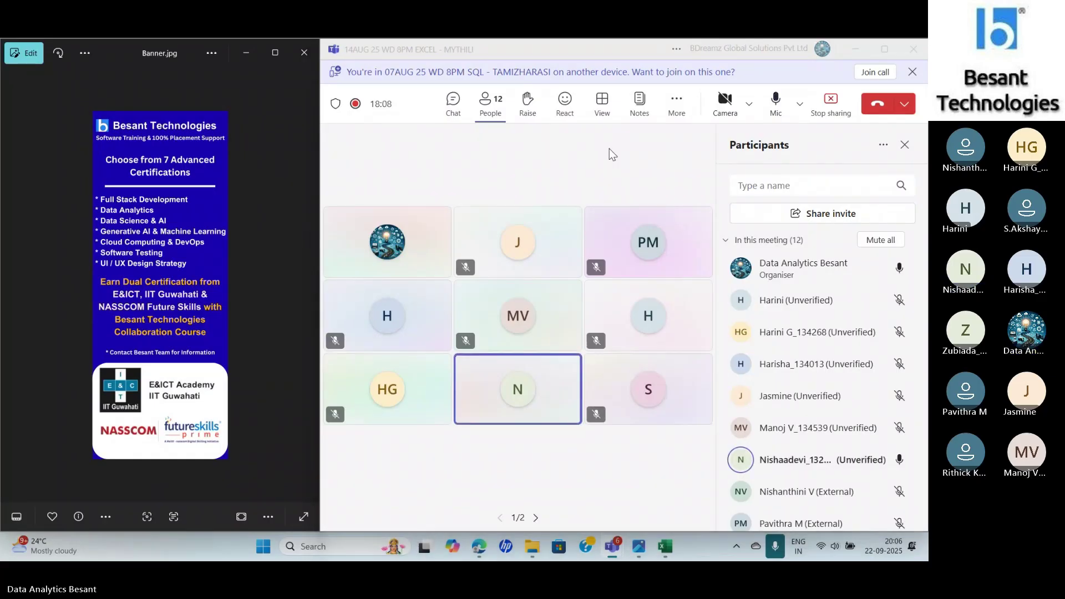
key(alt+Tab)
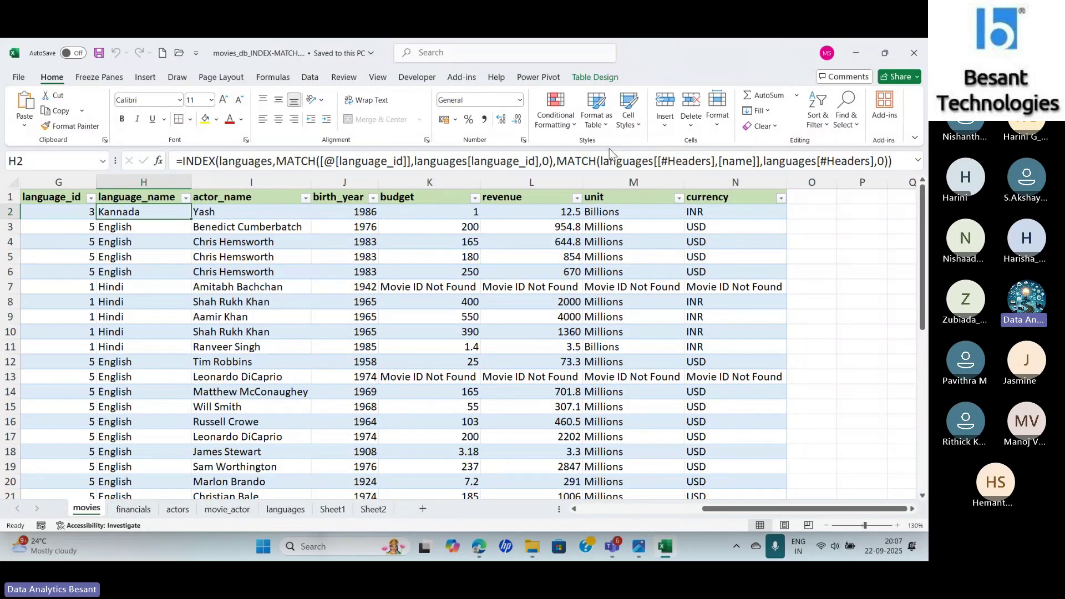
Review the INDEX examples on Sheet2, the movies sheet, and the index and match notes on the languages sheet
click(373, 511)
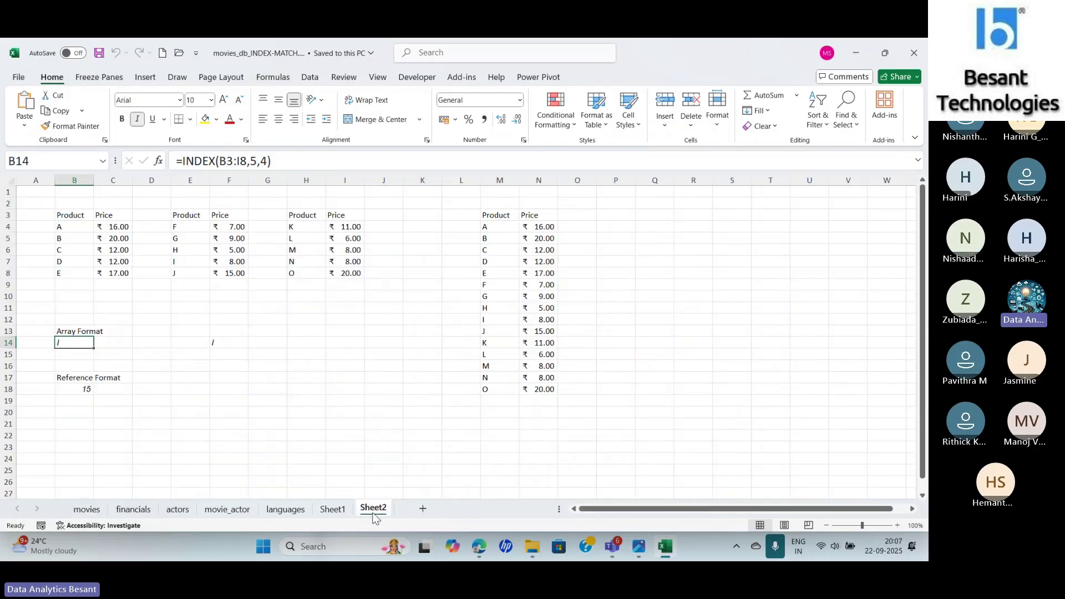
click(285, 510)
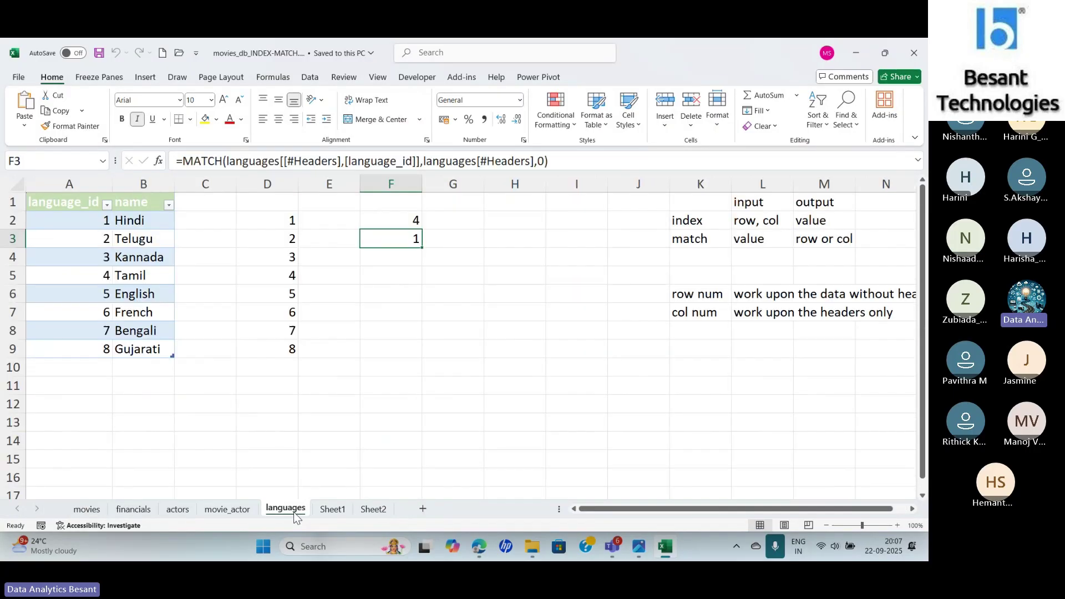
click(87, 509)
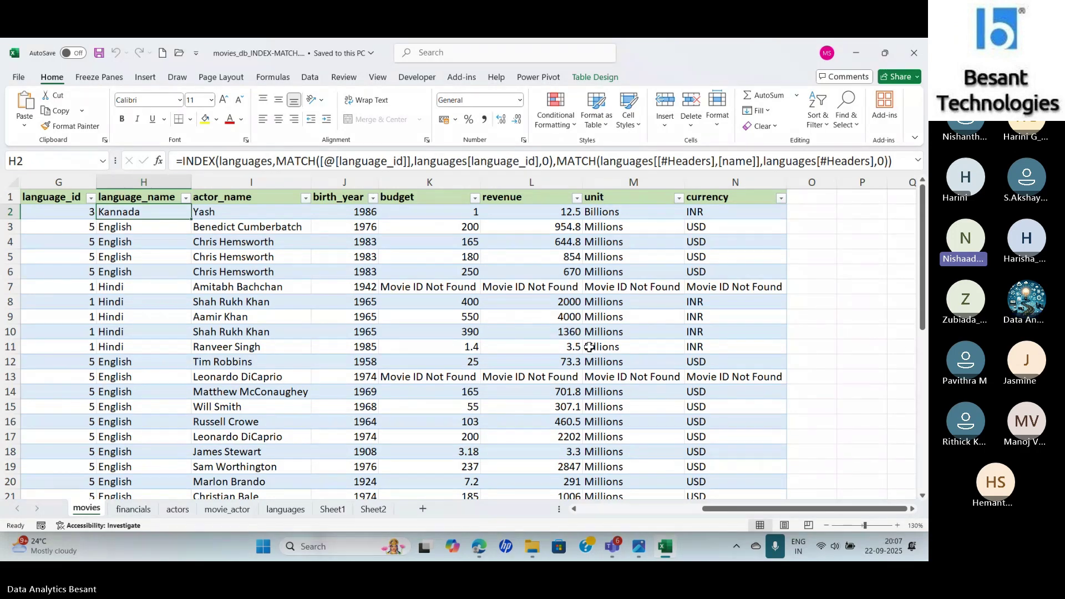
key(alt+Tab)
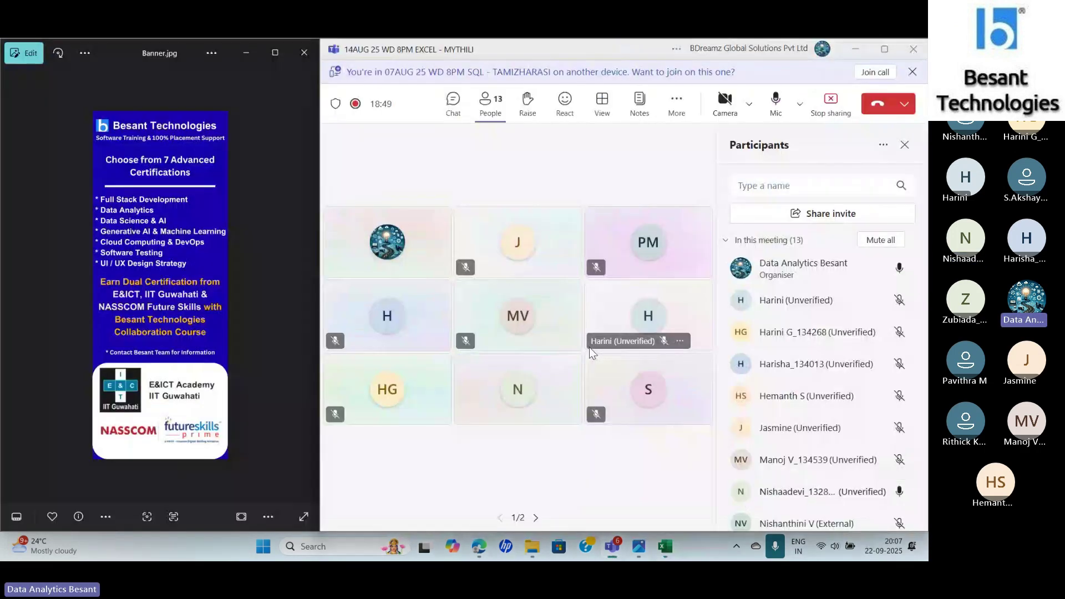
key(alt+Tab)
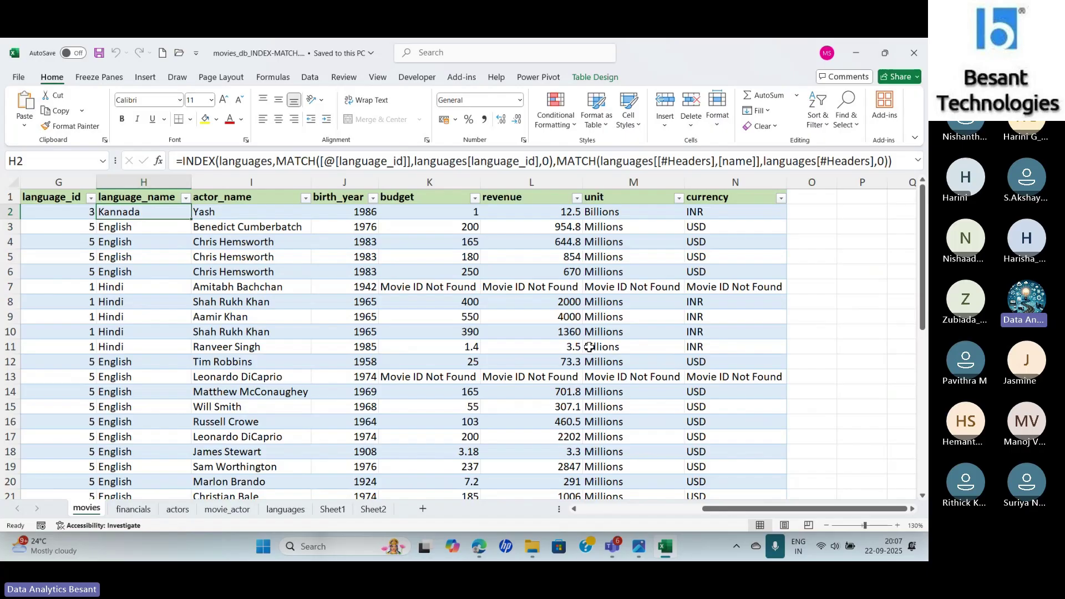
click(286, 509)
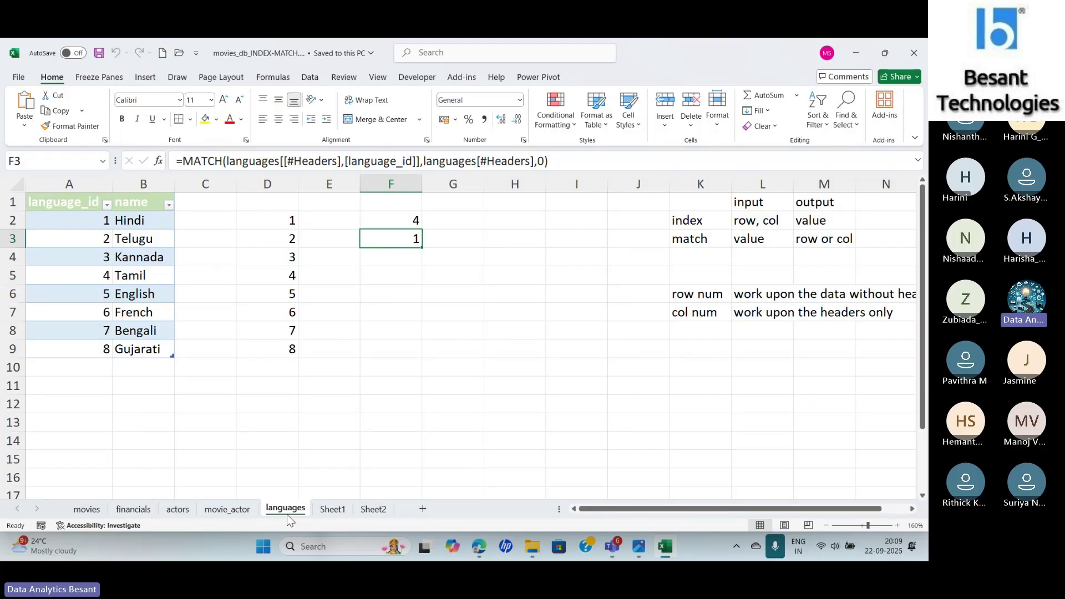
key(alt+Tab)
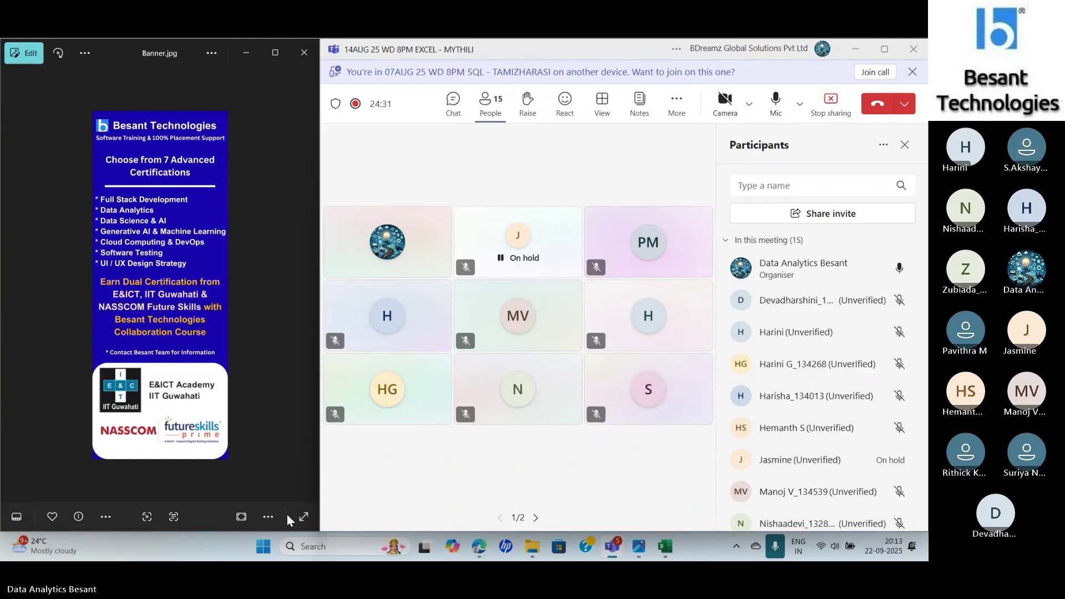
key(alt+Tab)
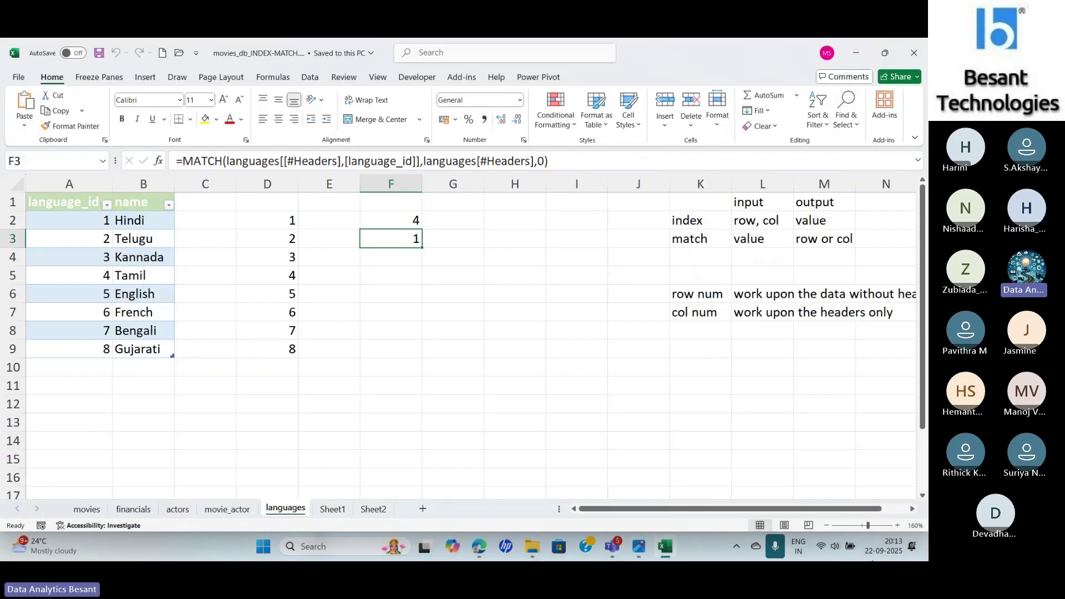
click(913, 510)
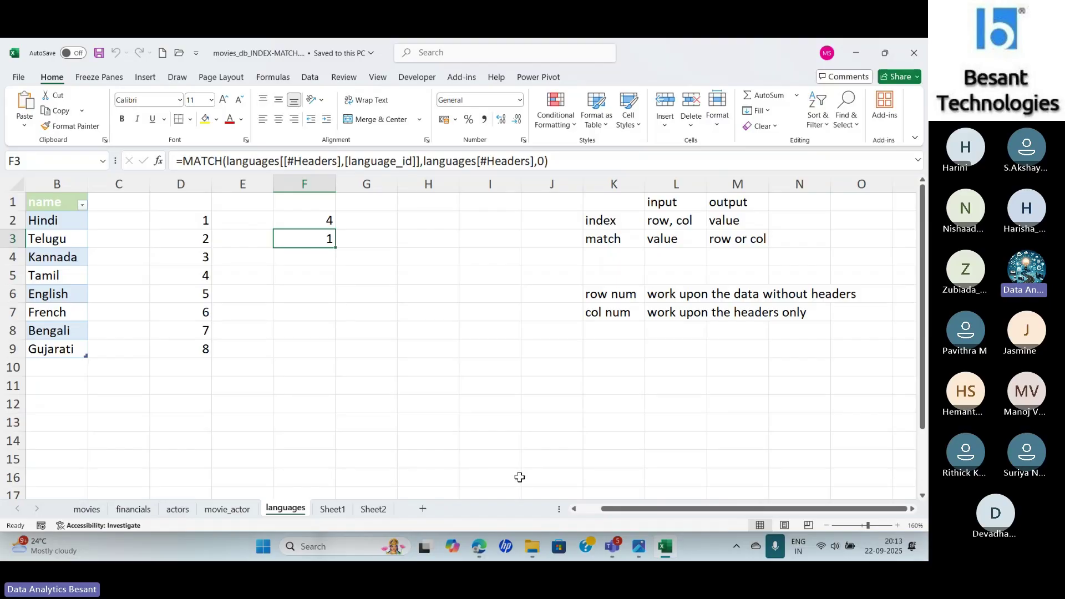
Open product-sales-VLOOKUP.xlsx from the Advanced Excel folder and show its orders sheet
click(533, 546)
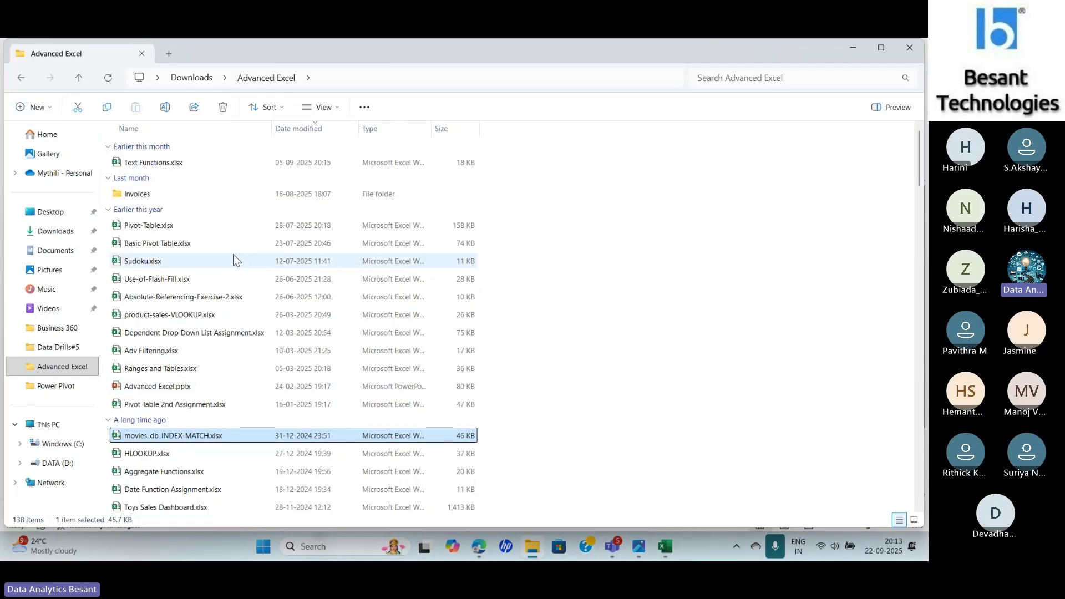
click(203, 316)
double_click(201, 315)
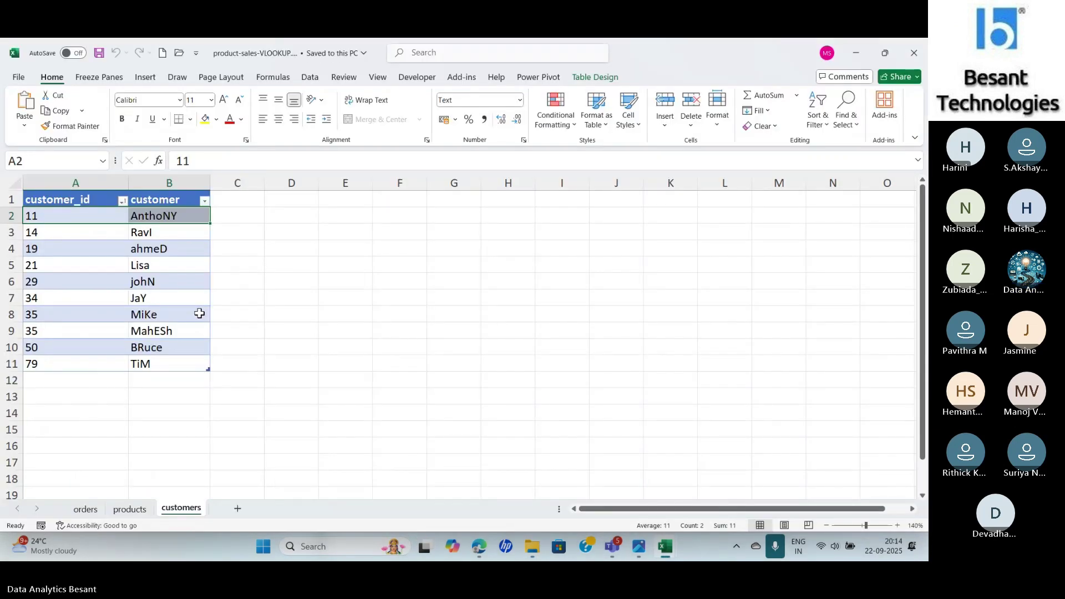
click(95, 512)
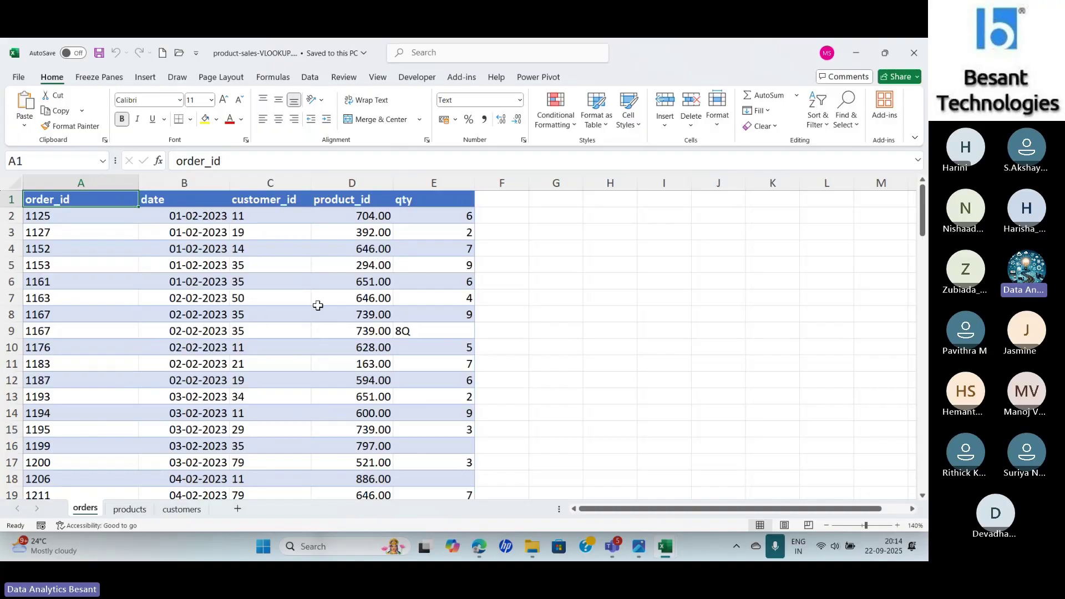
click(501, 220)
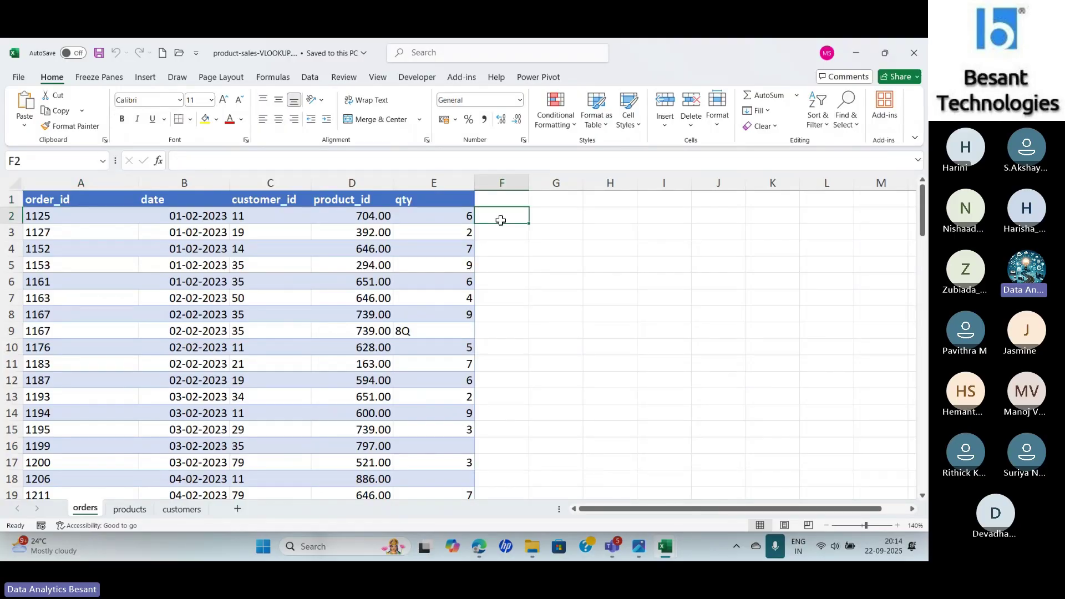
text(=)
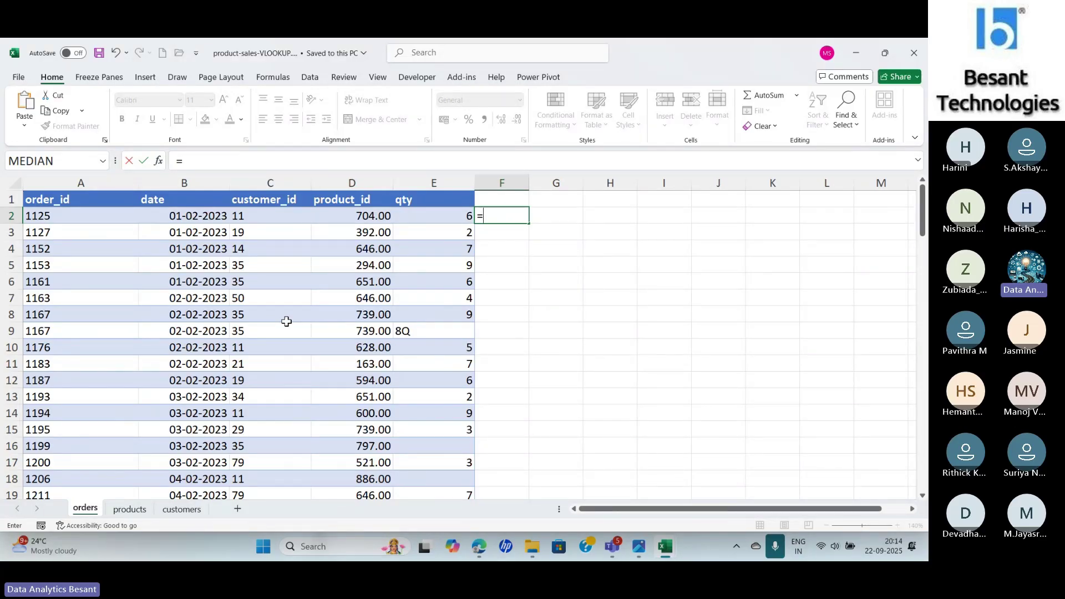
text(INDEX)
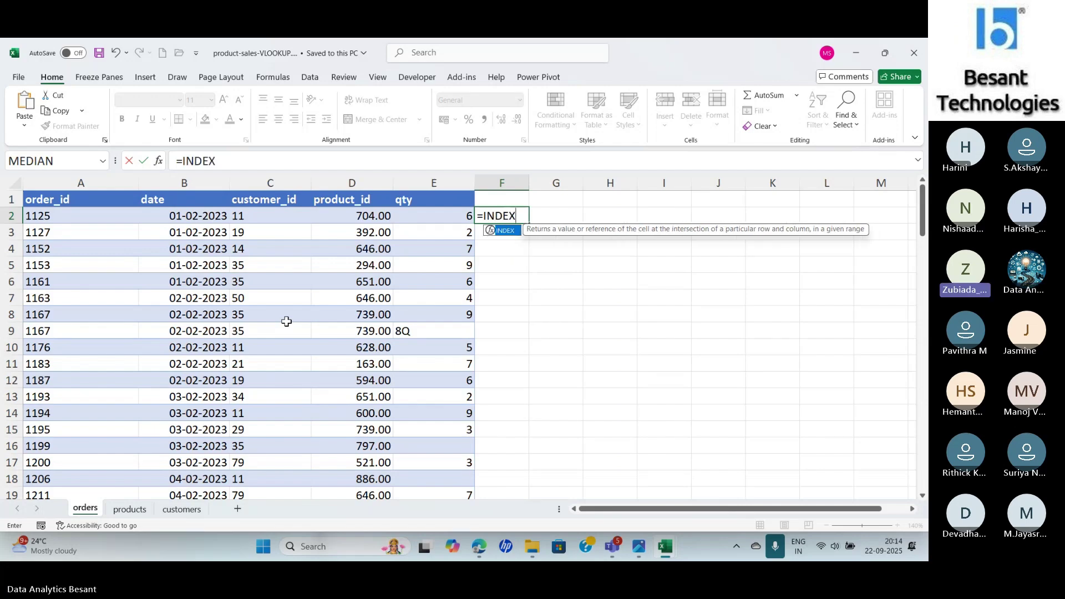
text(()
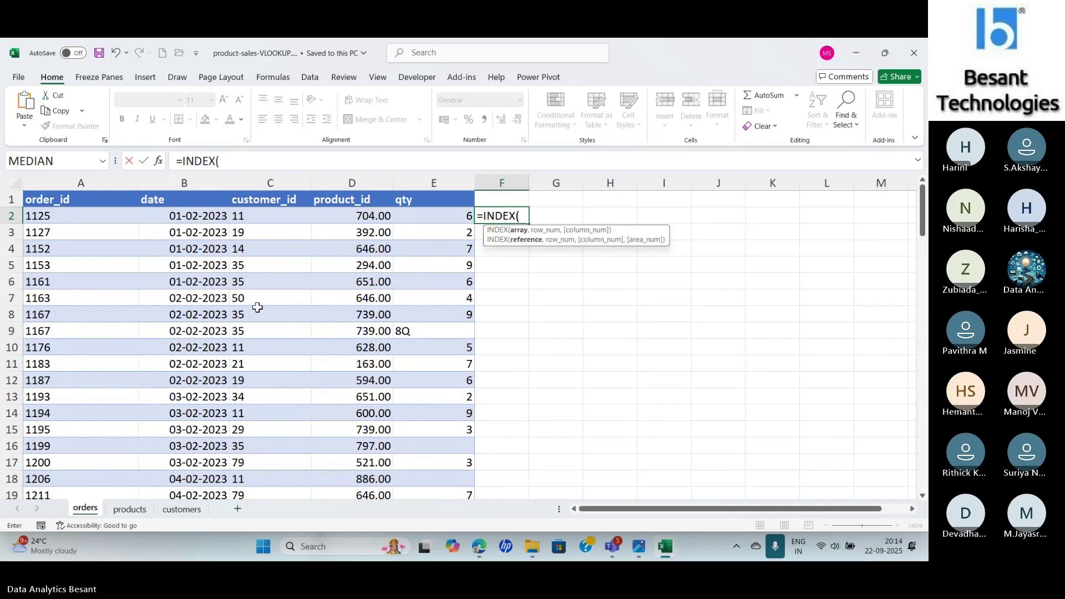
click(161, 161)
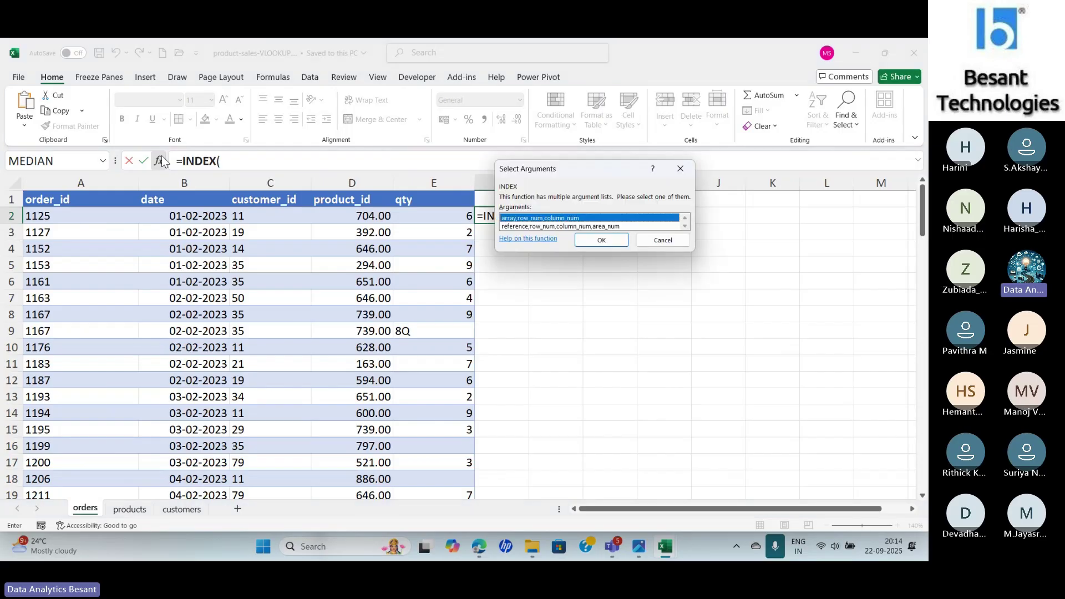
click(608, 243)
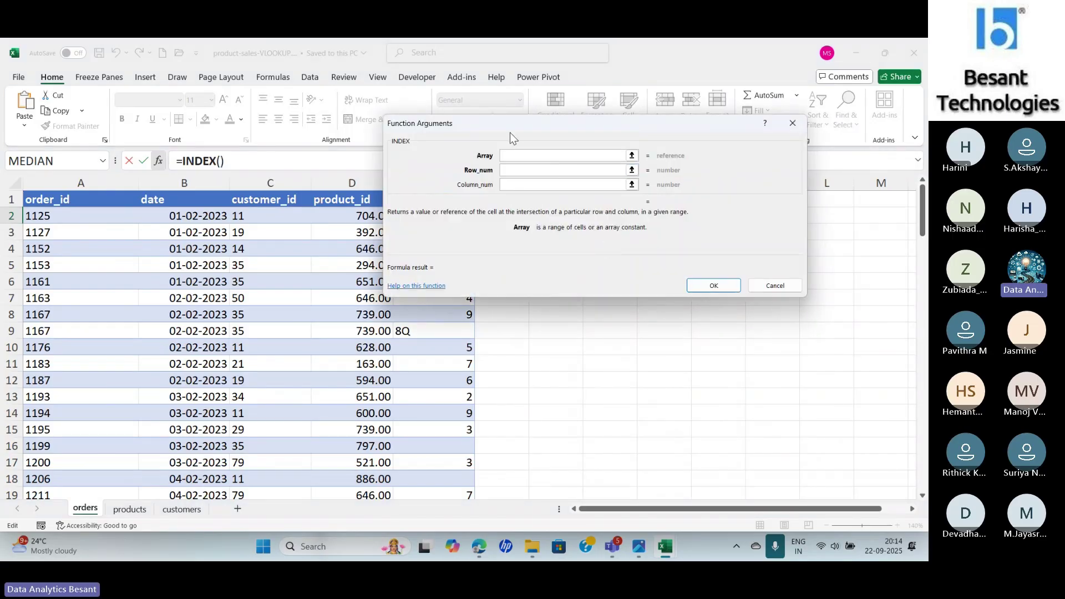
drag(497, 123, 530, 278)
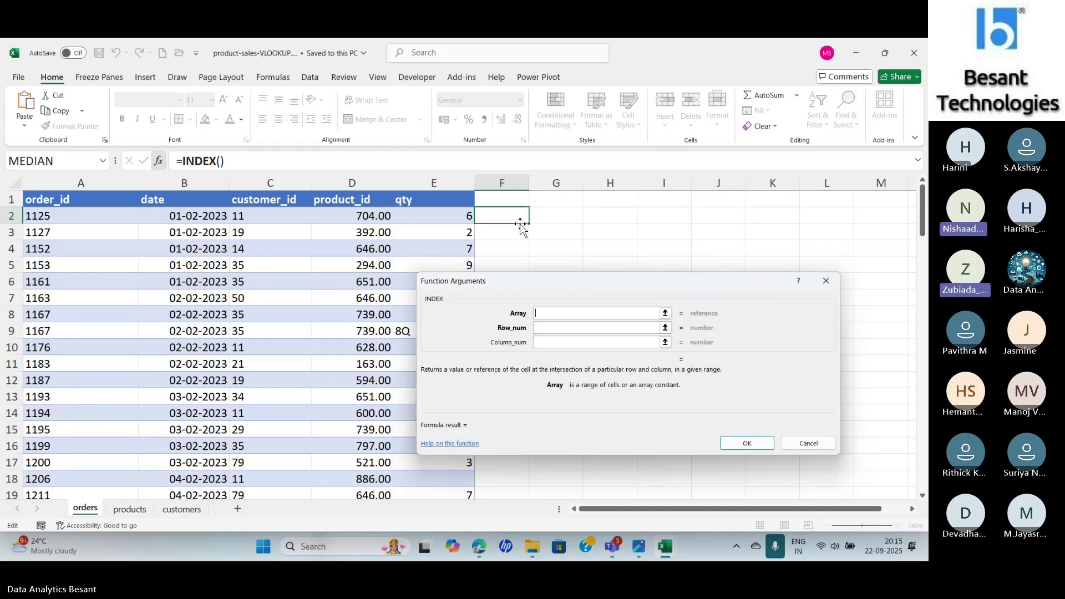
key(Escape)
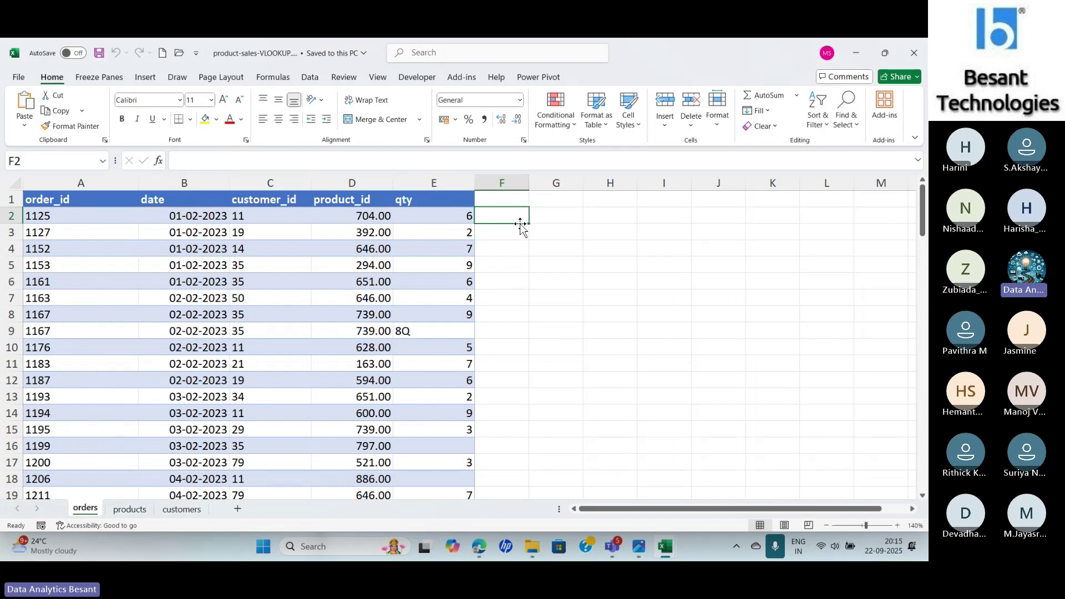
Start an INDEX formula in F2 of the orders sheet with products!A2:G21 as the array
text(=I)
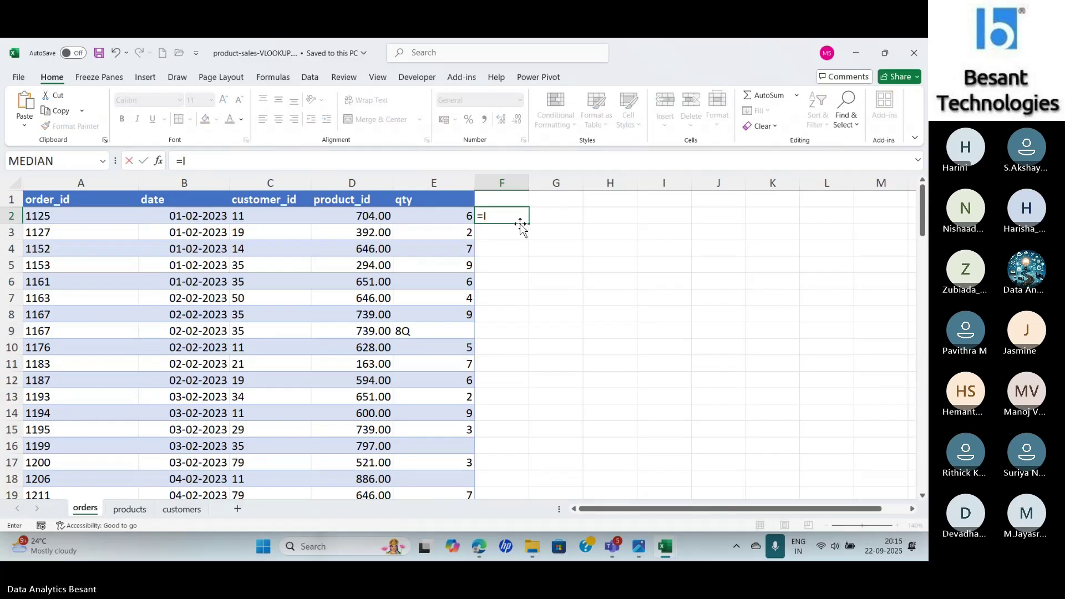
text(NDEX()
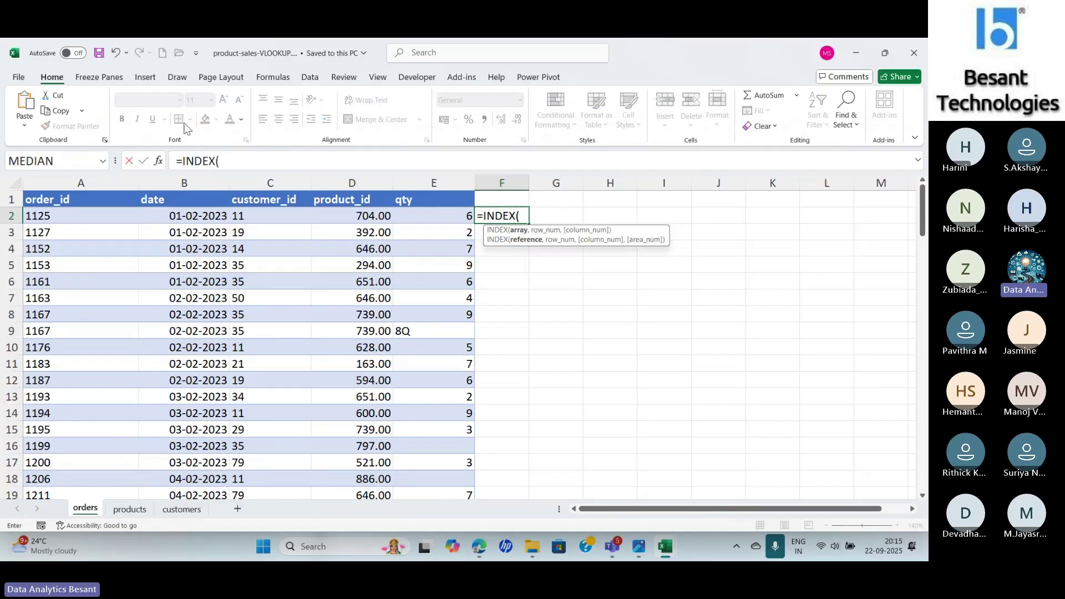
click(158, 161)
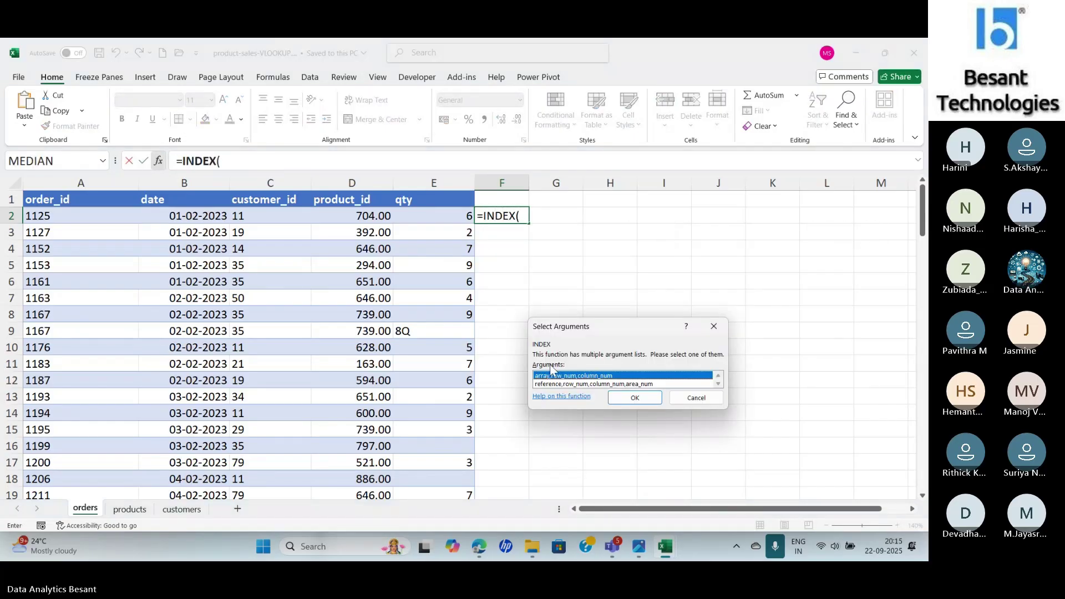
click(634, 399)
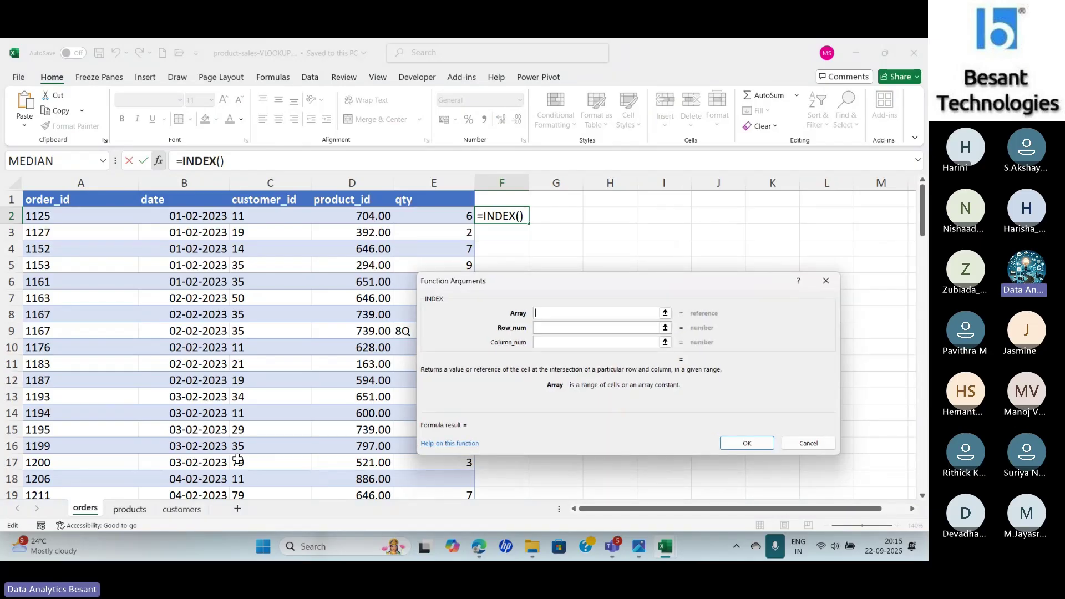
click(123, 509)
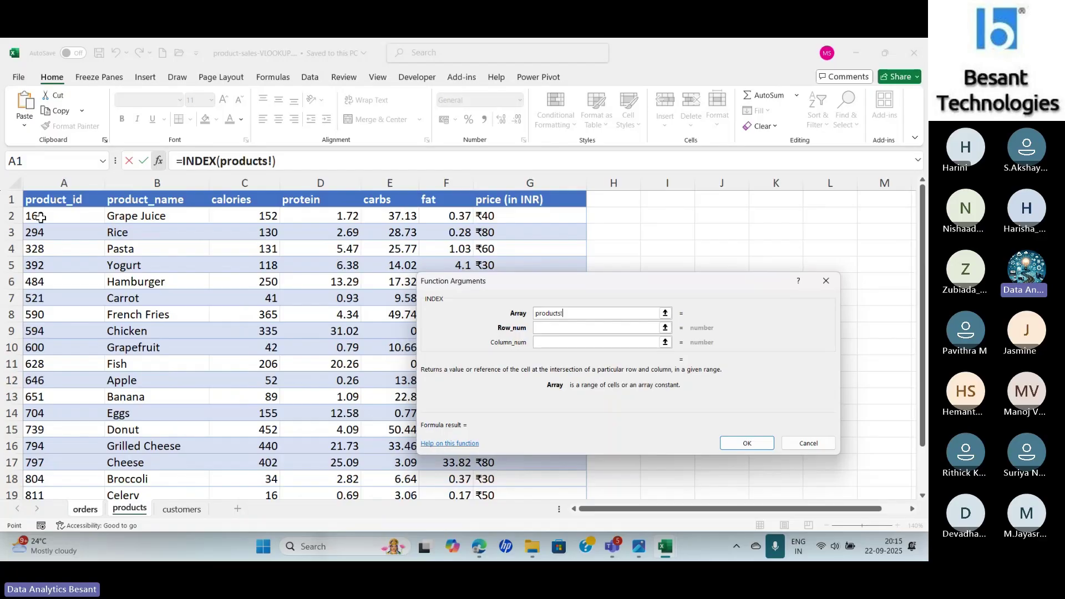
drag(40, 218, 549, 461)
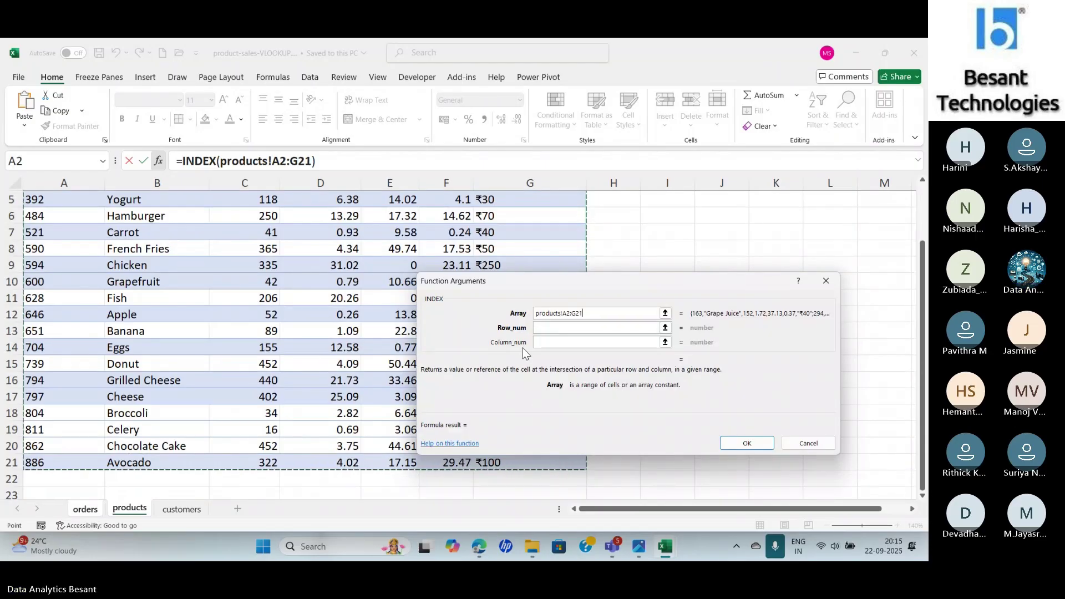
Try to nest MATCH as the INDEX row number, using D2 as the lookup value
click(562, 330)
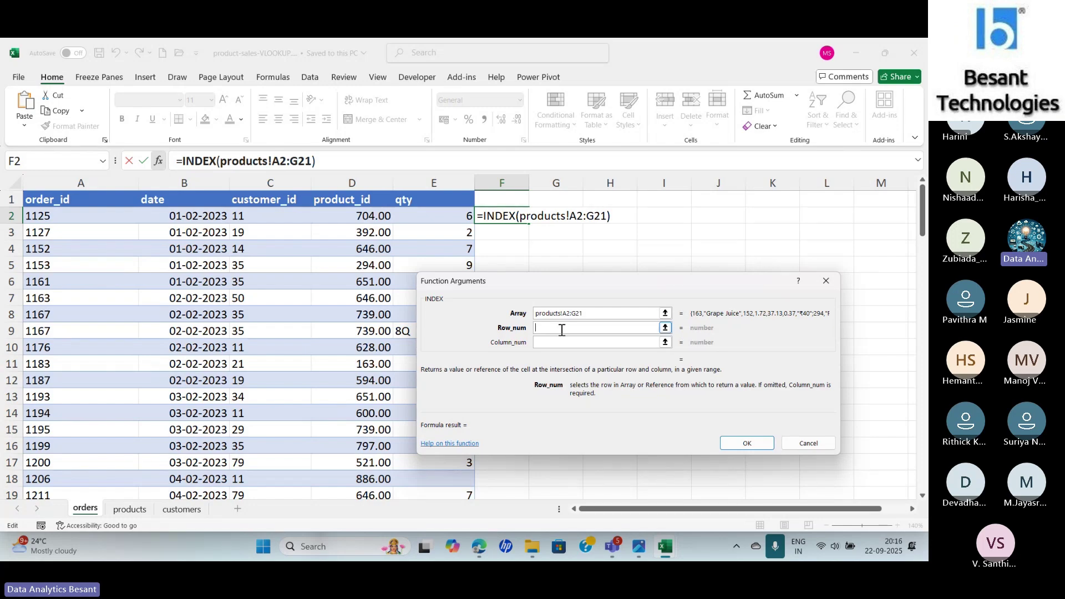
click(312, 161)
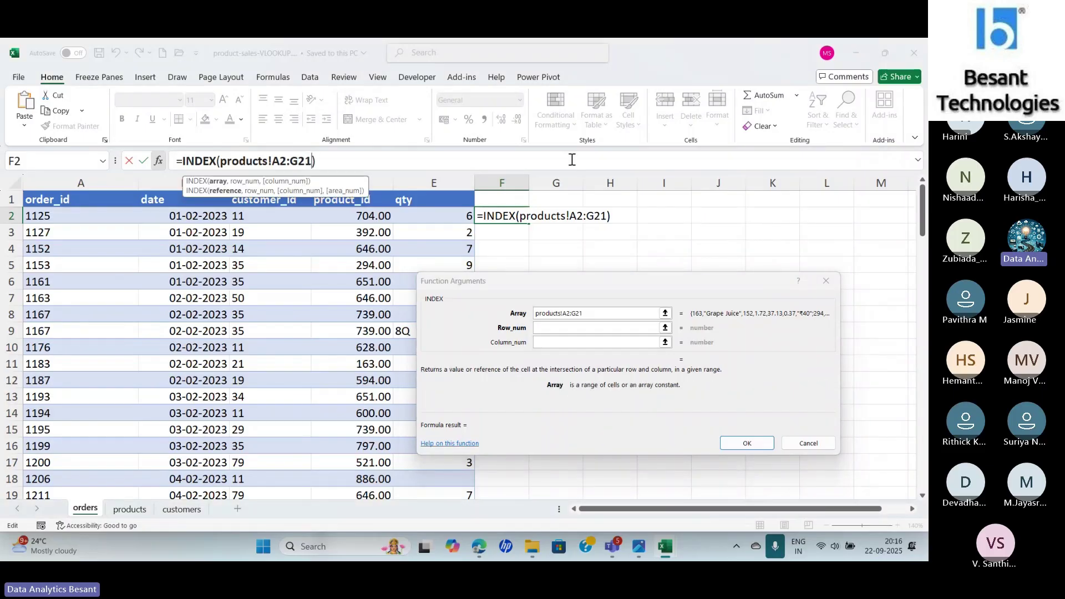
text(,MATCH)
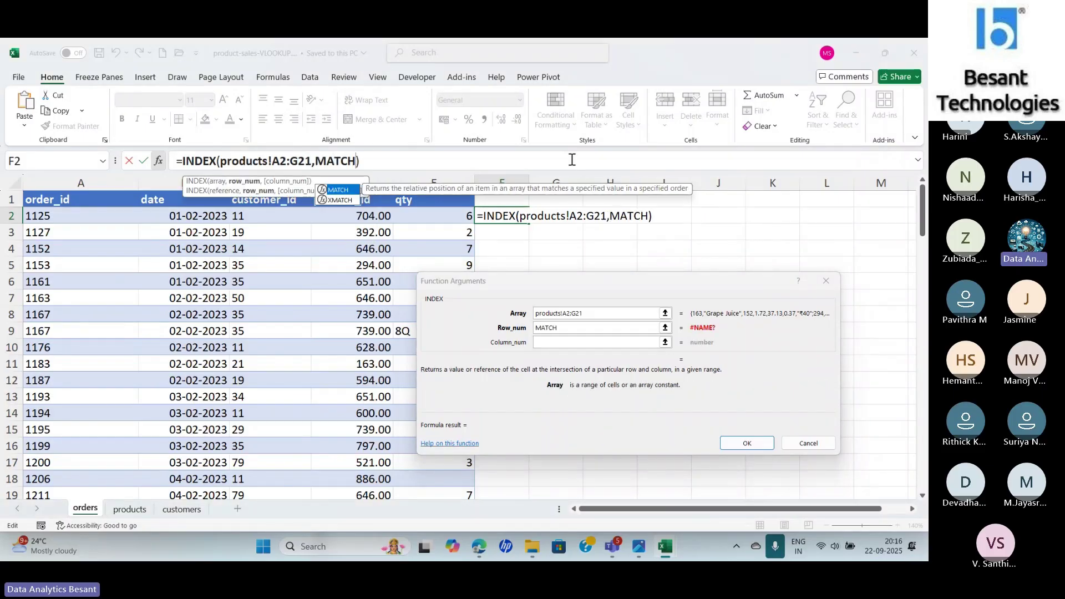
text(()
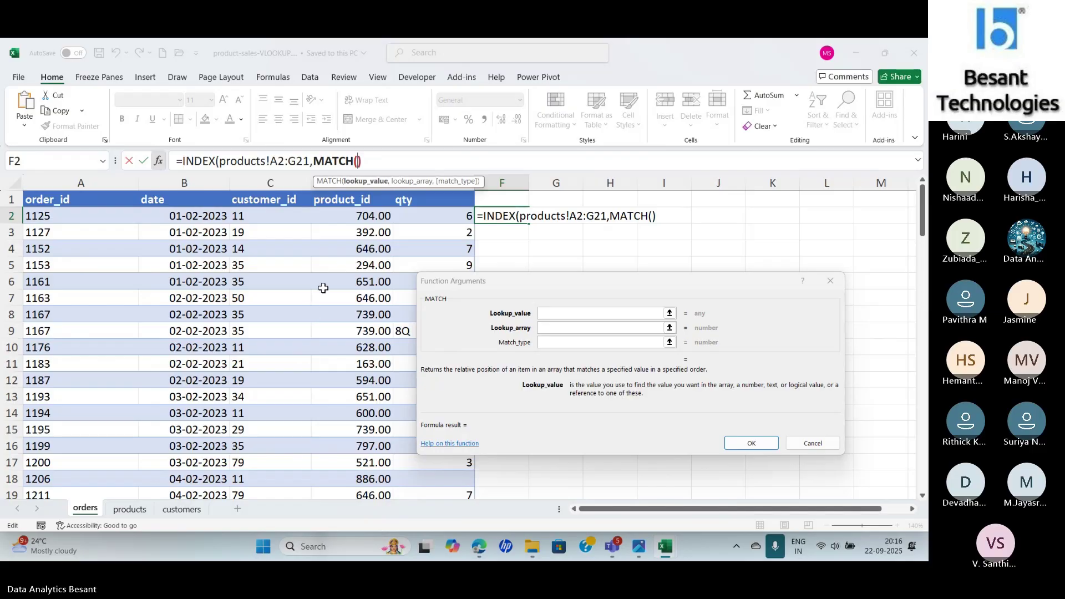
click(348, 215)
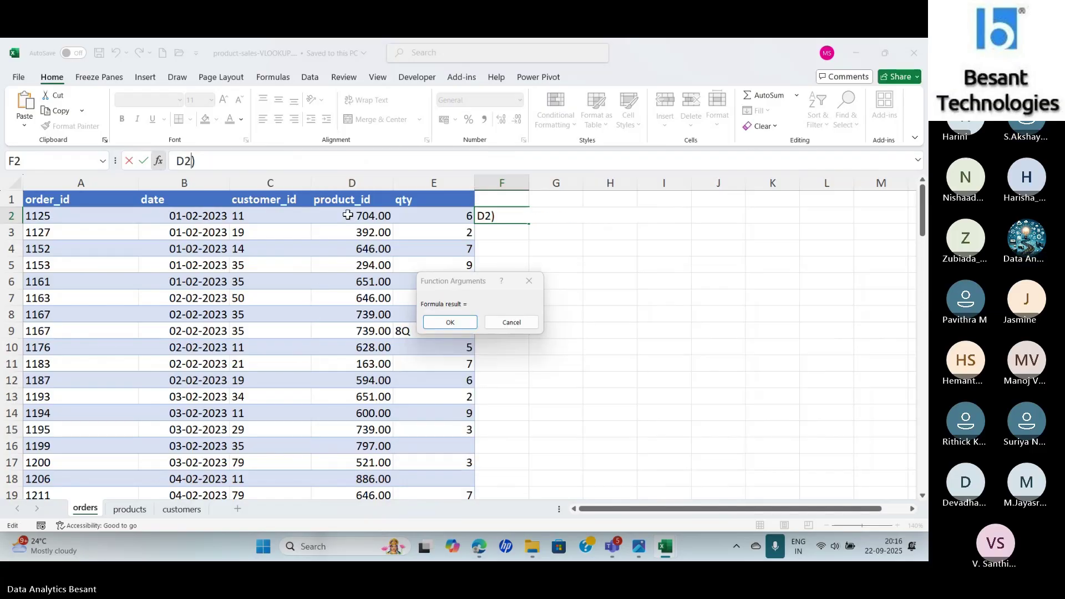
click(452, 320)
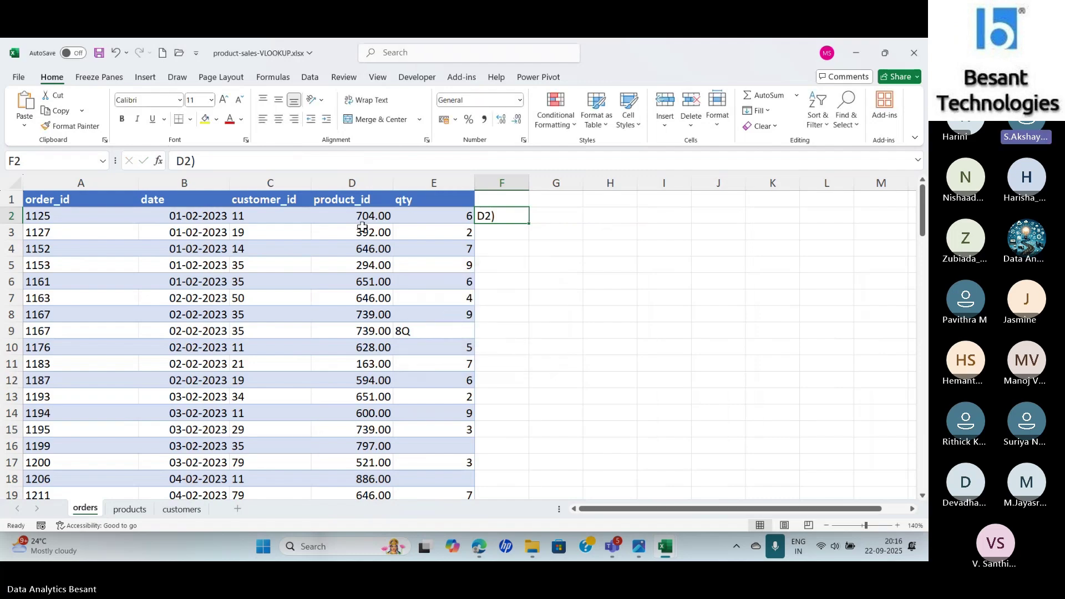
Replace the contents of F2 with an INDEX function using the array, row_num, column_num argument list
click(268, 162)
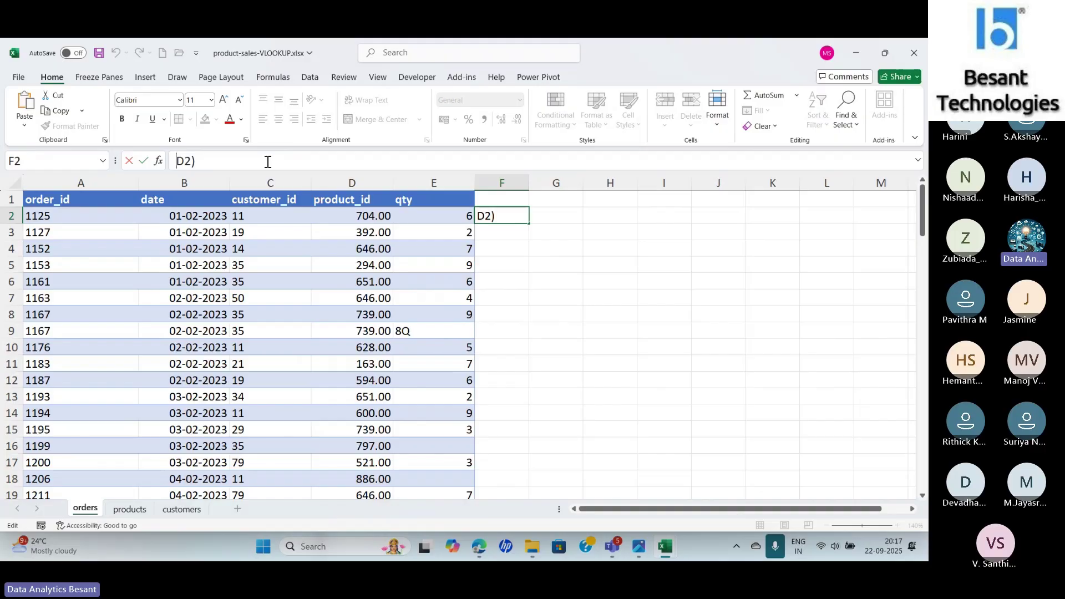
key(Delete)
key(Delete)
key(Delete)
text(=)
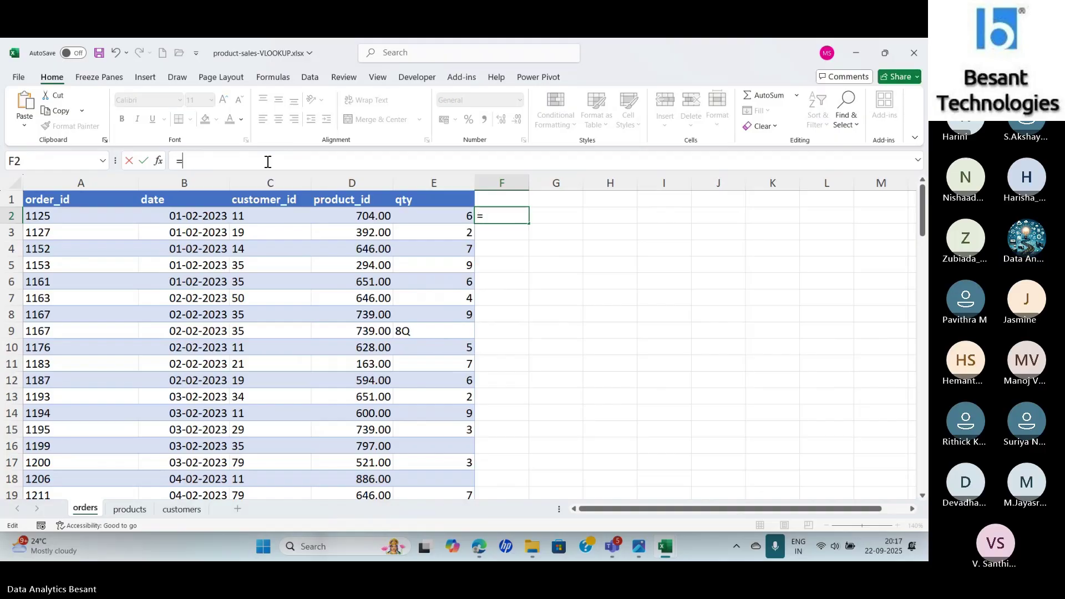
text(IN)
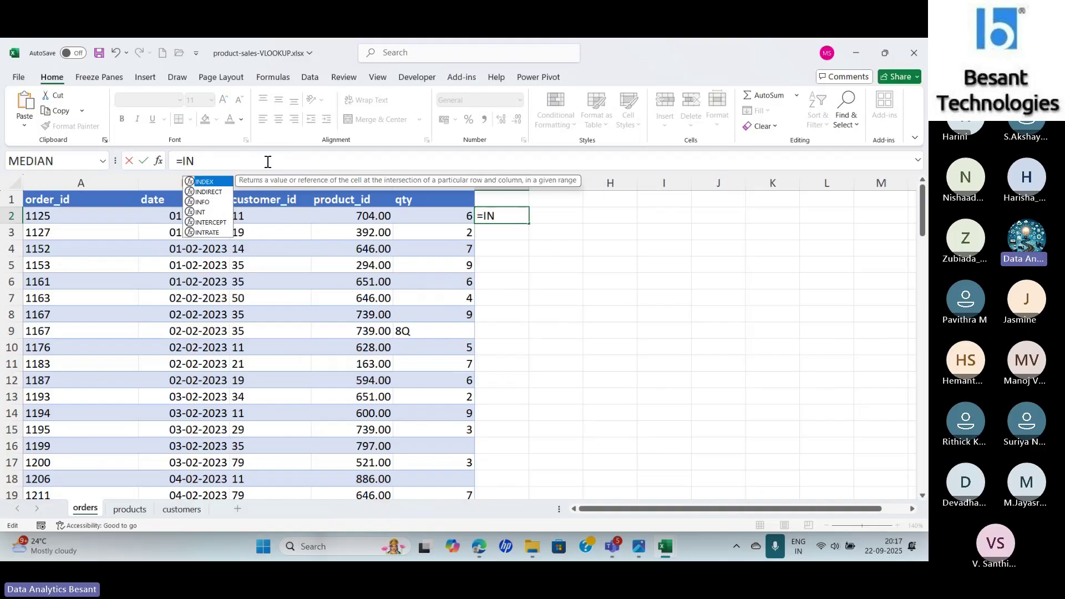
key(Tab)
key(ctrl+a)
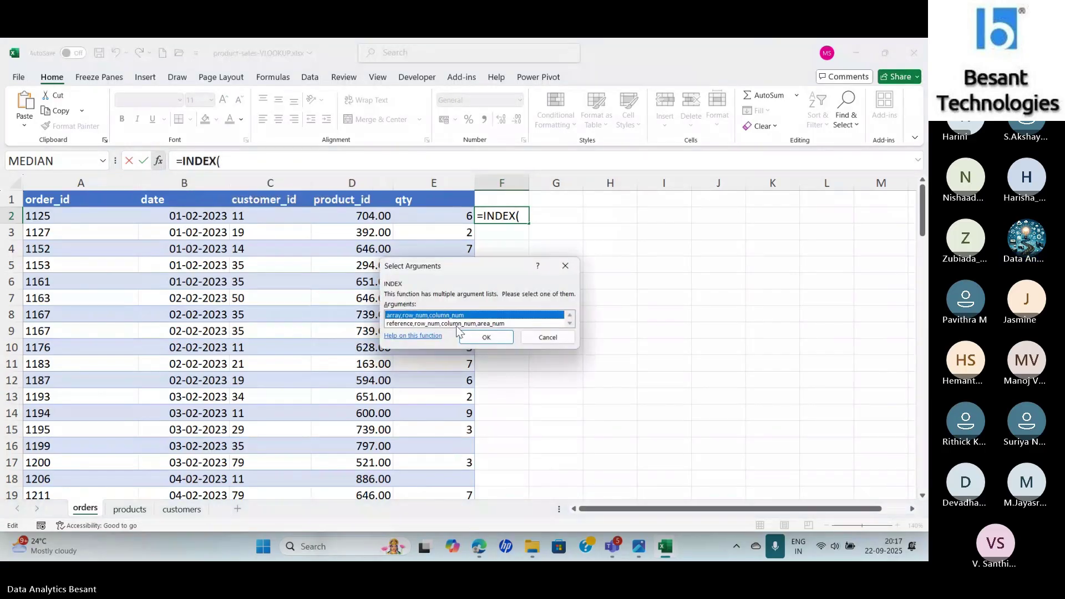
click(486, 337)
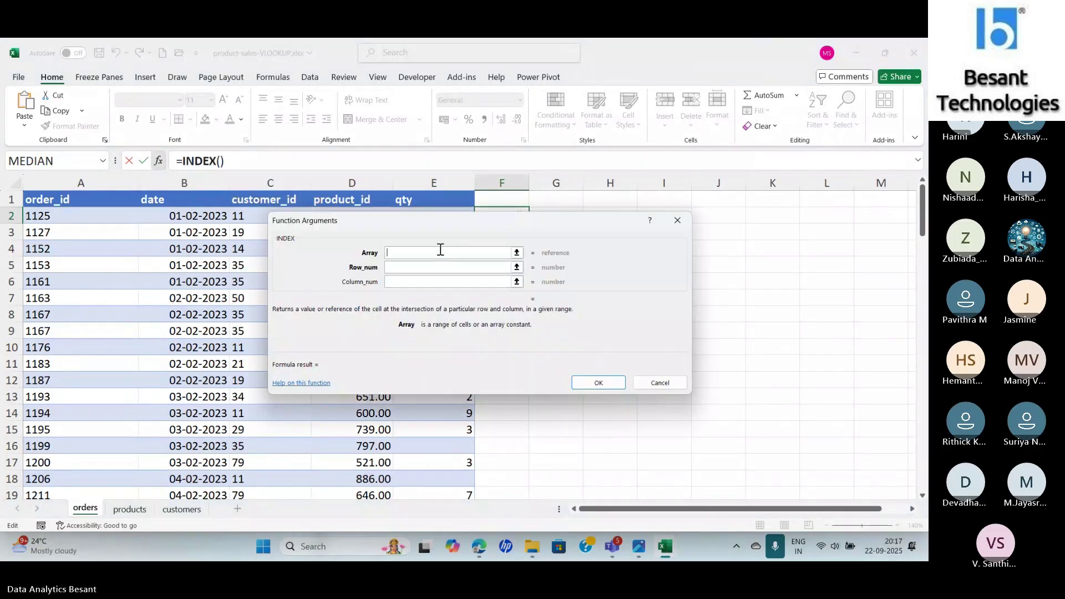
Try products!A2:G21 as the INDEX array, cancel the formula and clear cell F2
click(128, 511)
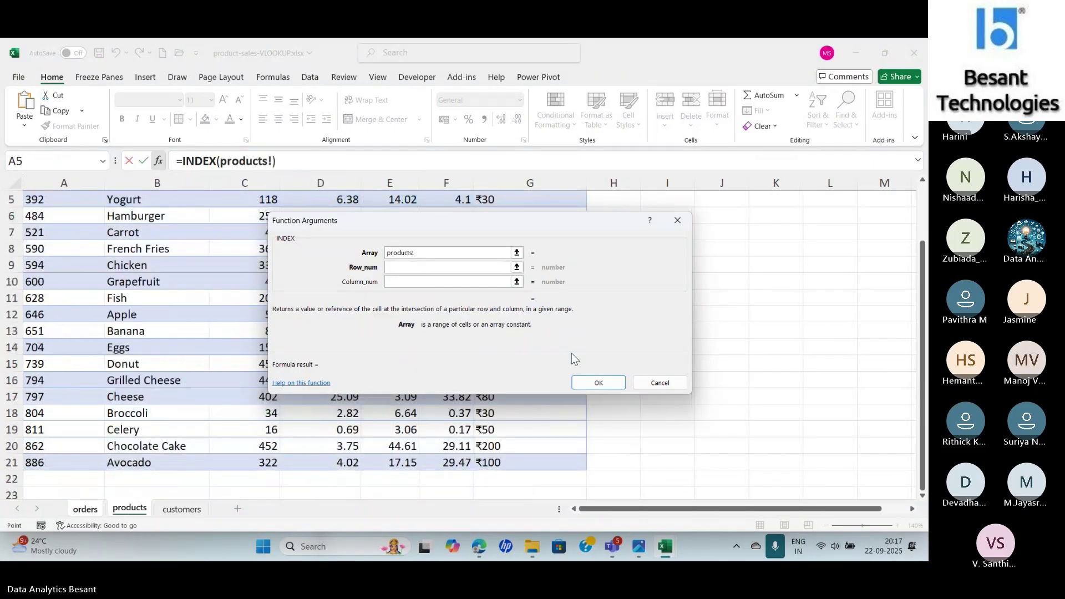
key(ctrl+Home)
drag(72, 221, 539, 484)
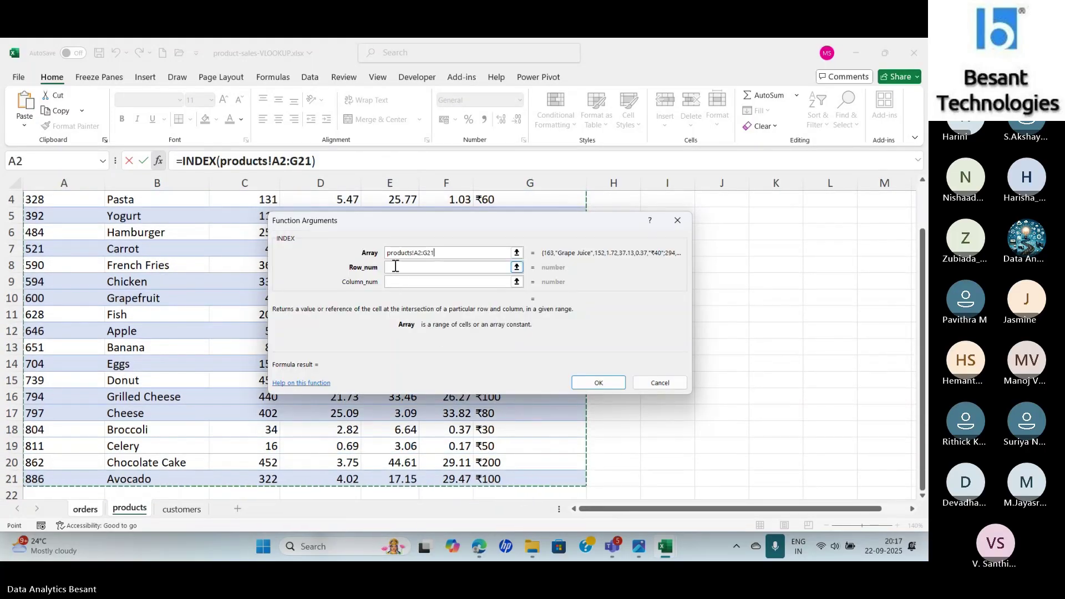
click(675, 382)
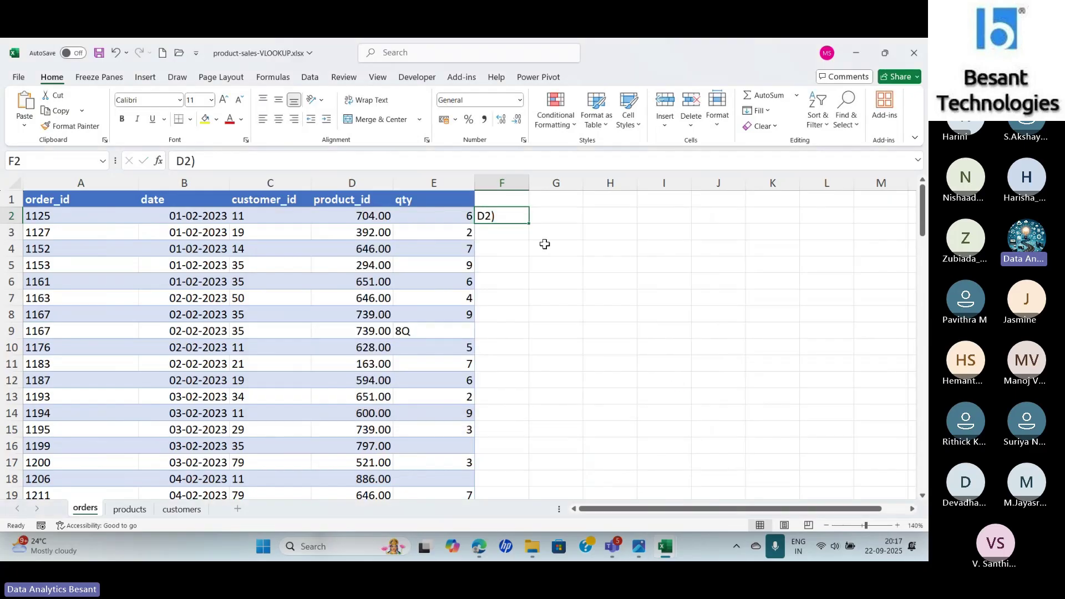
key(Escape)
Convert the orders data in A1:E106 into a table with headers
click(140, 264)
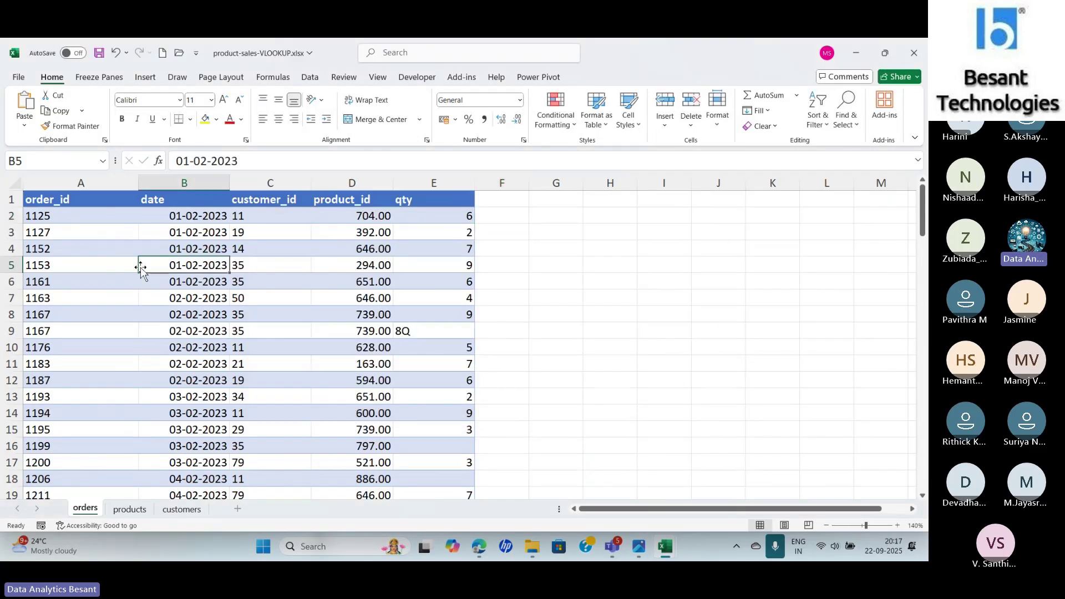
click(139, 78)
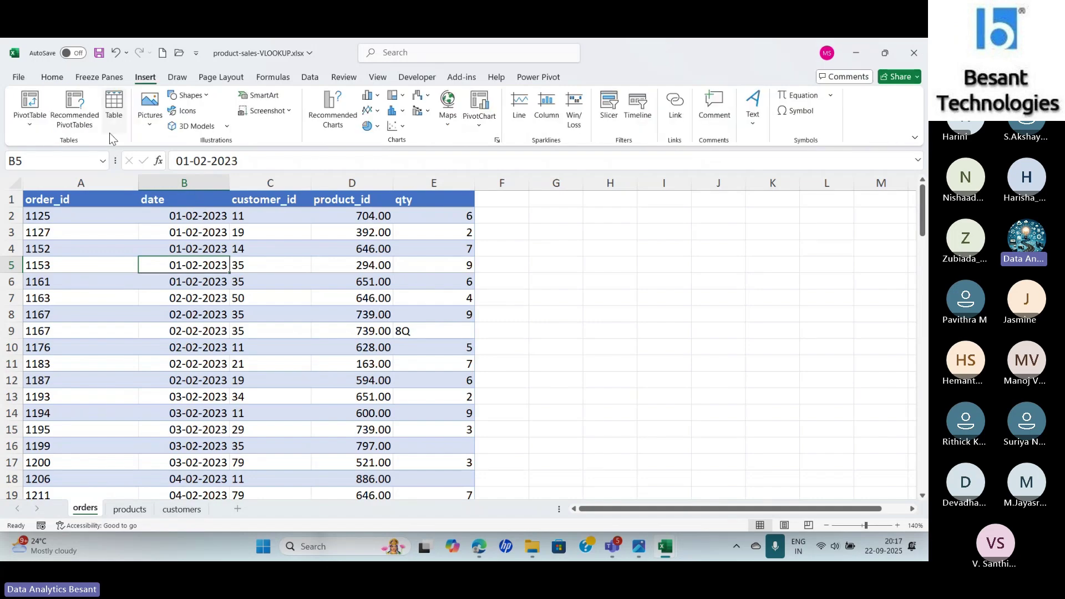
click(121, 115)
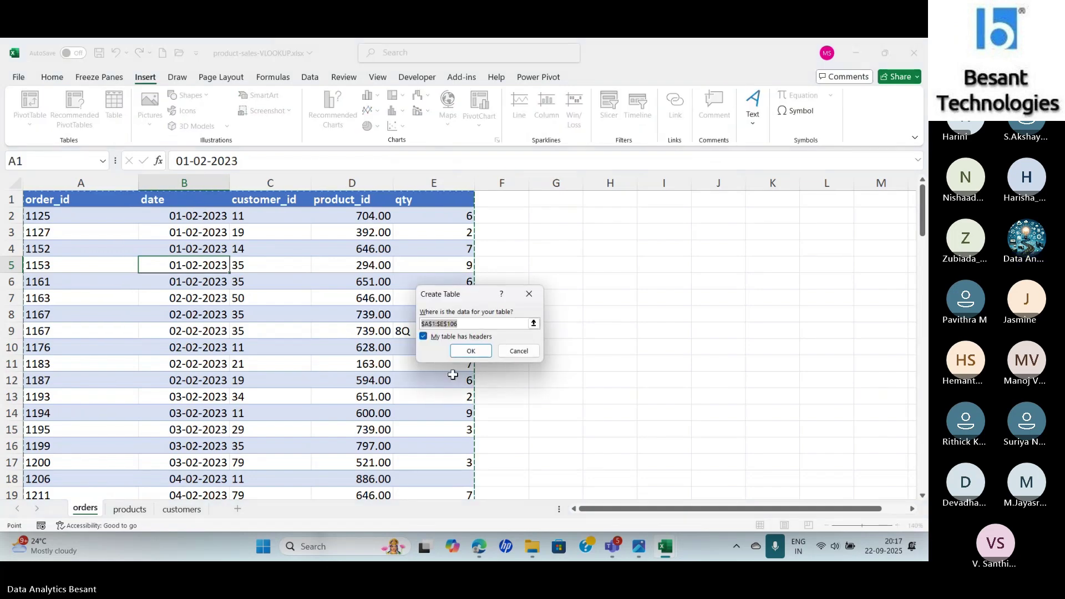
click(470, 350)
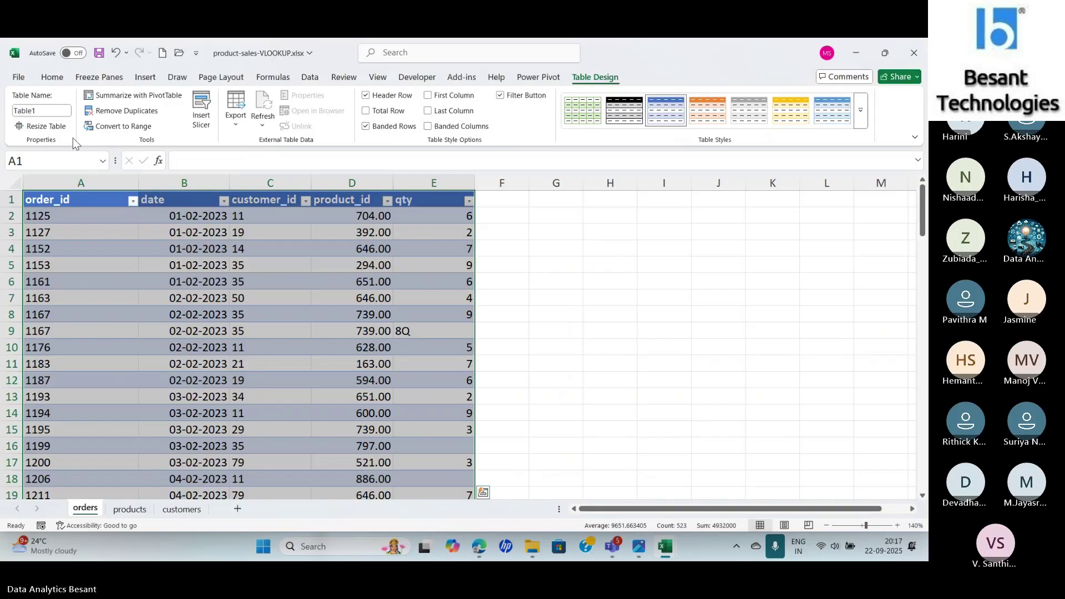
Name the new table on the orders sheet "orders"
click(40, 109)
text(ORDE)
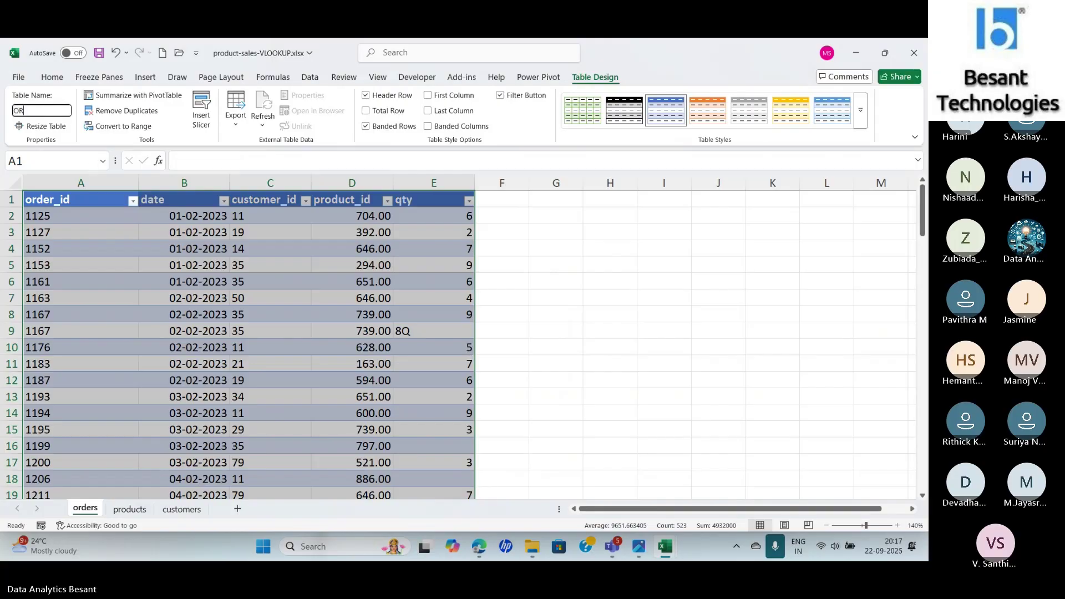
key(BackSpace)
key(BackSpace)
key(BackSpace)
key(BackSpace)
text(orders)
key(Return)
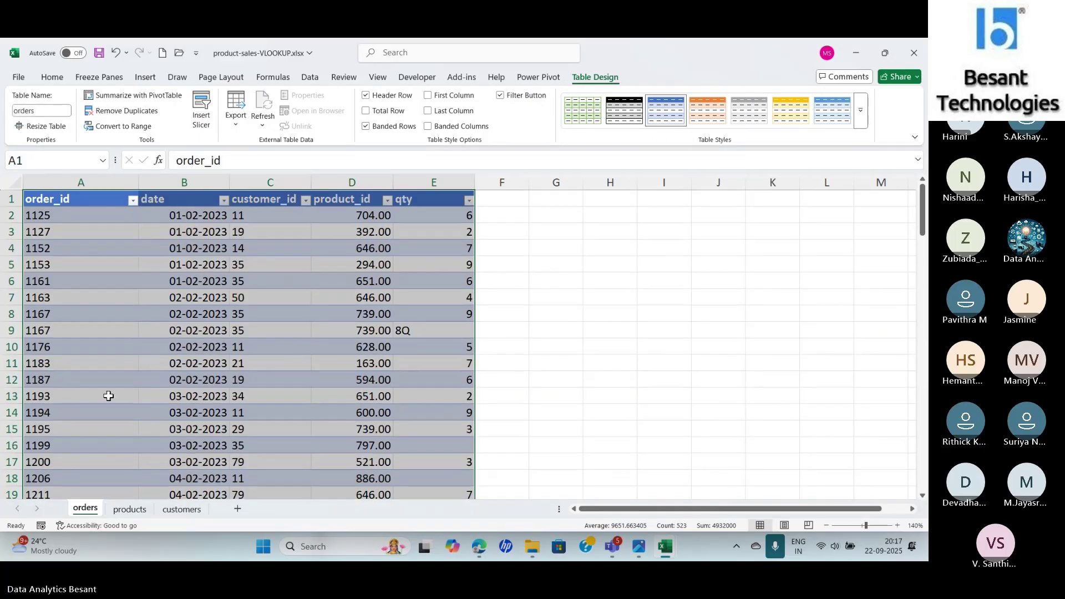
Convert the products sheet data in A1:G21 into a table with headers and name it "products"
click(129, 509)
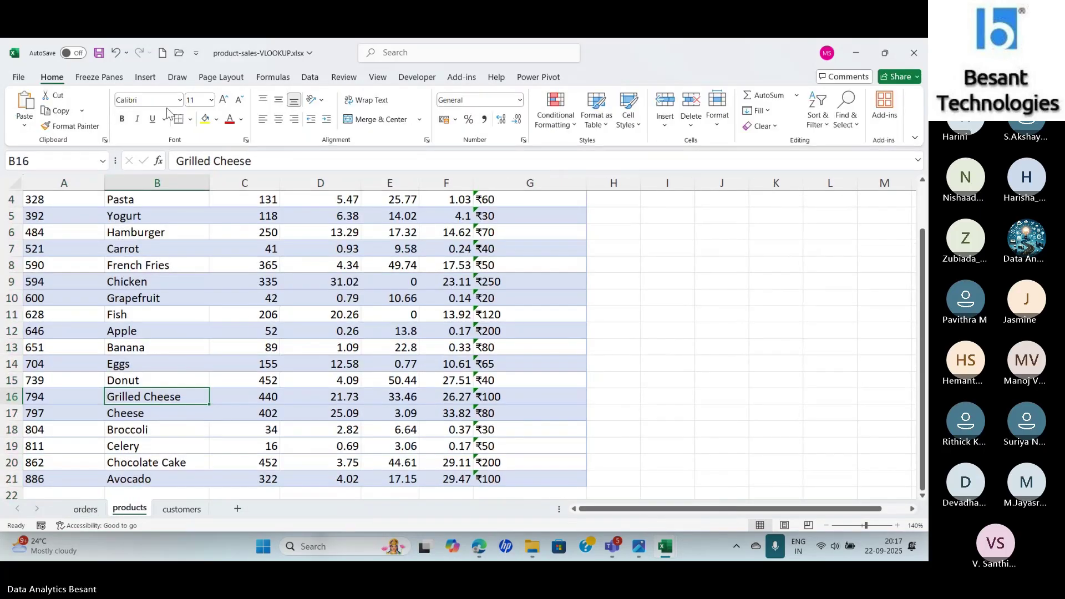
key(ctrl+t)
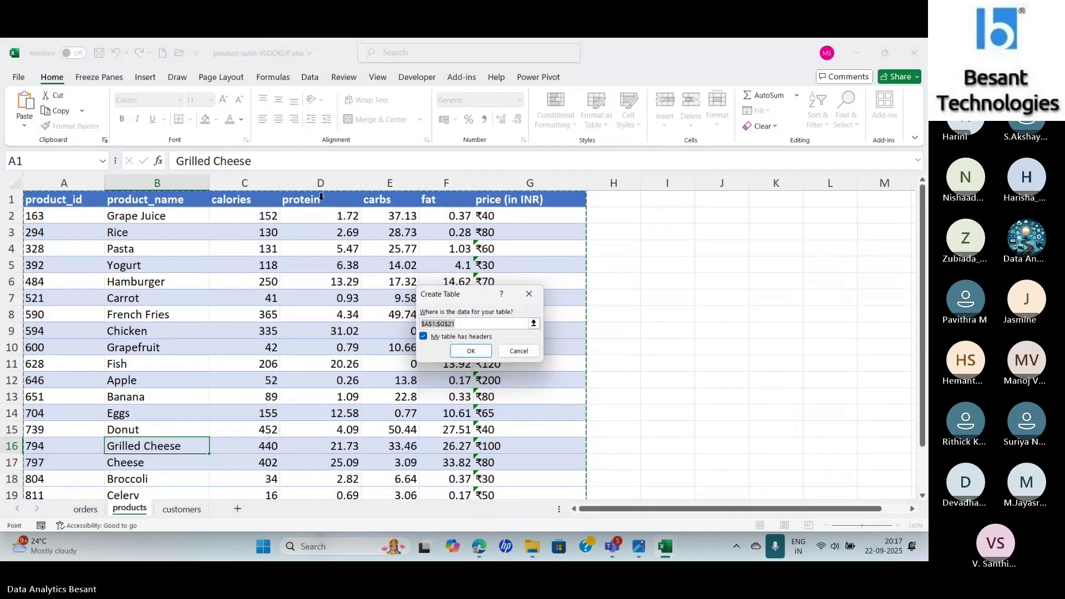
click(471, 350)
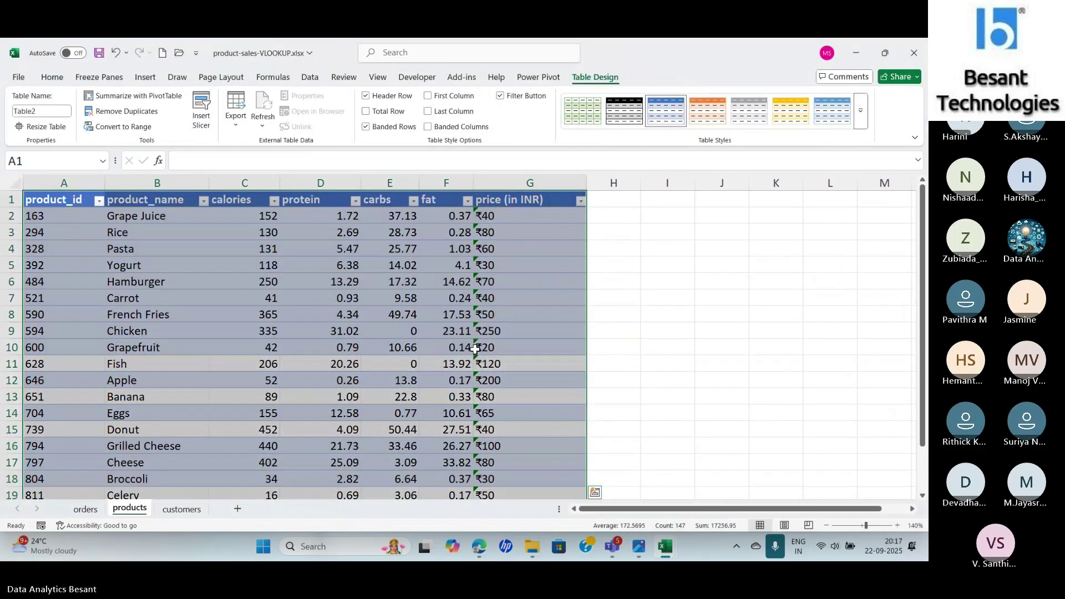
click(64, 111)
text(prod)
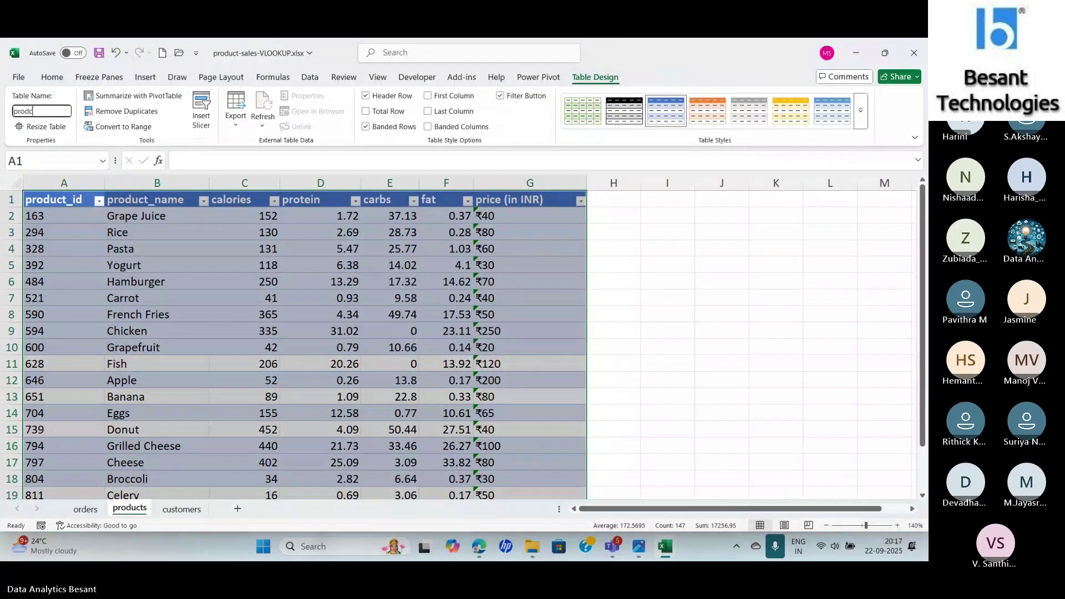
text(ucts)
key(Return)
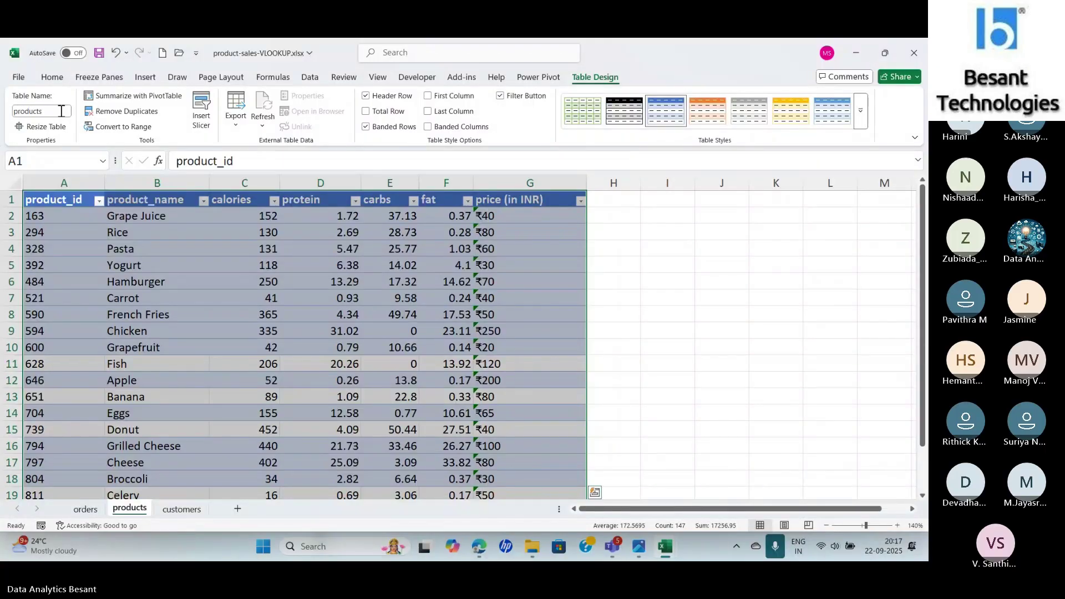
Check the table on the customers sheet and its name, and return to the orders sheet
click(185, 515)
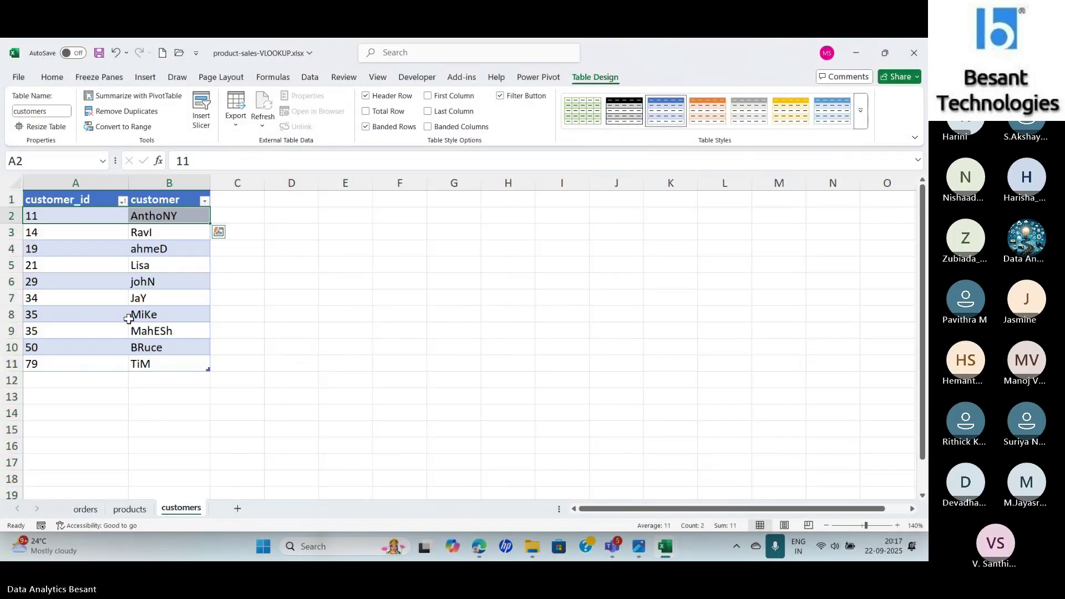
click(132, 300)
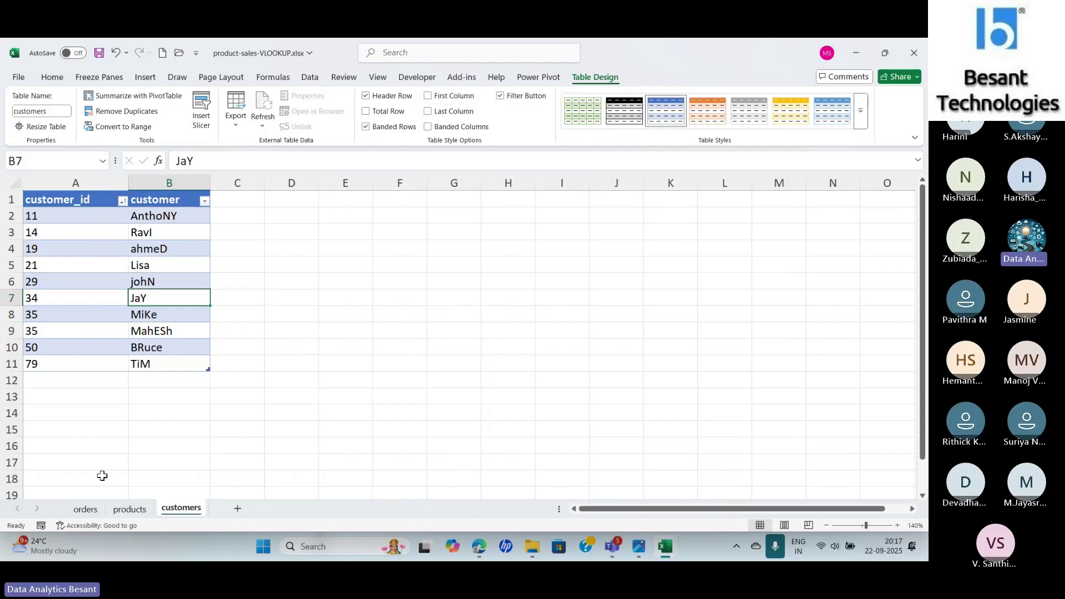
click(96, 508)
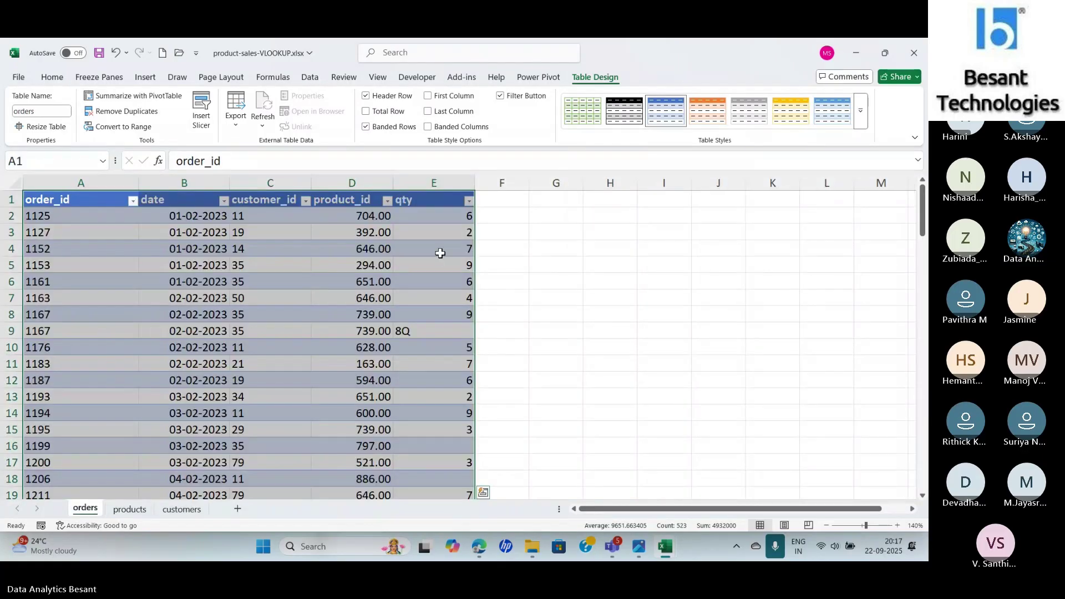
Start an INDEX formula in cell F2 of the orders sheet, using the array form with the products table as the array
click(511, 212)
text(=INDEX()
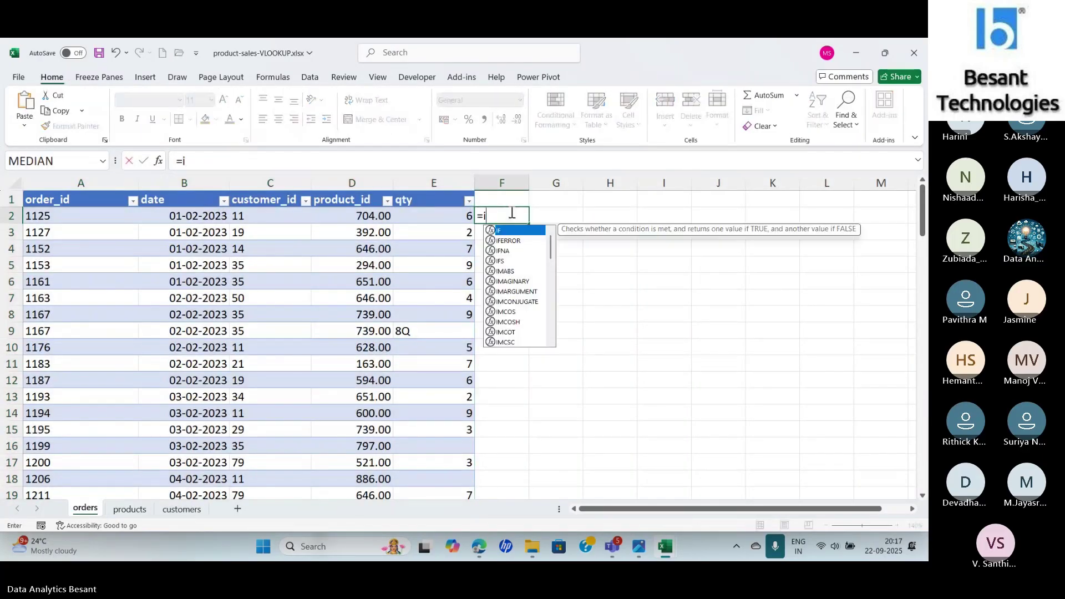
click(161, 162)
click(488, 336)
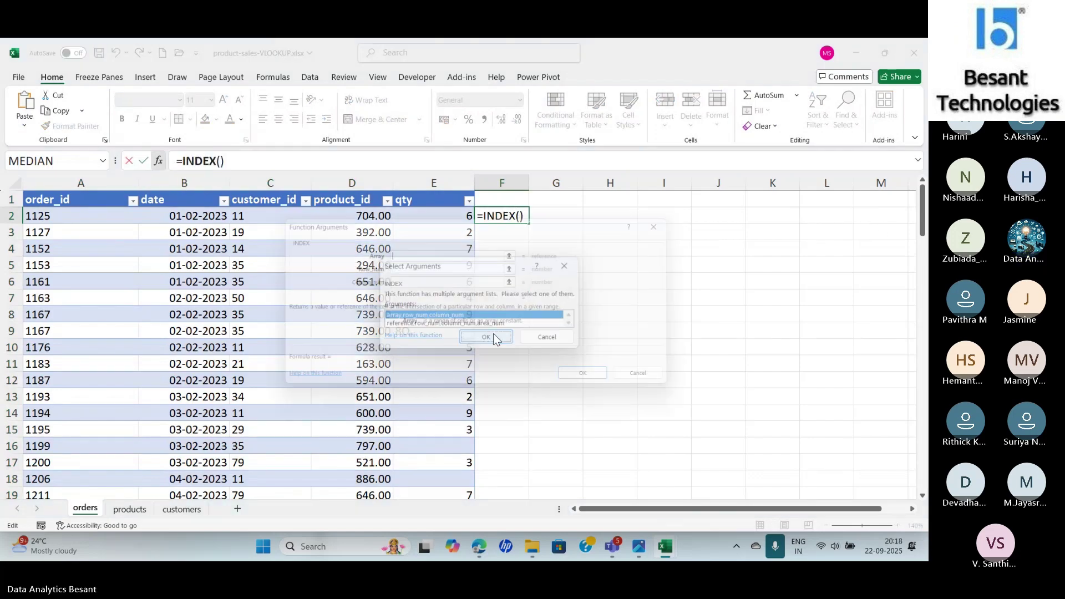
click(130, 509)
drag(54, 215, 524, 348)
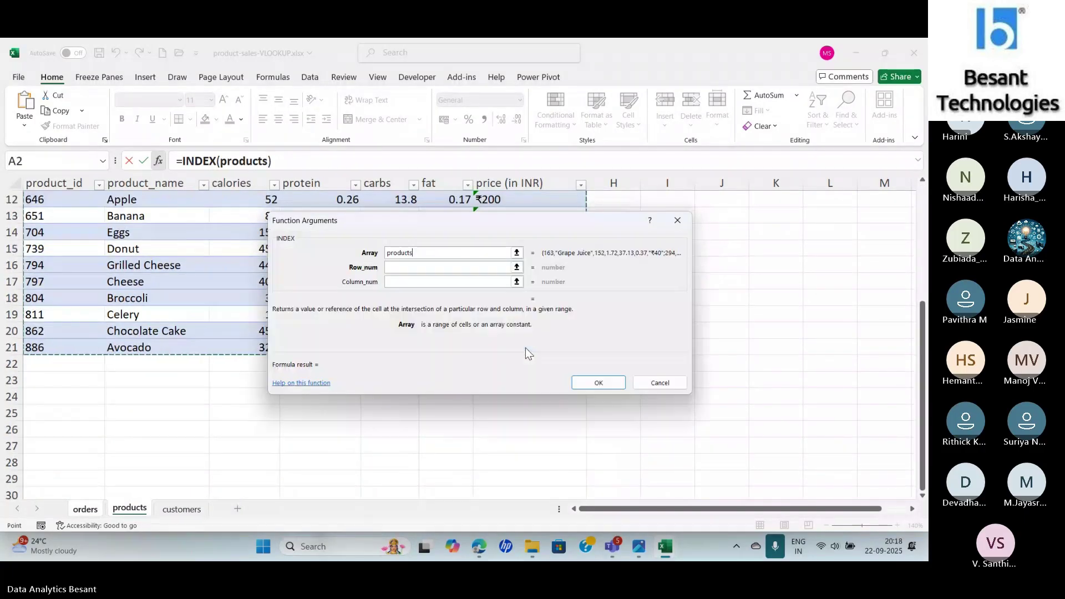
Nest a MATCH function as the row number of the INDEX formula and move its arguments dialog clear of the product_id column
click(415, 266)
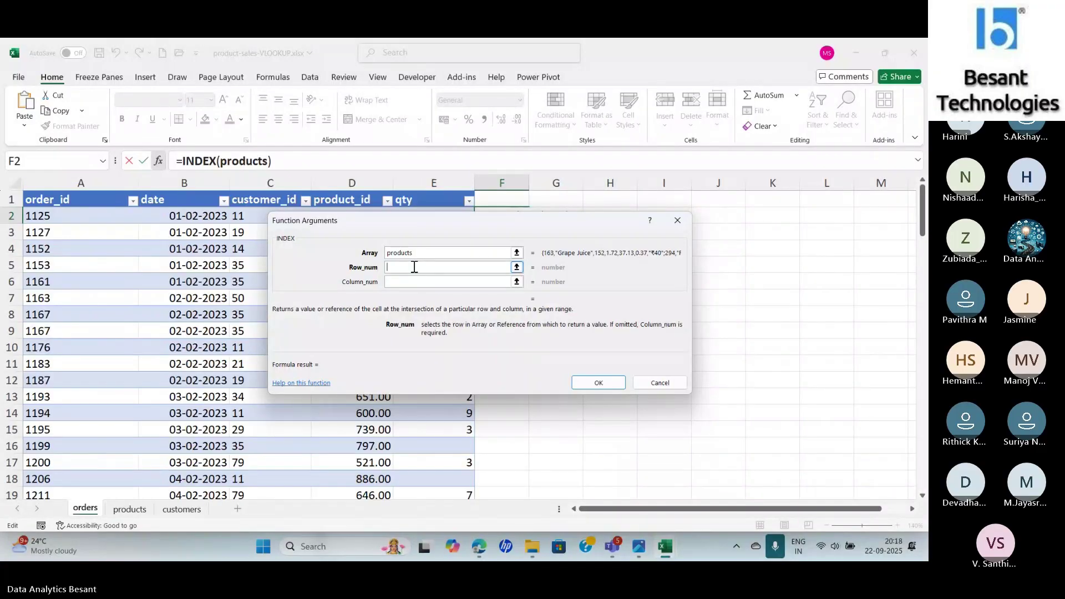
text(MATCH)
key(Tab)
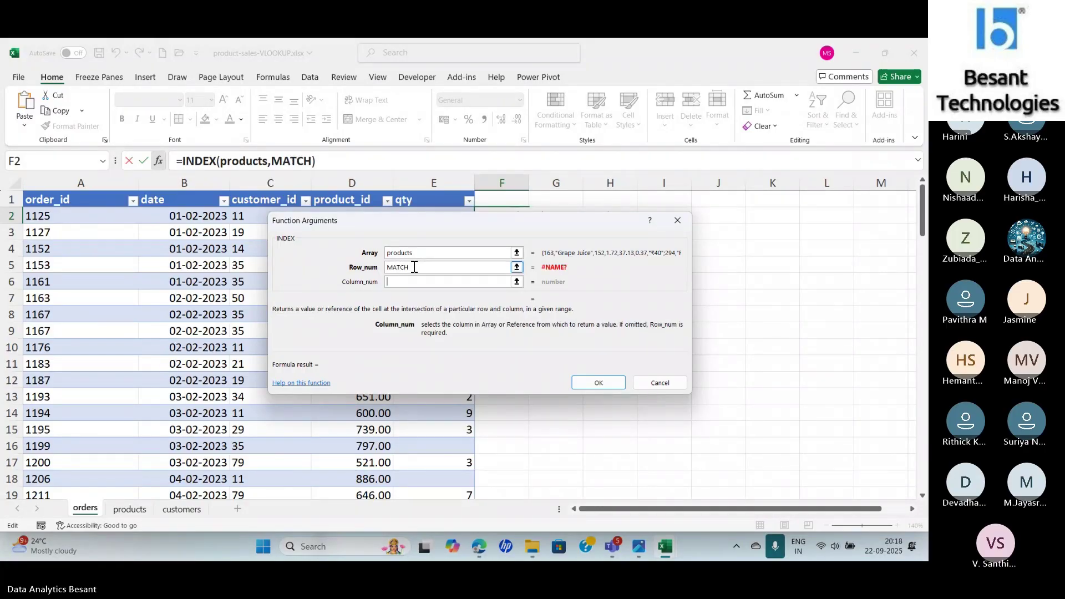
click(312, 160)
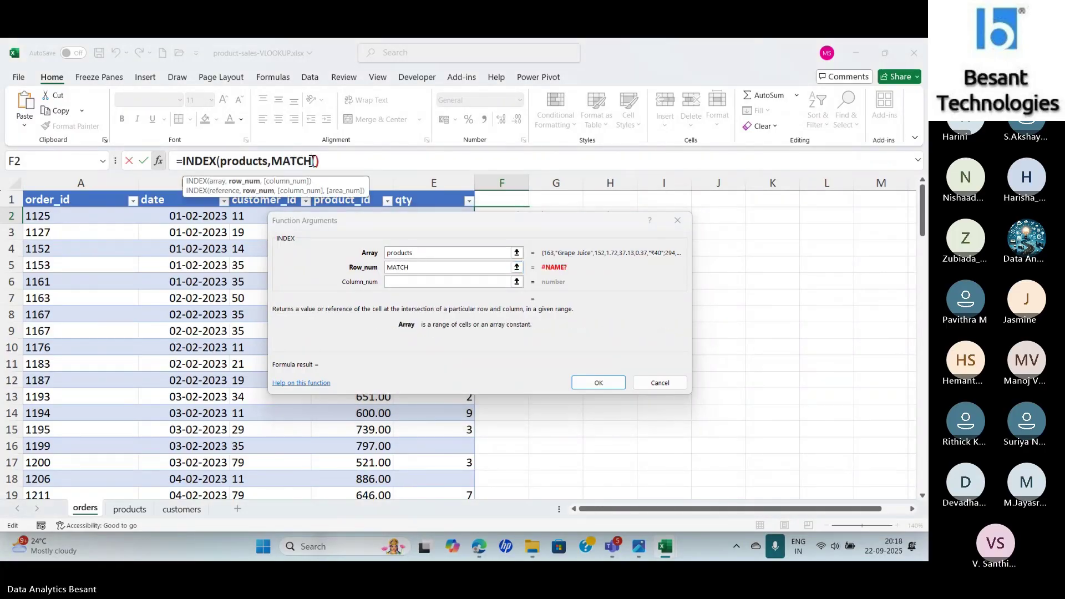
text(()
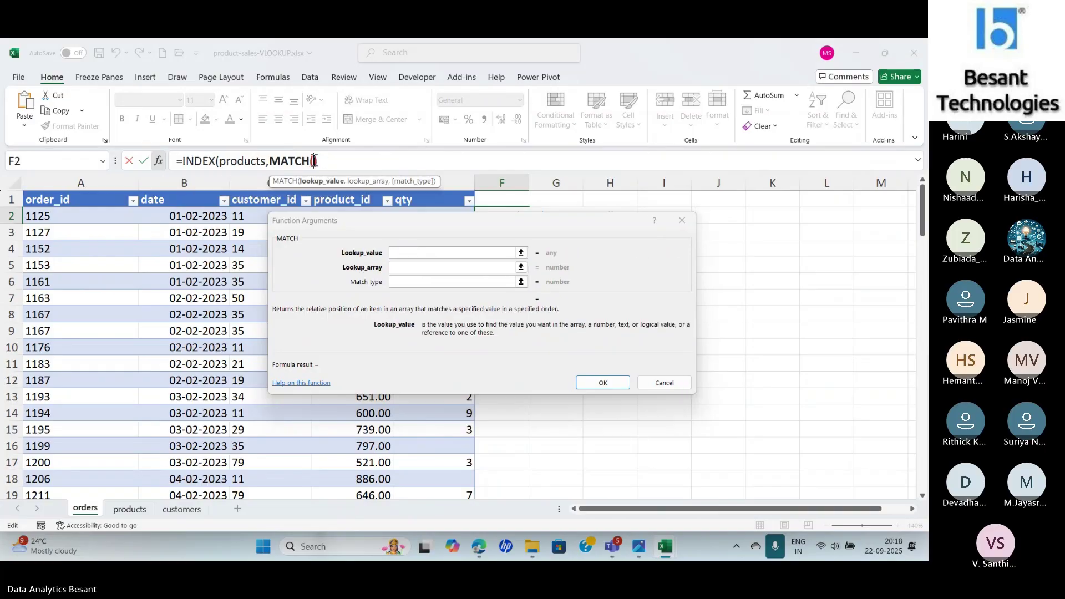
click(407, 265)
click(406, 252)
drag(419, 221, 595, 208)
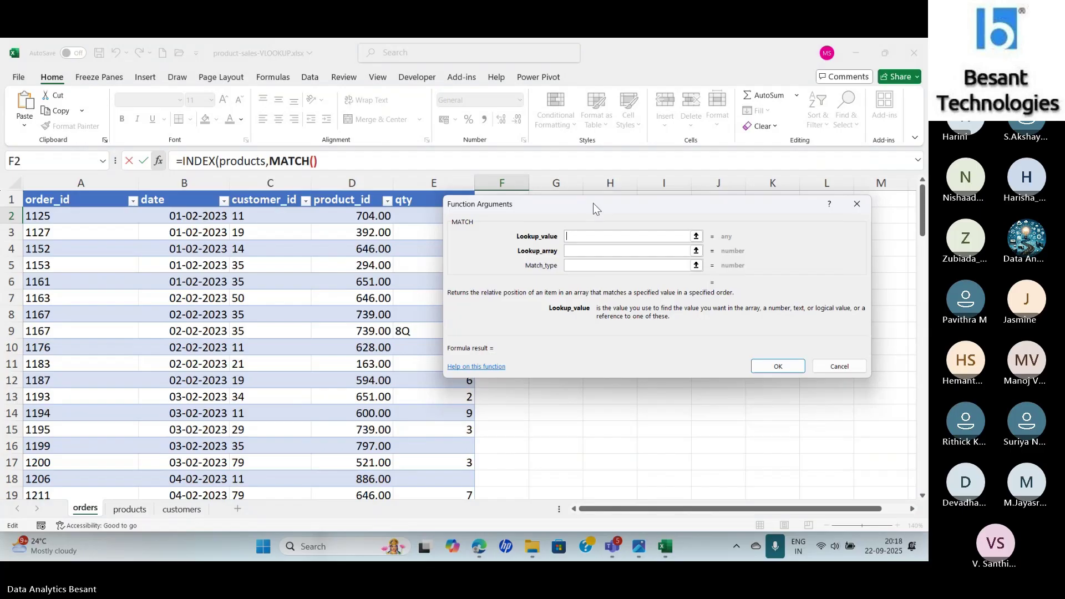
Set the MATCH lookup value to the order row's [@[product_id]] and the lookup array to products[product_id]
click(358, 215)
click(577, 254)
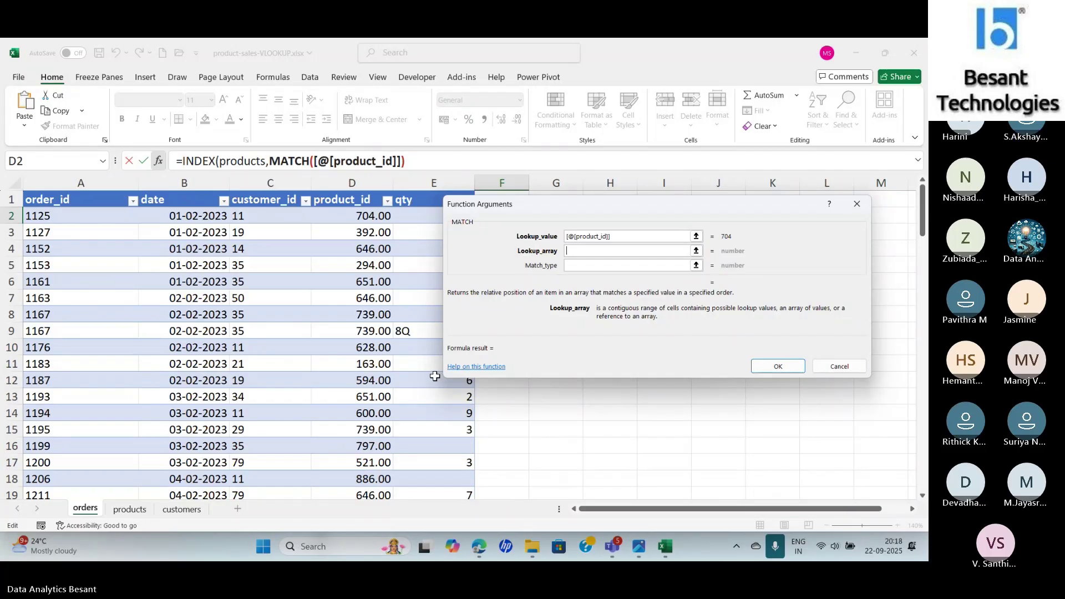
click(130, 510)
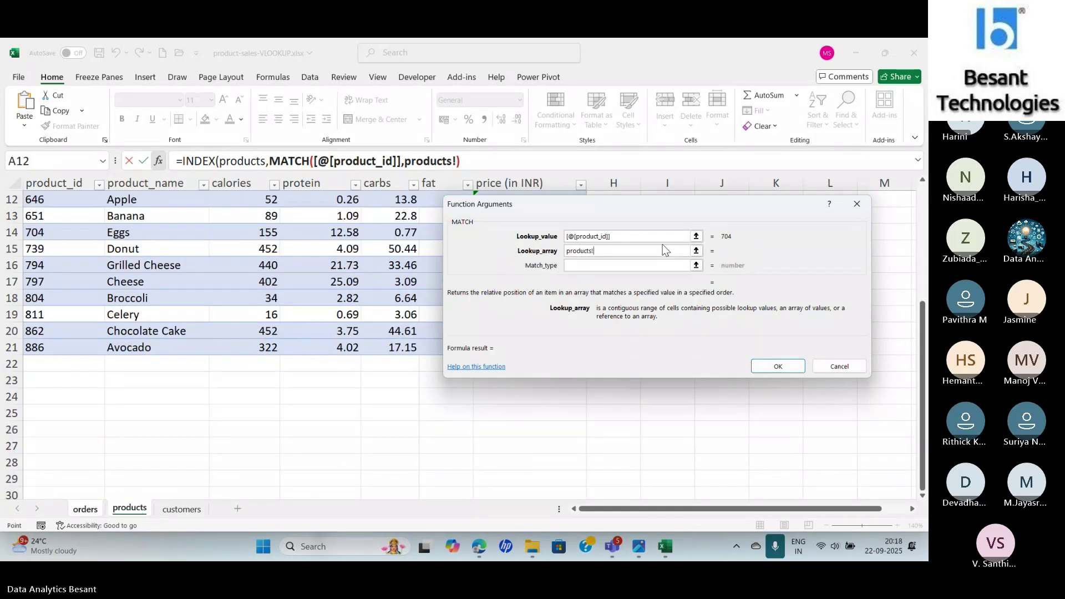
key(ctrl+Home)
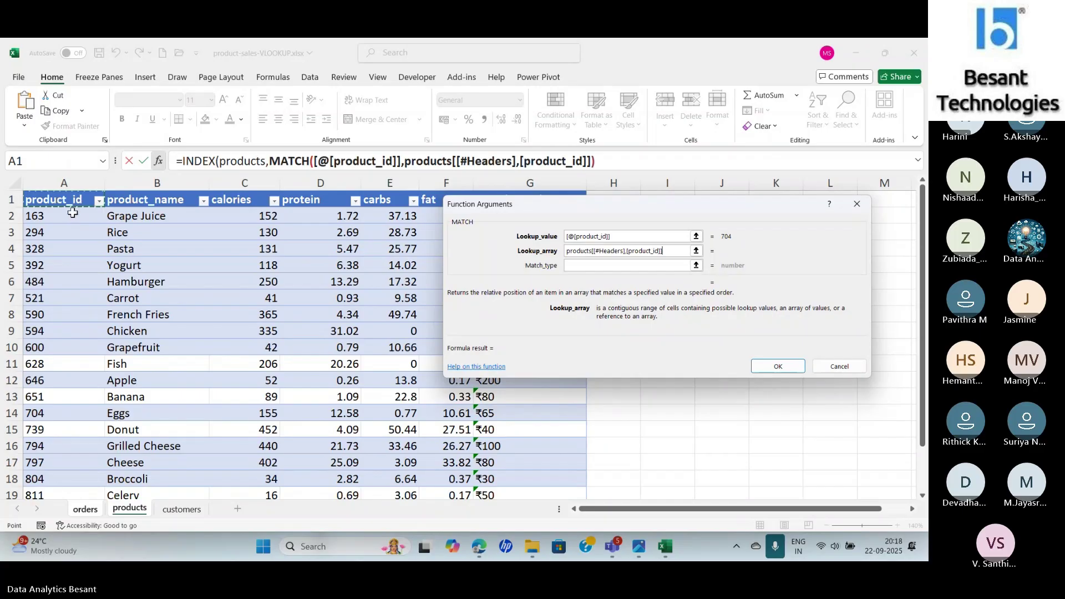
drag(75, 222, 94, 240)
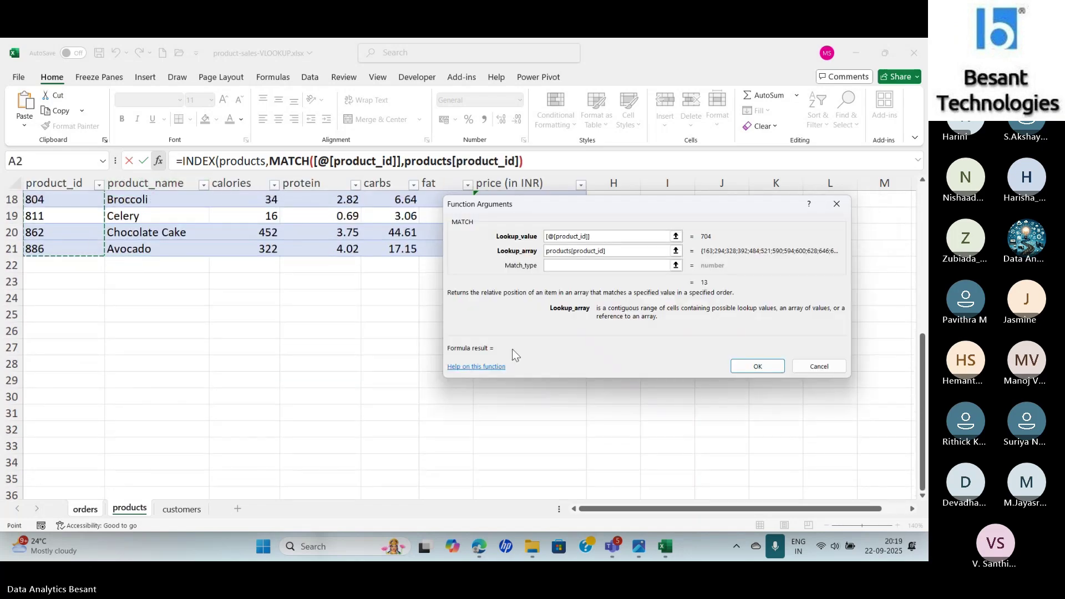
Set the match type to 0 and try to submit the formula without its final closing parenthesis
click(577, 265)
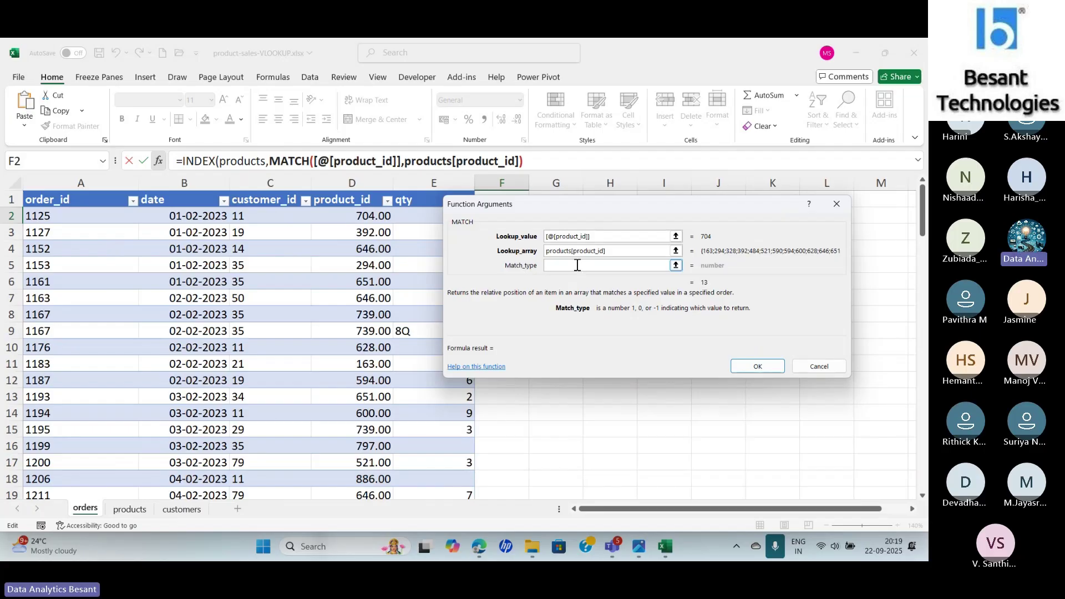
text(0)
click(757, 367)
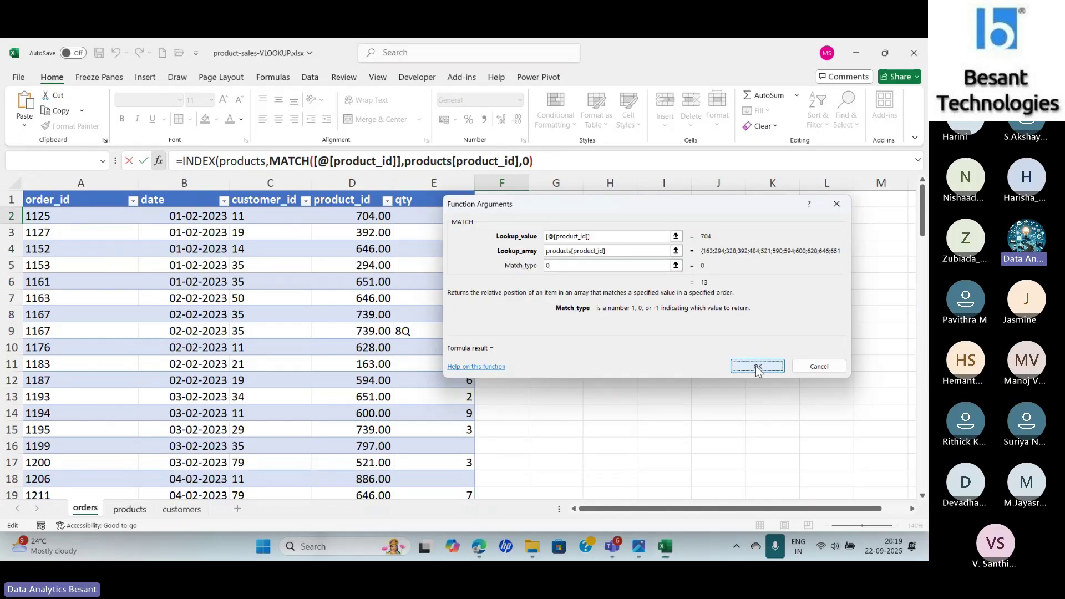
click(461, 327)
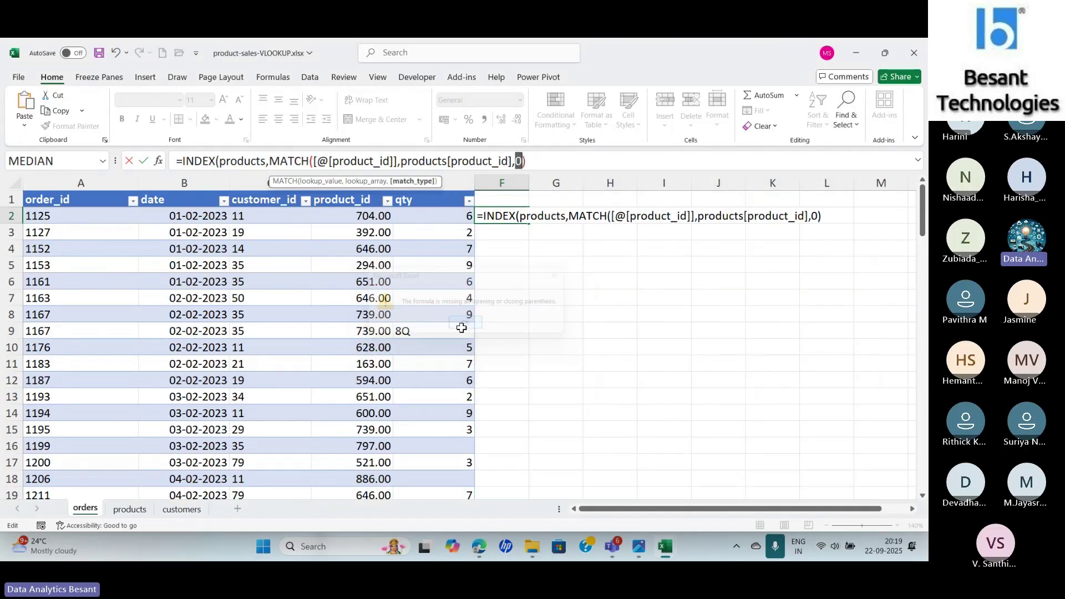
Add a second MATCH function as the column number argument at the end of the INDEX formula
click(549, 157)
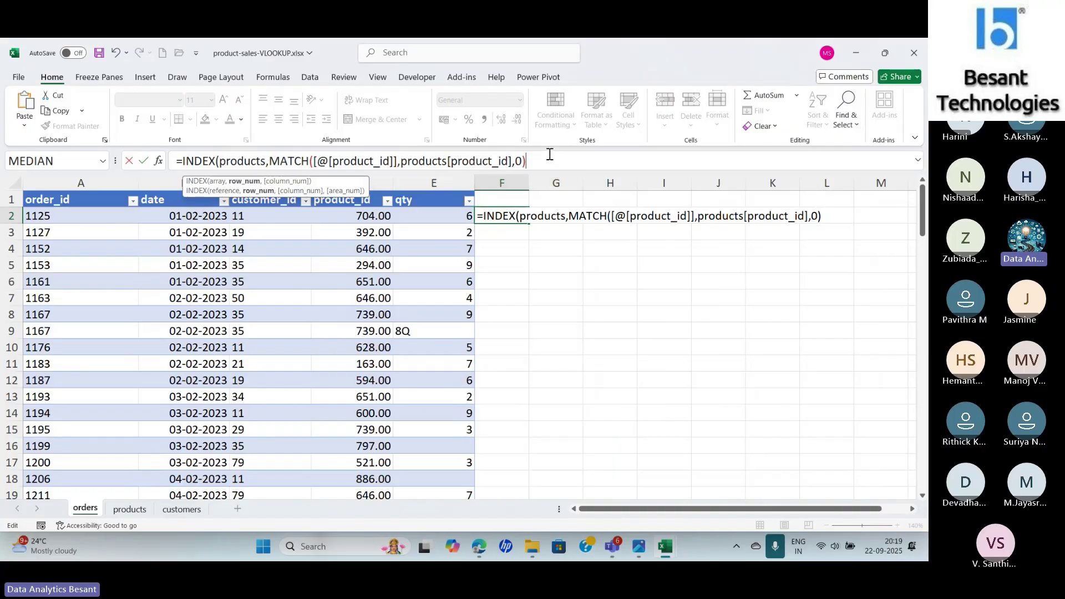
text(.)
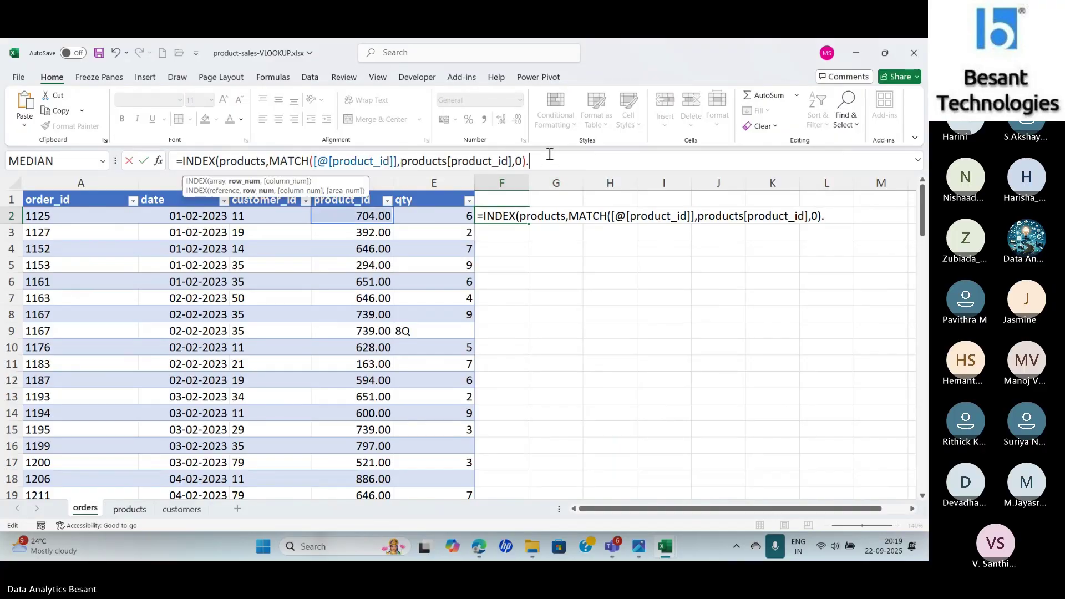
key(BackSpace)
text(,MATCH)
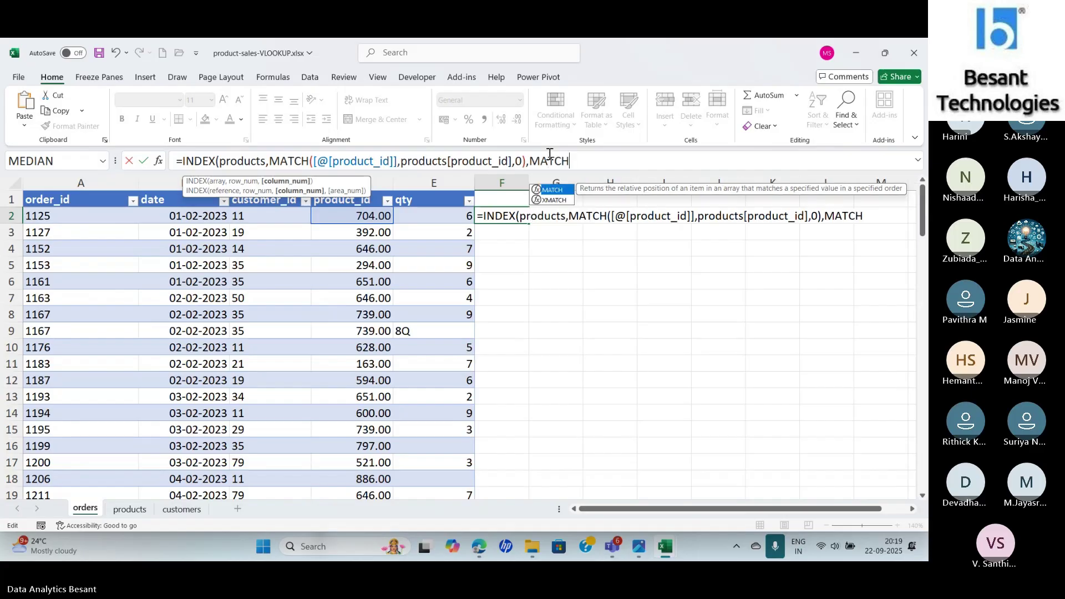
text(()
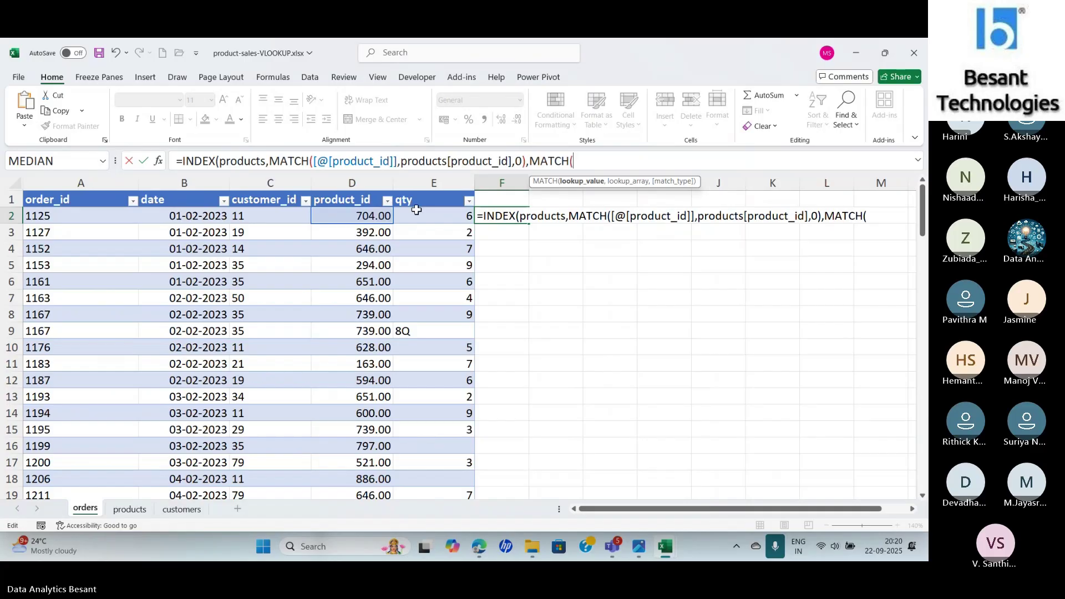
click(340, 200)
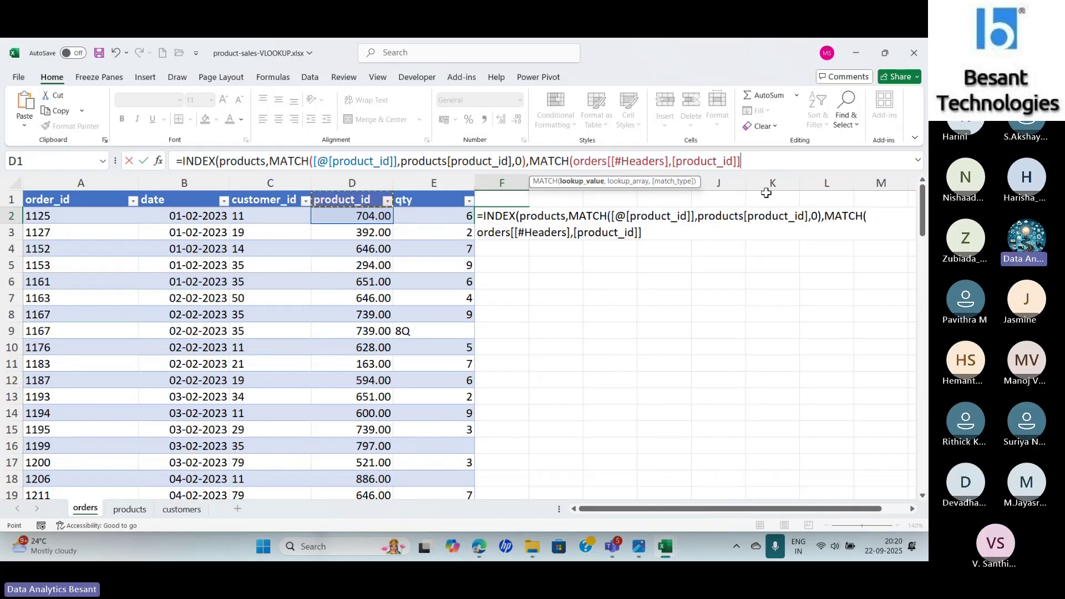
key(BackSpace)
key(BackSpace)
key(BackSpace)
key(BackSpace)
key(BackSpace)
key(BackSpace)
key(BackSpace)
key(BackSpace)
key(BackSpace)
key(BackSpace)
key(BackSpace)
key(BackSpace)
key(BackSpace)
key(BackSpace)
key(BackSpace)
key(BackSpace)
key(BackSpace)
key(BackSpace)
key(BackSpace)
key(BackSpace)
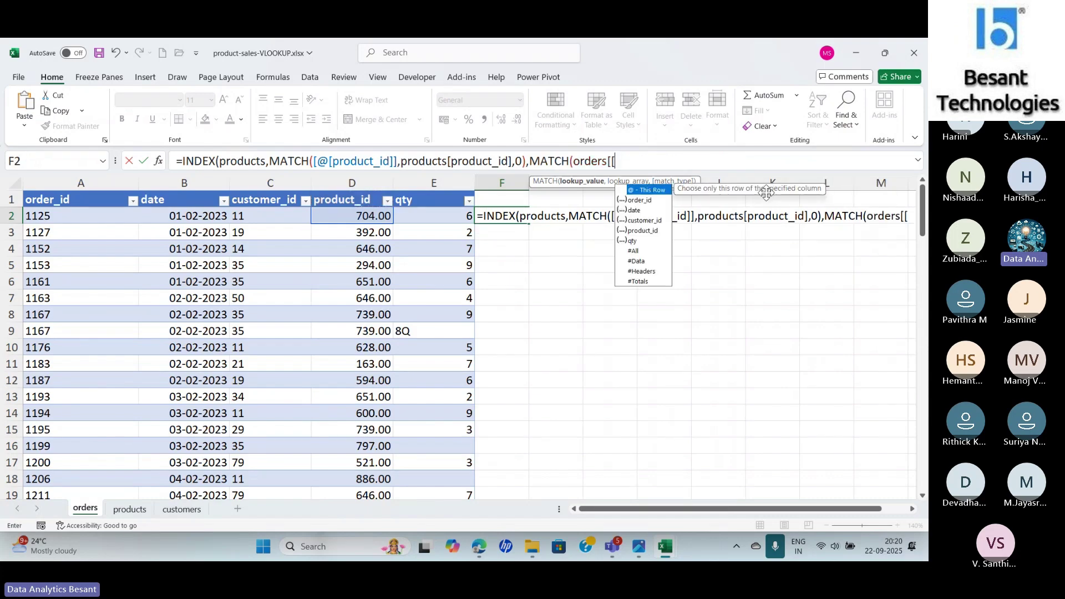
key(BackSpace)
key(BackSpace)
key(BackSpace)
key(BackSpace)
key(BackSpace)
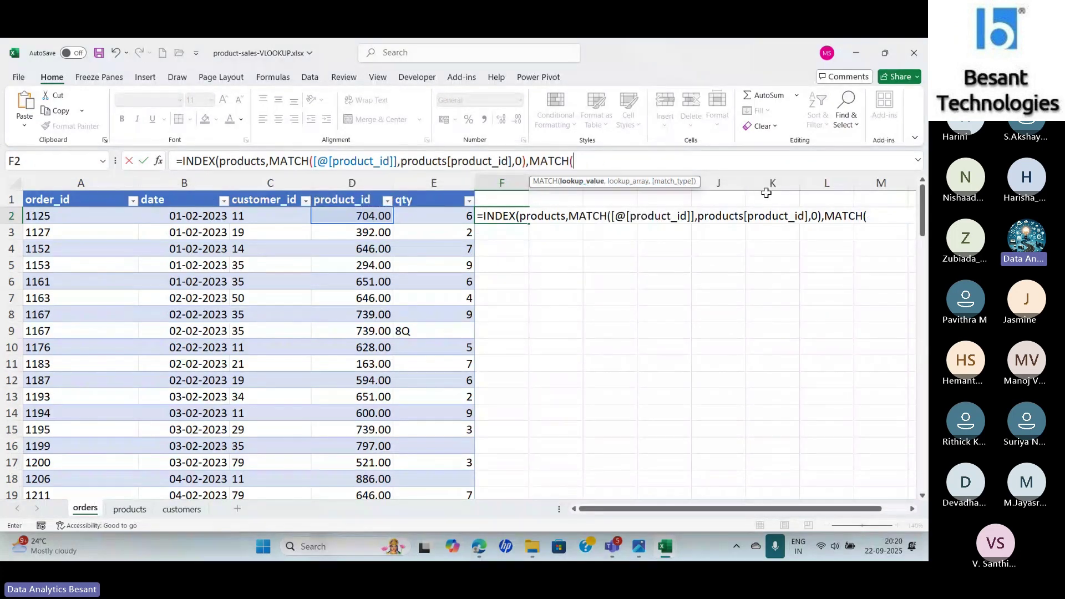
Use the product_id header of the products table, products[[#Headers],[product_id]], as the second MATCH's lookup value
click(126, 511)
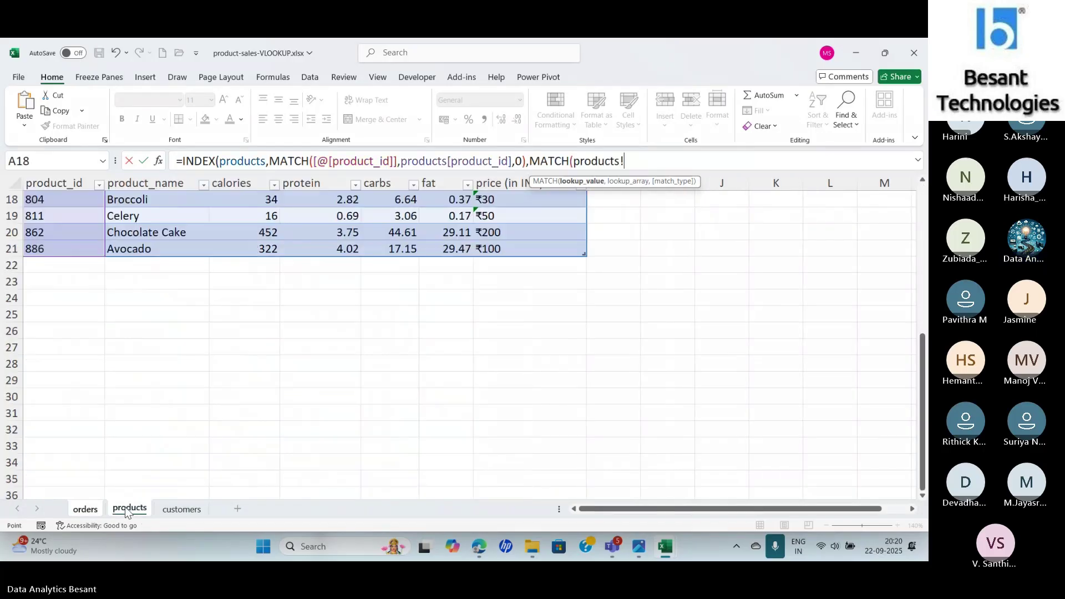
key(ctrl+Home)
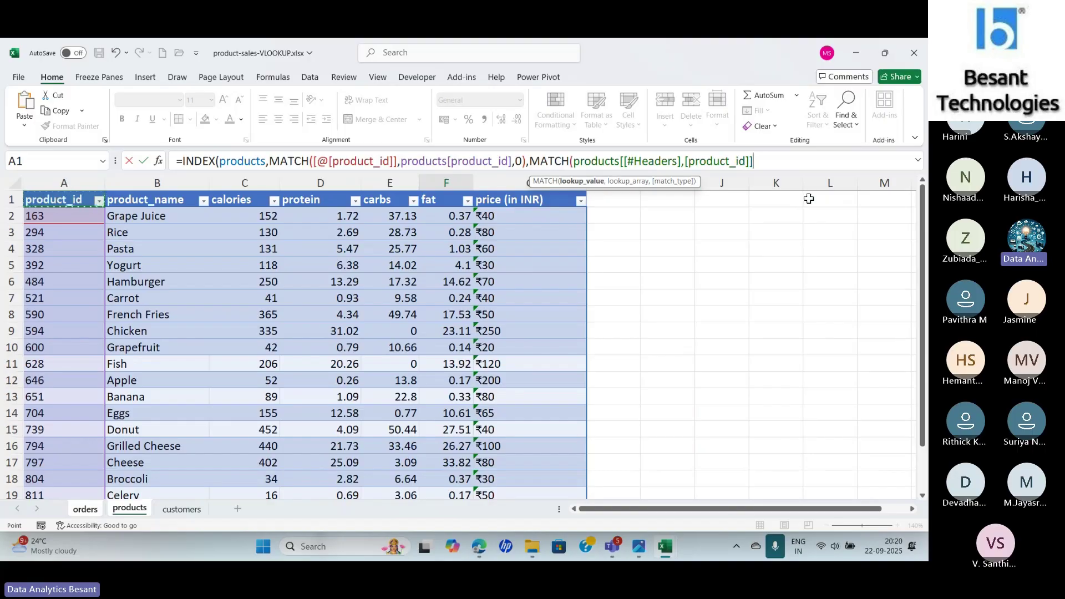
click(779, 159)
text(,)
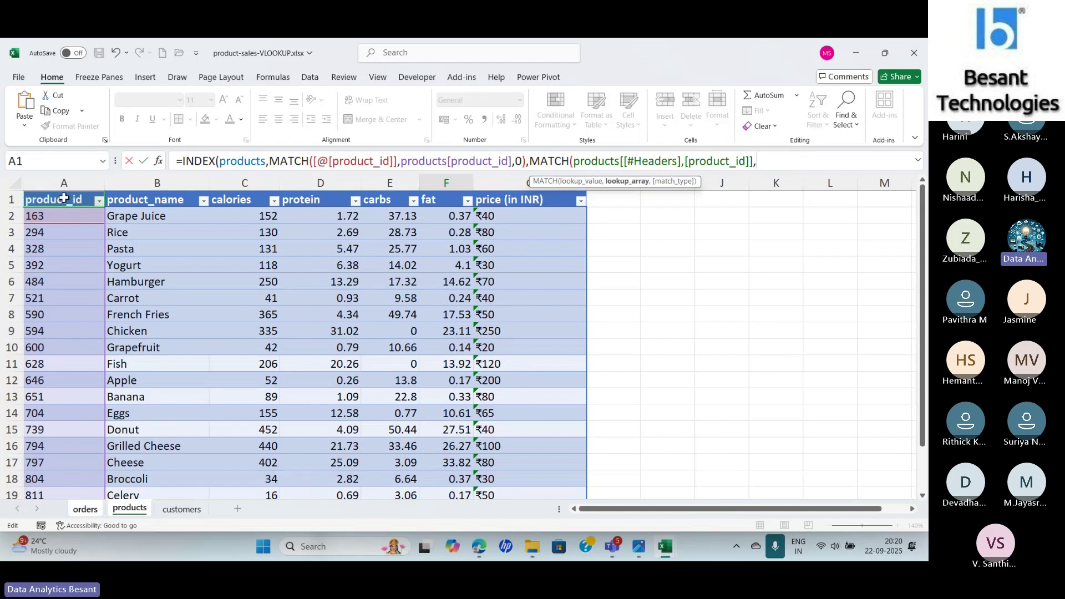
Set the second MATCH's lookup array to products[#Headers] with match type 0, and complete the INDEX formula
drag(63, 198, 519, 200)
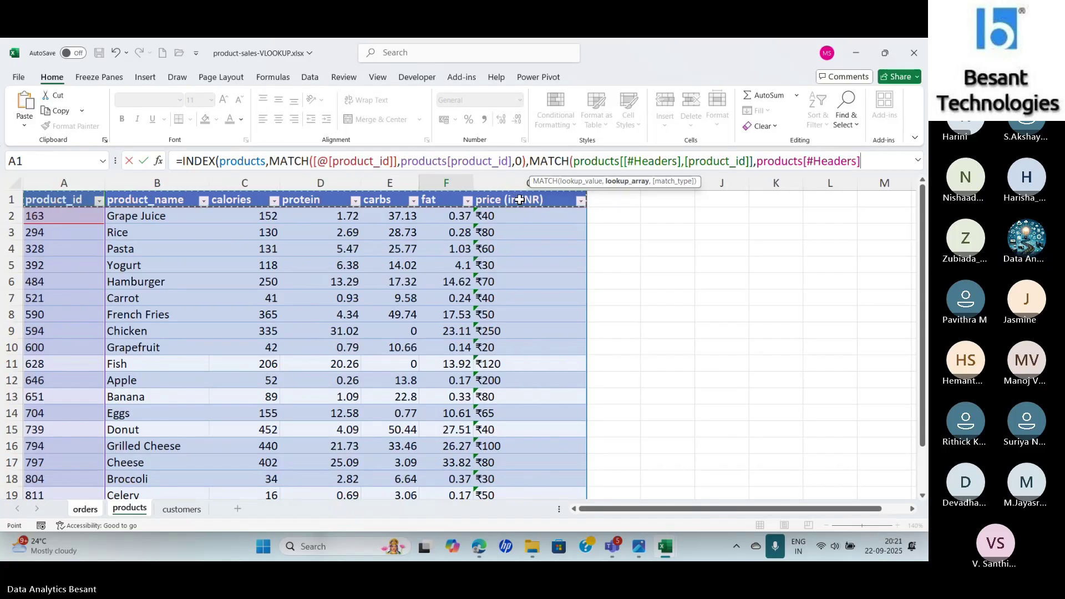
text(,0)
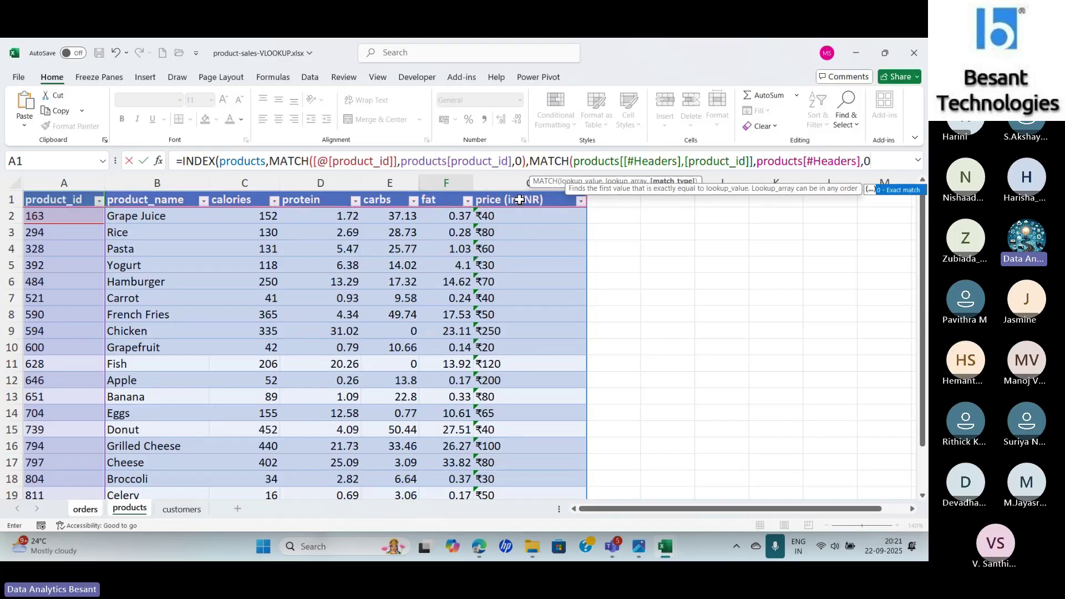
text()))
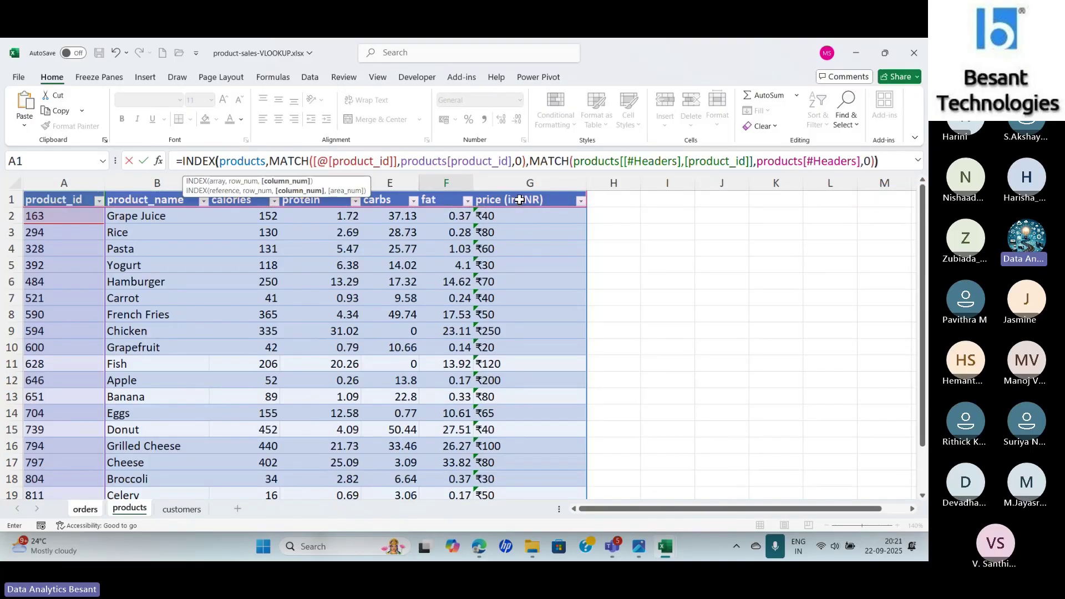
text())
key(Return)
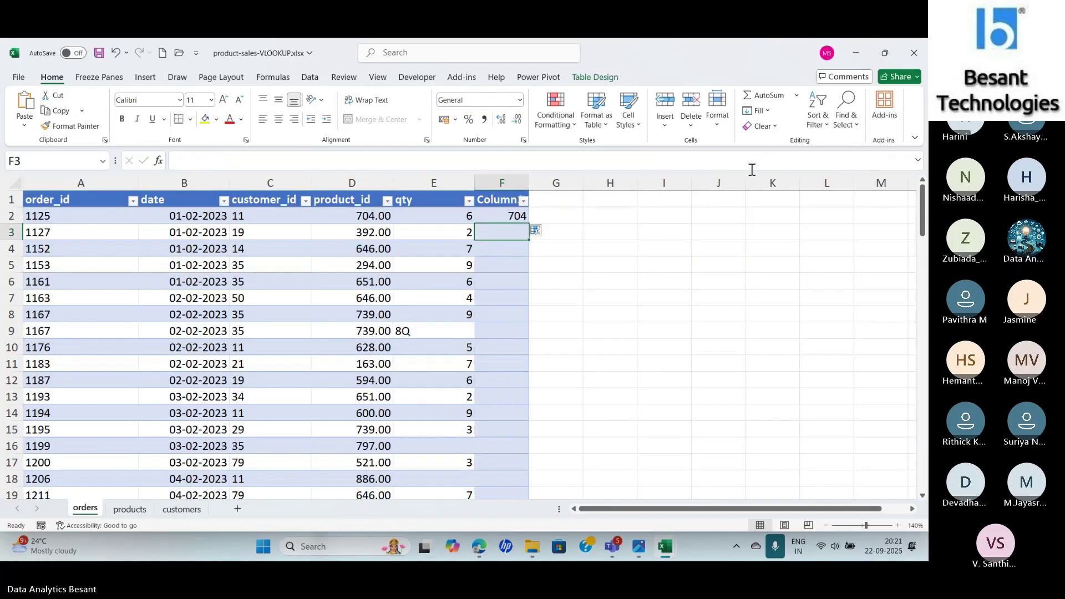
Review the formula in F2 and check the row for product ID 704 on the products sheet
key(Up)
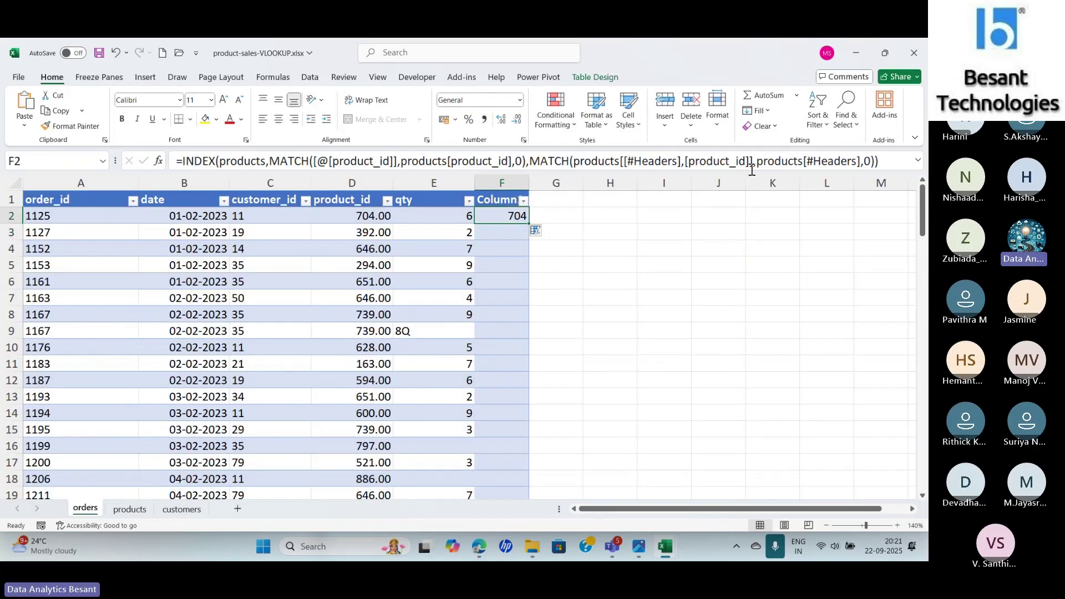
click(128, 509)
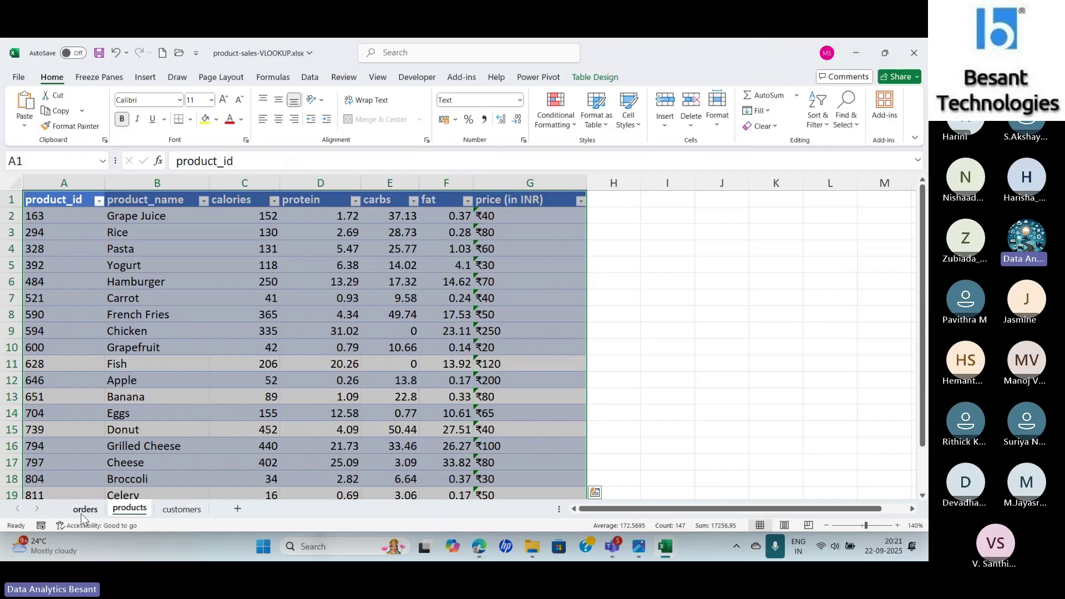
click(84, 413)
click(136, 414)
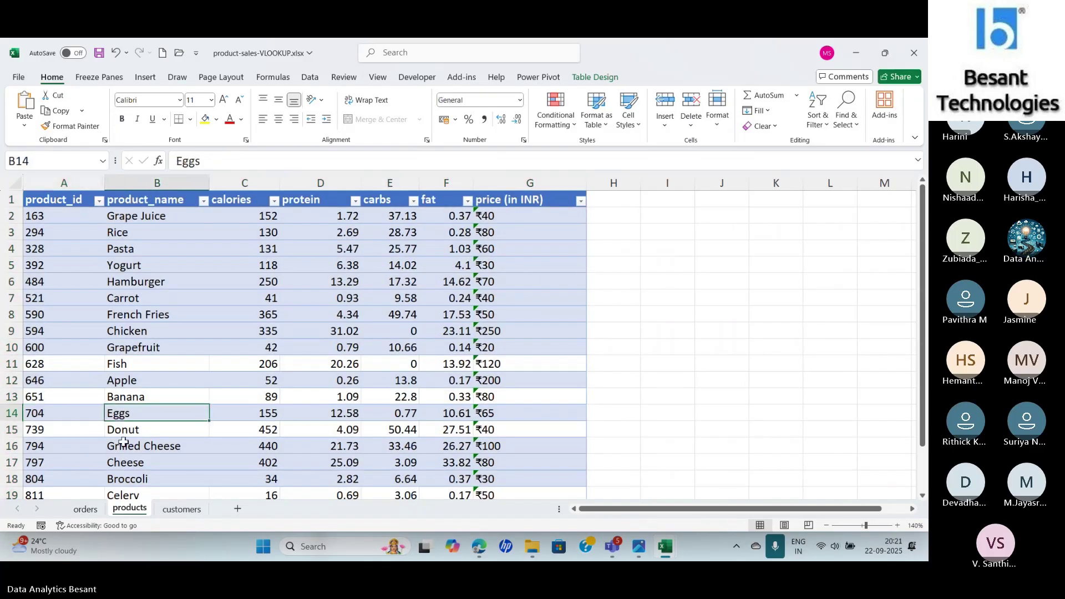
Expand the formula bar on the orders sheet and inspect the array, row and column arguments of the INDEX formula in F2
click(82, 510)
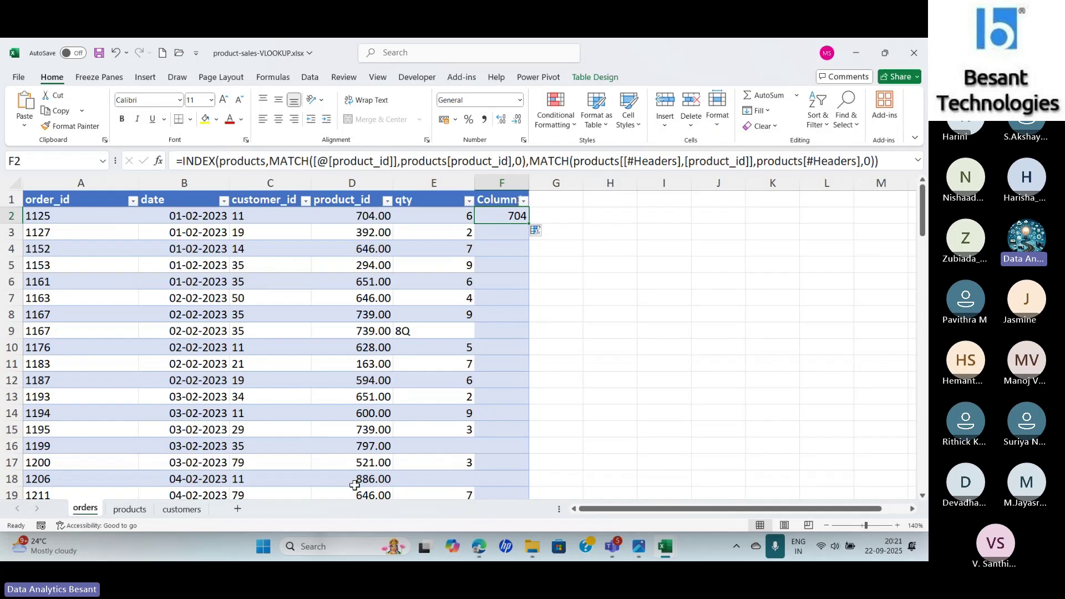
click(919, 161)
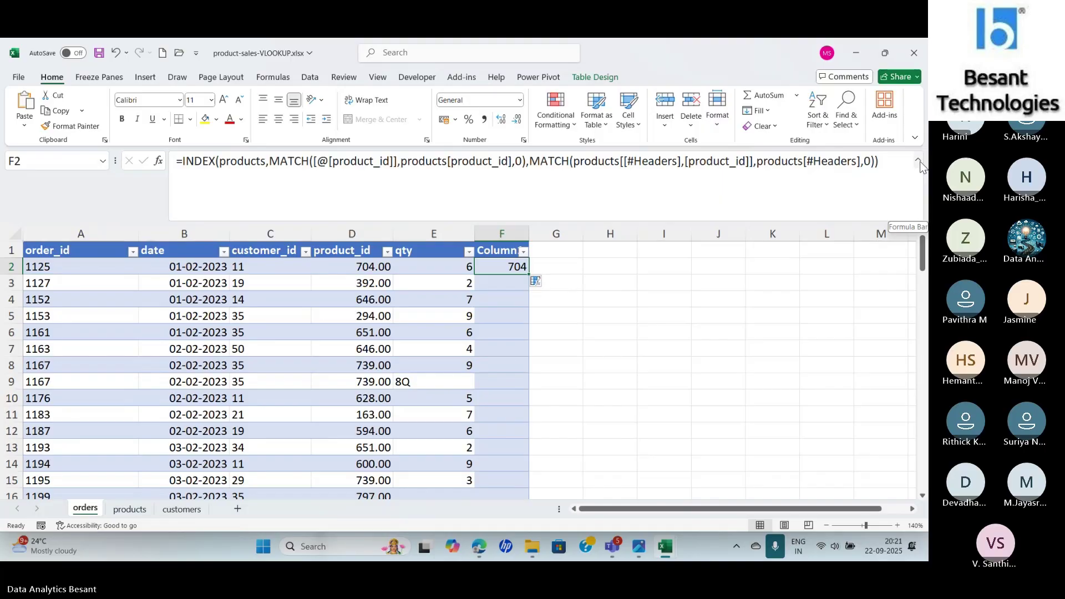
click(159, 162)
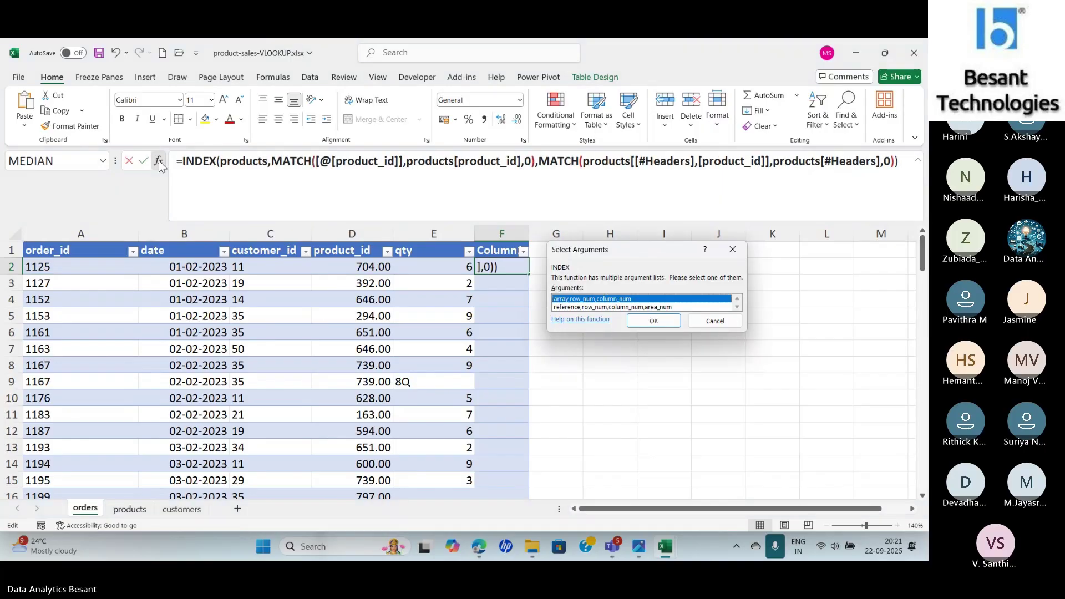
click(671, 327)
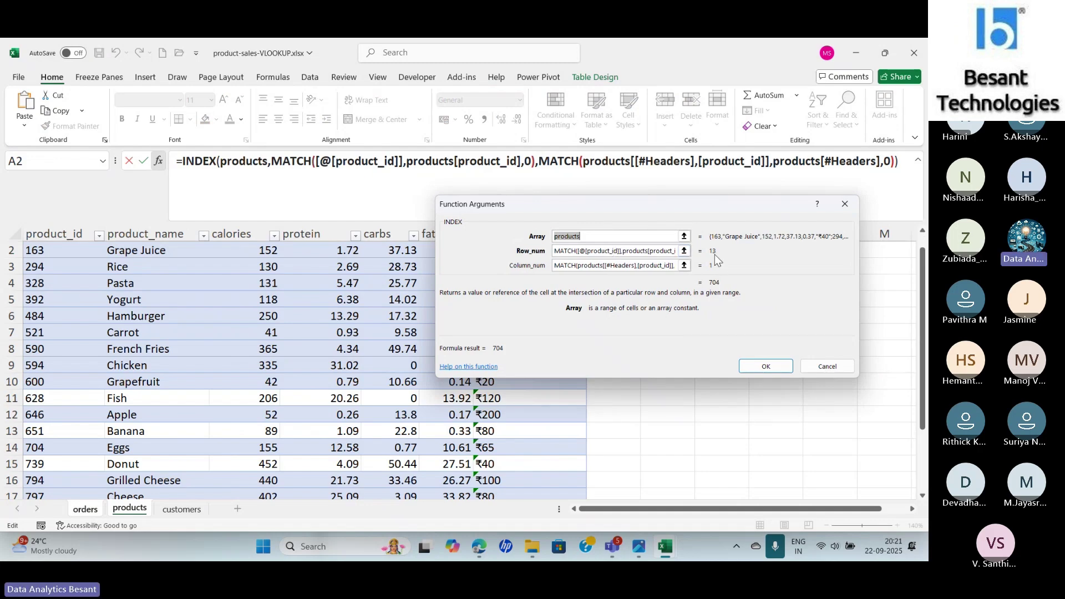
click(844, 204)
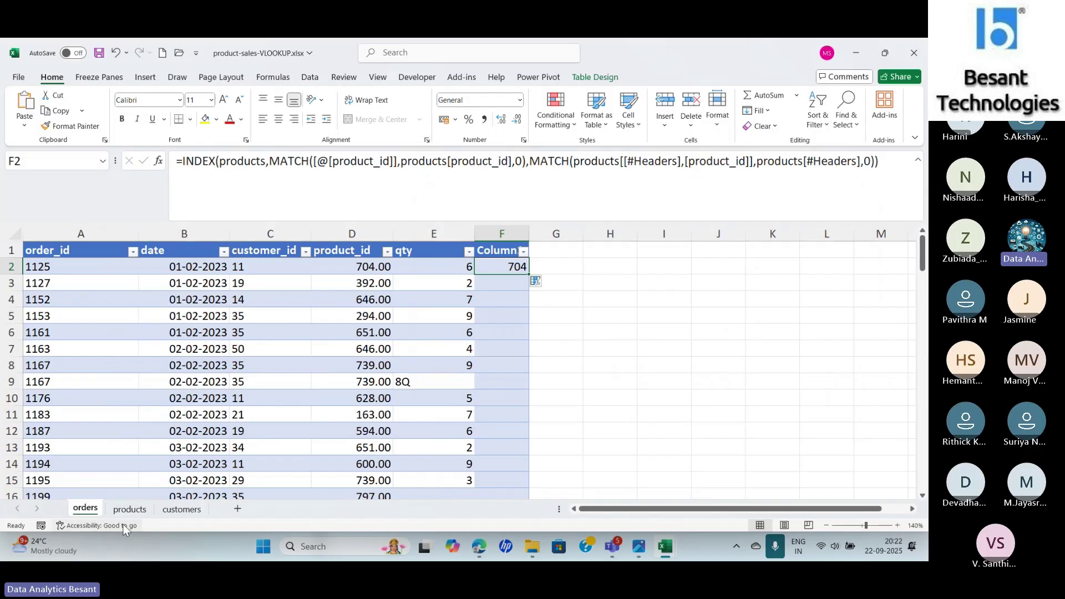
Highlight row 14 on the products sheet and check it against the table's header row
click(130, 517)
click(16, 448)
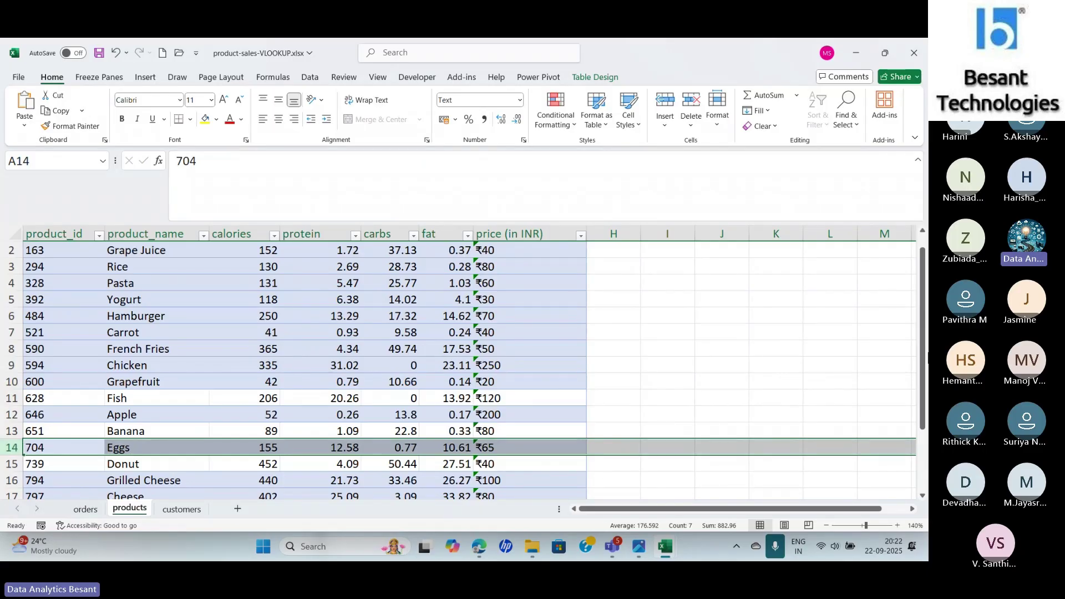
drag(924, 289, 924, 273)
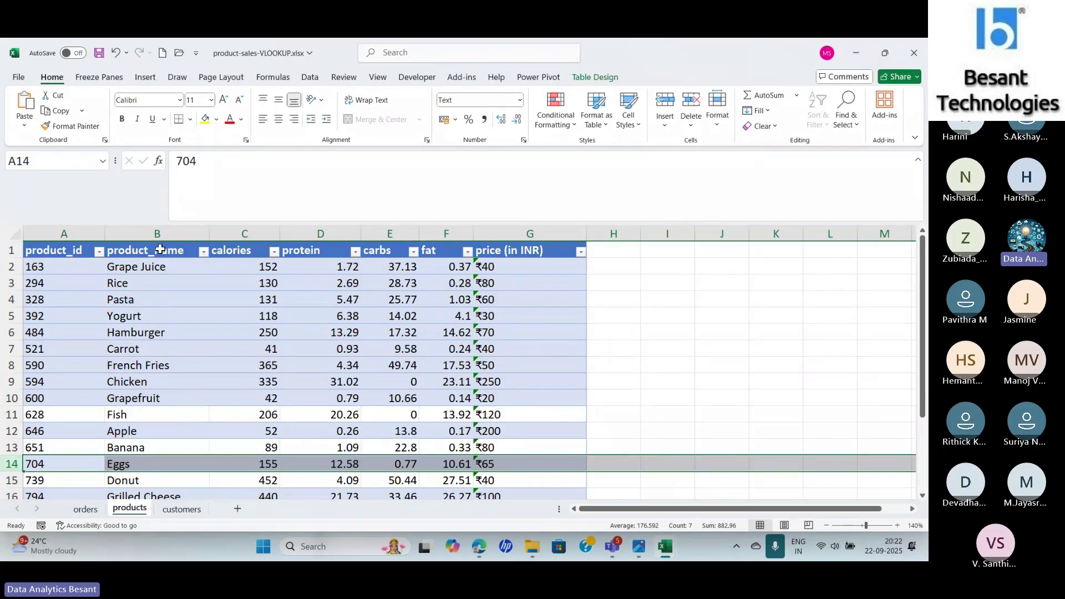
Open the function arguments of the F2 formula on the orders sheet and examine the second MATCH's lookup value, lookup array and match type
click(82, 510)
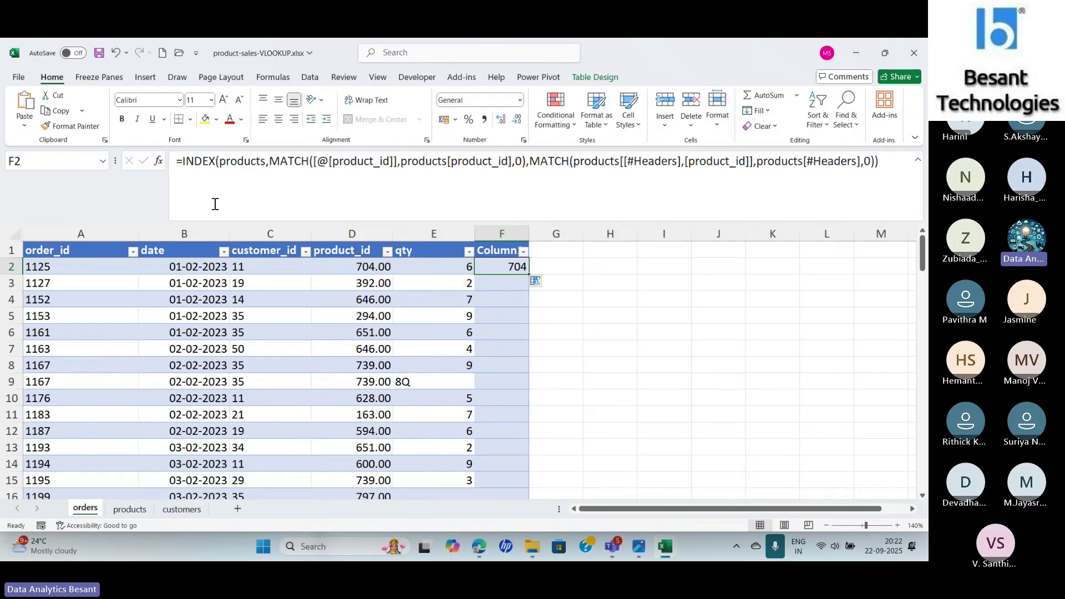
click(158, 161)
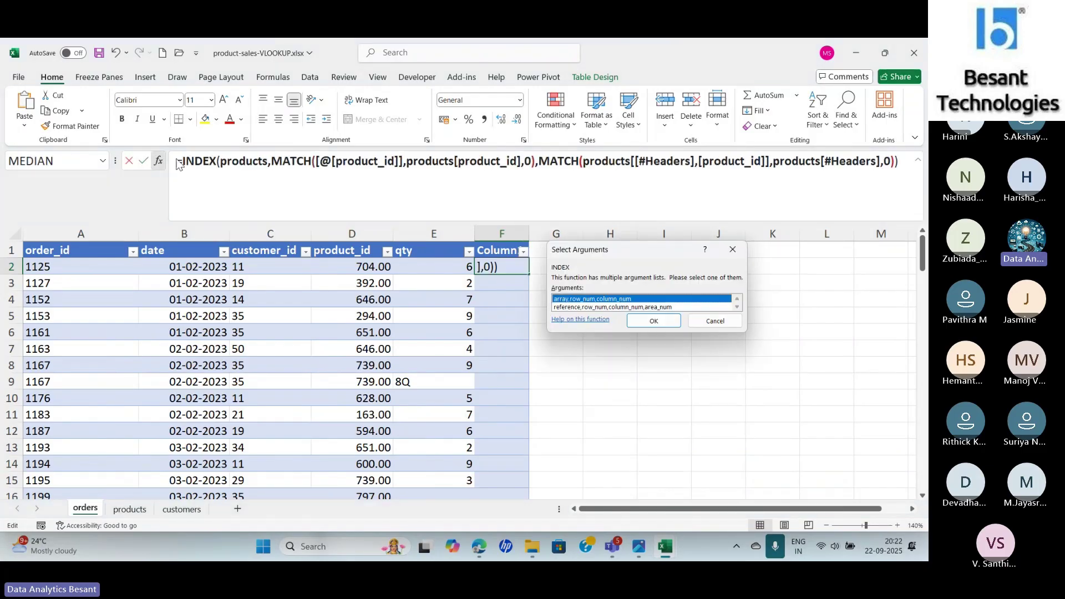
click(650, 325)
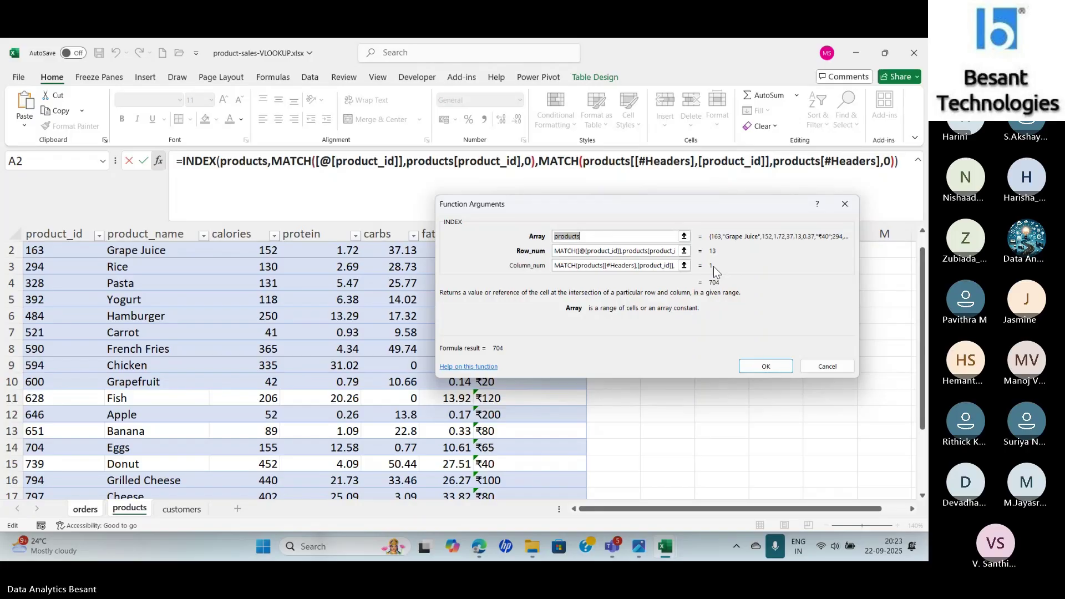
click(605, 165)
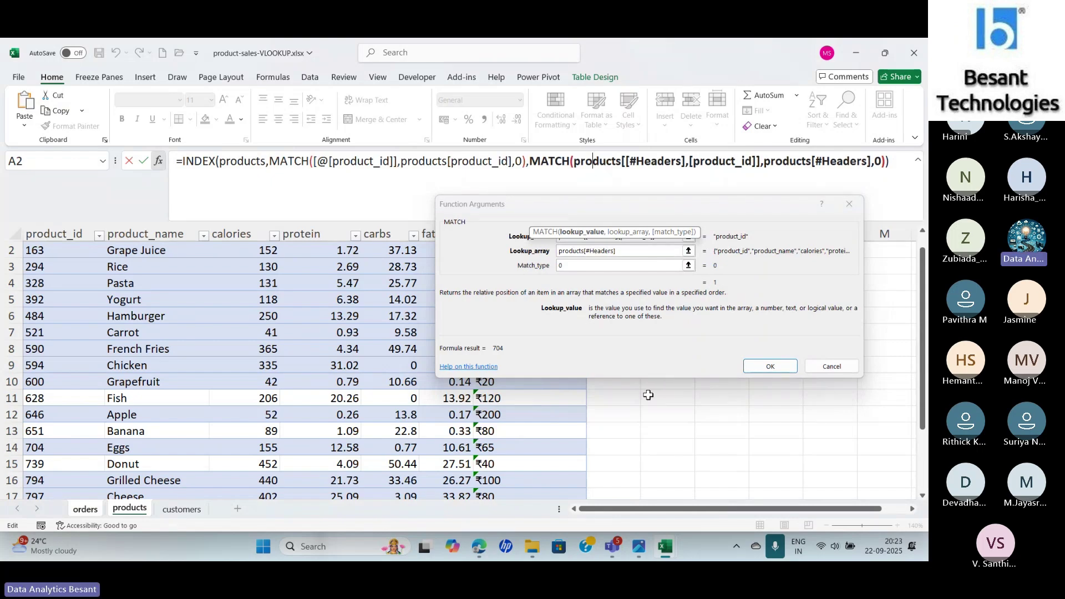
click(616, 266)
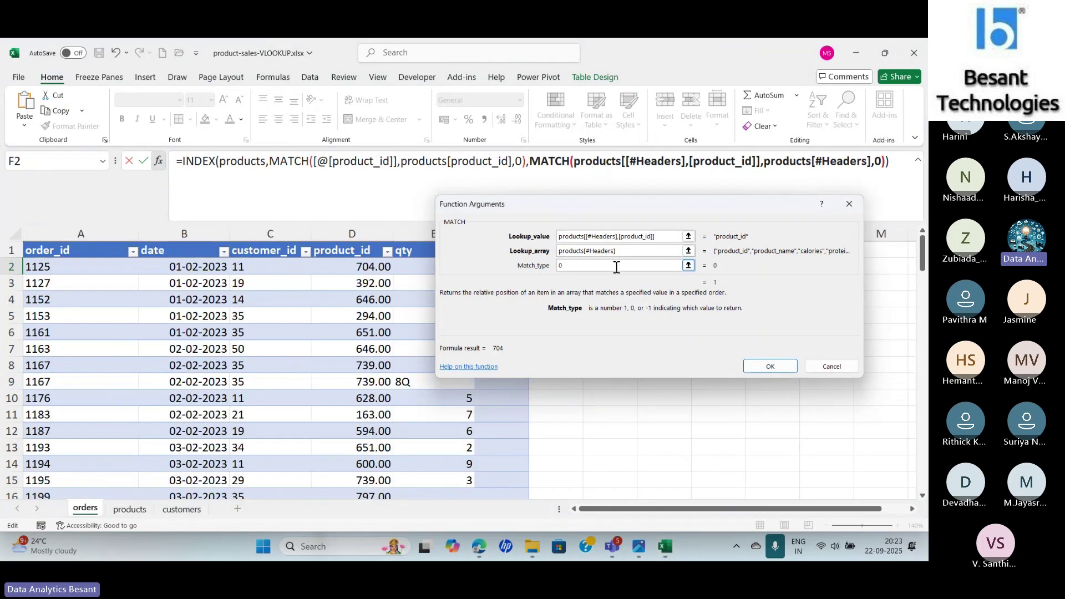
click(661, 237)
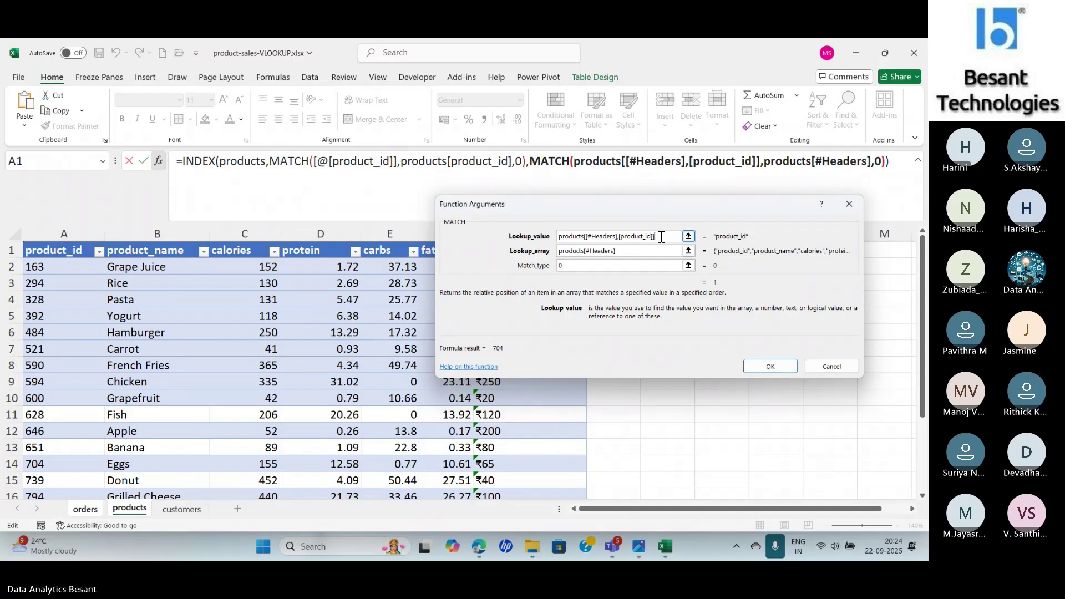
Switch to the Teams meeting, view its chat, and return to the Excel workbook
key(alt+Tab)
key(alt+Tab)
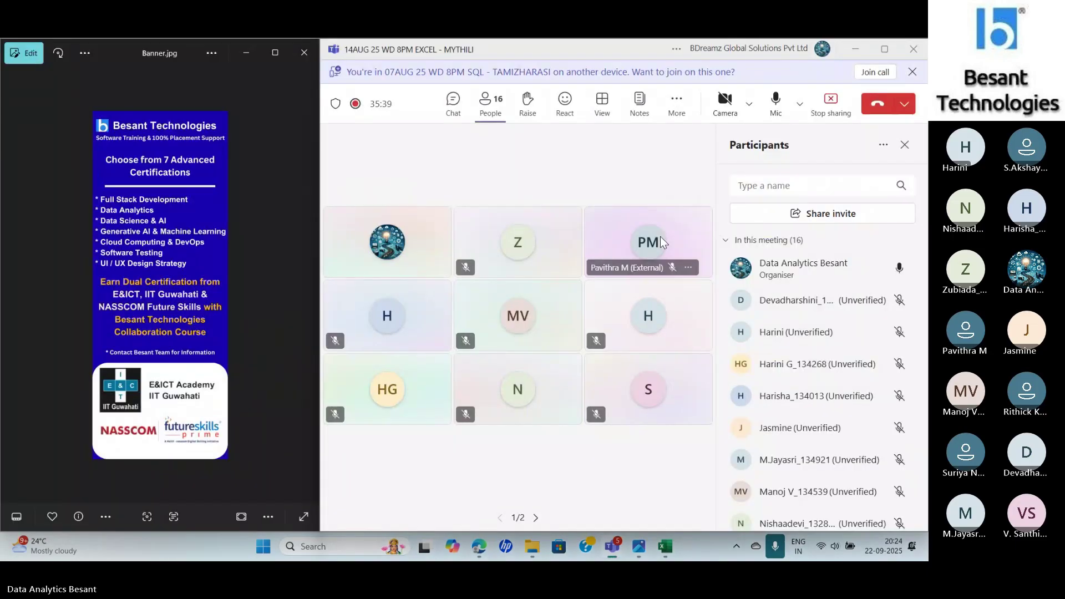
click(660, 236)
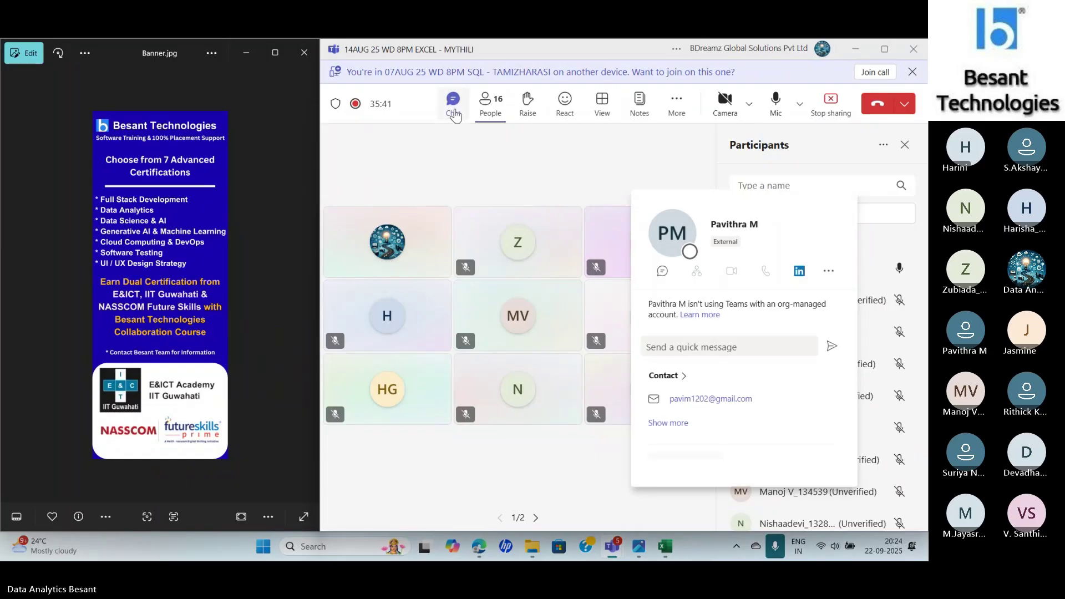
click(455, 114)
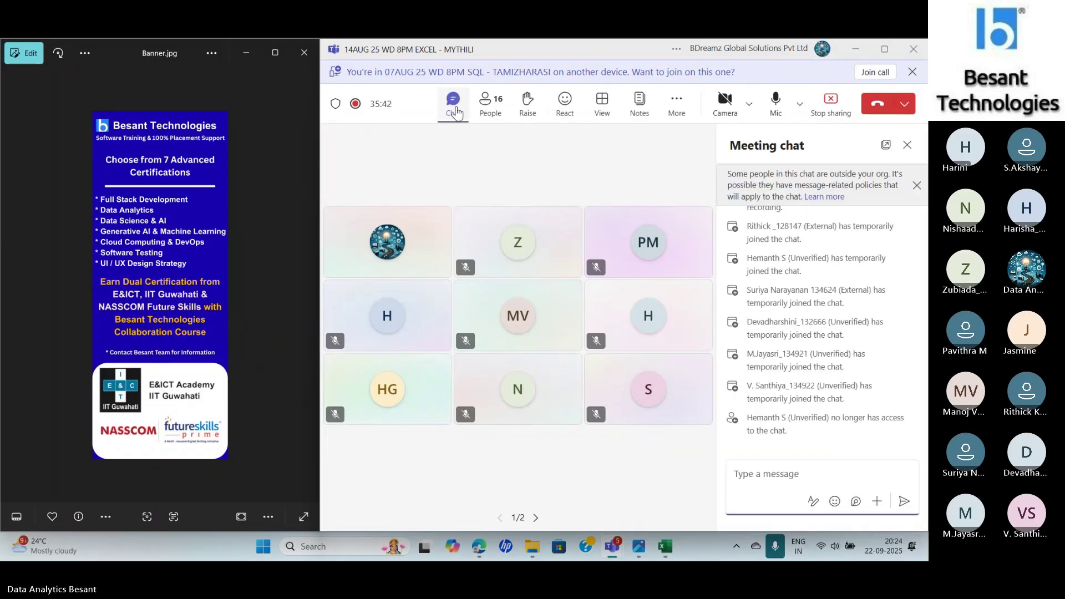
key(alt+Tab)
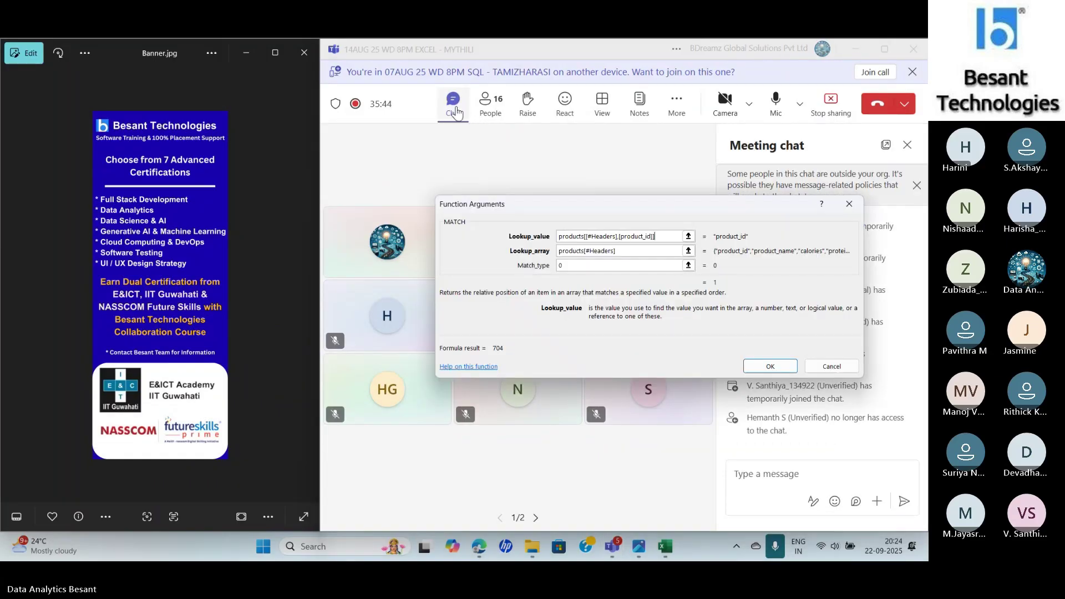
key(alt+Tab)
key(alt+Tab)
key(alt+Tab)
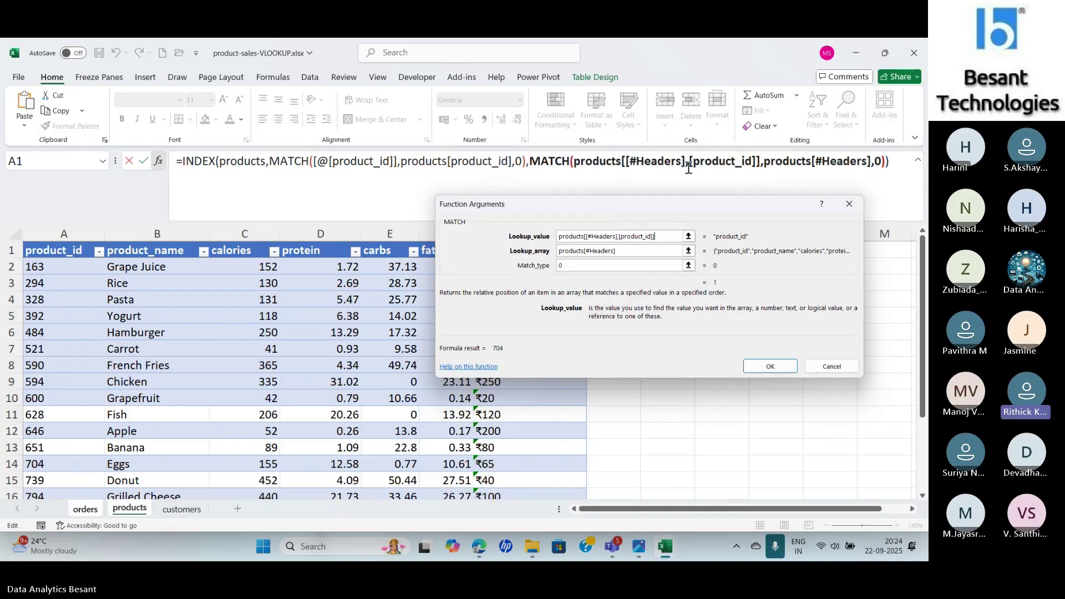
Change the second MATCH's lookup value in F2 to products[[#Headers],[product_name]] and accept the formula
click(756, 161)
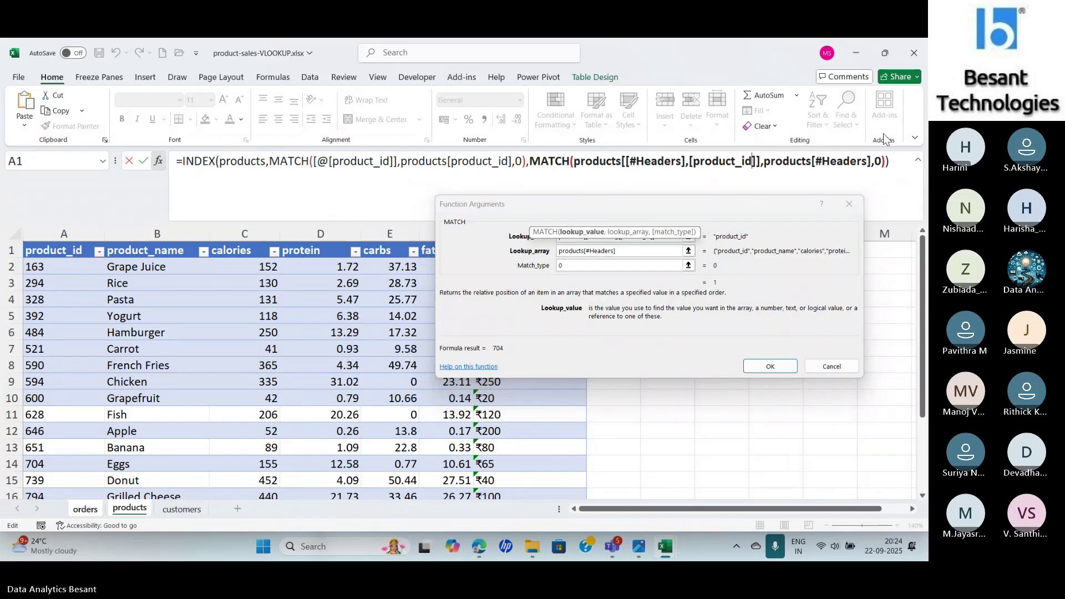
key(BackSpace)
key(BackSpace)
key(Down)
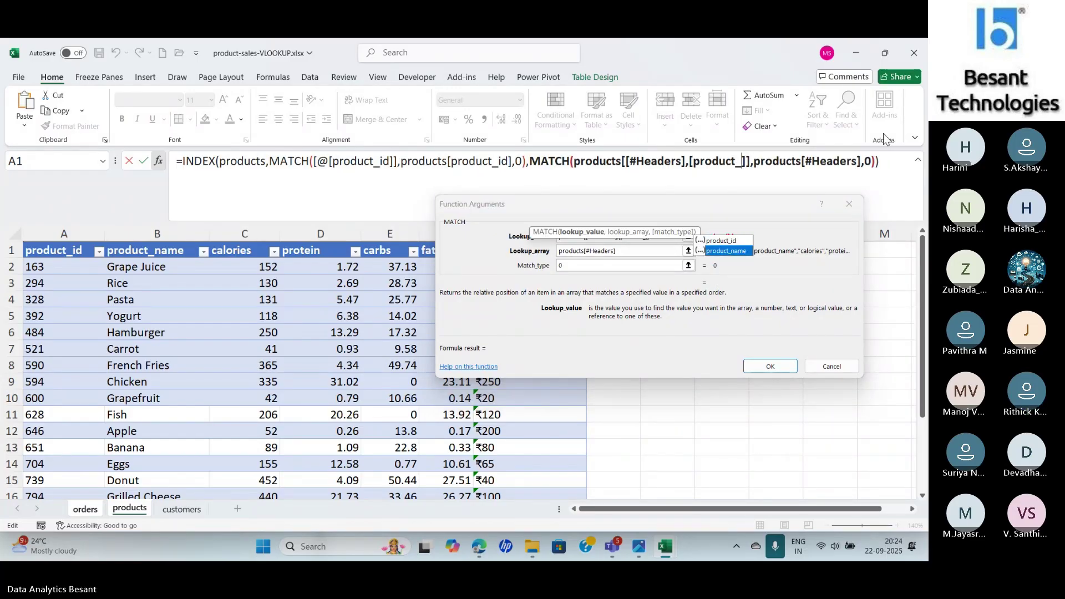
key(Tab)
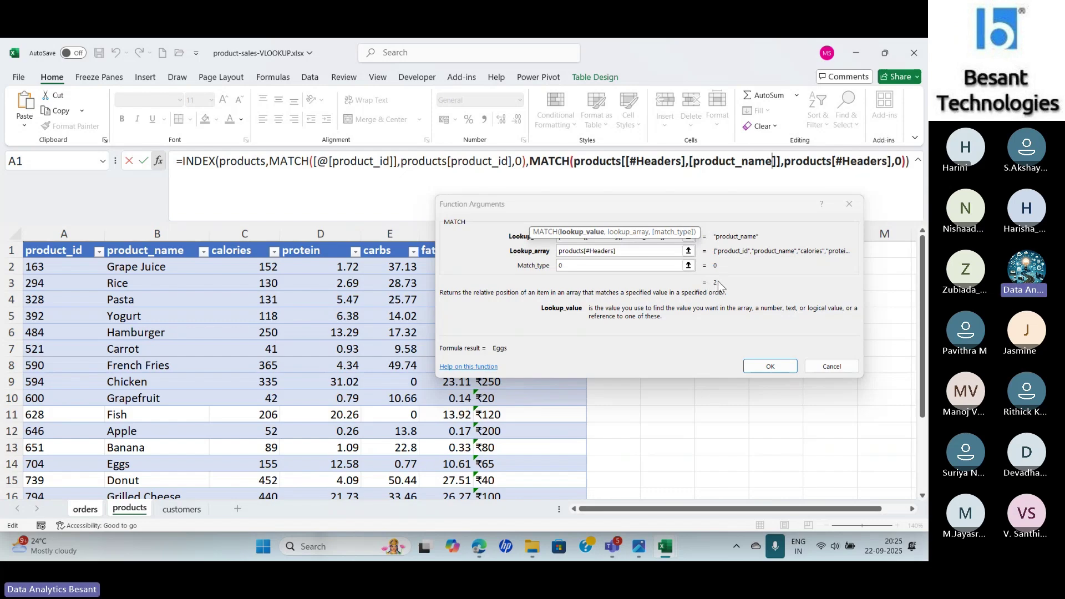
click(758, 365)
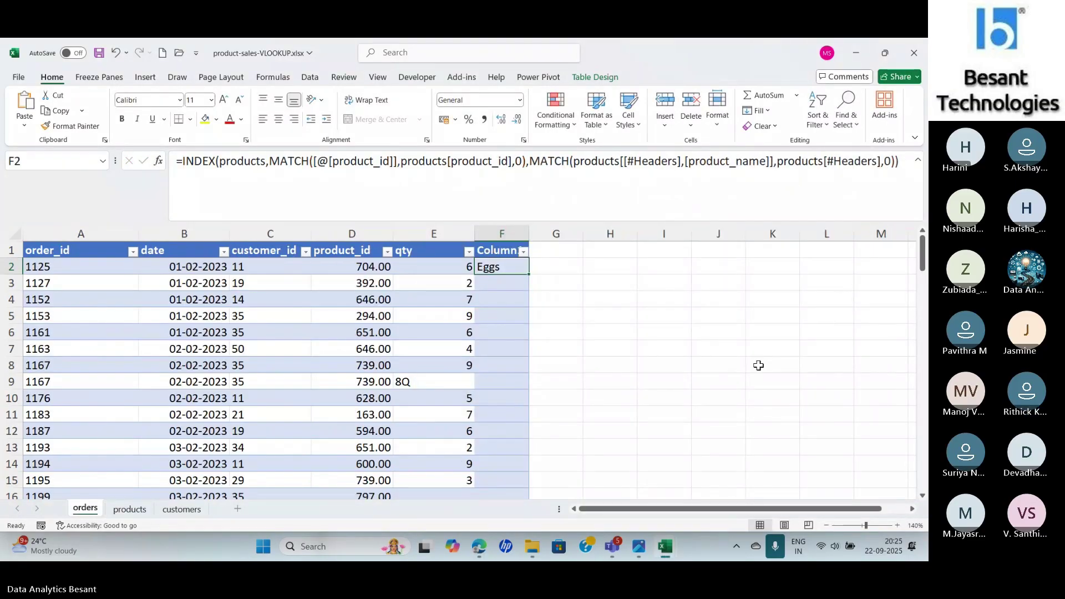
Fill the F2 formula down the whole last column of the orders table
double_click(531, 273)
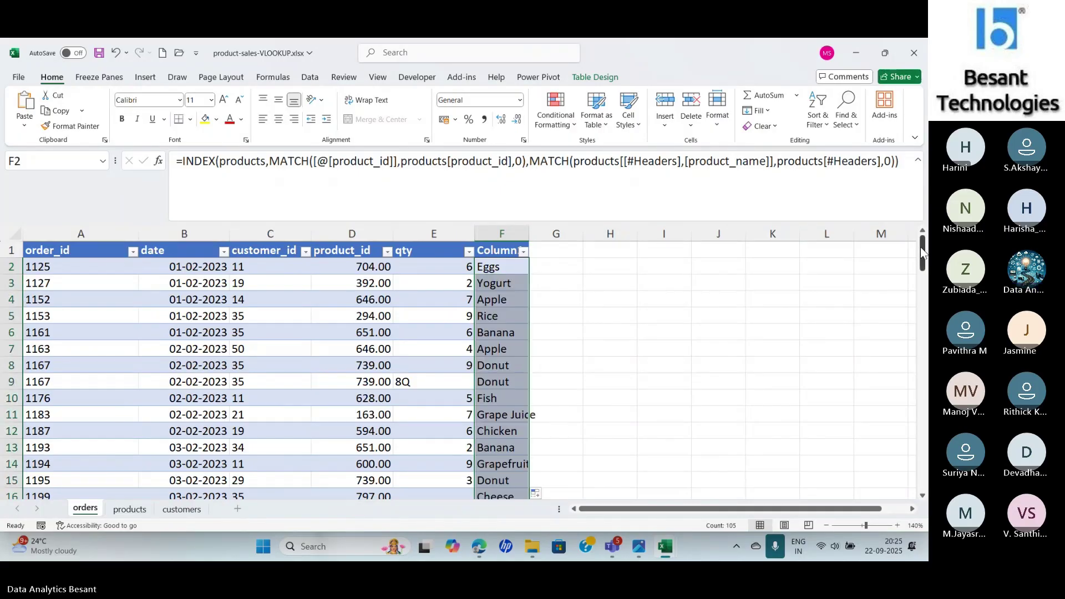
key(alt+Tab)
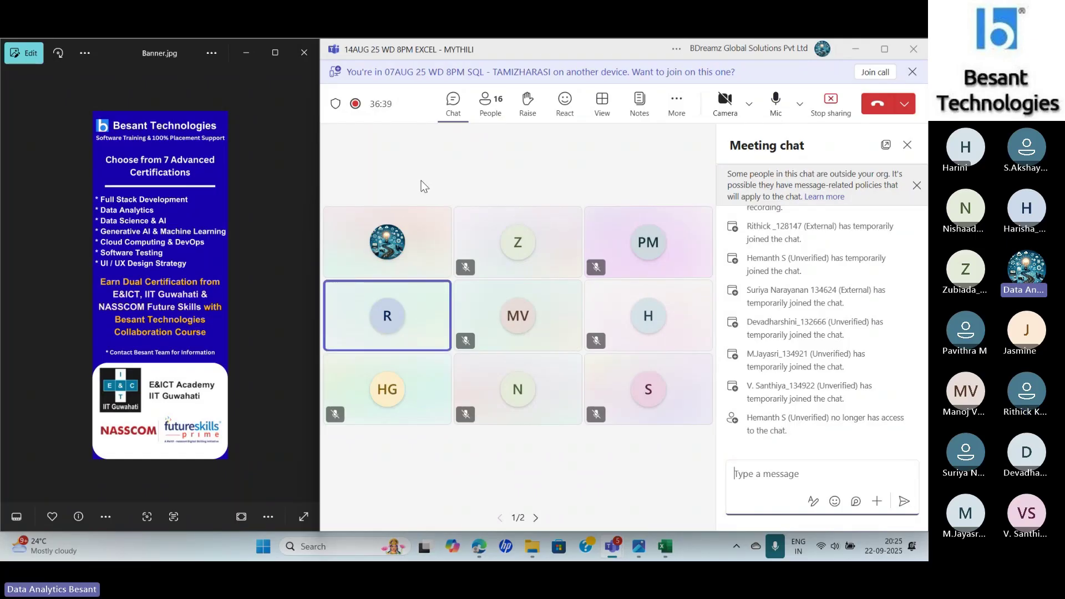
key(alt+Tab)
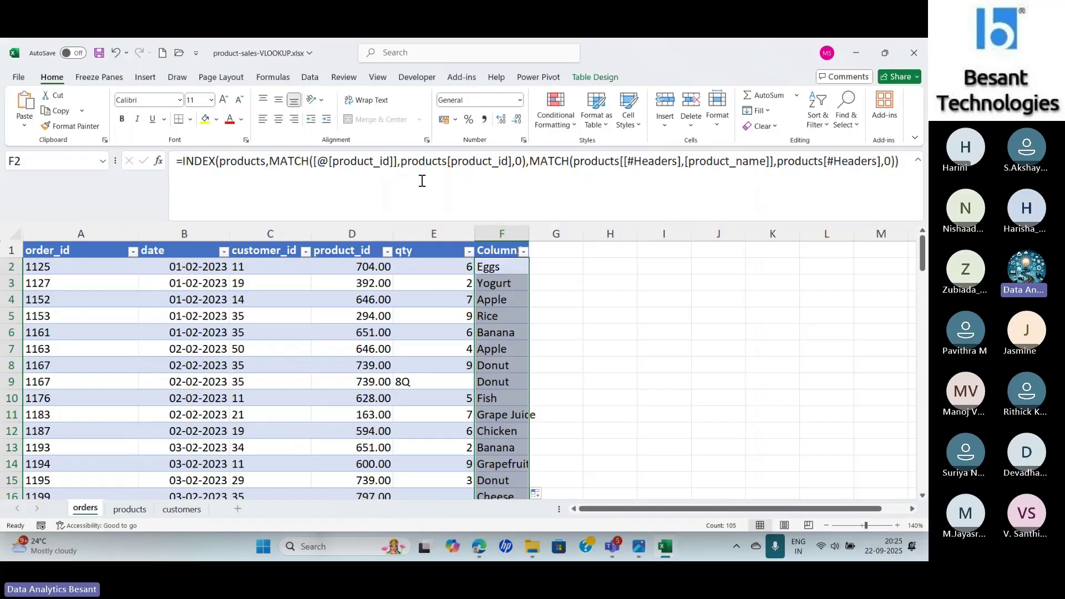
Copy the headers product_name through price (in INR) from the products sheet into the orders sheet starting at F1
click(129, 509)
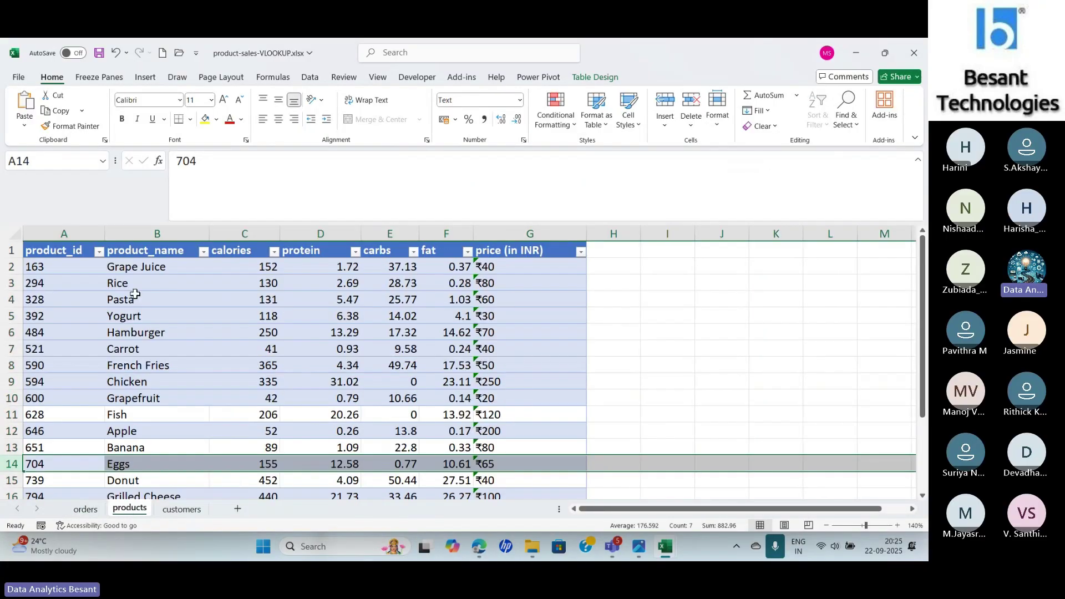
click(133, 250)
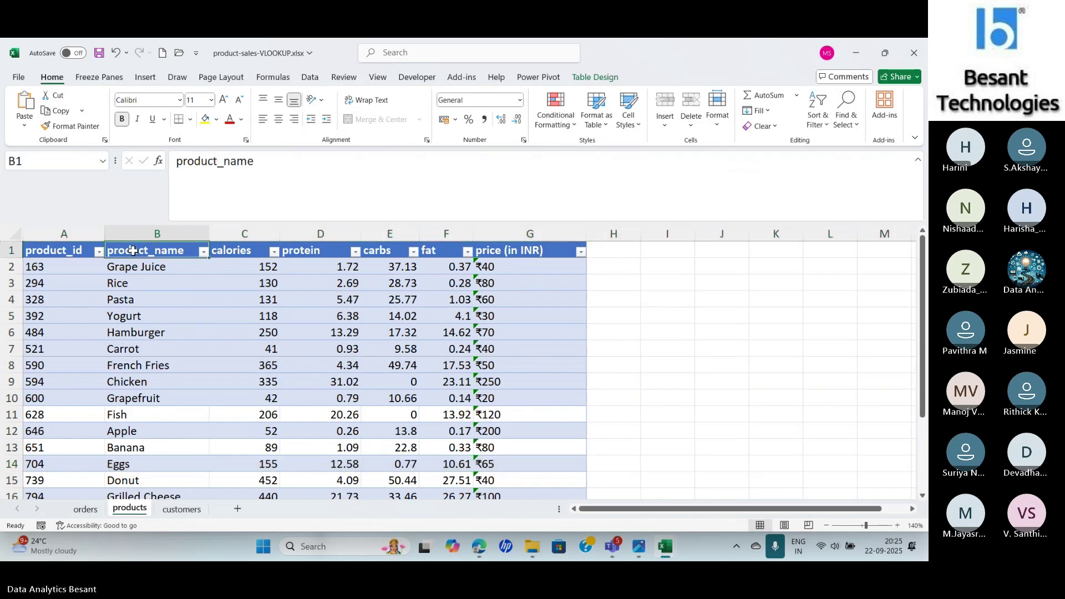
drag(133, 251, 555, 250)
key(ctrl+c)
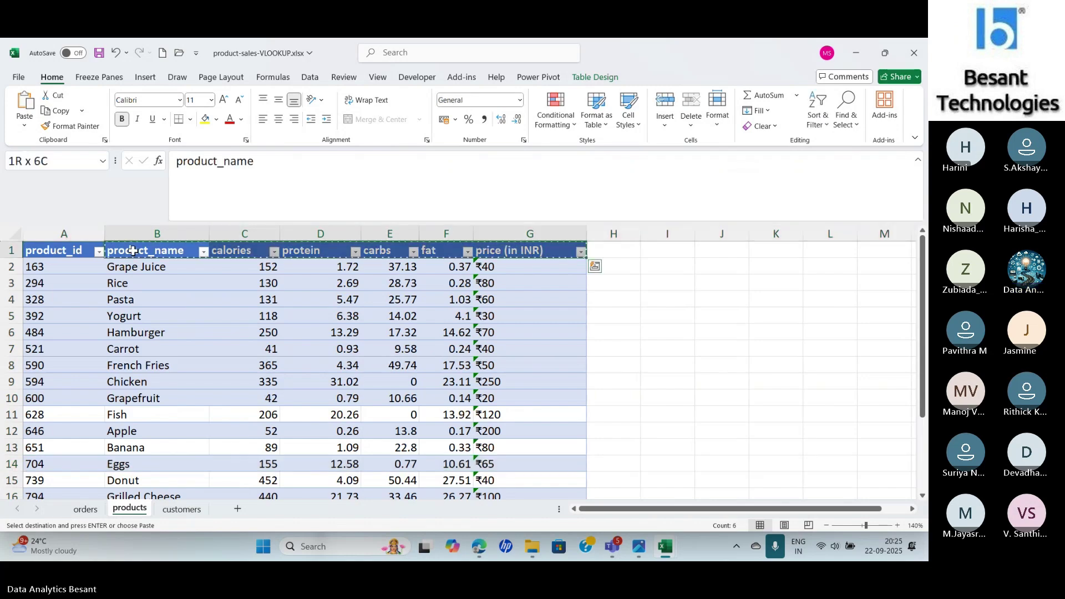
click(86, 509)
click(498, 250)
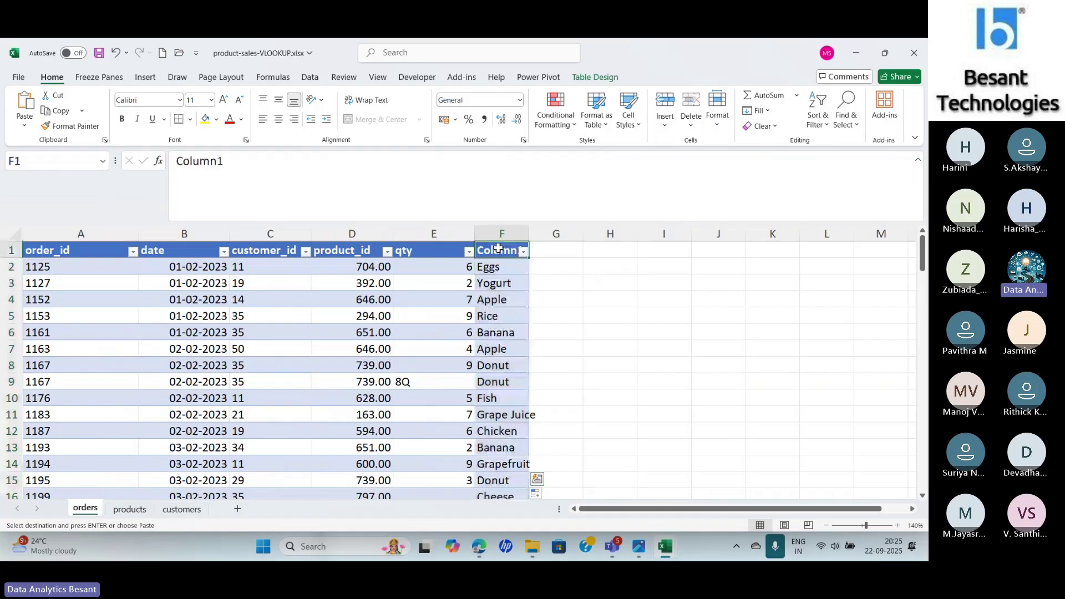
key(ctrl+v)
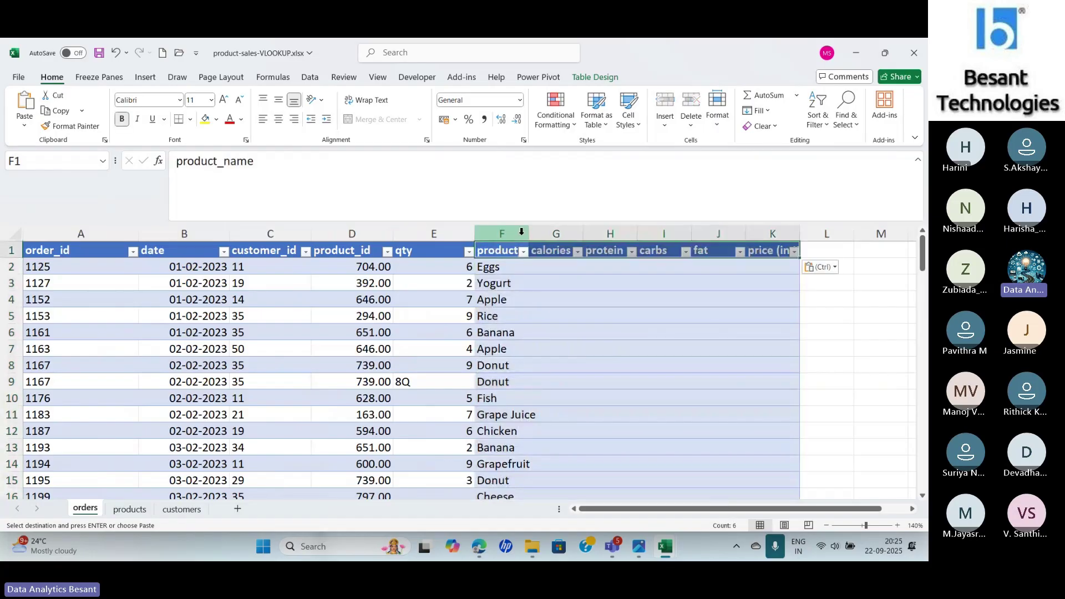
Extend the F2 formula across into the calories cell G2 and compare the formulas in both cells
click(510, 269)
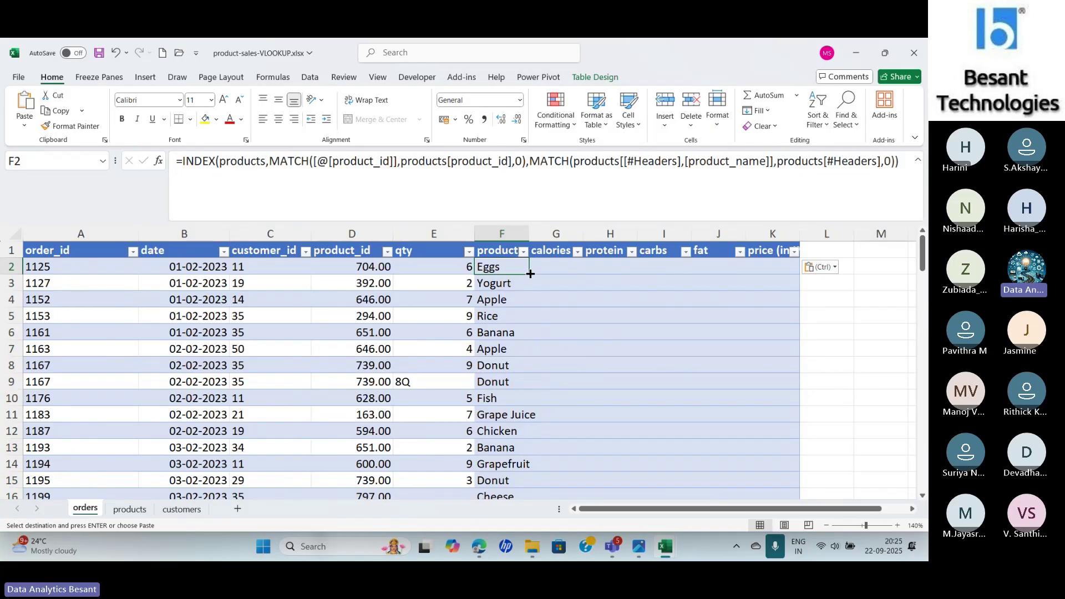
drag(531, 274, 582, 275)
click(564, 268)
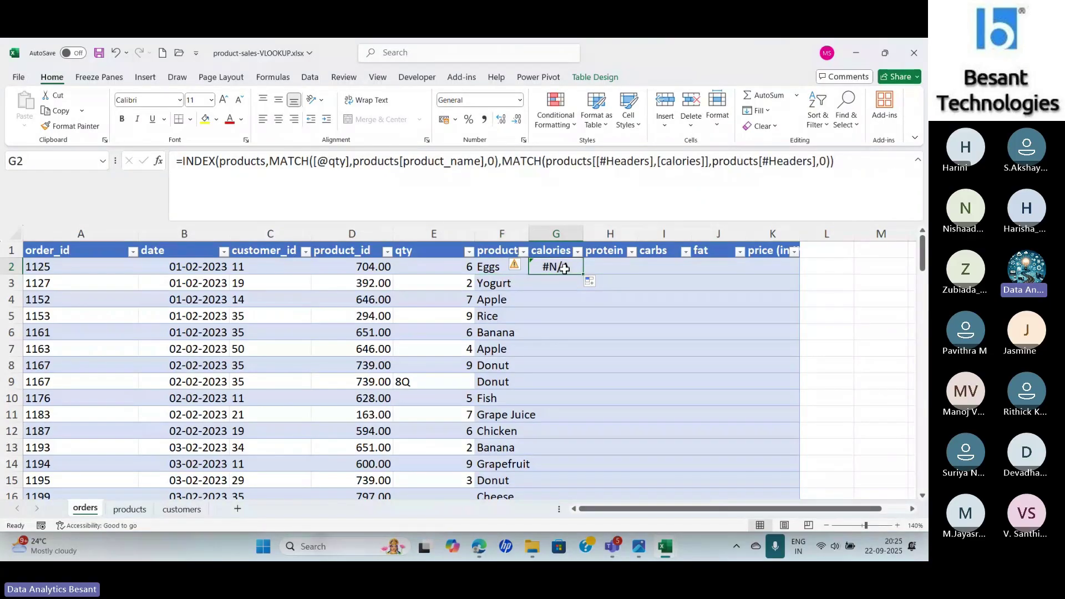
click(492, 267)
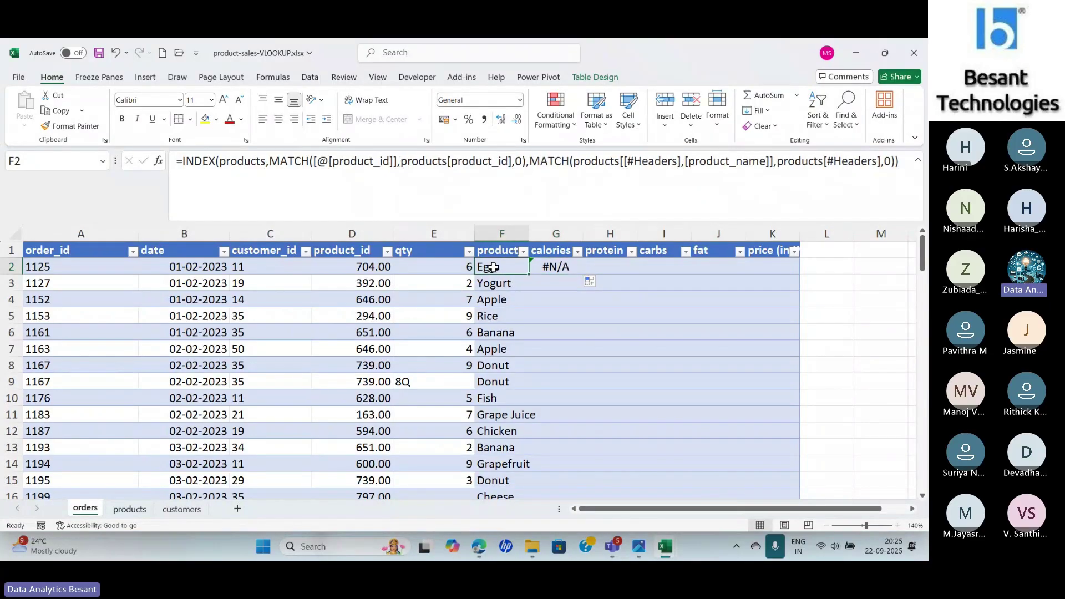
click(547, 268)
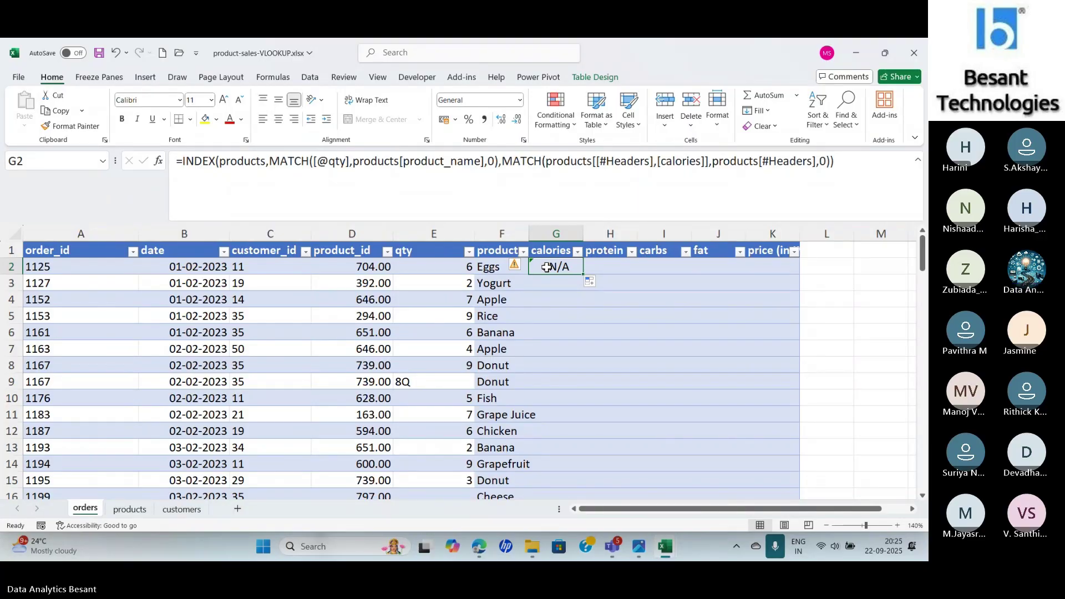
click(514, 261)
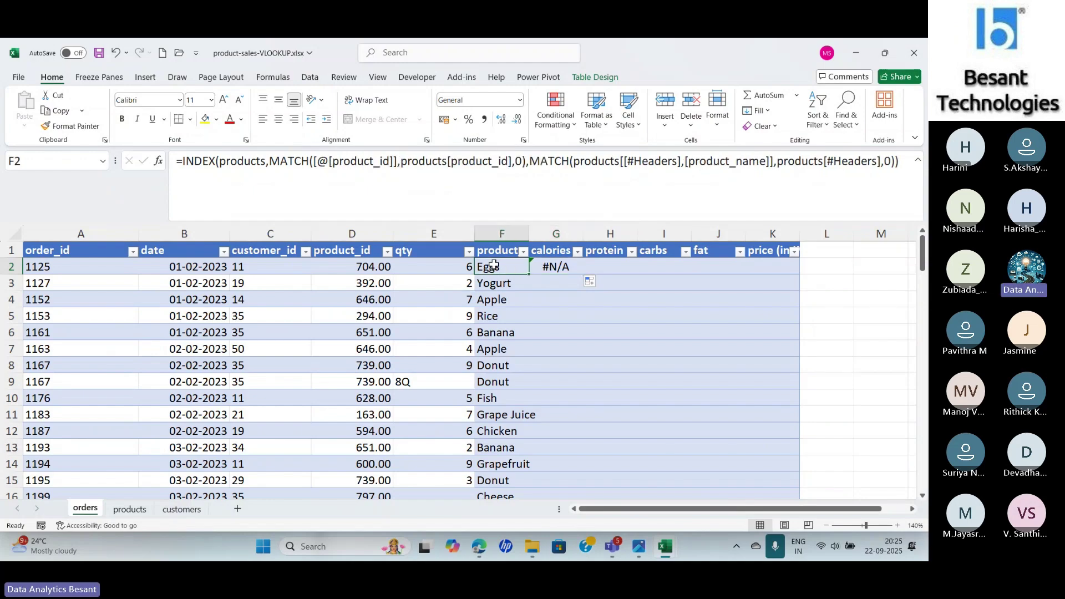
Compare the row MATCH's lookup value and lookup array in the formulas of F2 and G2
click(243, 159)
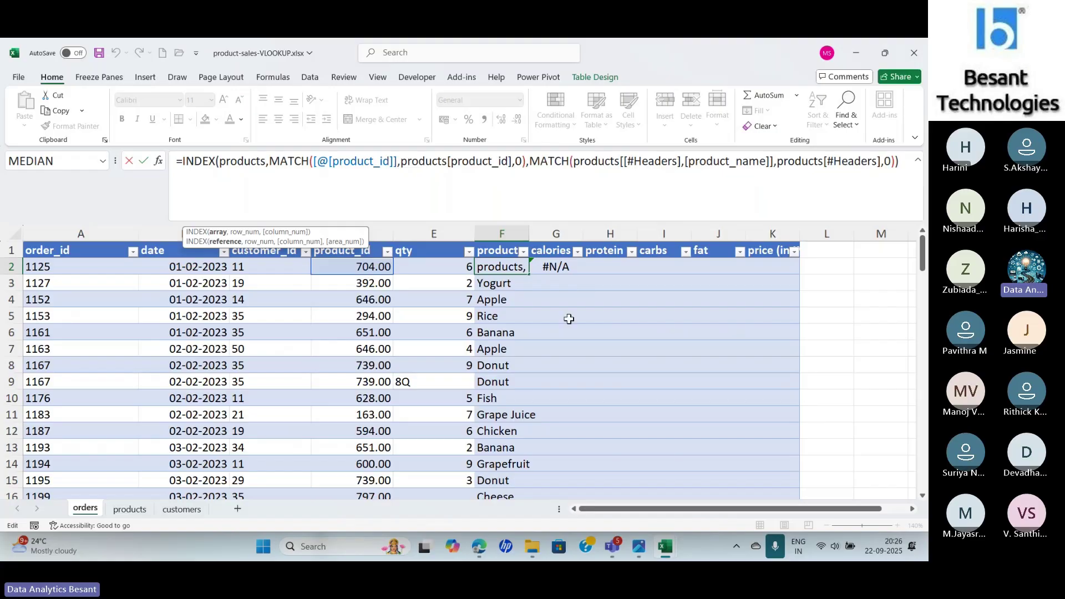
key(Escape)
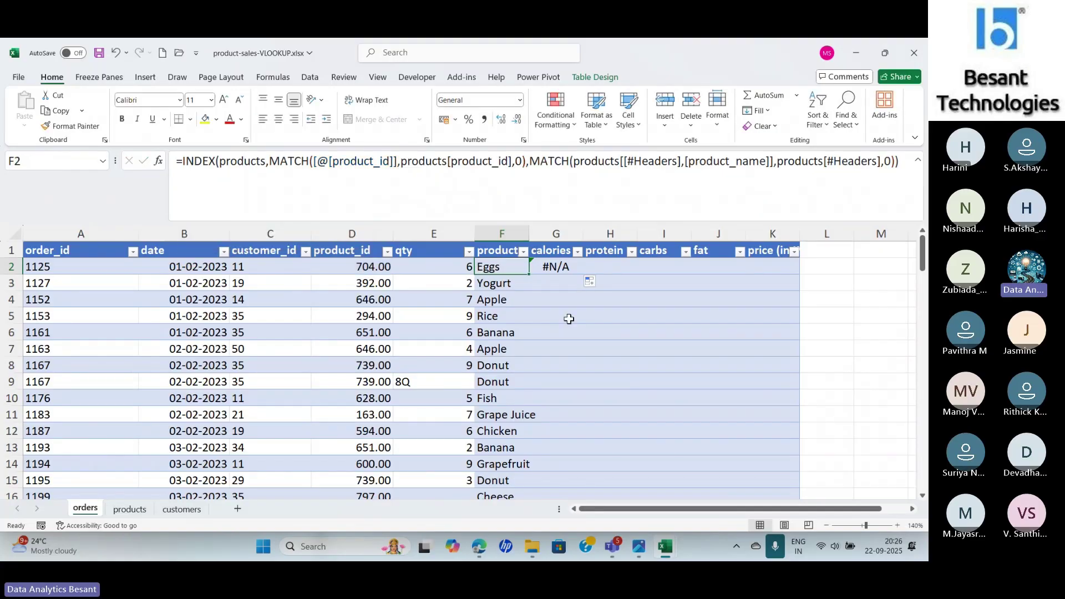
click(541, 264)
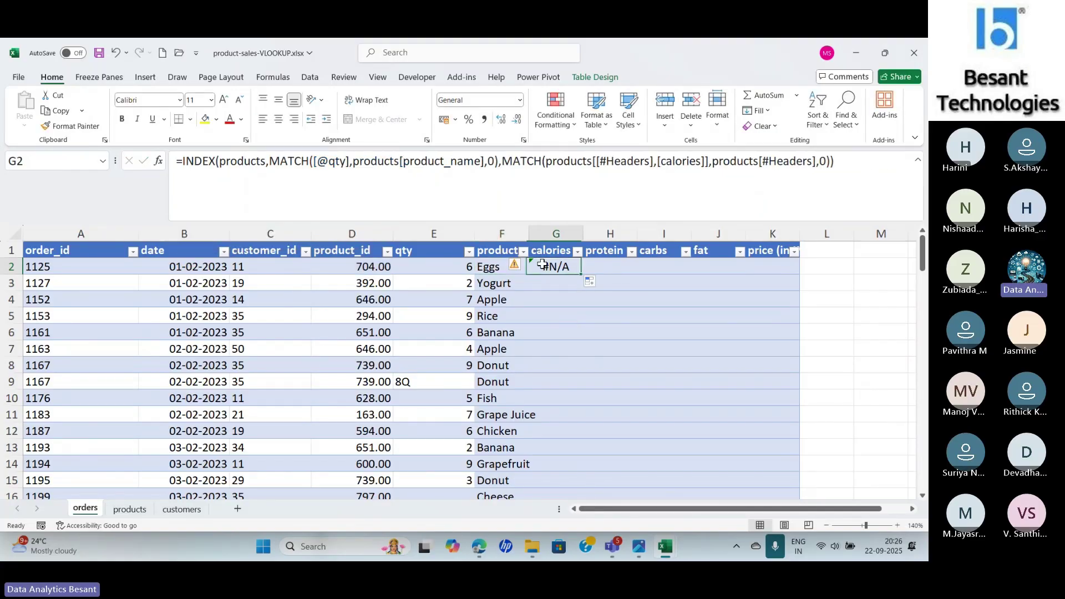
click(494, 265)
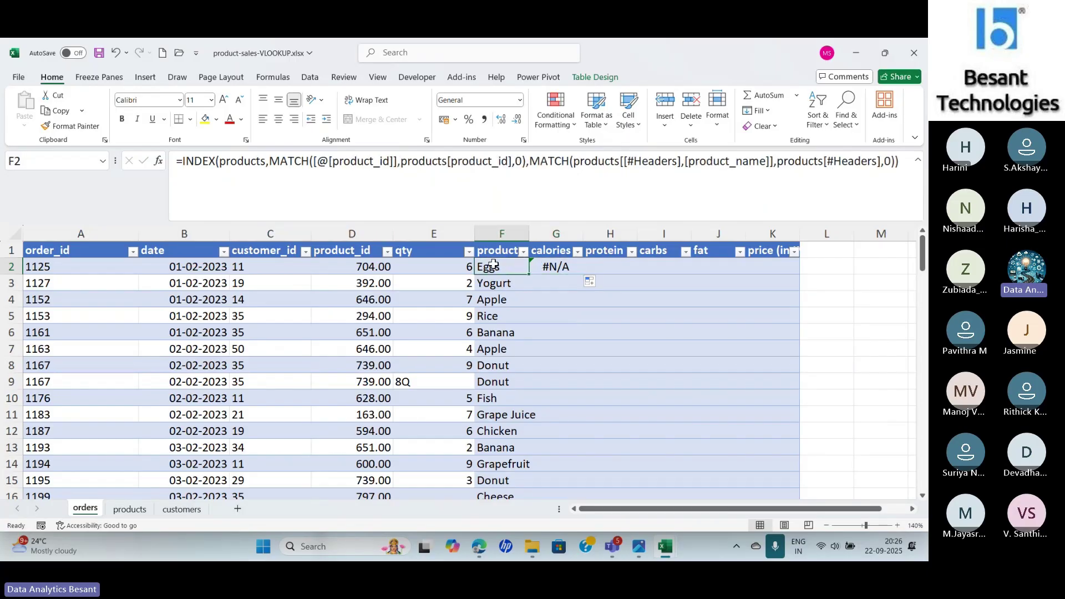
click(557, 267)
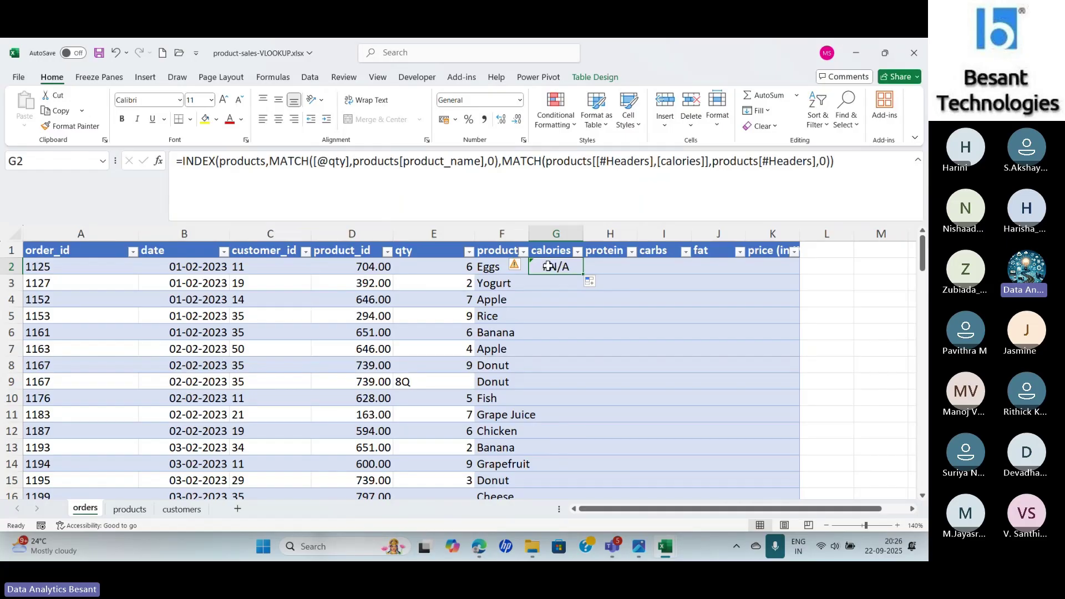
click(493, 267)
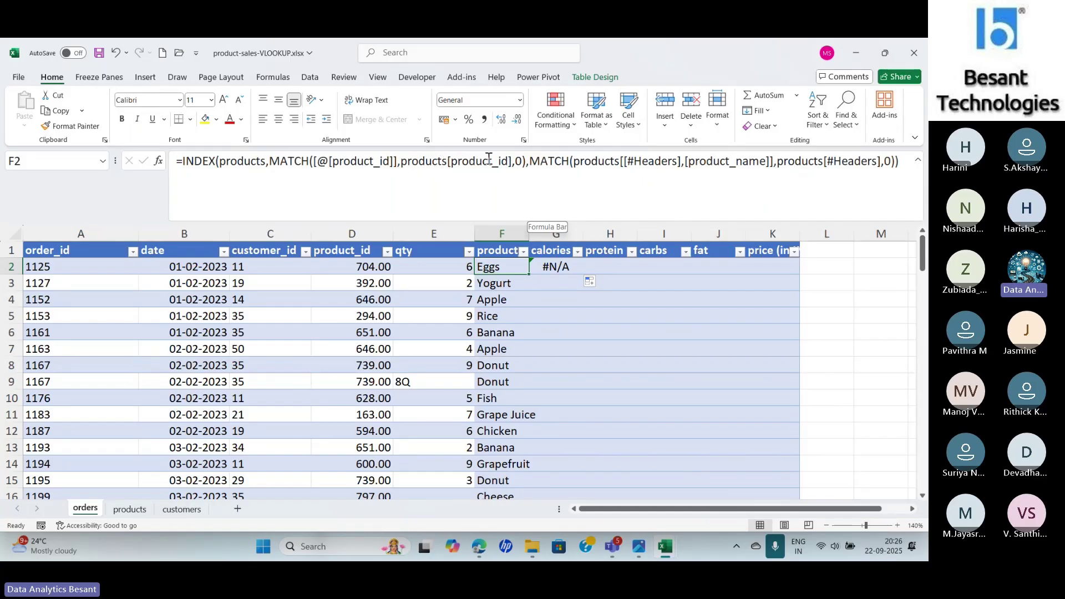
click(553, 266)
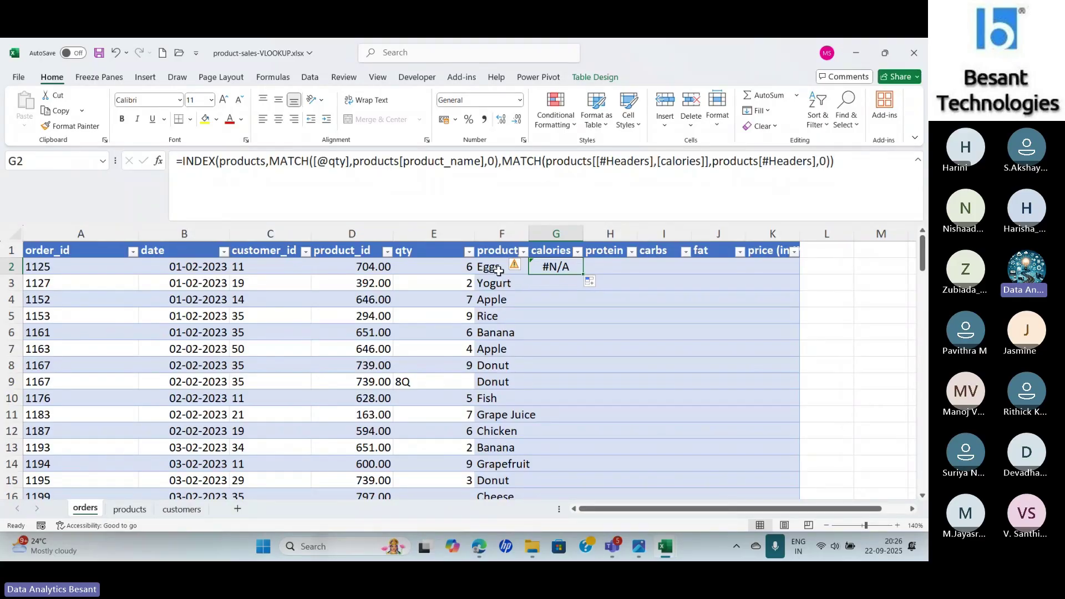
click(496, 267)
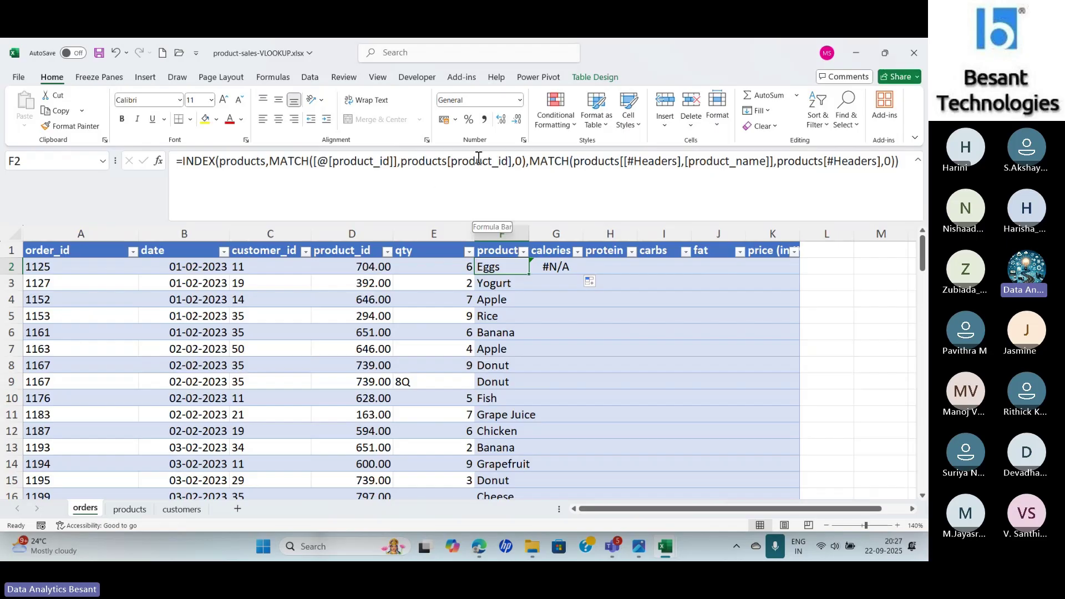
click(556, 267)
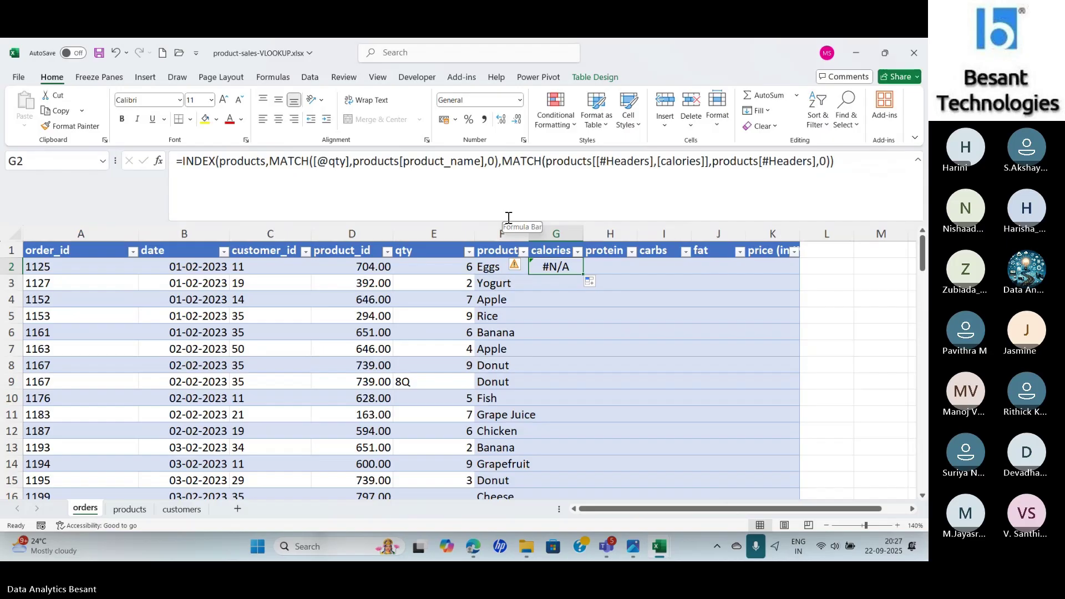
click(493, 271)
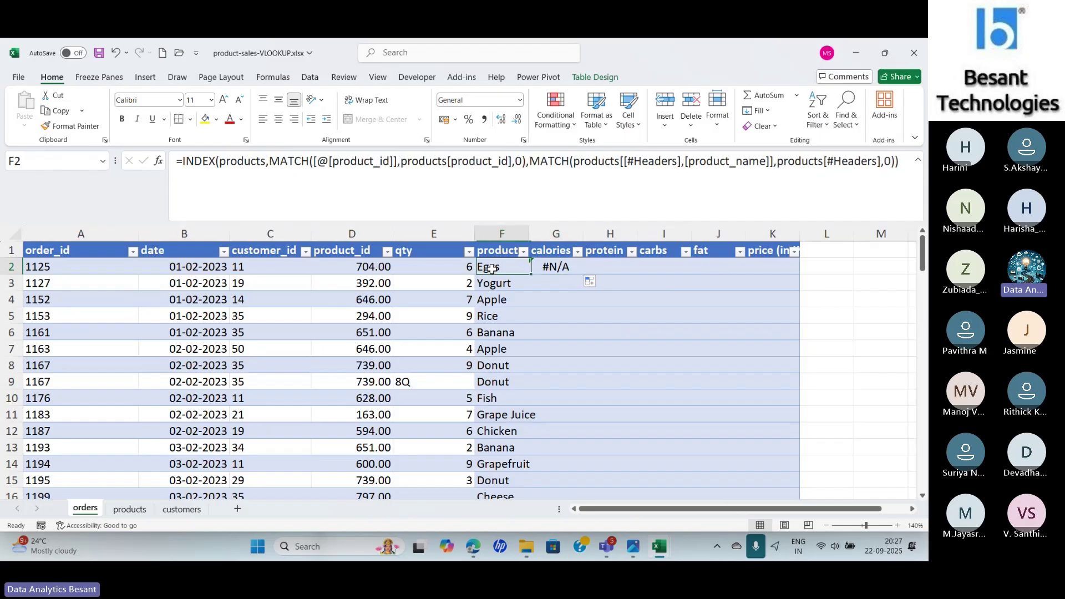
click(545, 272)
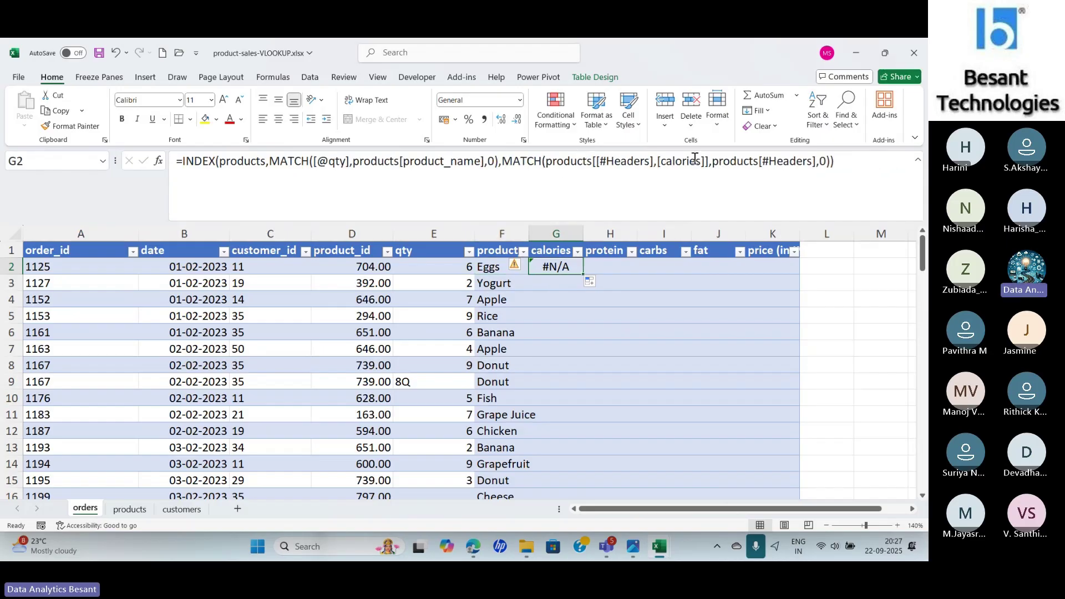
click(488, 269)
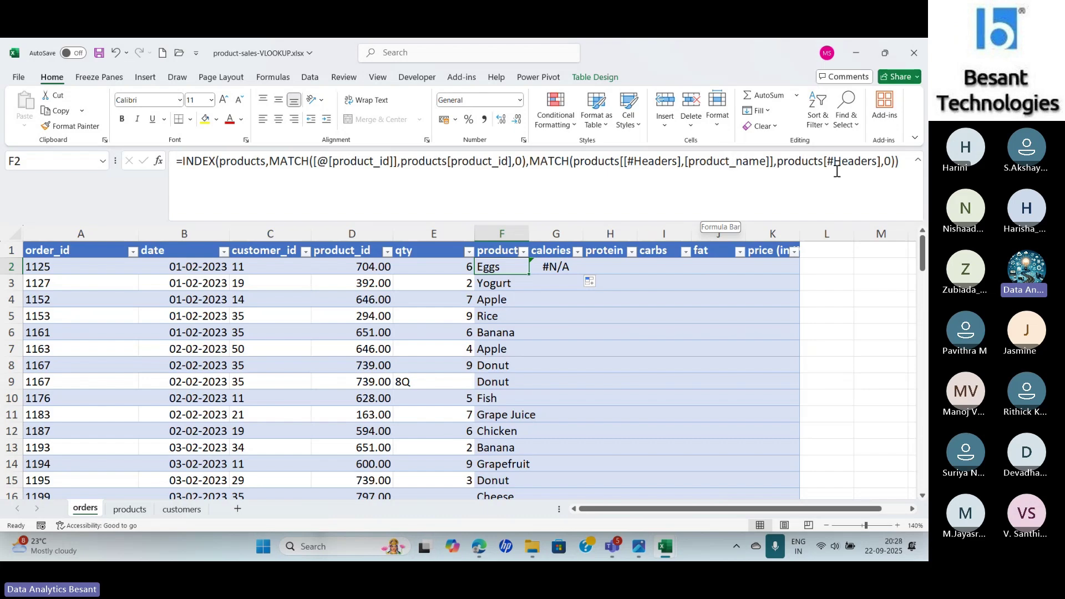
Examine the INDEX arguments in F2 and G2, especially the column_num MATCH, and compare their column references
click(587, 156)
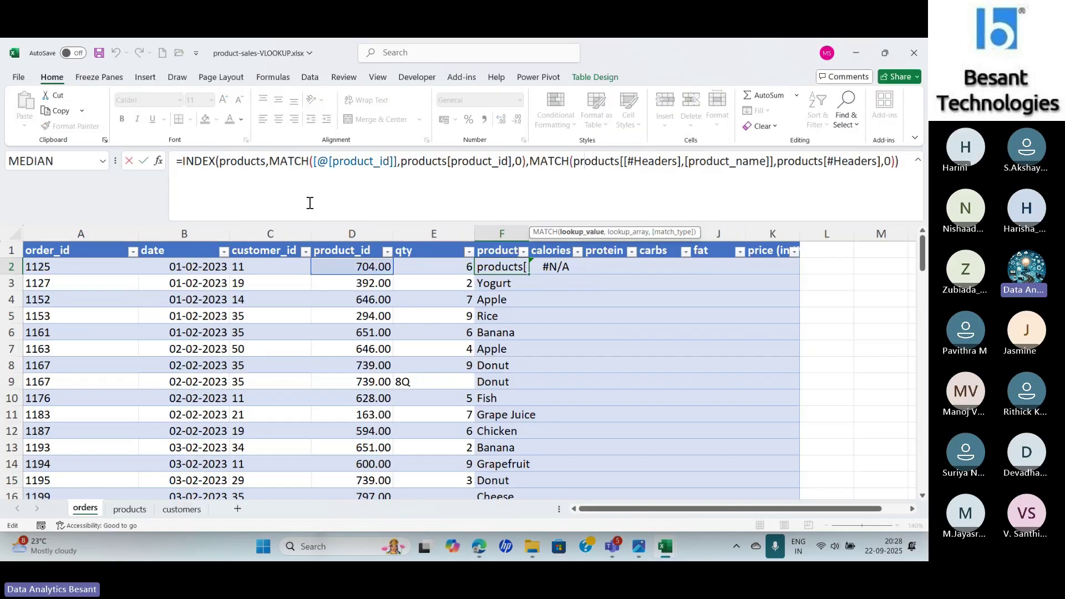
click(240, 153)
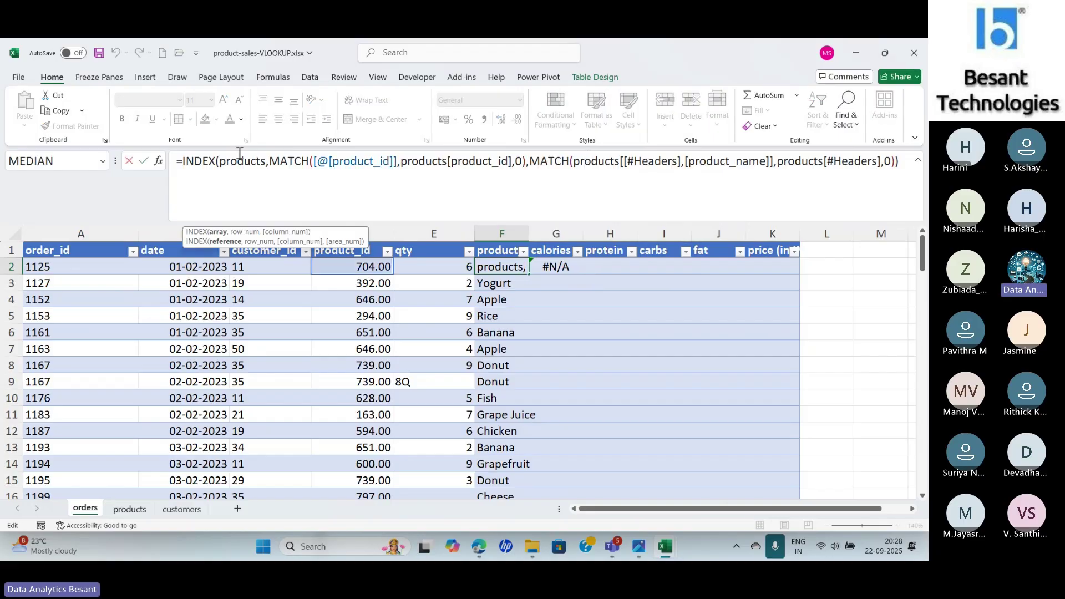
click(286, 232)
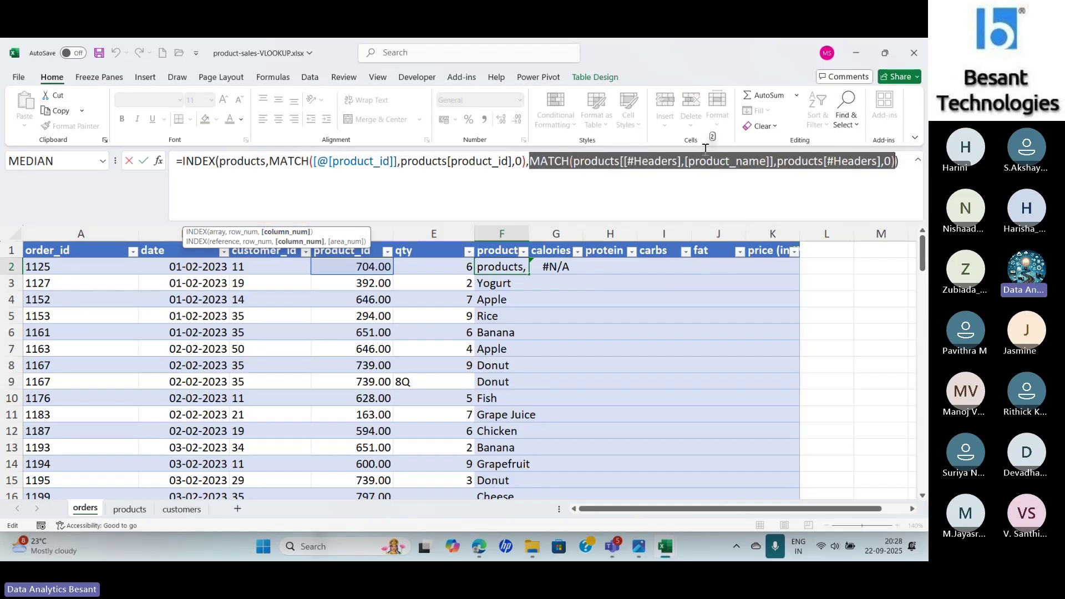
key(Escape)
click(555, 269)
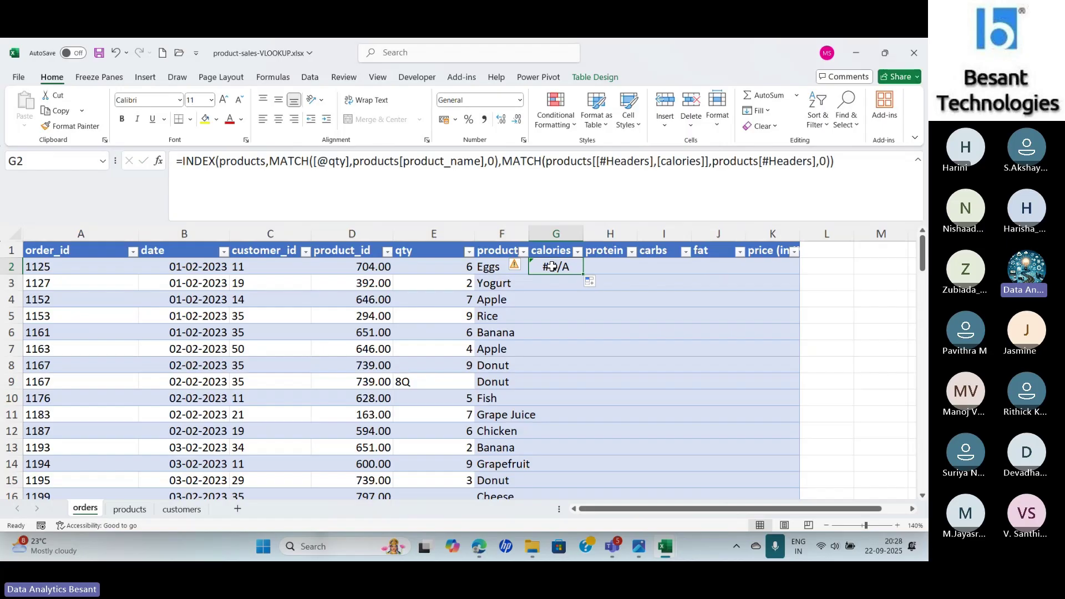
click(244, 162)
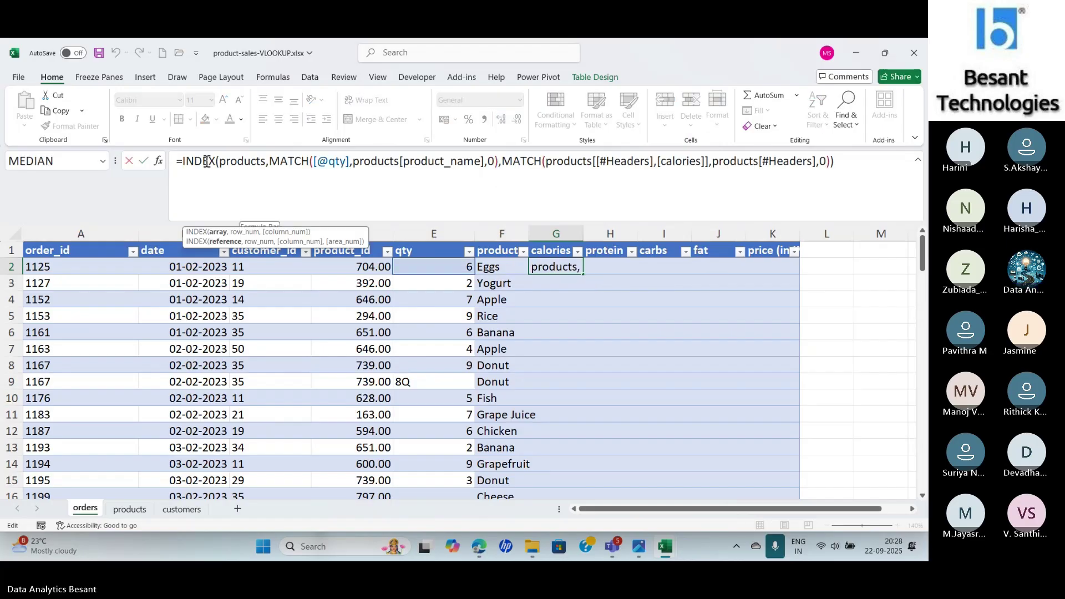
click(286, 232)
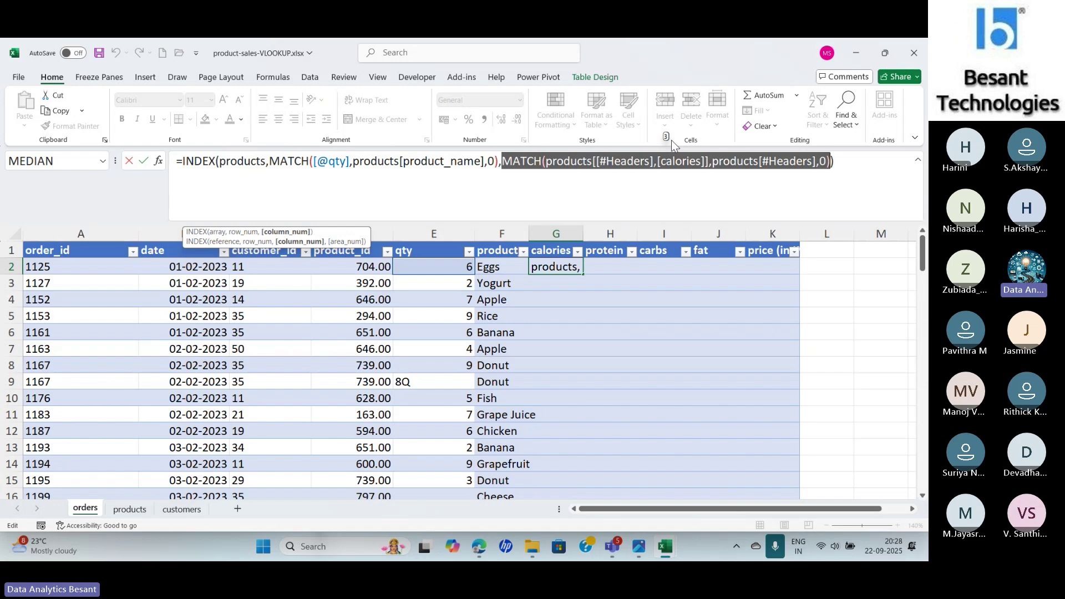
key(ctrl+Return)
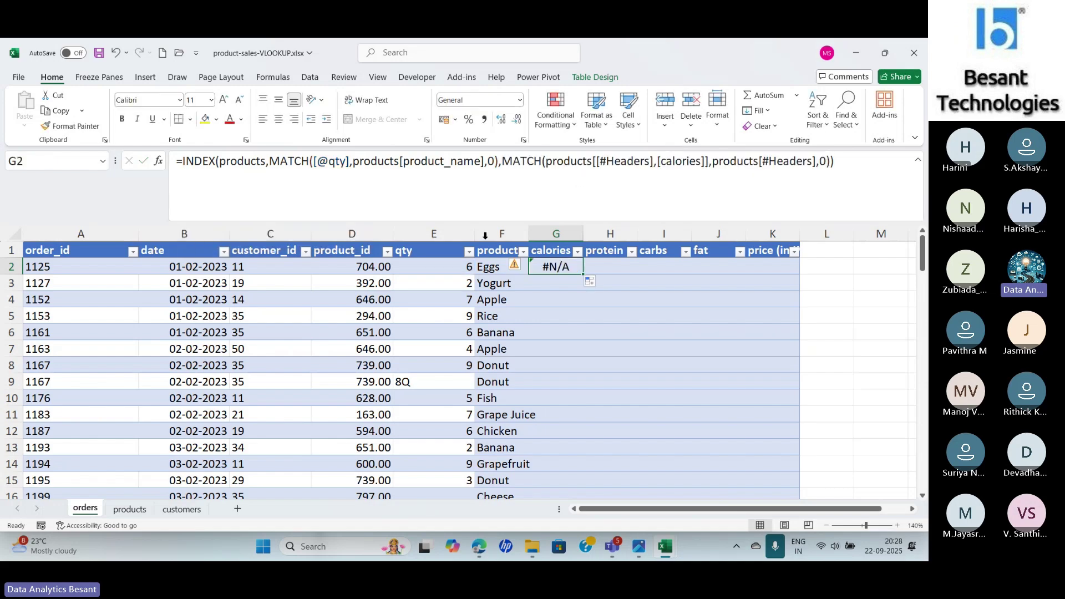
click(489, 271)
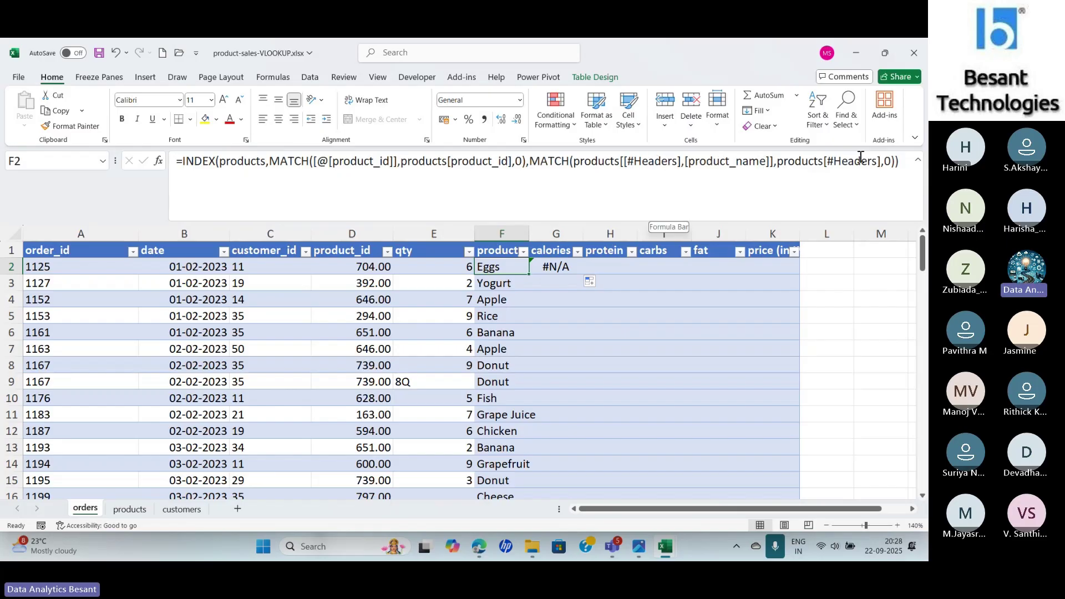
click(553, 266)
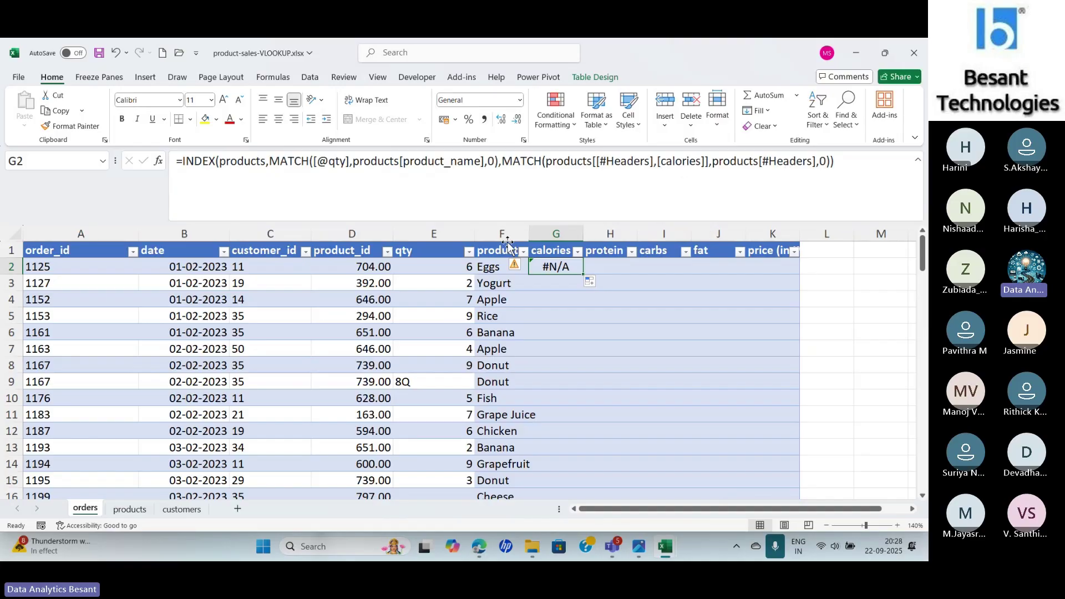
click(491, 266)
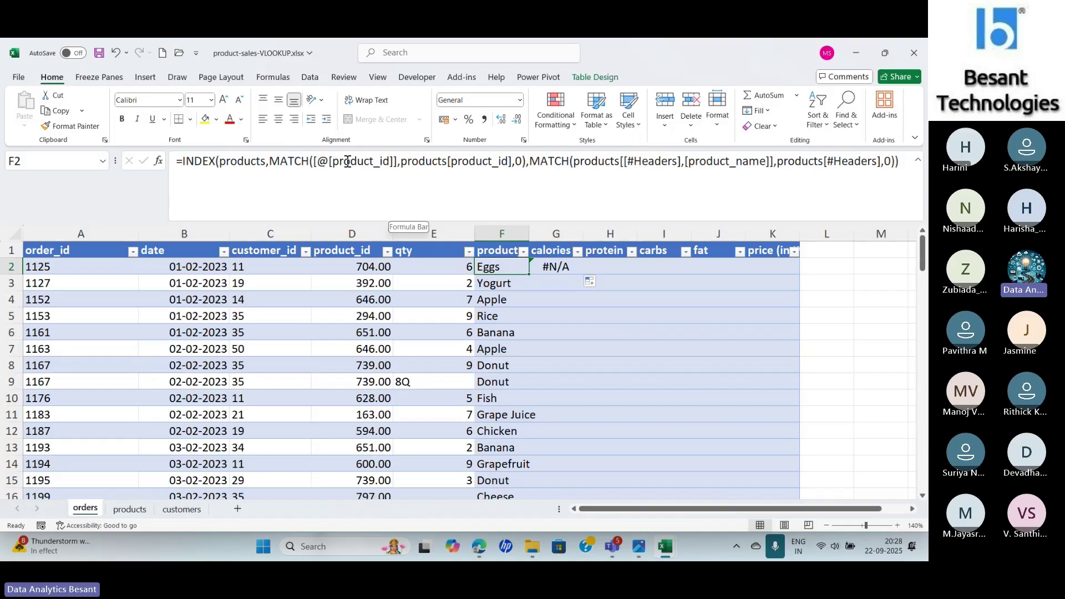
click(561, 269)
Lock the first MATCH's lookup value in F2 by changing it to [@[product_id]:[product_id]] and accept the formula
click(490, 265)
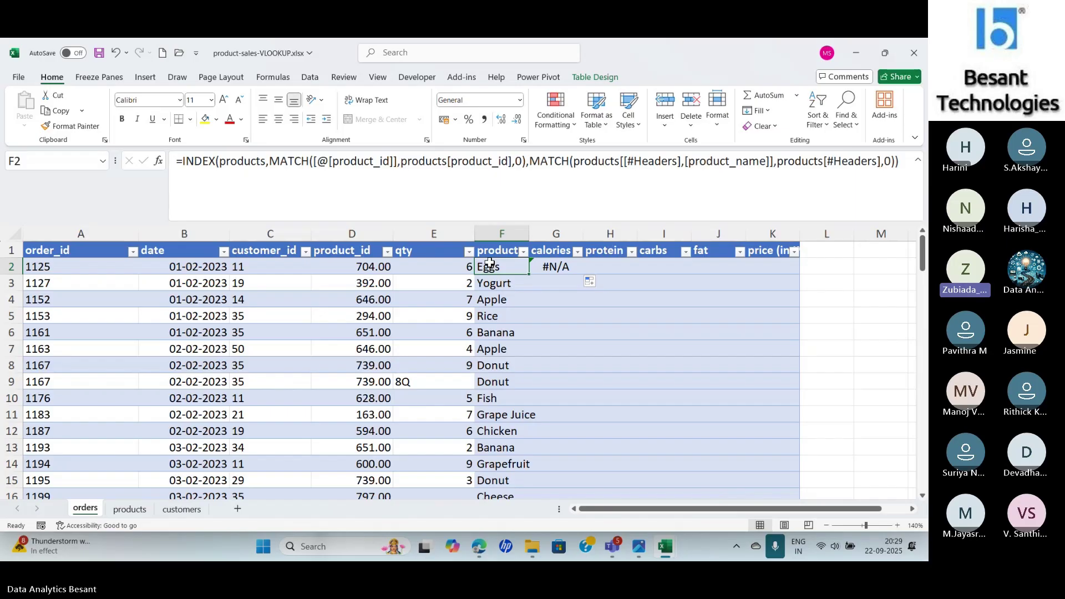
click(399, 161)
text(:)
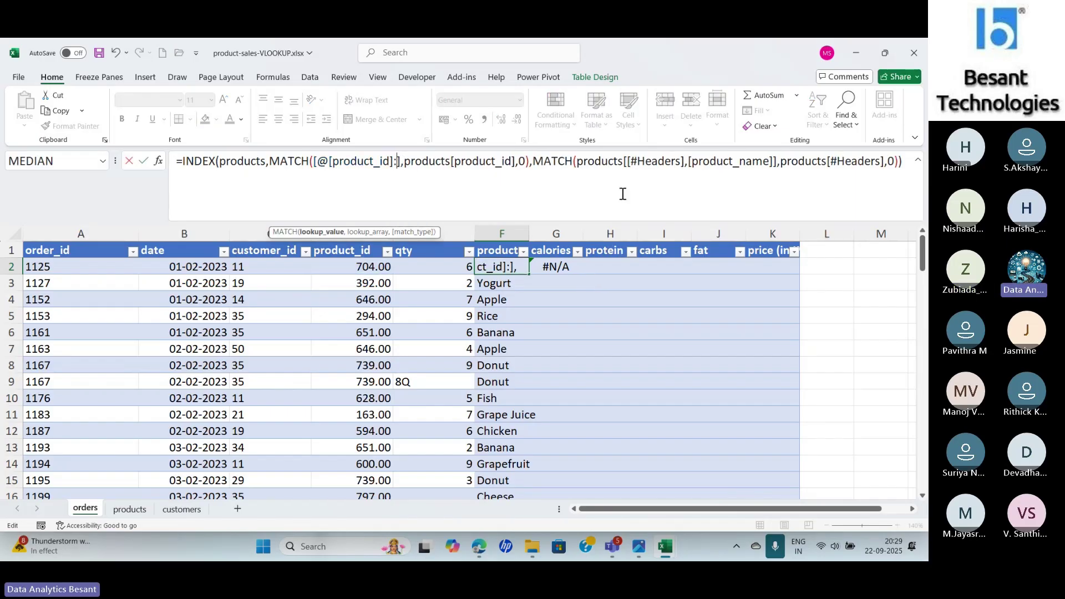
text([P)
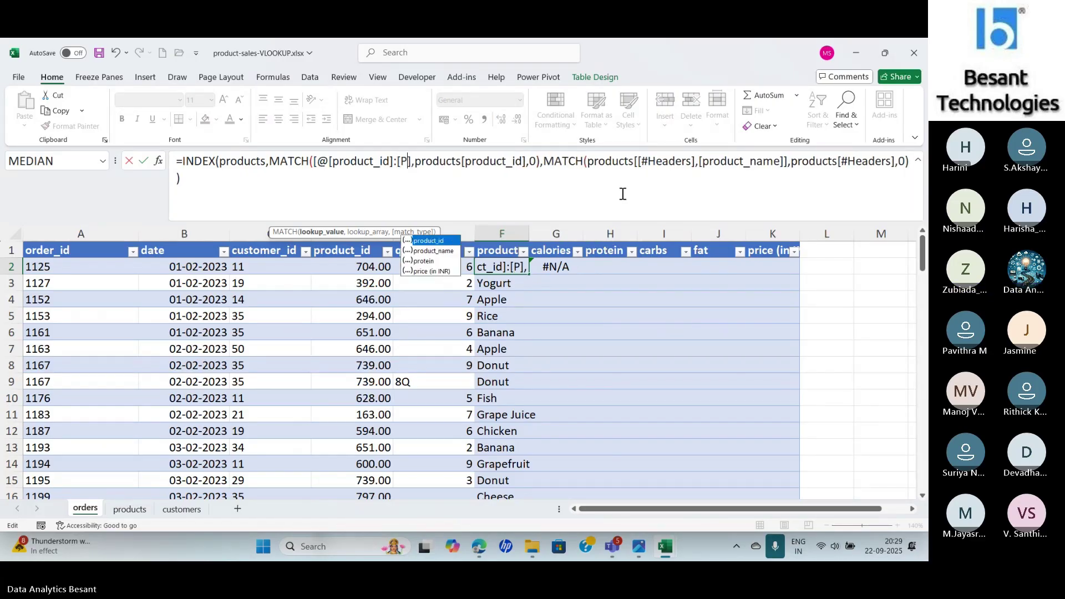
text(RO)
key(Tab)
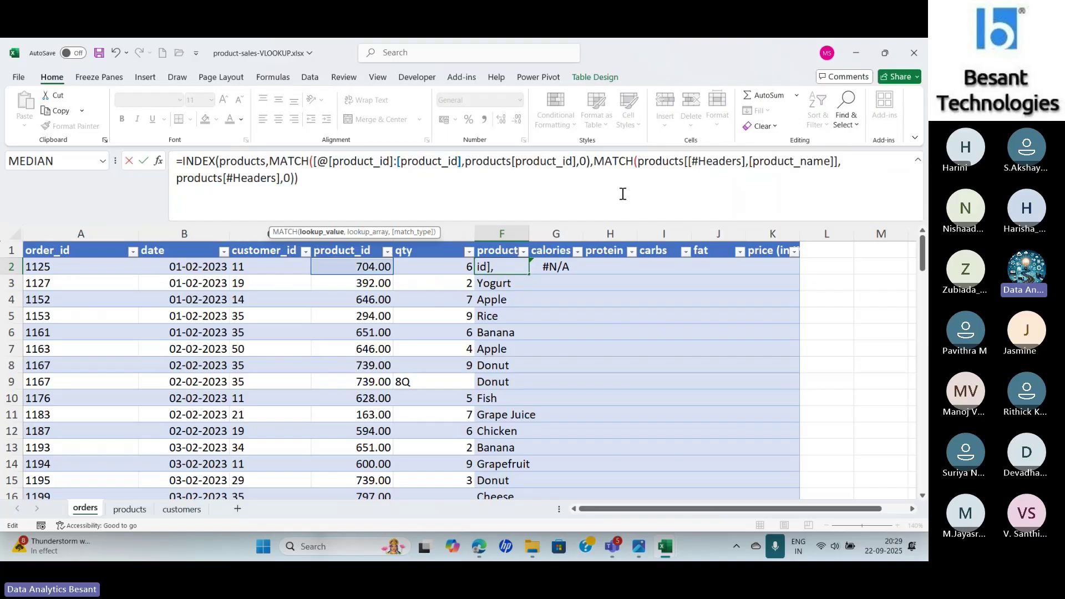
text(])
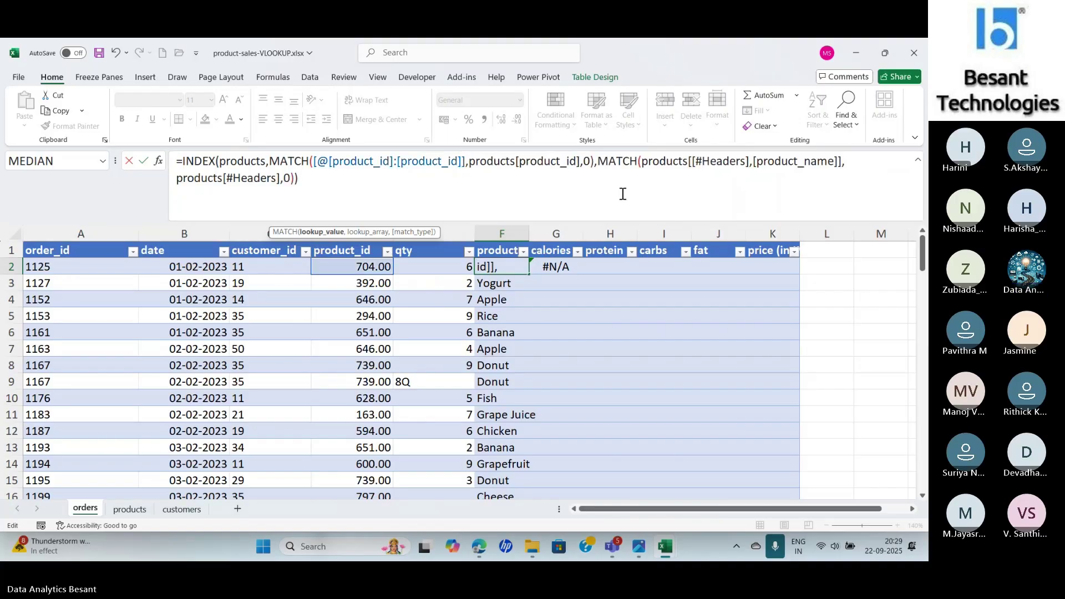
key(Return)
key(Up)
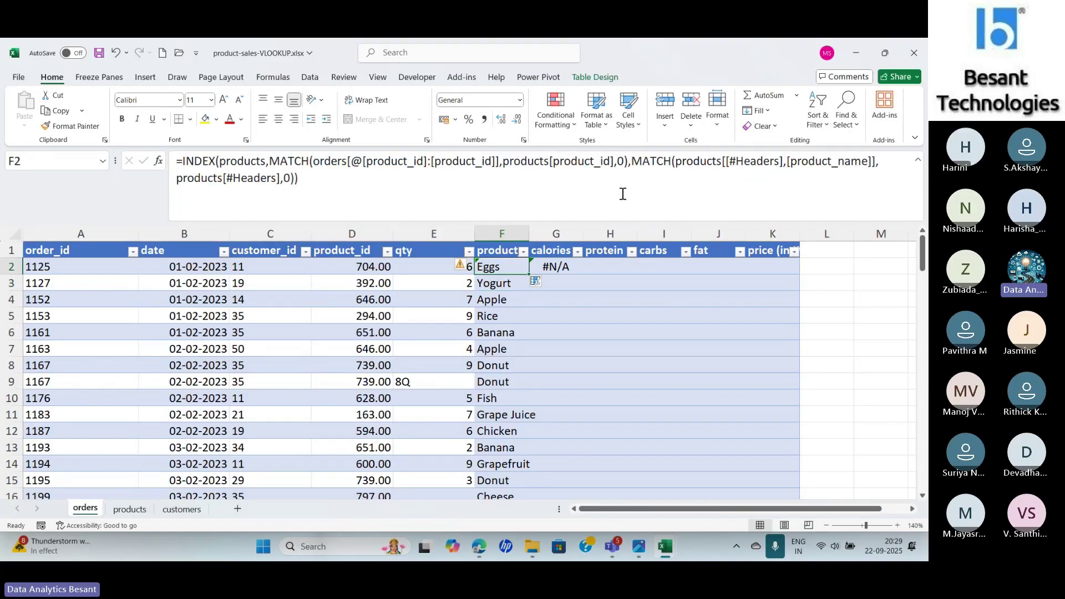
Extend the updated F2 formula across into the calories cell G2
double_click(529, 272)
click(510, 267)
drag(531, 277, 561, 270)
drag(575, 271, 572, 269)
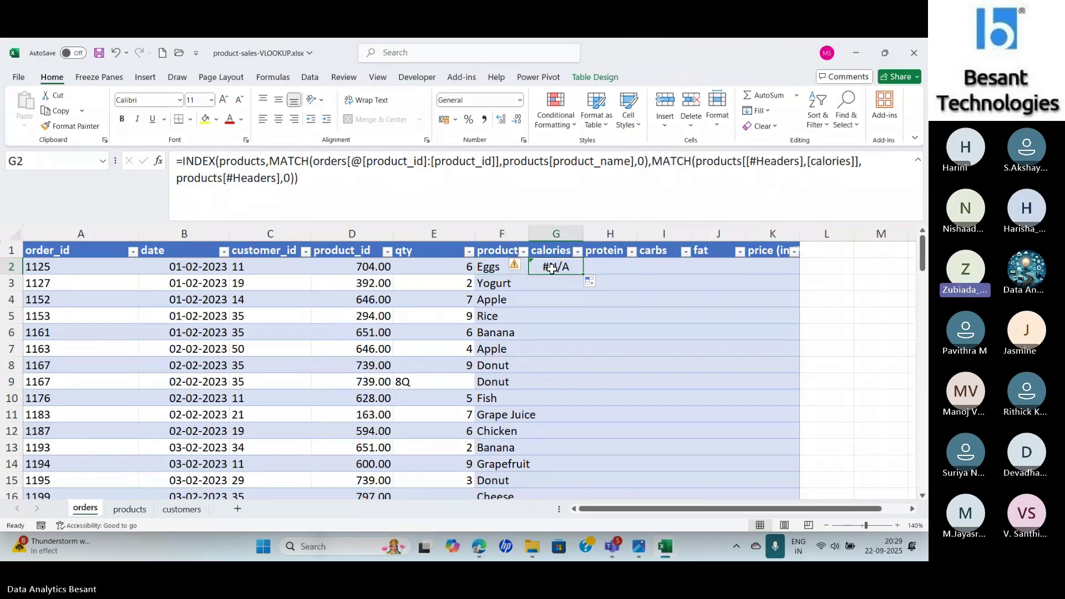
Compare the locked product_id lookup value and the products lookup array between the F2 and G2 formulas
click(494, 270)
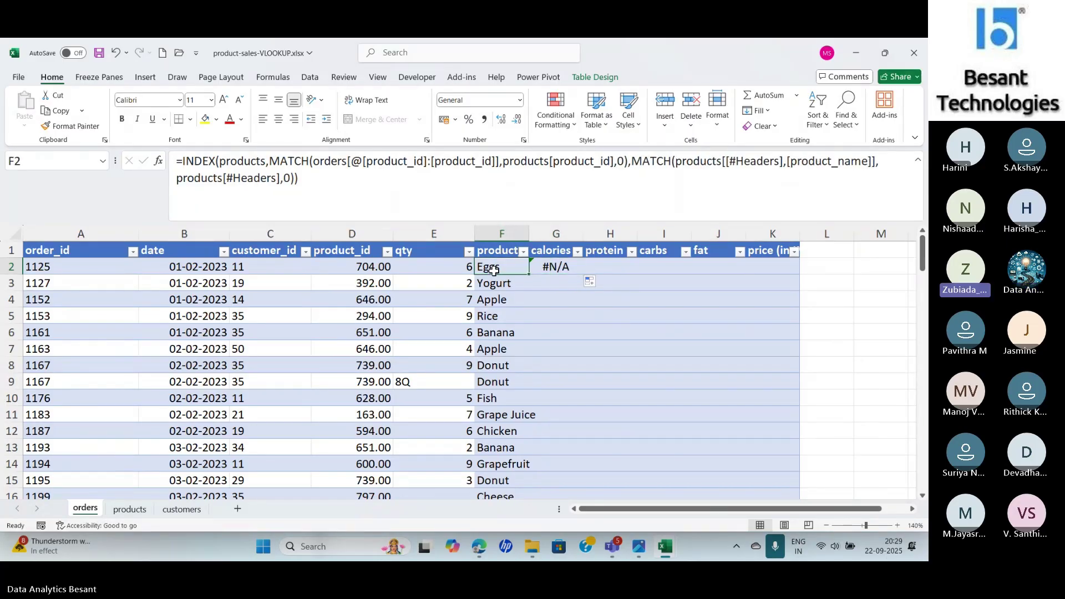
click(547, 265)
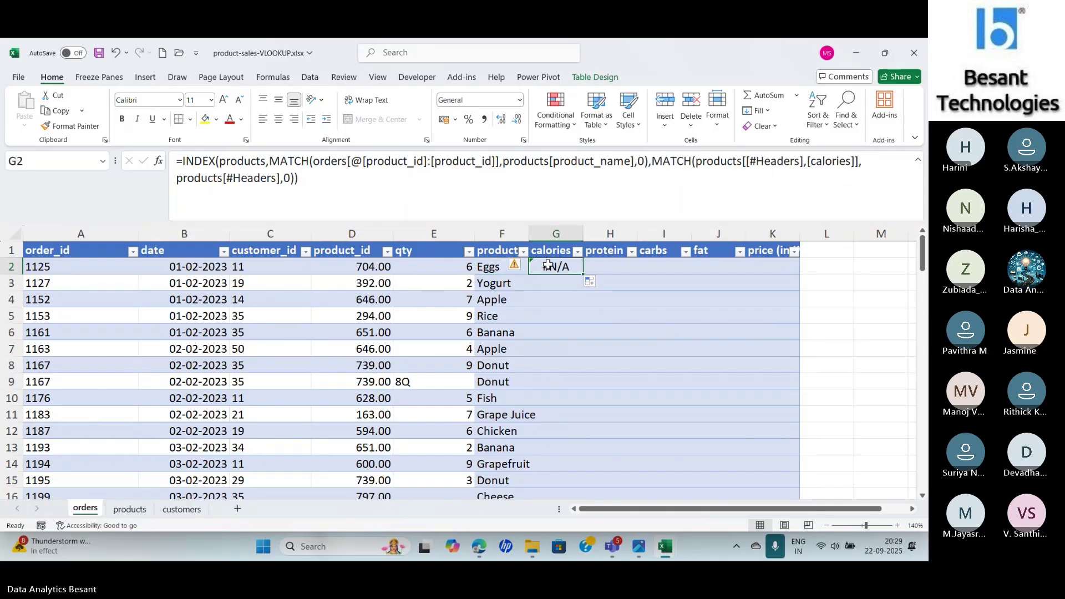
click(490, 268)
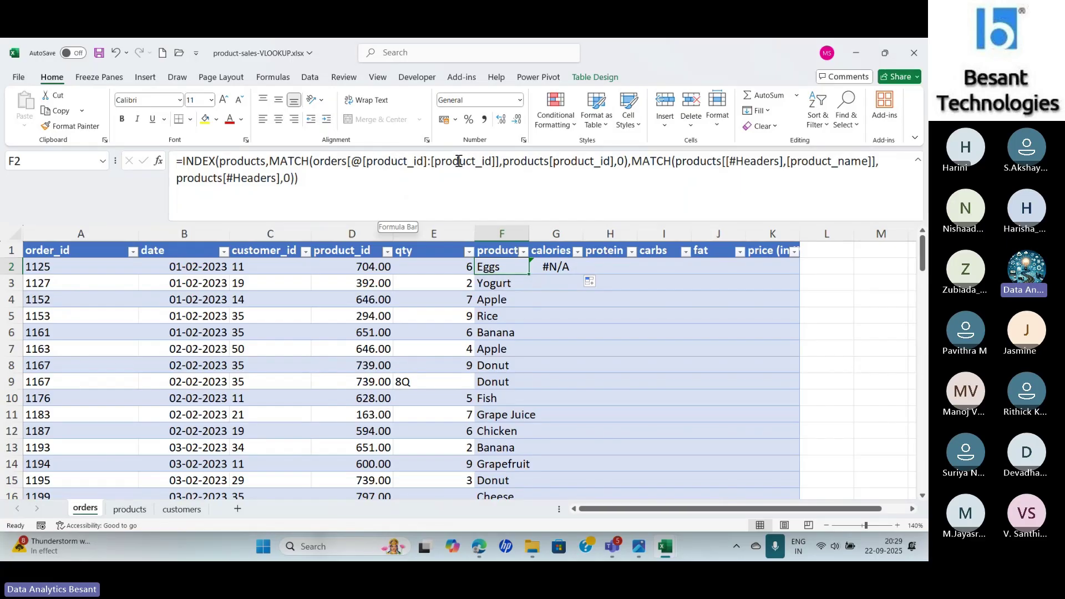
click(557, 267)
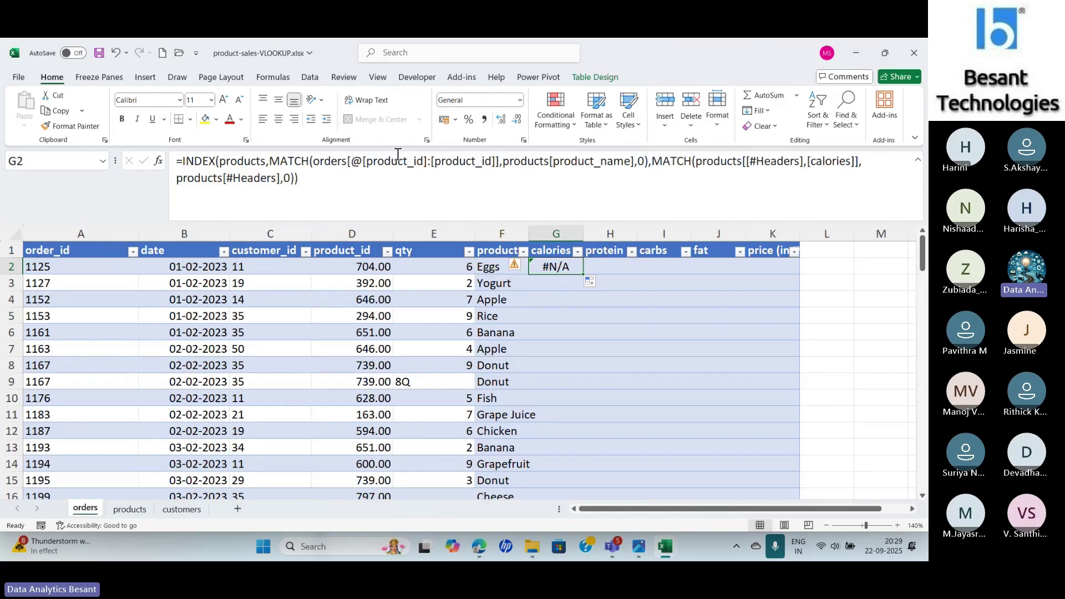
click(492, 267)
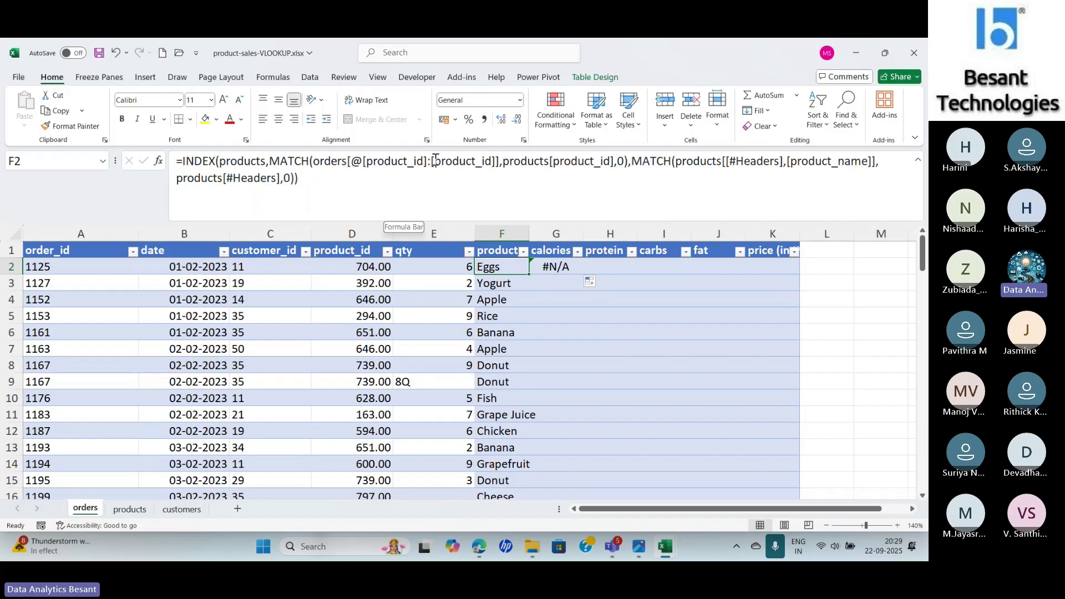
click(552, 269)
click(491, 270)
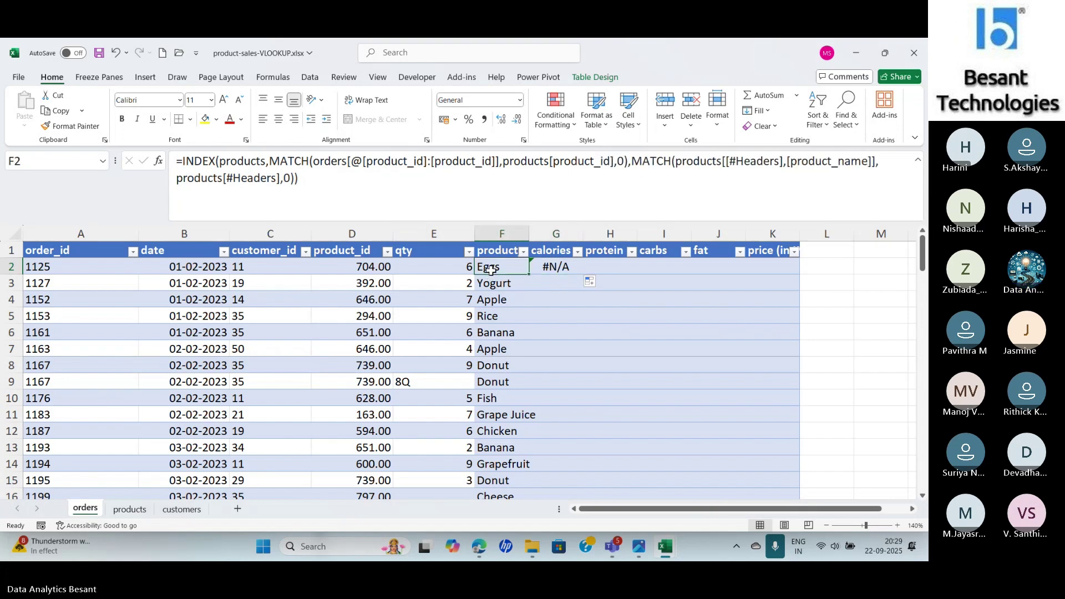
Compare which products column the first MATCH's lookup array points to in the F2 and G2 formulas
click(556, 269)
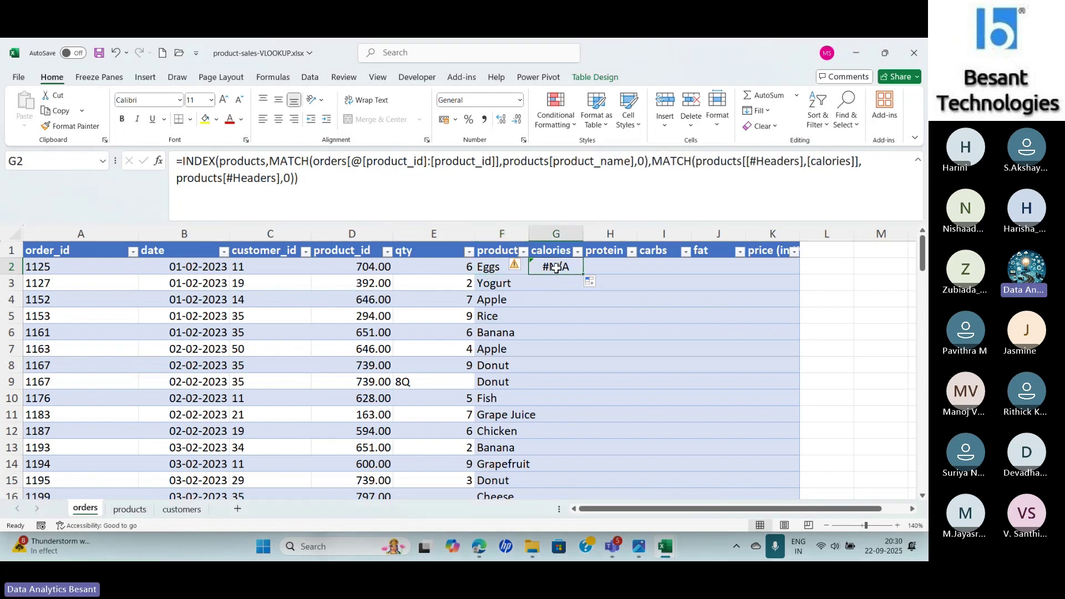
click(487, 268)
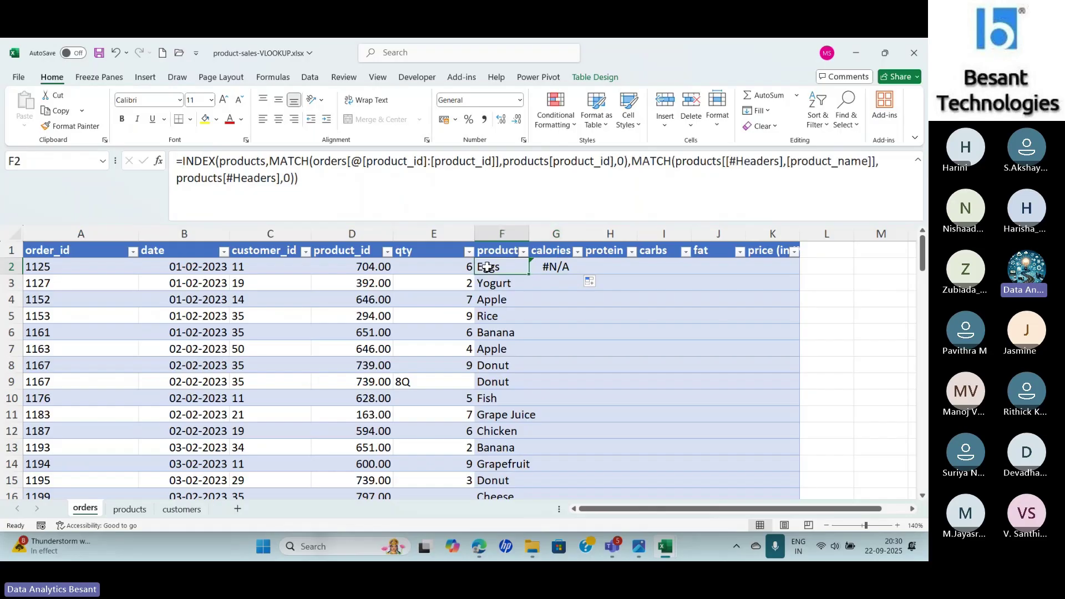
click(551, 269)
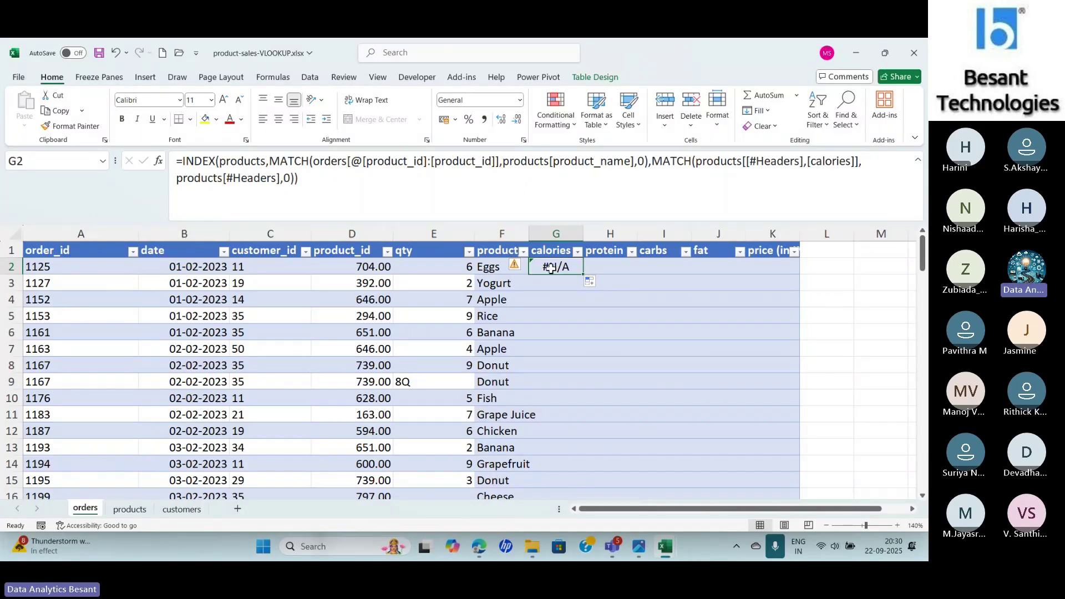
click(502, 269)
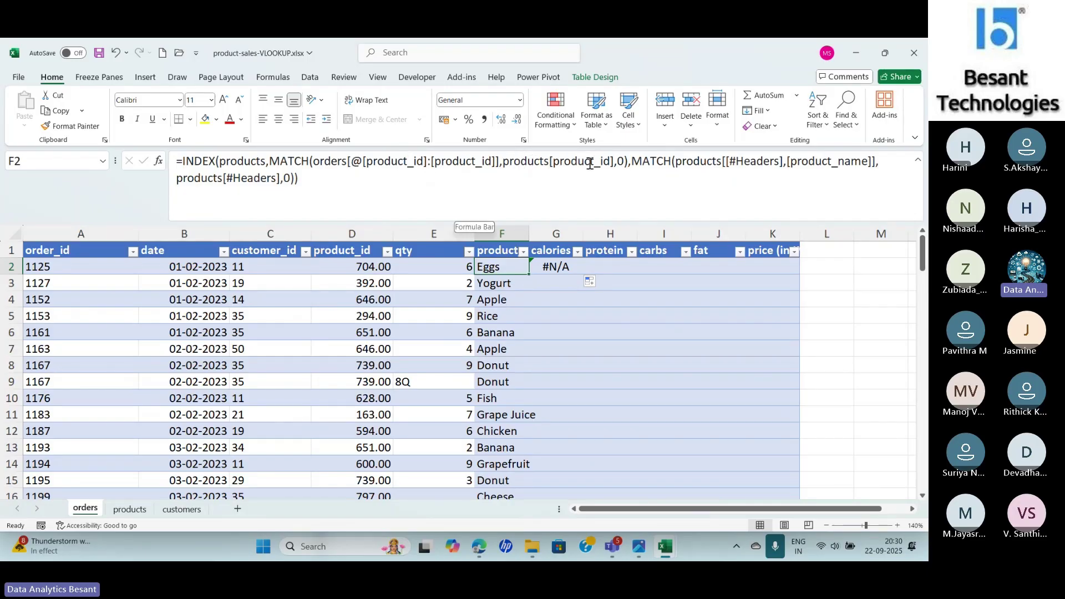
key(Right)
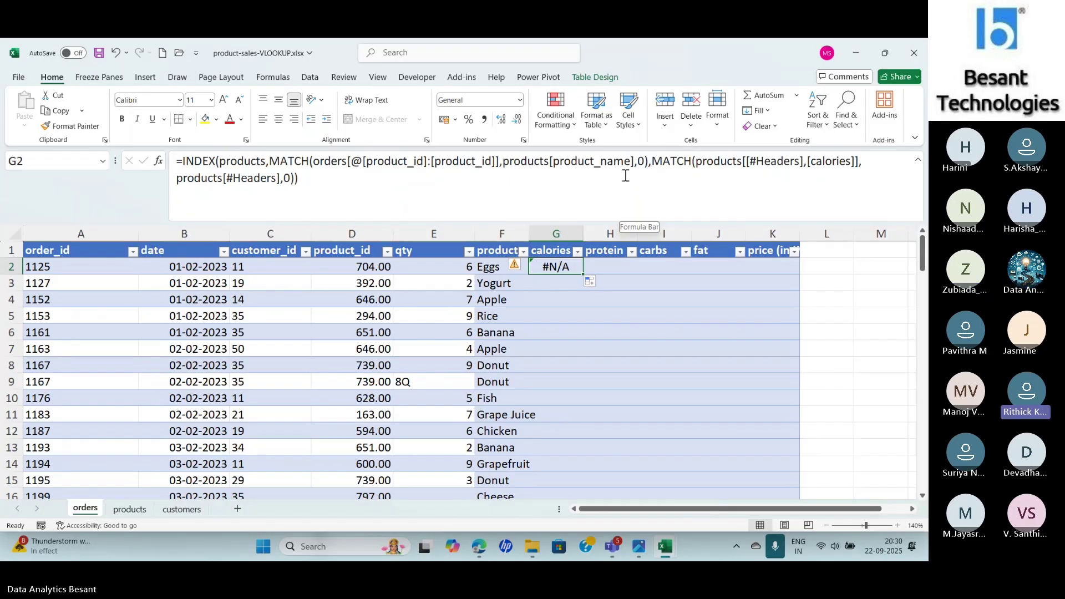
key(alt+Tab)
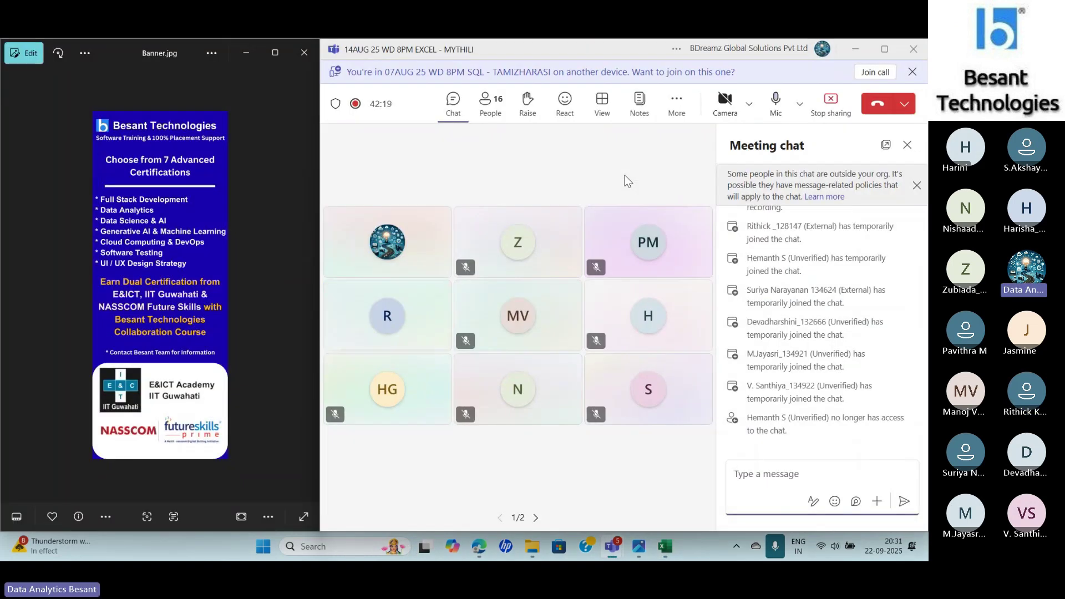
key(alt+Tab)
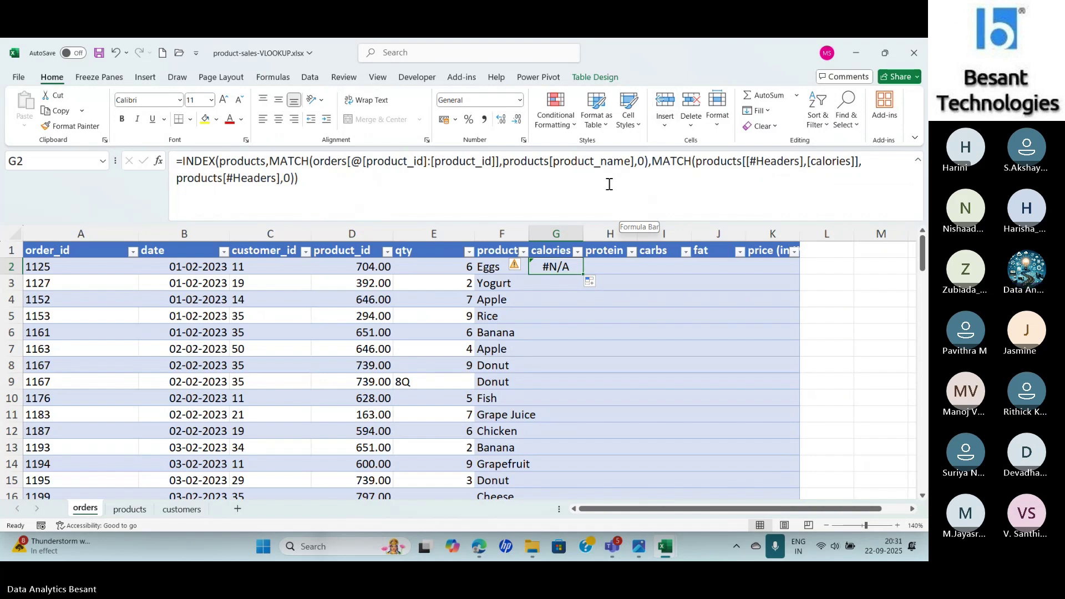
click(498, 269)
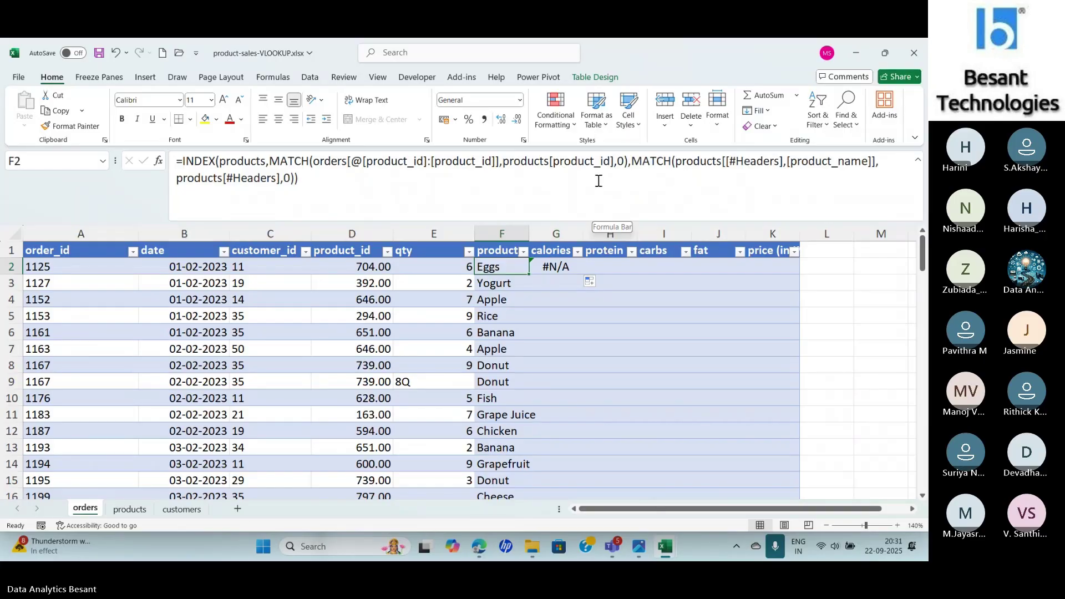
Examine the locked lookup value and the single-column lookup array inside F2's first MATCH, leaving the formula as it is
key(alt+Tab)
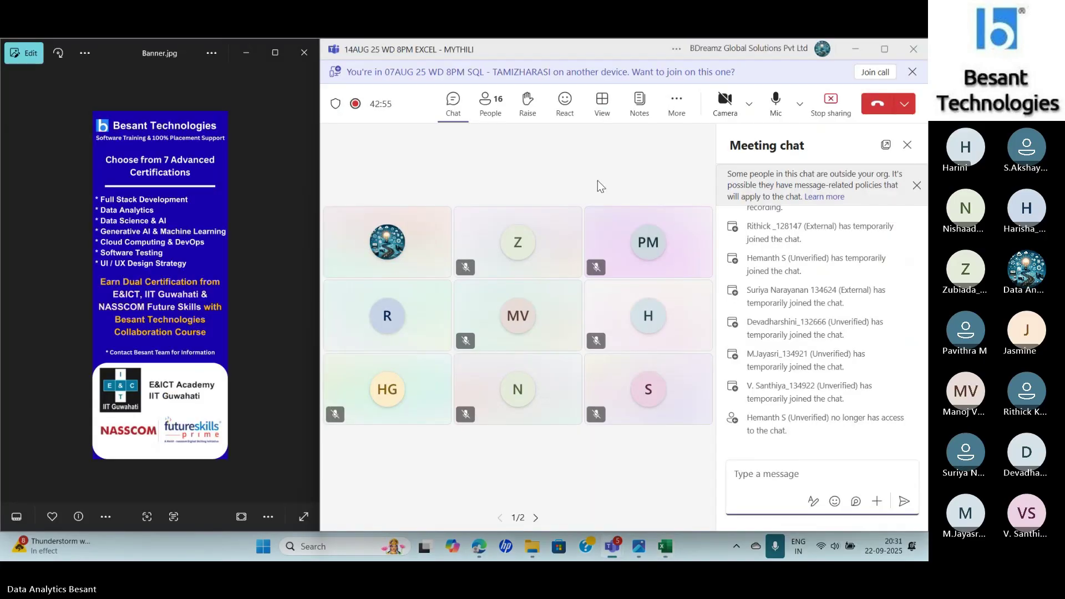
key(alt+Tab)
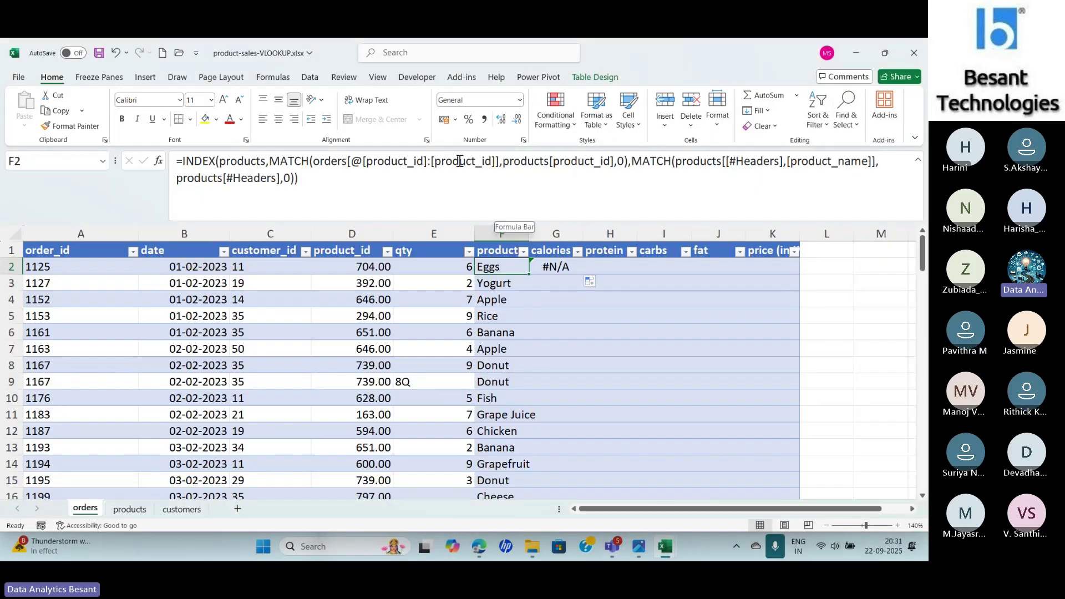
drag(424, 160, 504, 157)
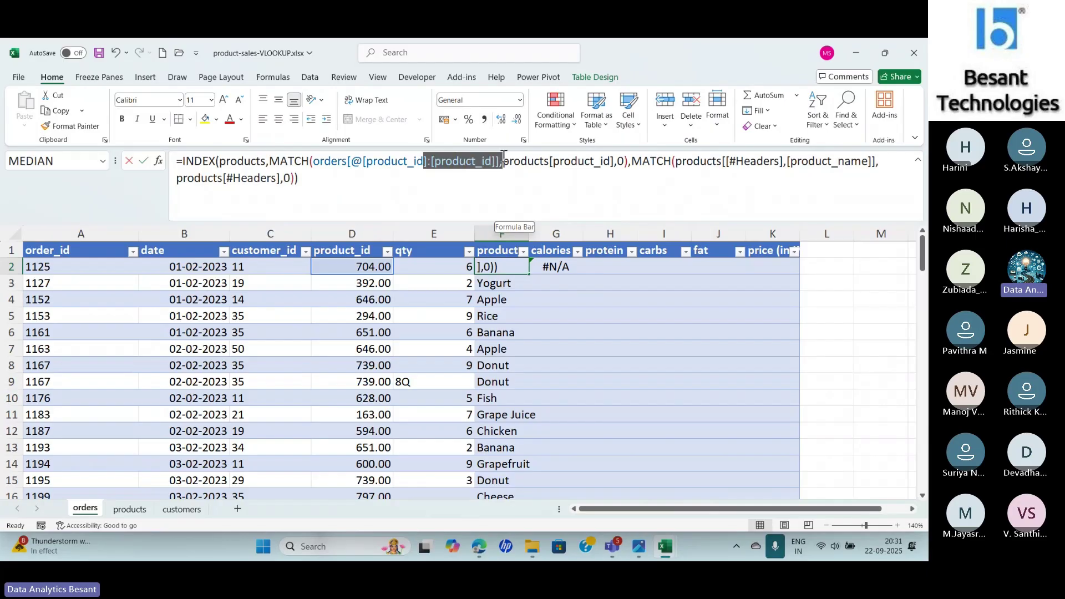
drag(571, 161, 629, 159)
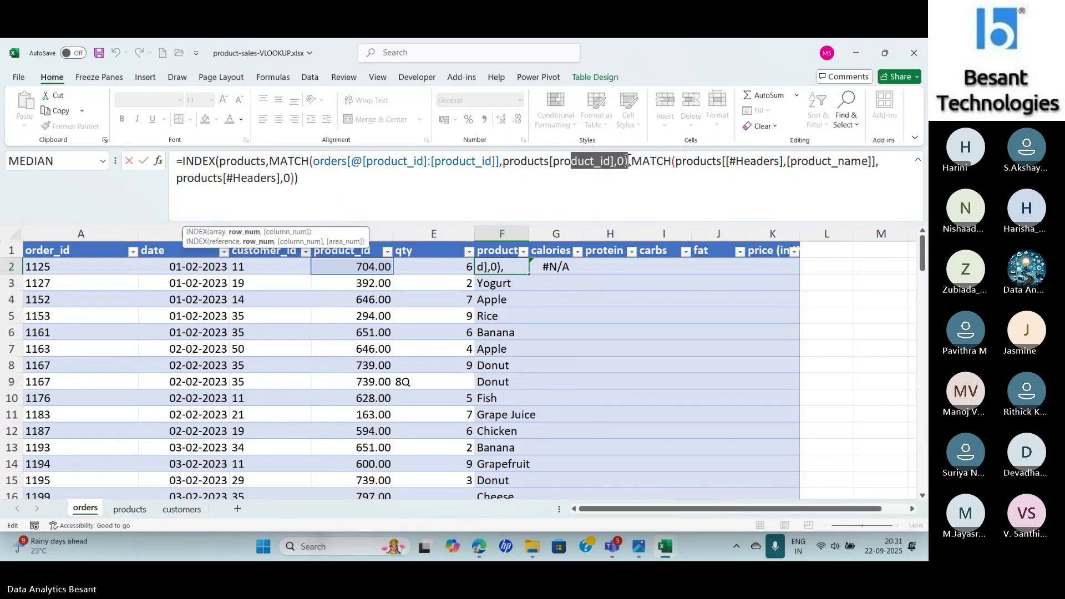
key(alt+Tab)
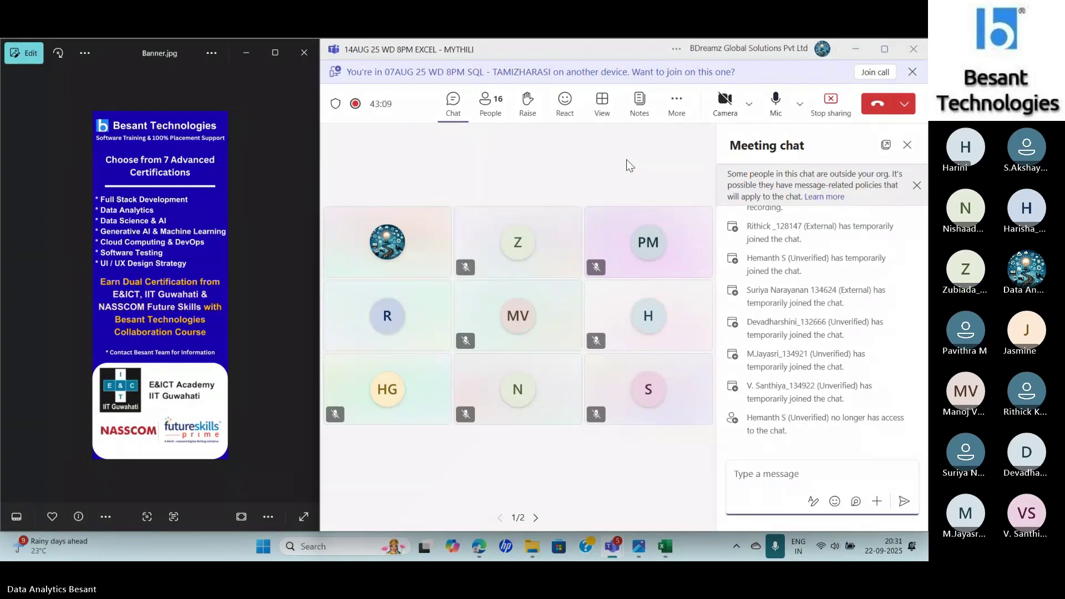
key(alt+Tab)
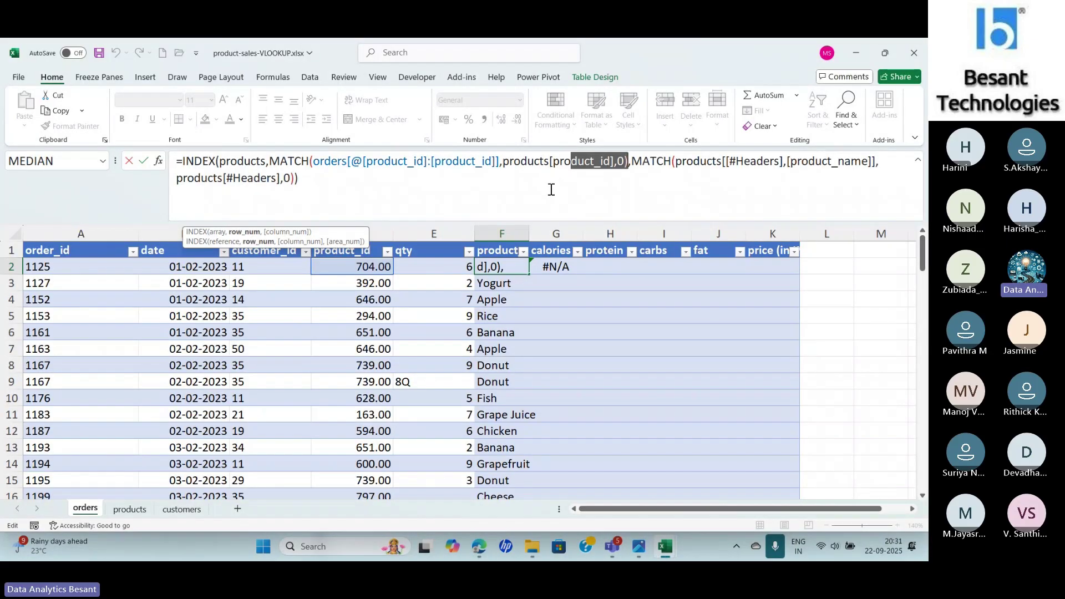
key(ctrl+Return)
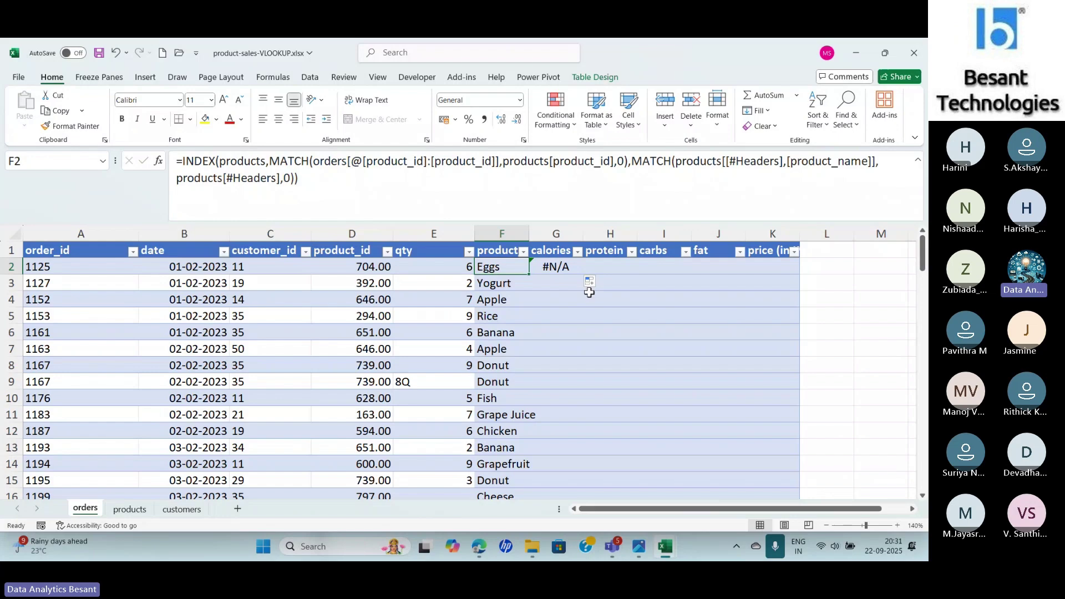
Lock the first MATCH's lookup array in F2 as products[[product_id]:[product_id]] and fill the formula down the product_name column
click(614, 161)
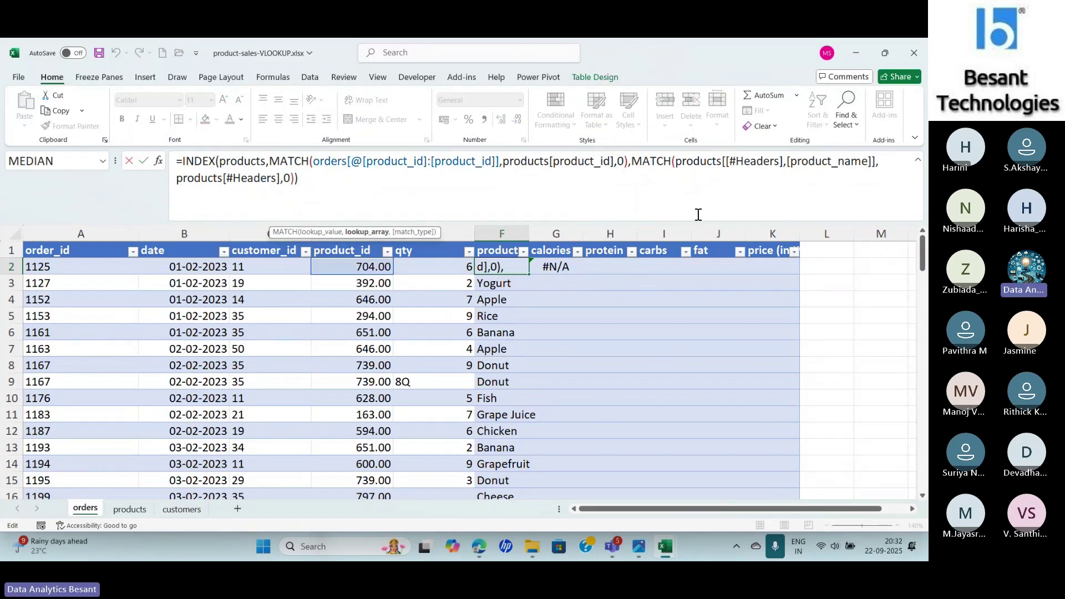
text(:)
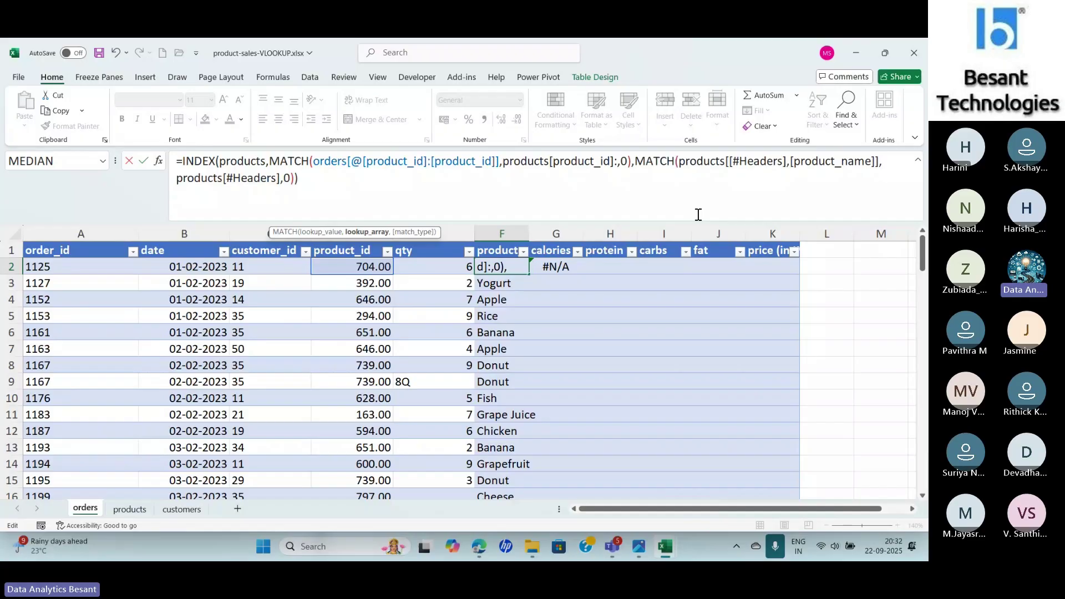
text([PRO)
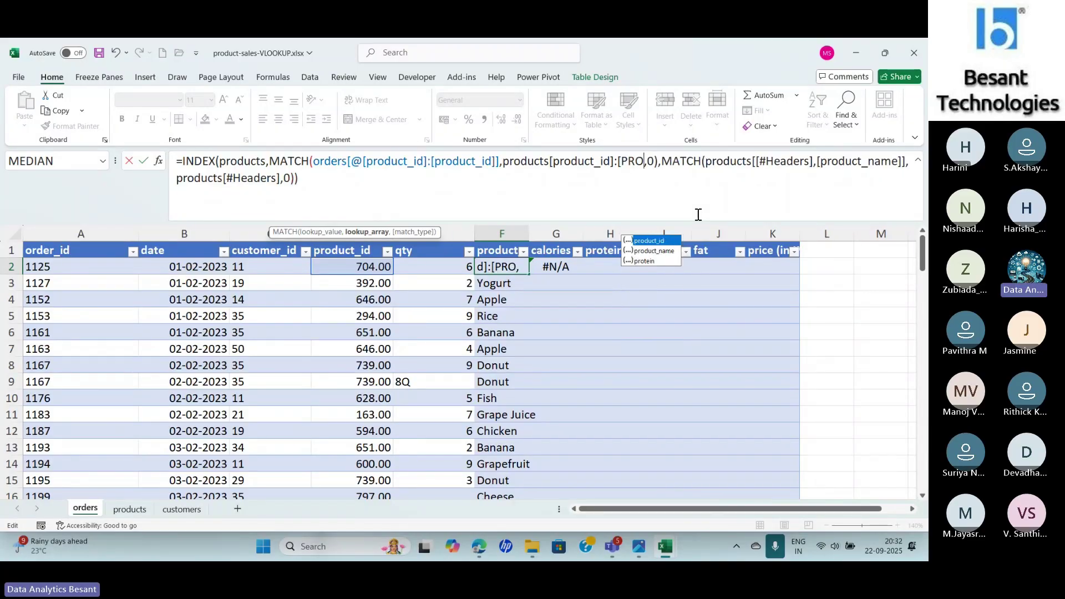
text(D)
key(Tab)
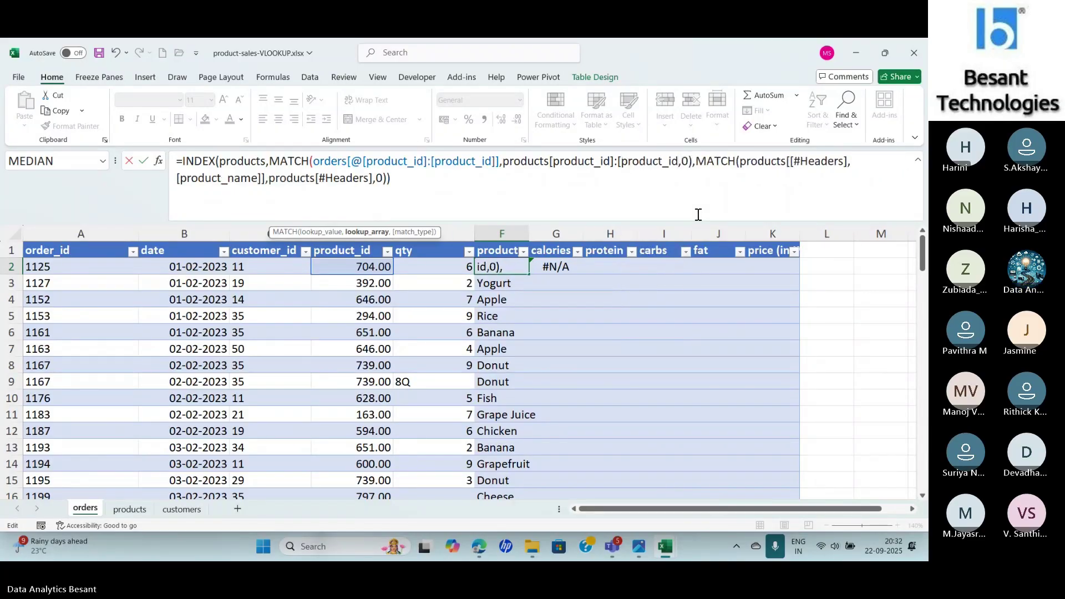
text(])
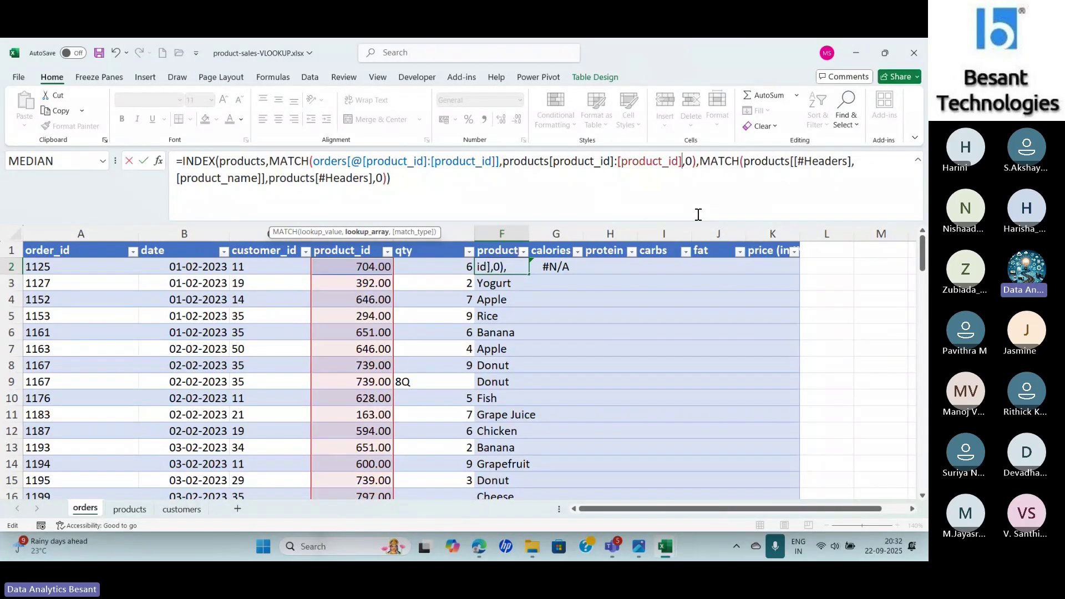
text(])
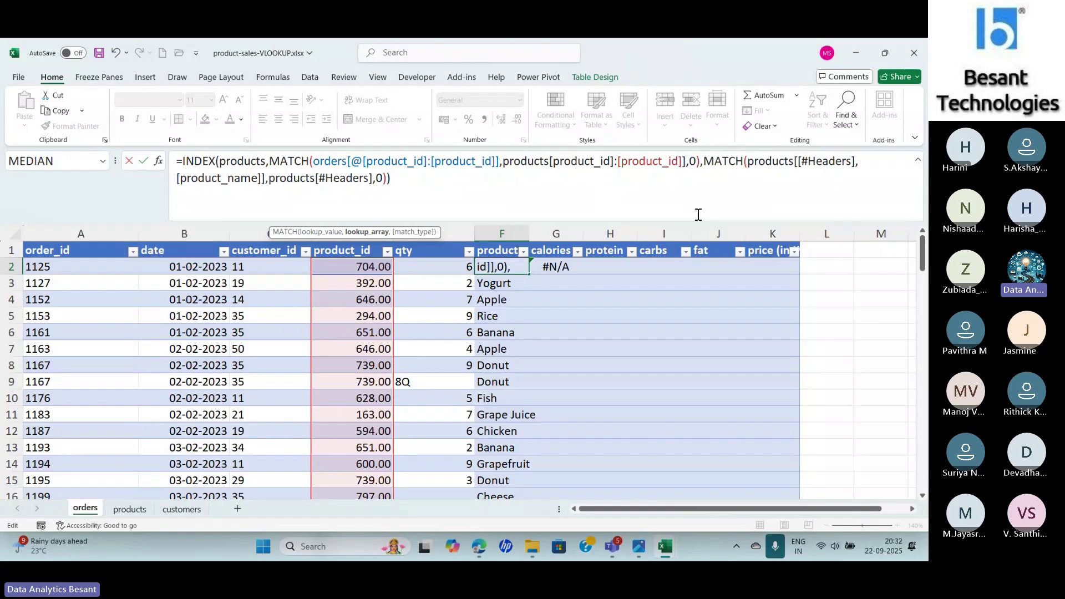
key(Left)
key(Left)
key(Left)
text([)
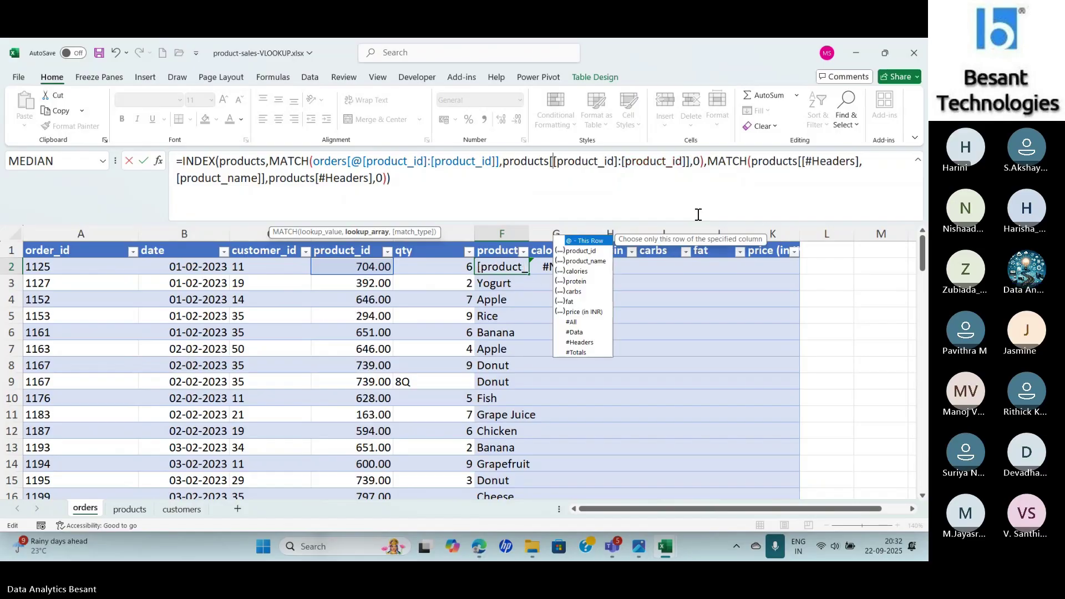
key(Escape)
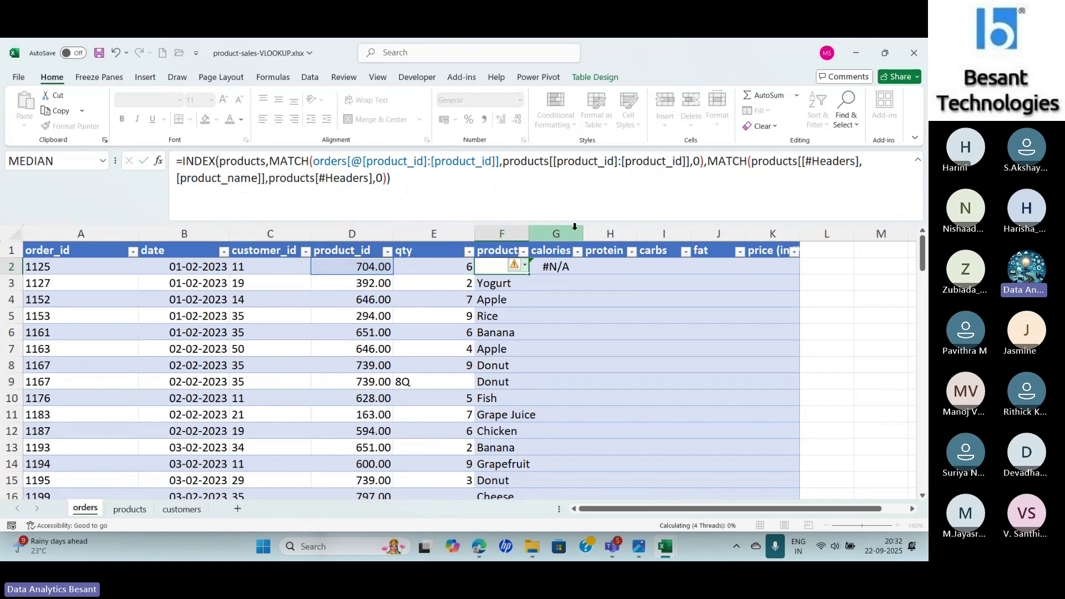
key(Return)
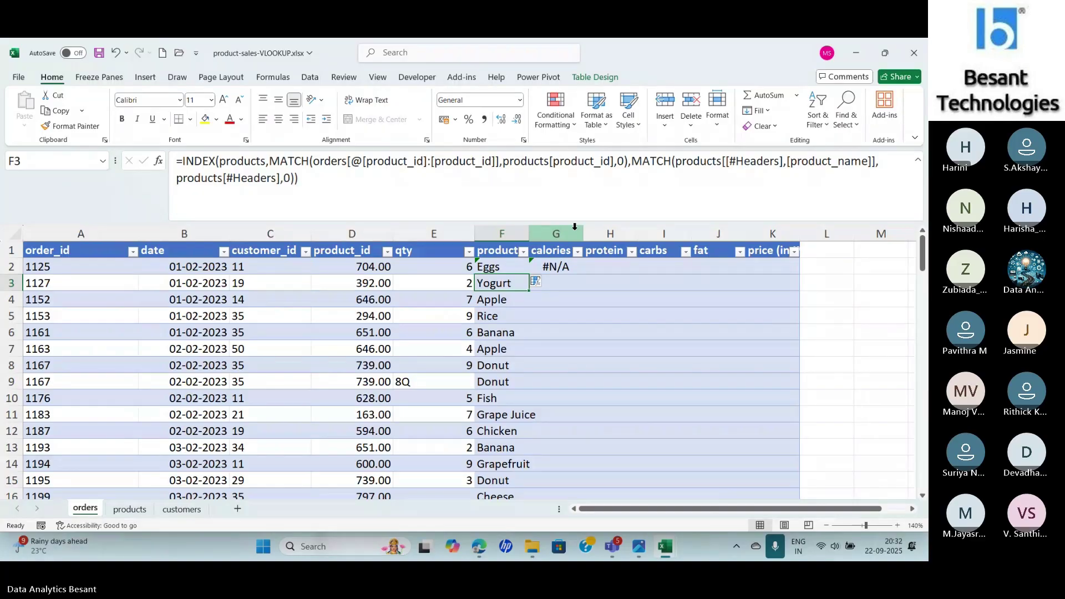
key(Up)
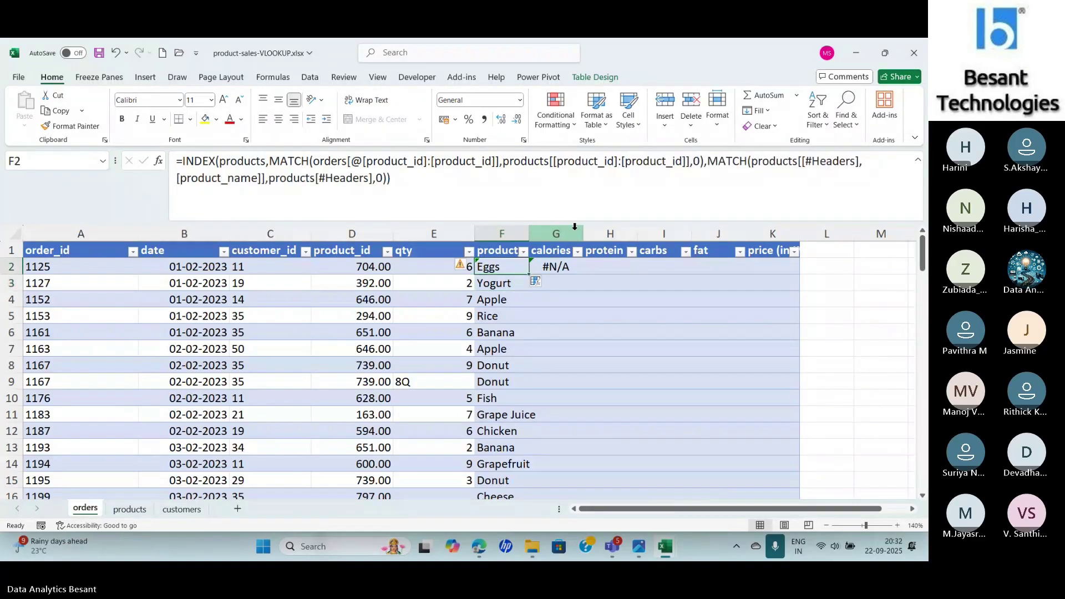
double_click(529, 275)
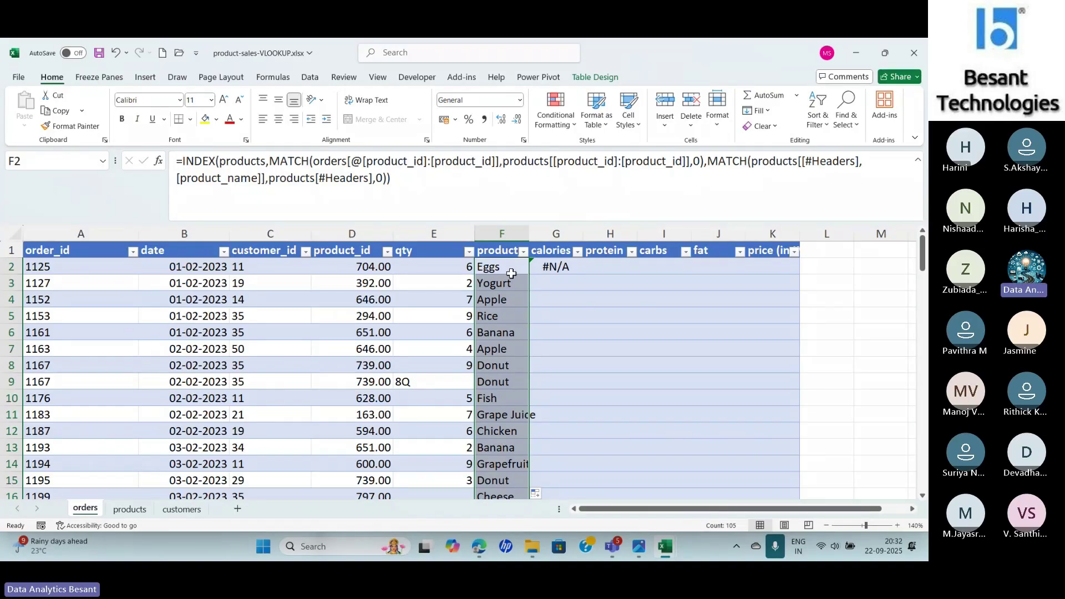
Try extending F2 into G2 and then filling the F2:G2 pair across to K2, checking the calories and protein formulas
click(511, 274)
drag(529, 275, 571, 276)
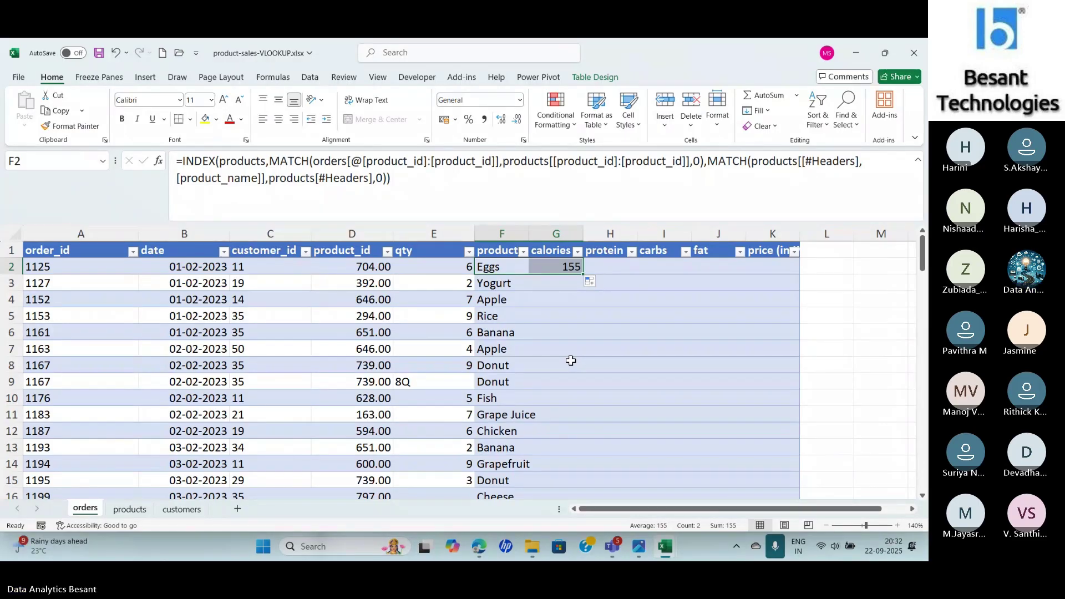
drag(583, 274, 789, 275)
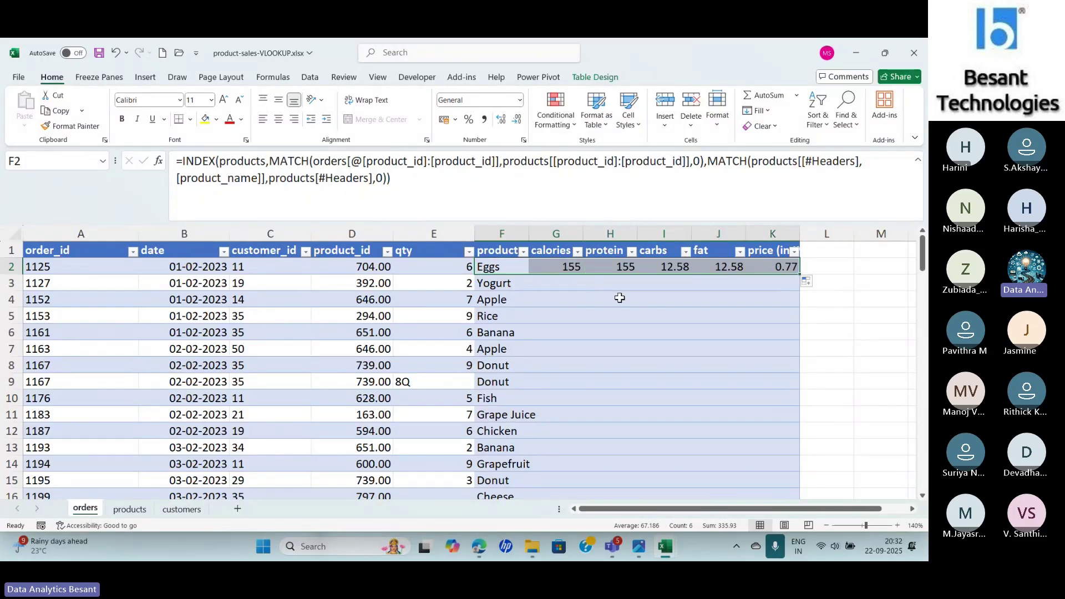
click(554, 267)
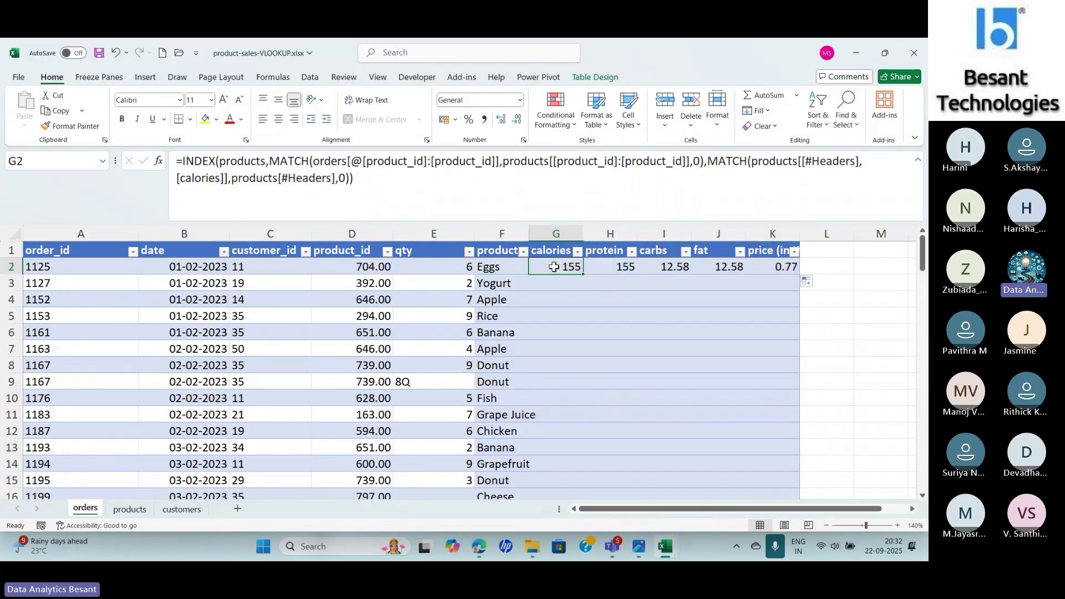
click(612, 261)
click(550, 263)
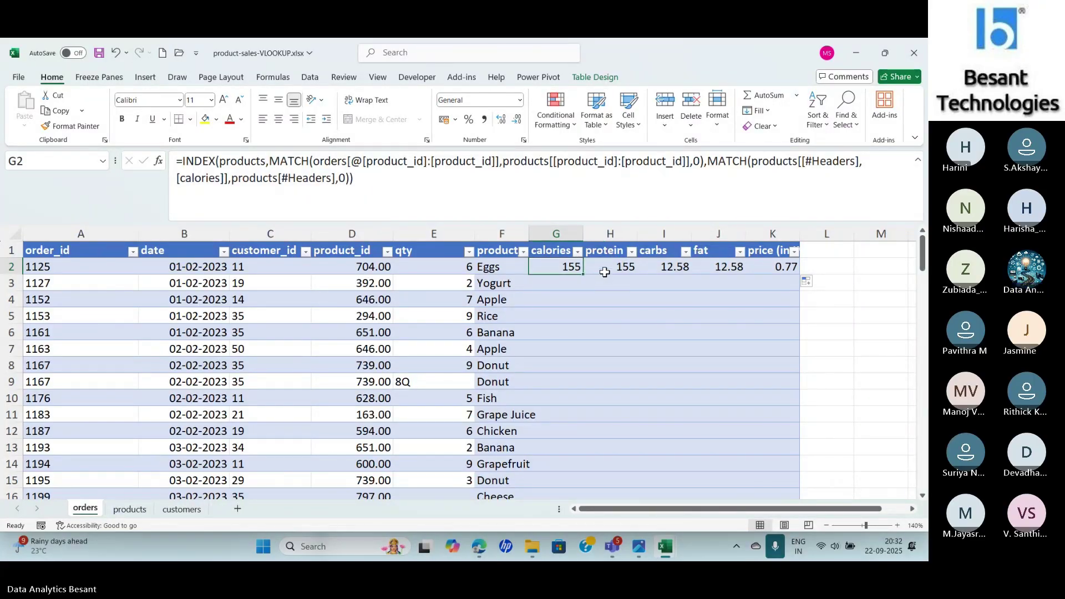
Clear the filled formulas from the calories through price cells, G2:K2
click(605, 270)
key(Left)
key(ctrl+shift+Right)
key(Delete)
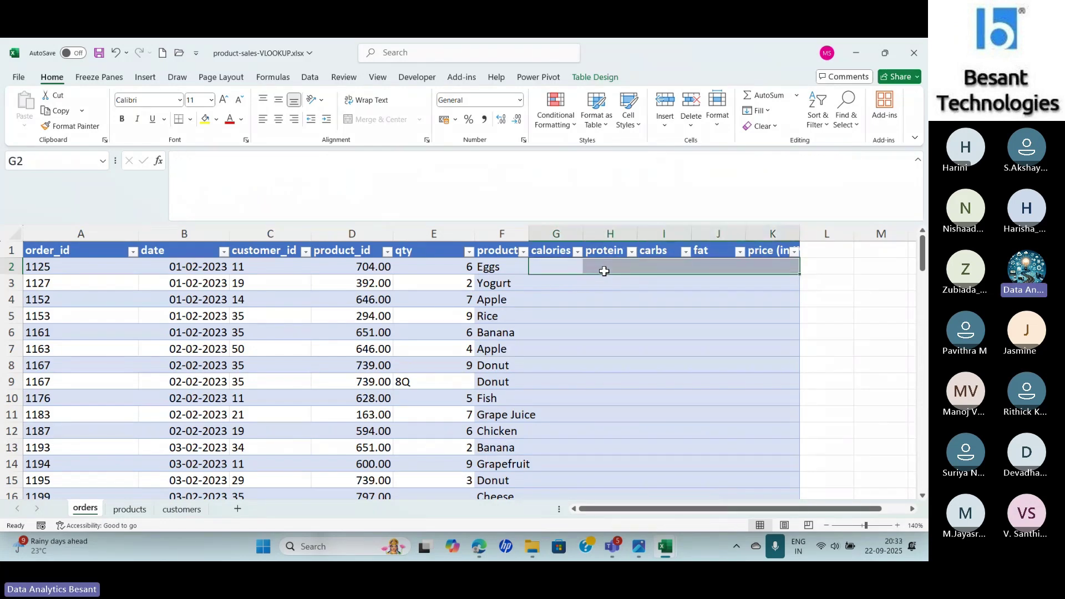
Fill the F2 formula alone across to K2 in one pass and check the calories and protein formulas
click(519, 269)
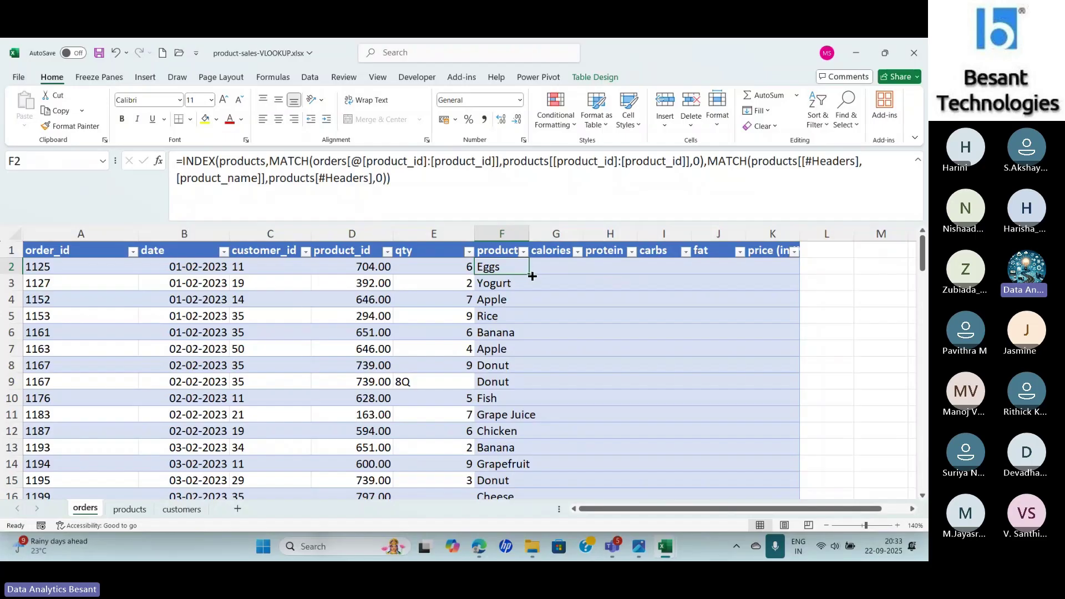
drag(530, 274, 782, 268)
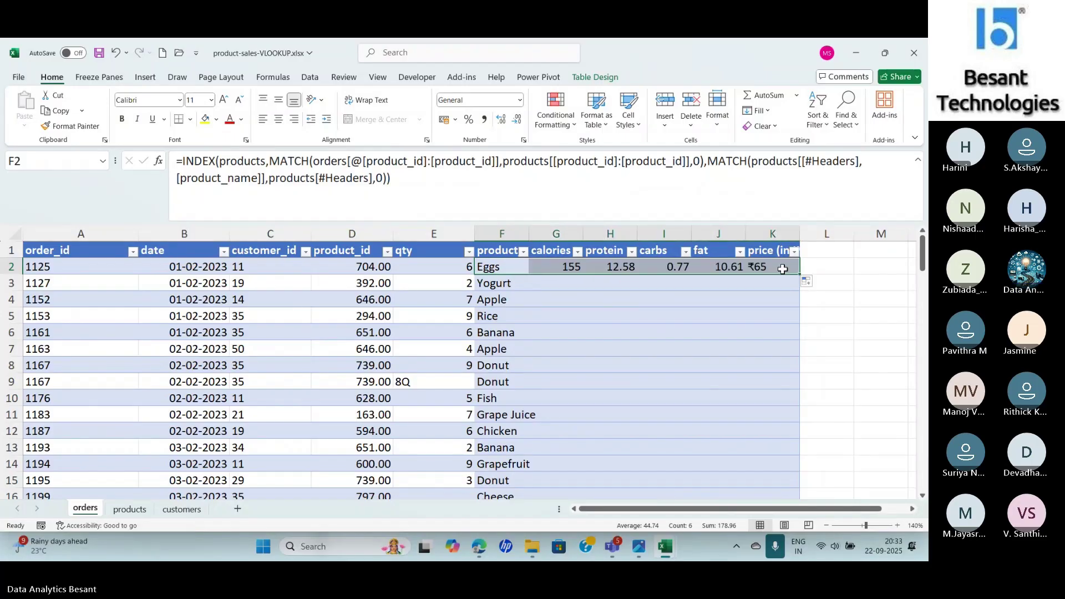
click(550, 269)
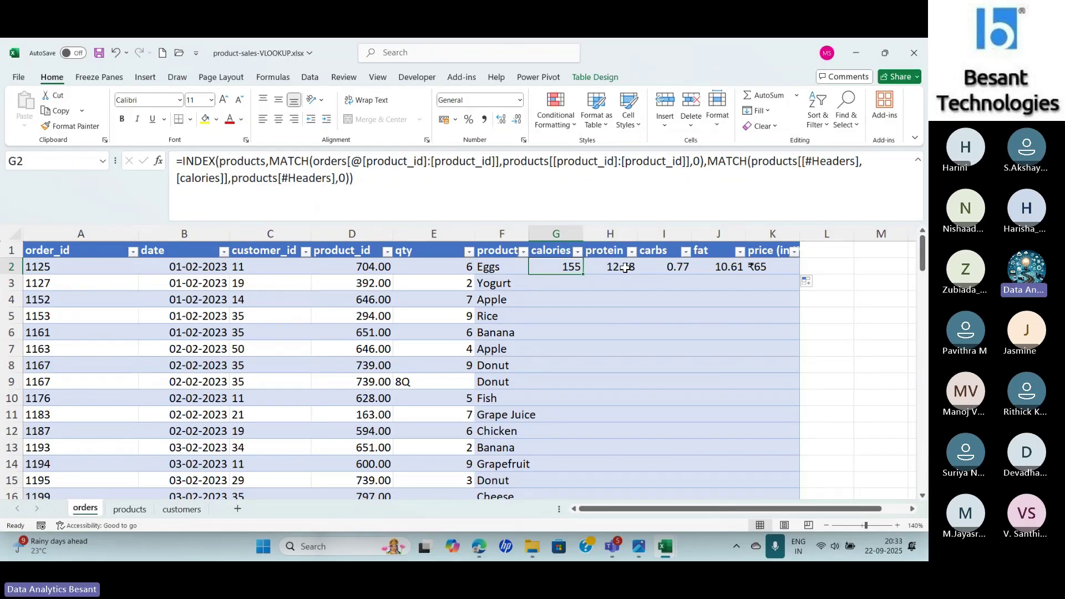
click(626, 268)
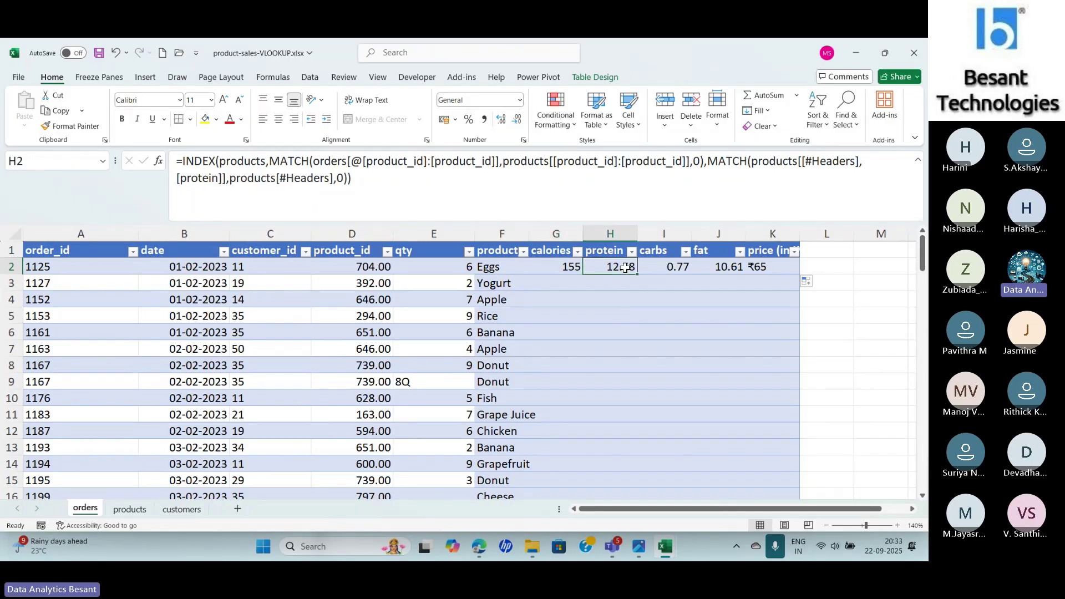
Check the row 2 carbs, fat and price formulas and fill the F2:K2 formulas down to the last orders row, 106
click(657, 271)
click(712, 267)
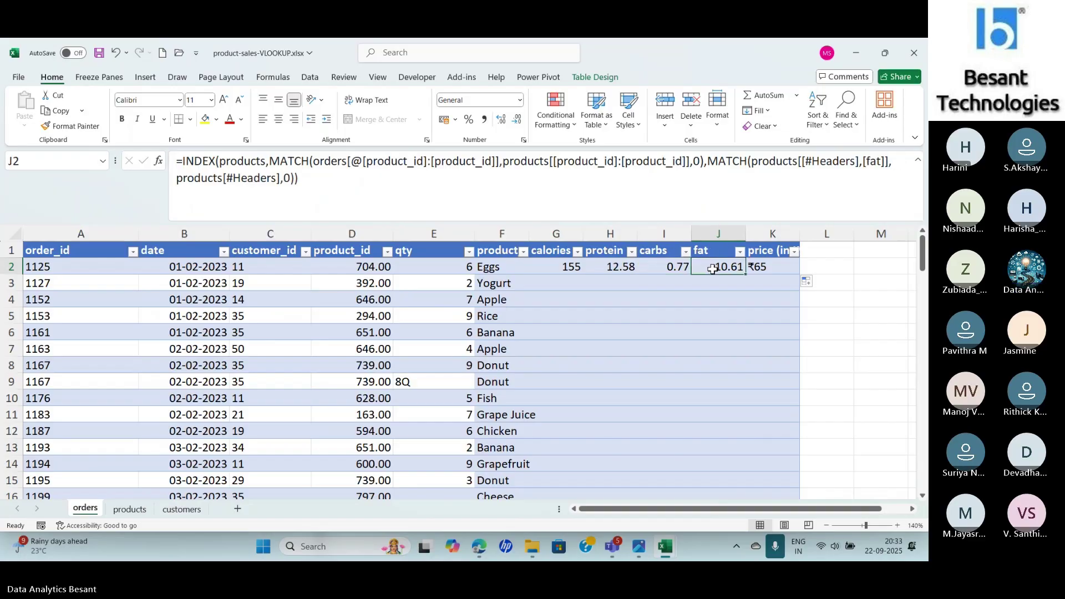
click(774, 267)
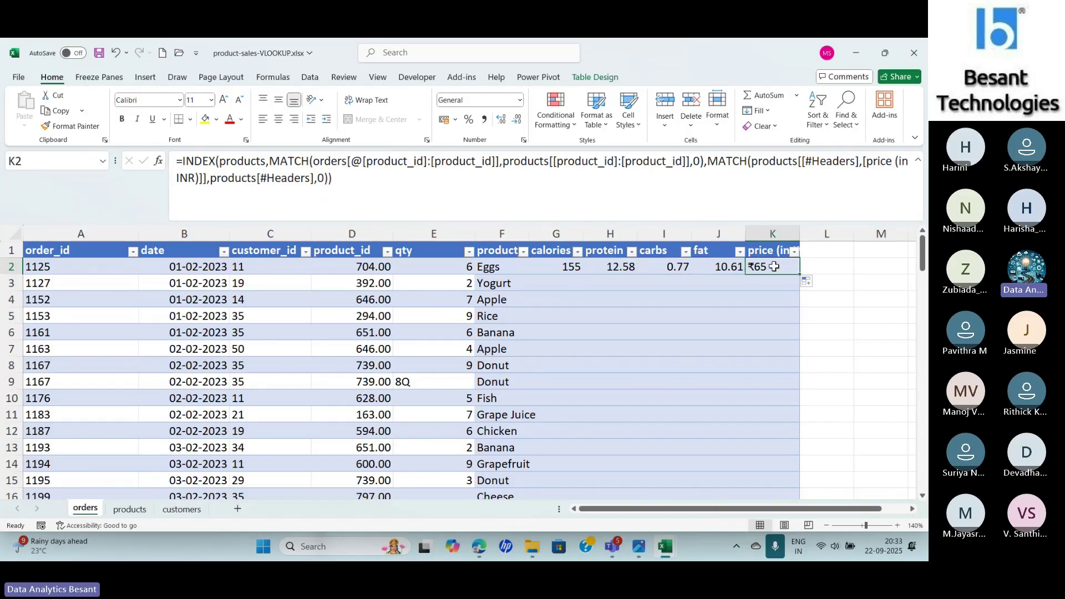
click(549, 267)
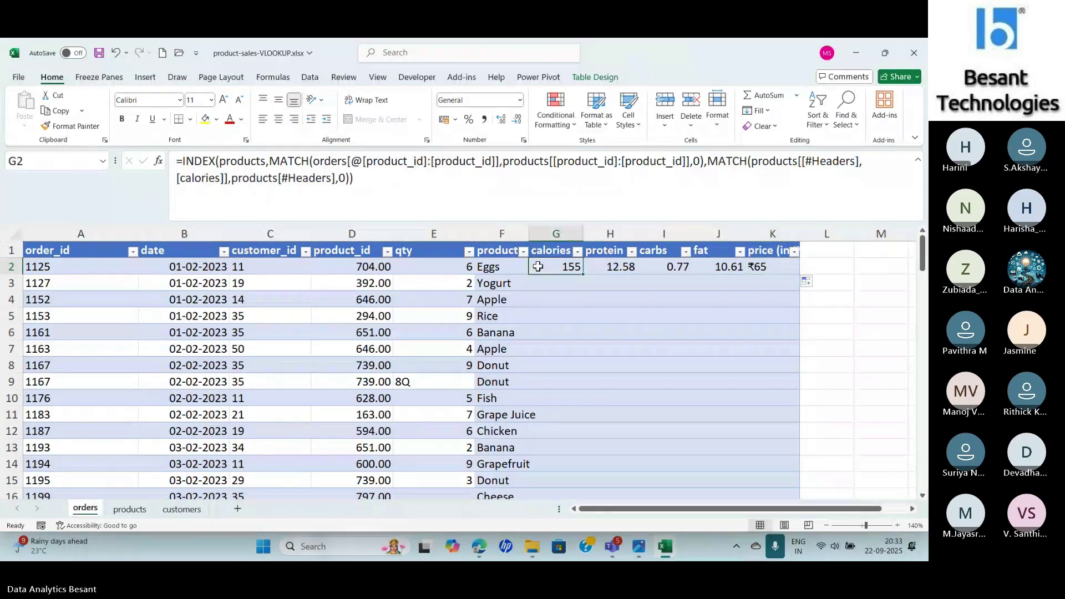
click(499, 266)
drag(500, 267, 790, 273)
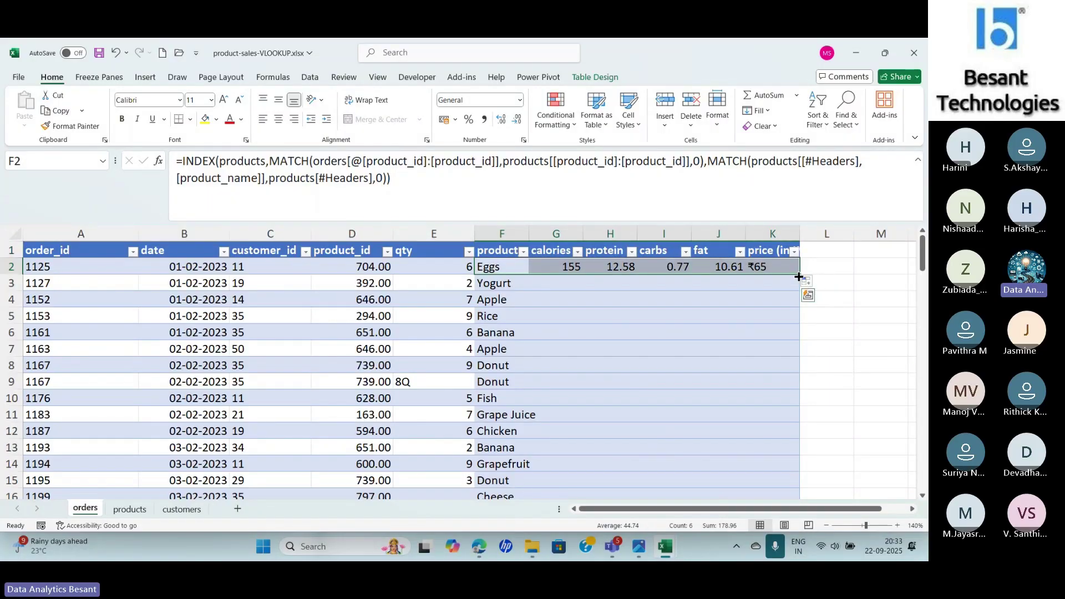
drag(798, 277, 798, 469)
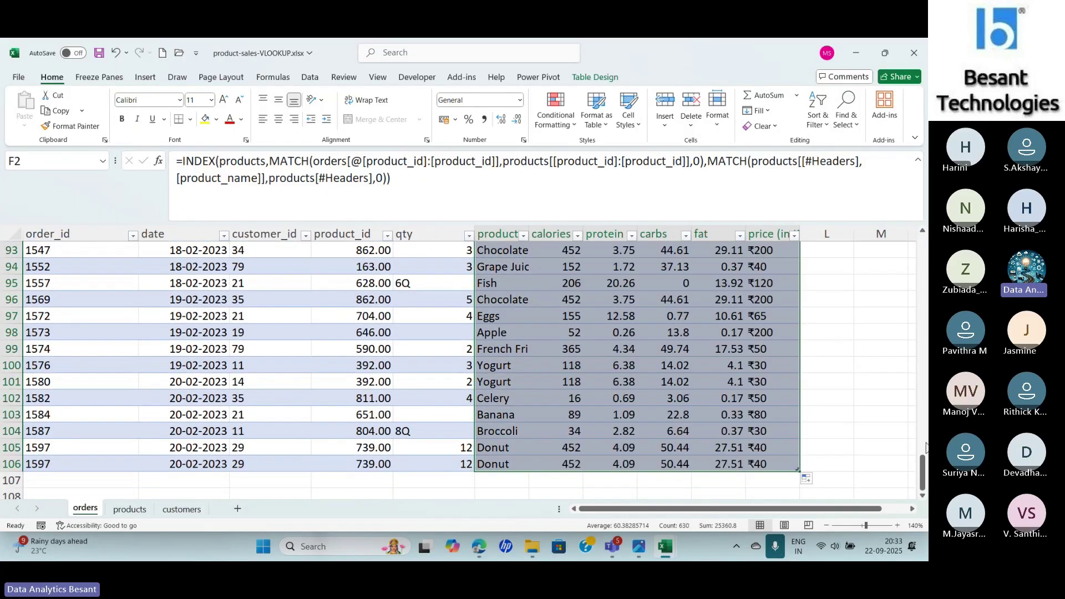
drag(922, 464, 923, 245)
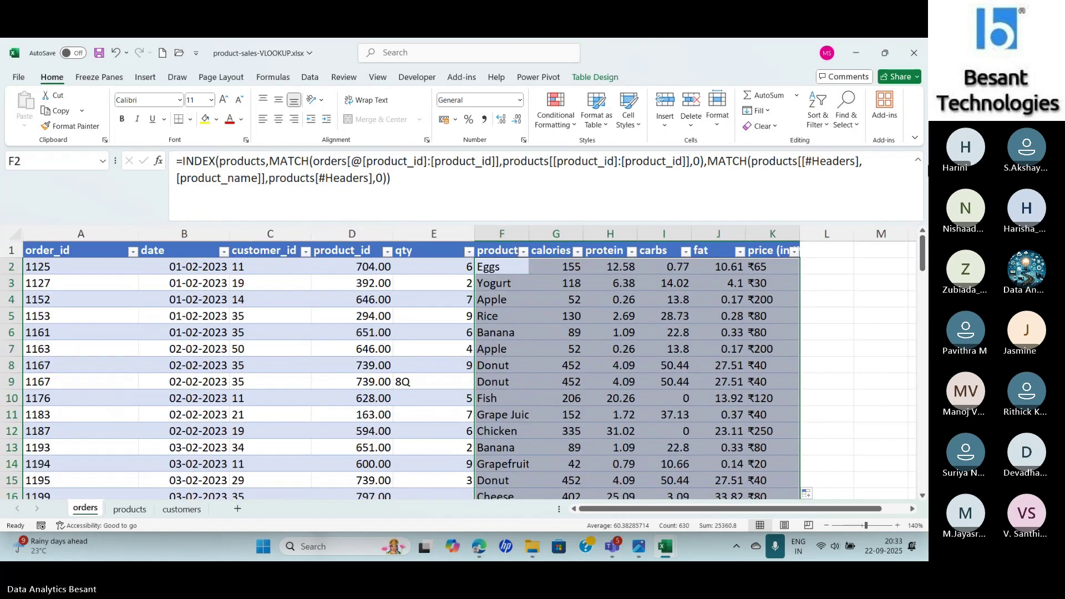
click(543, 335)
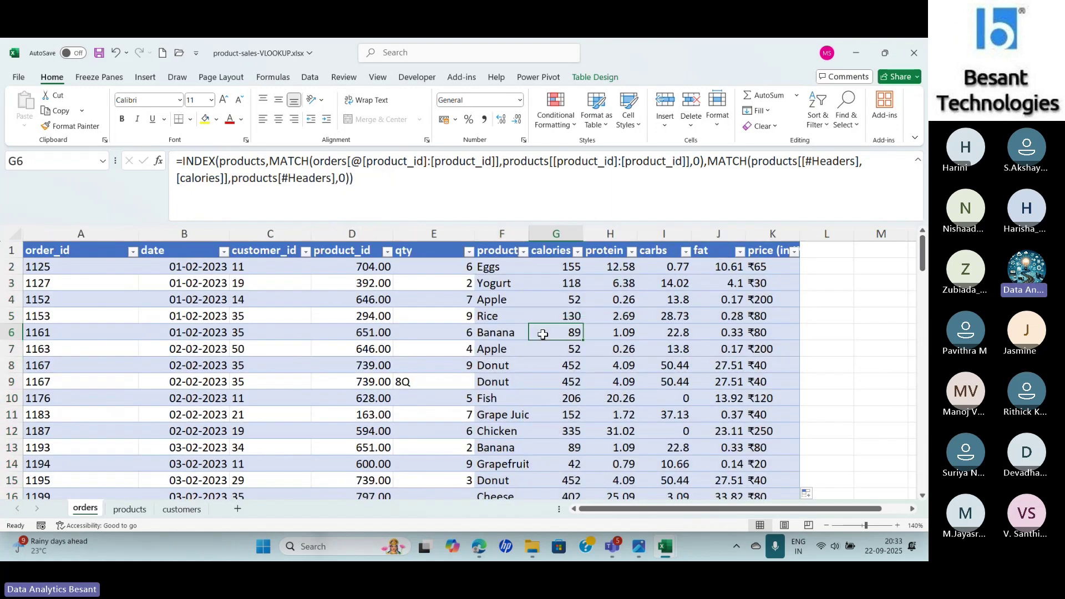
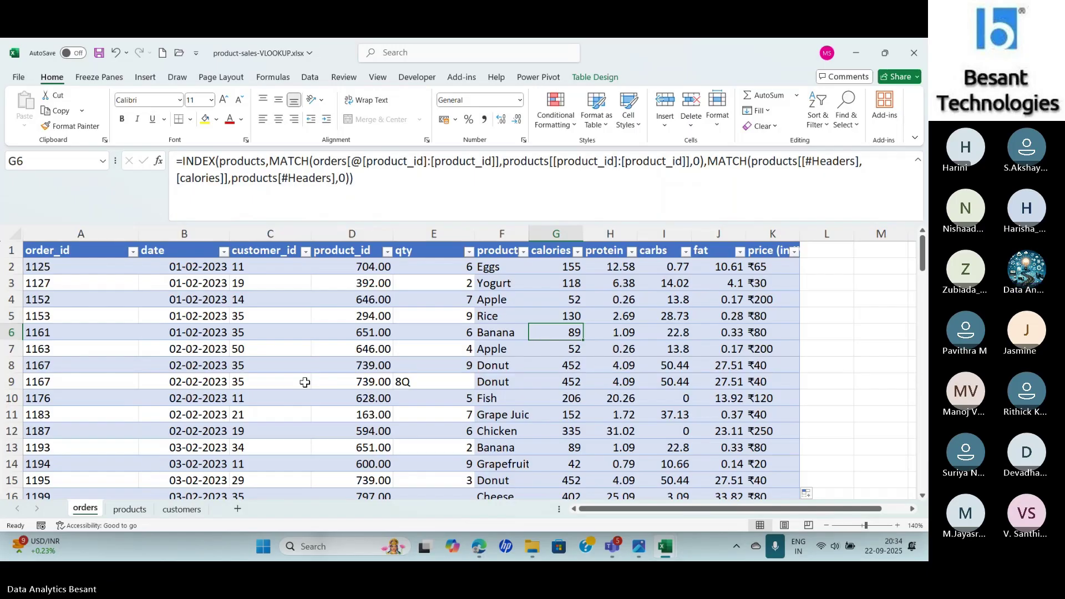
drag(657, 509, 691, 509)
click(766, 269)
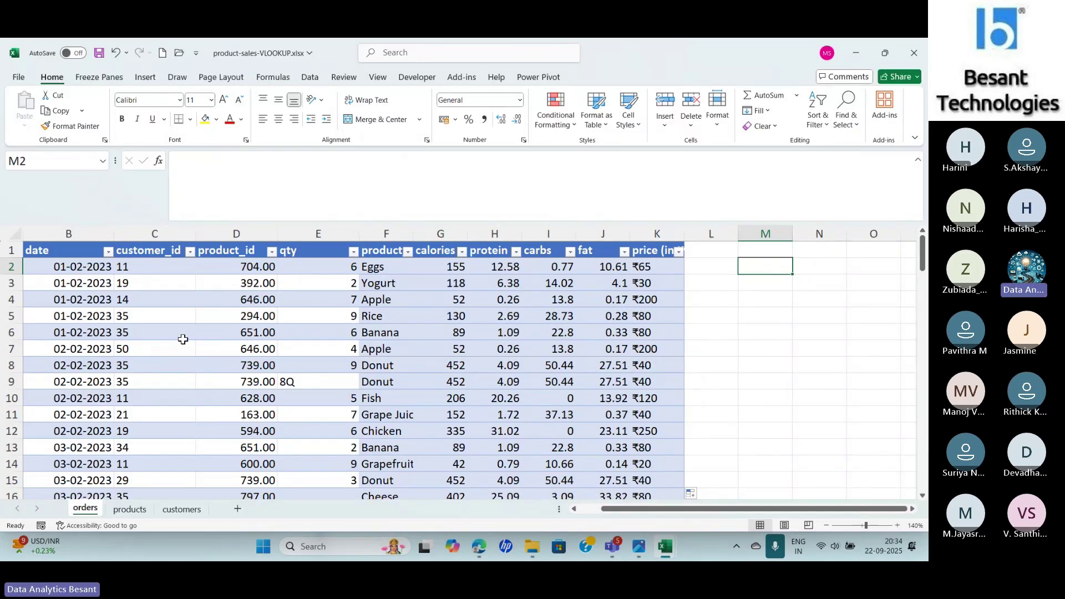
On the customers sheet, build =INDEX(customers,0,2) in E1 with the array argument form to return the whole customer column
click(181, 509)
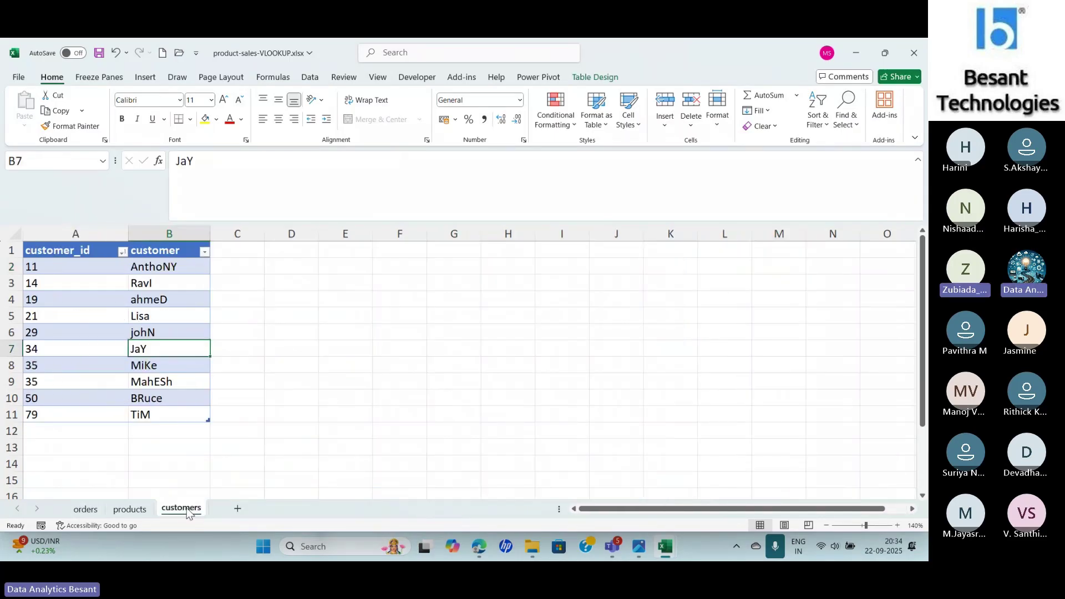
click(344, 267)
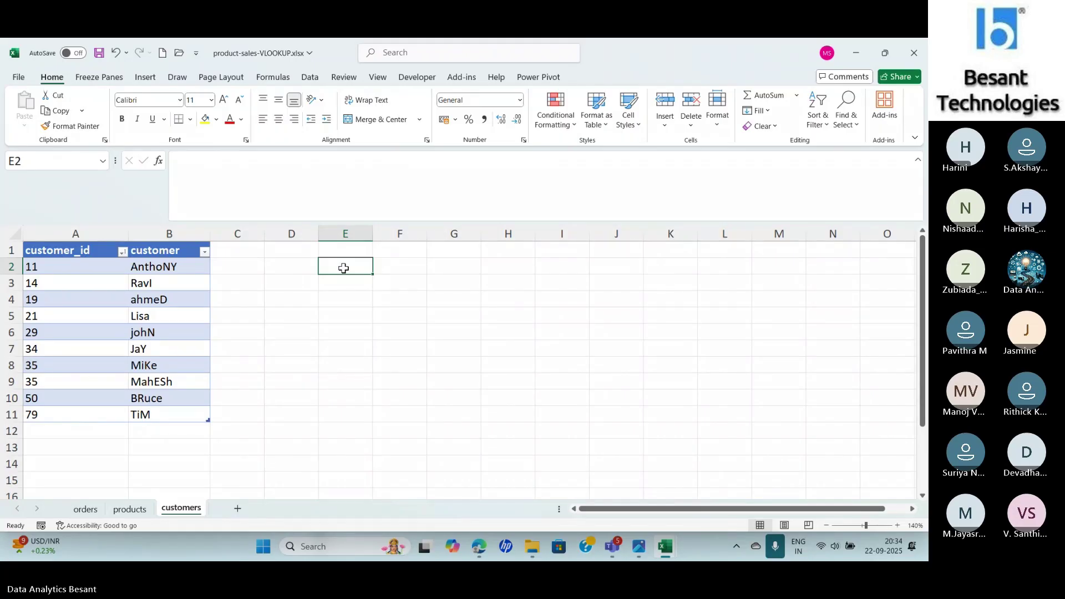
key(Up)
text(=index)
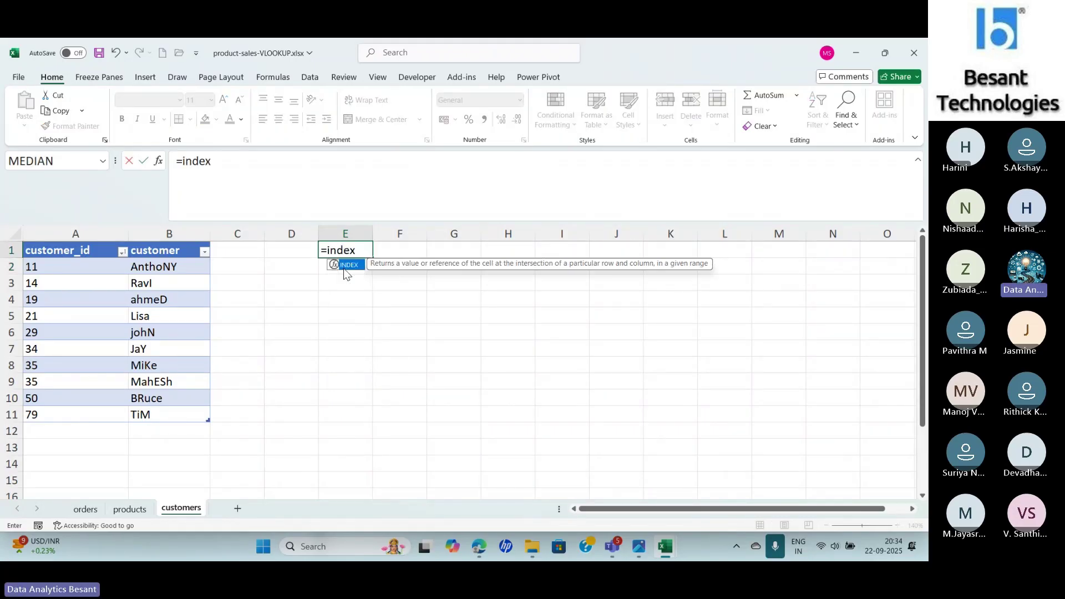
key(Tab)
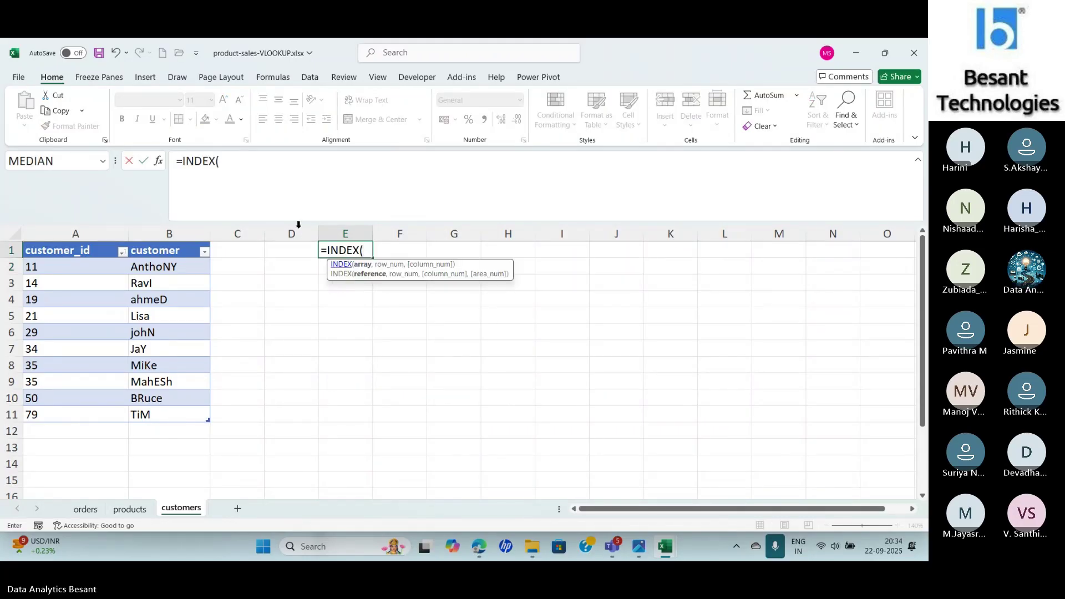
click(158, 162)
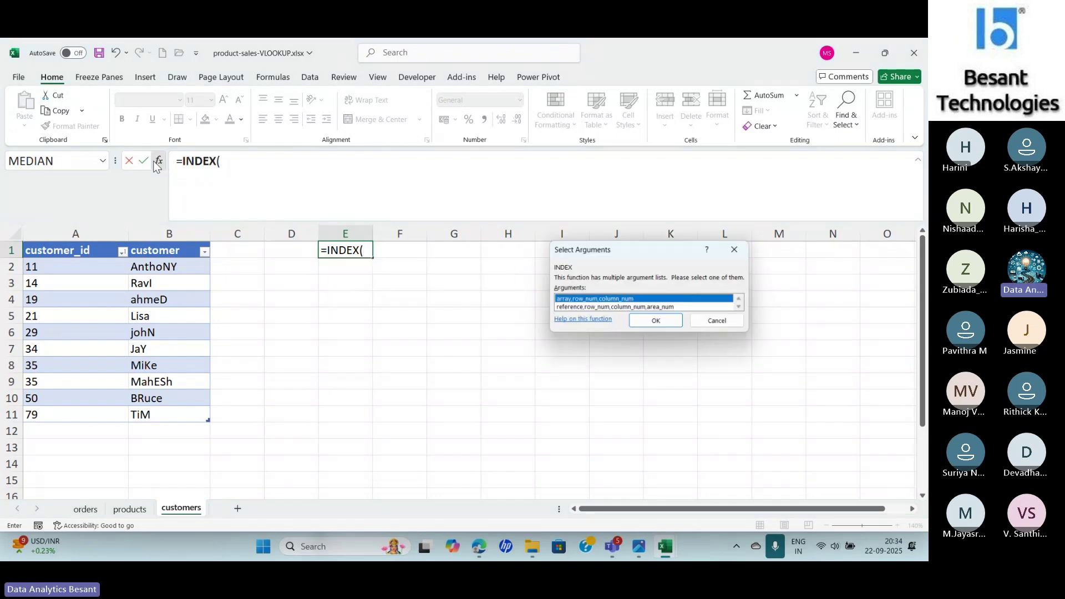
click(659, 322)
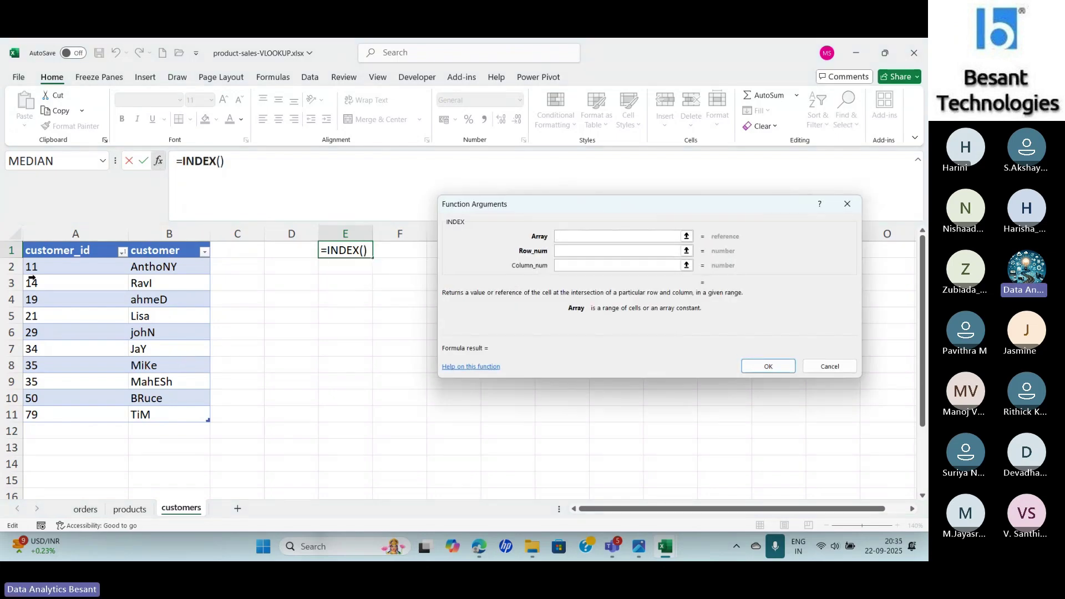
drag(37, 266, 195, 413)
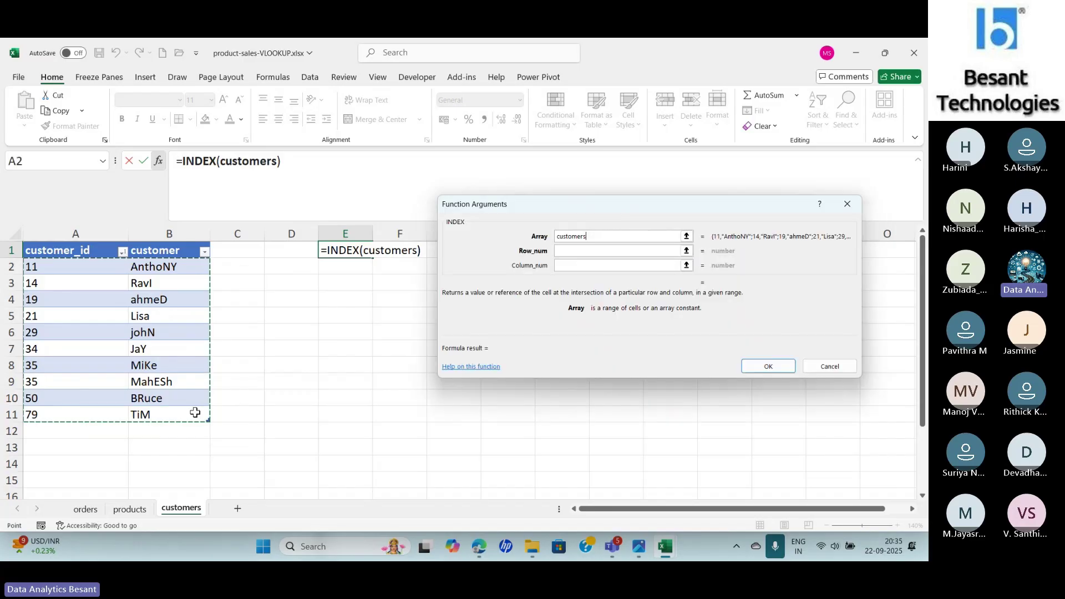
click(567, 251)
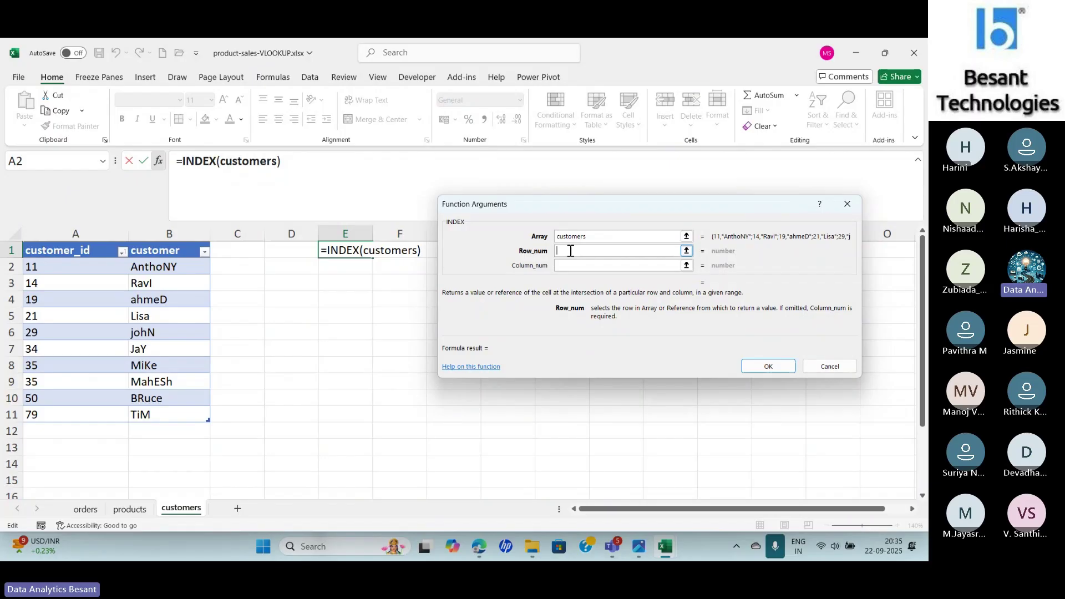
text(0)
key(Tab)
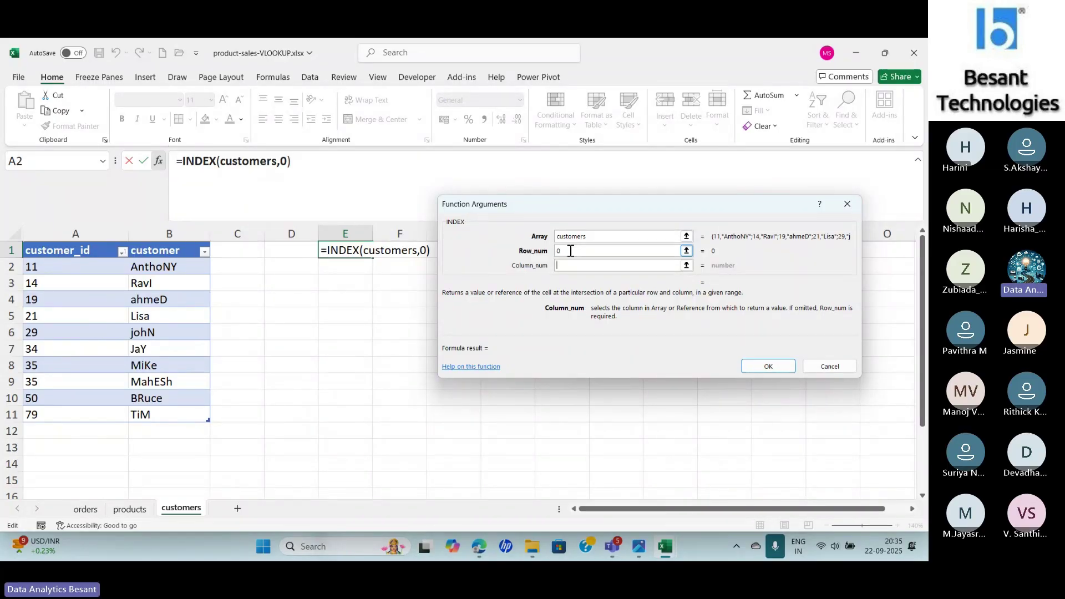
text(2)
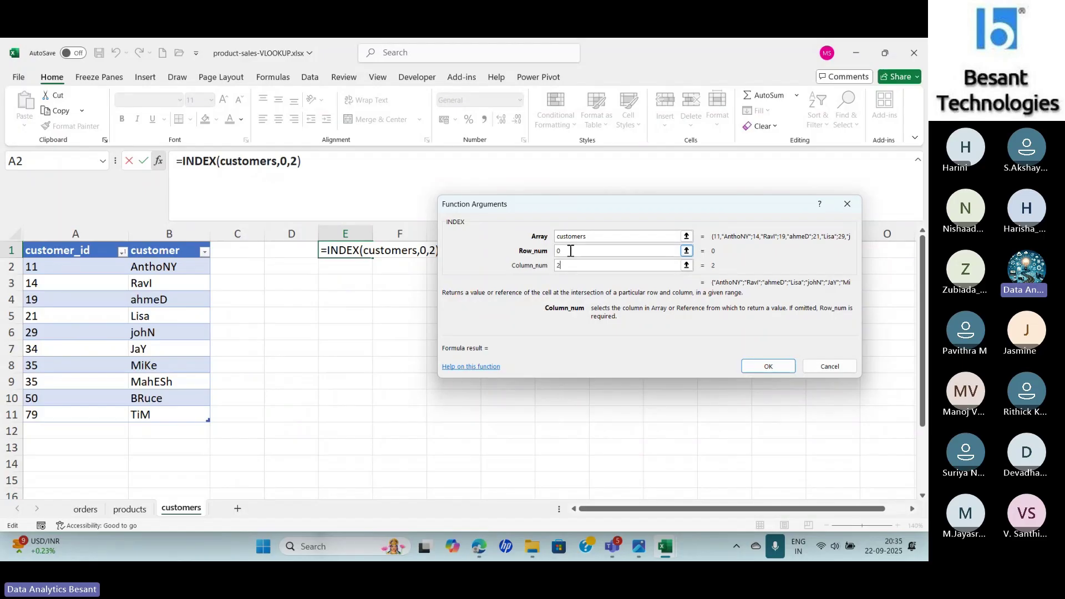
key(Return)
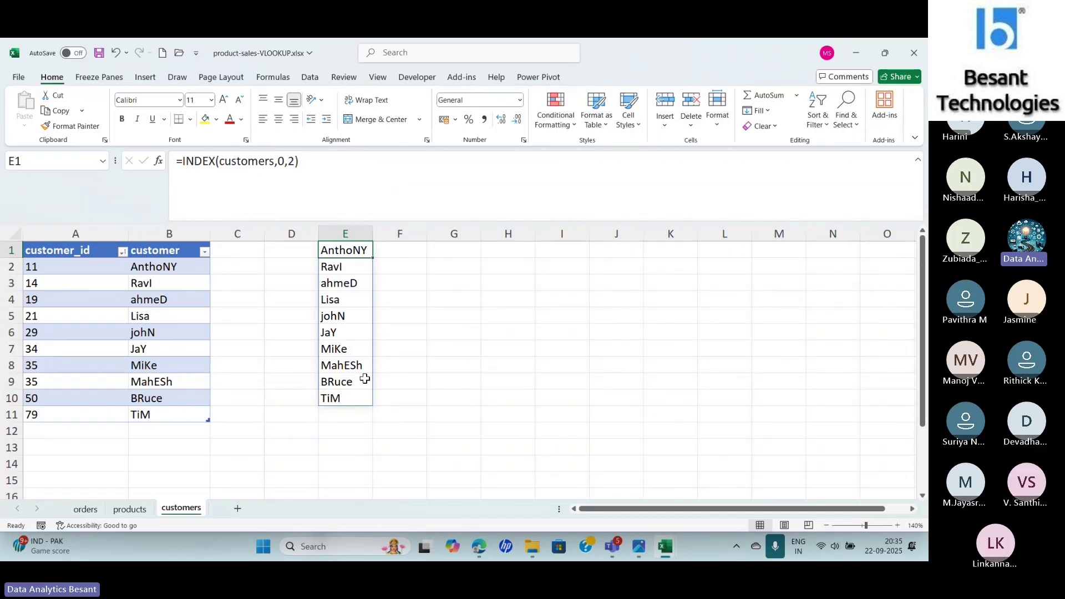
Change the column number in the E1 INDEX formula to 1 to return the customer_id column
click(294, 162)
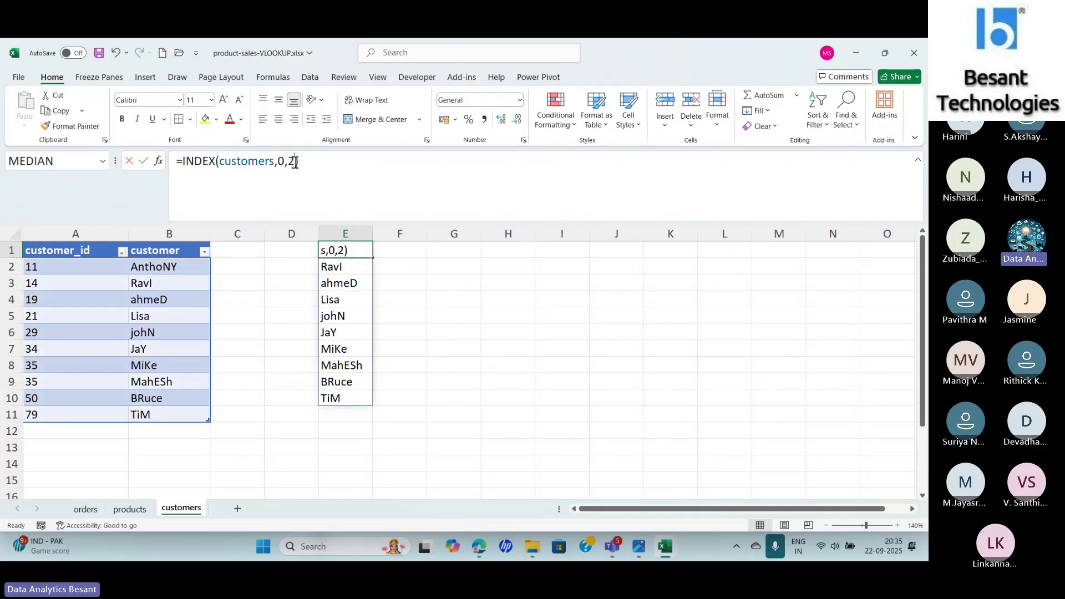
key(BackSpace)
text(1)
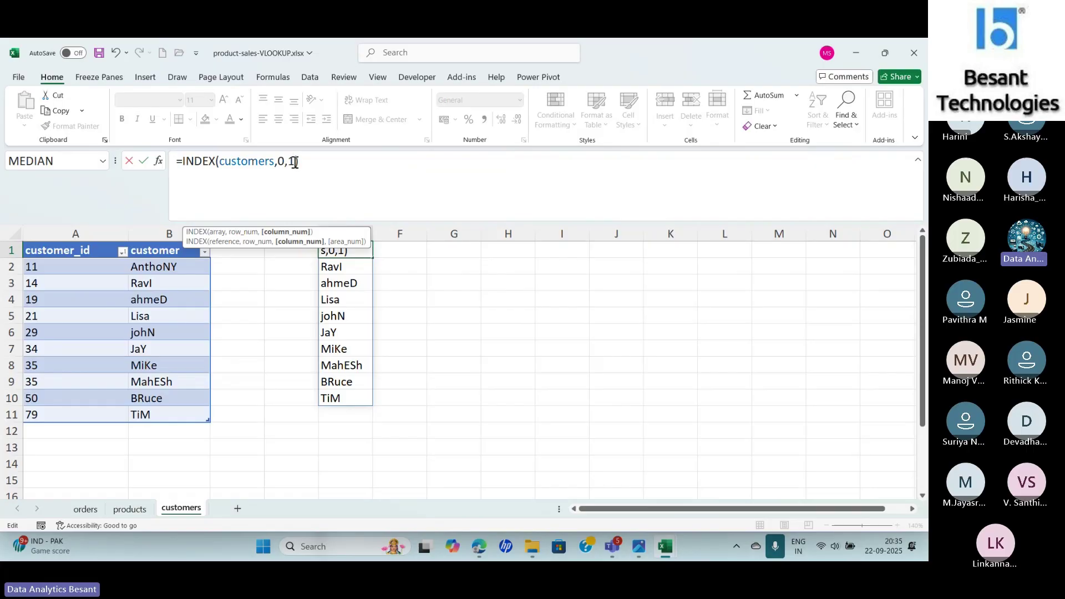
key(Return)
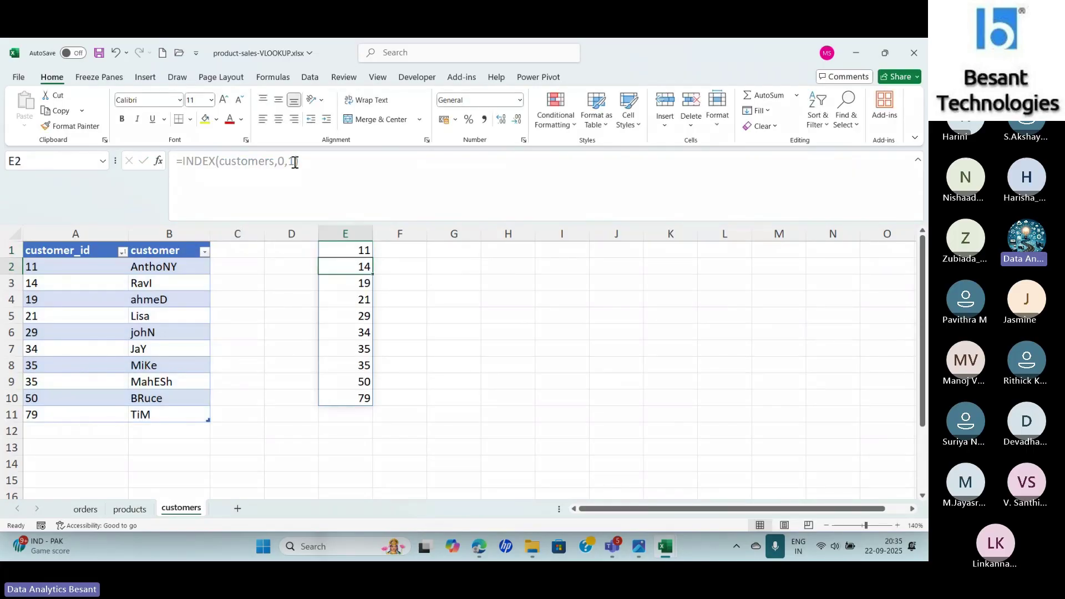
Build =INDEX(customers,3,0) in G1 with the array argument form to return the whole third row of the customers table
click(459, 250)
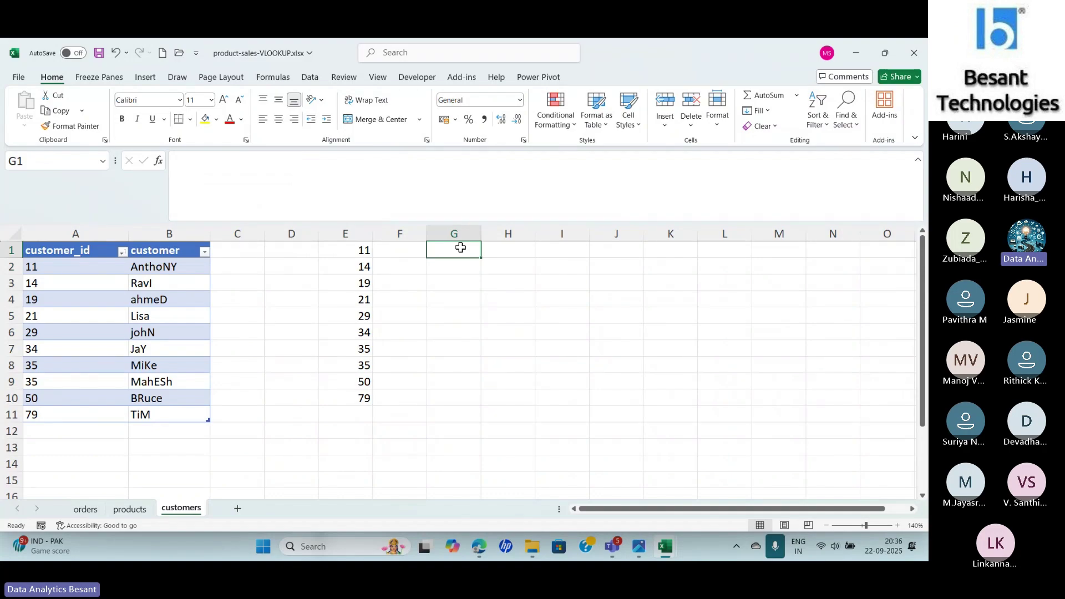
text(=index)
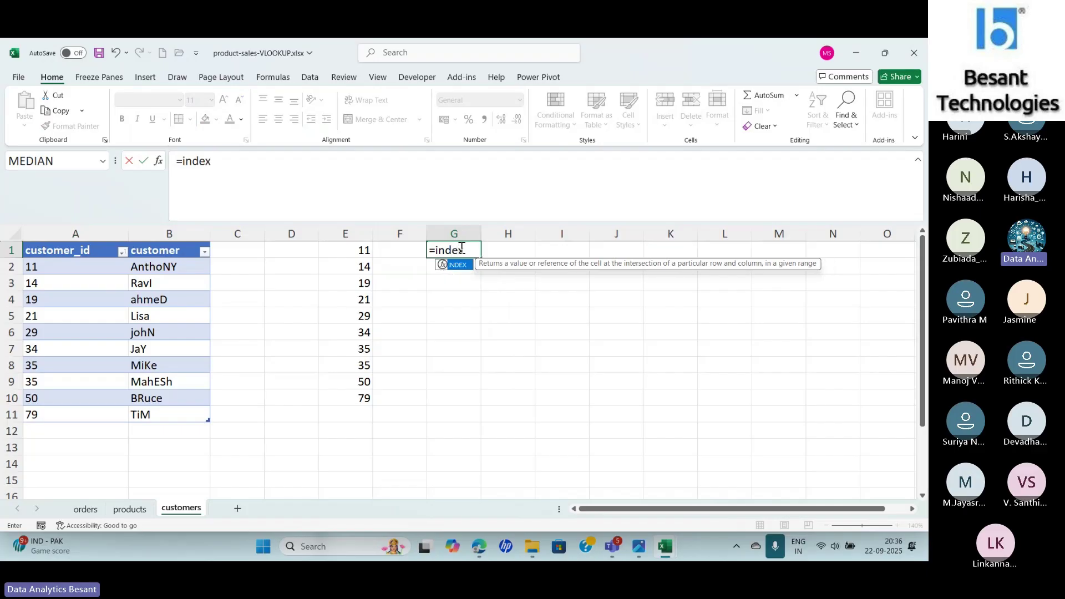
key(Tab)
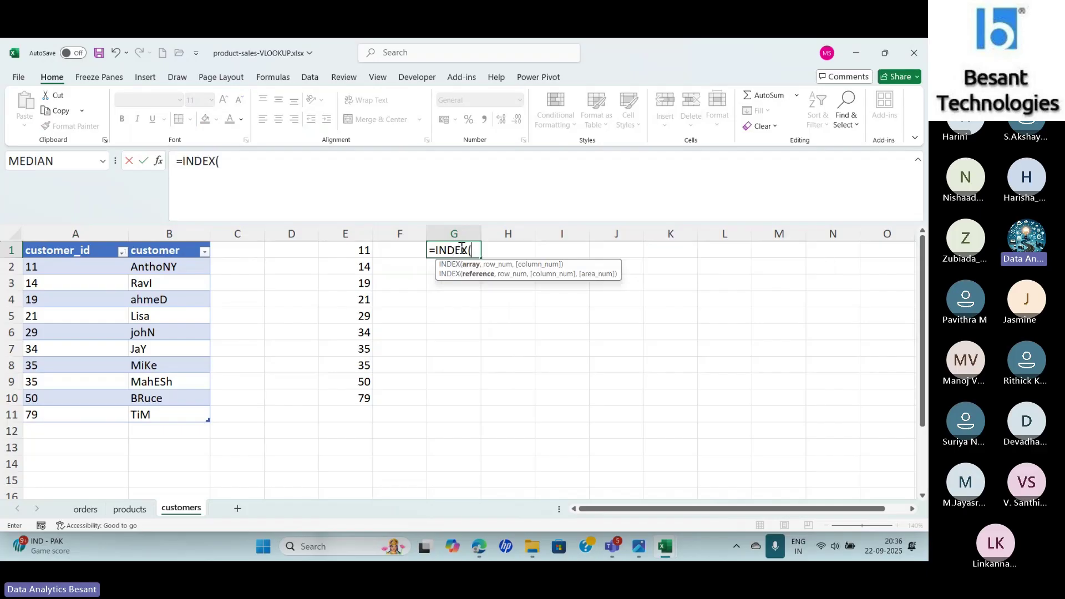
click(162, 164)
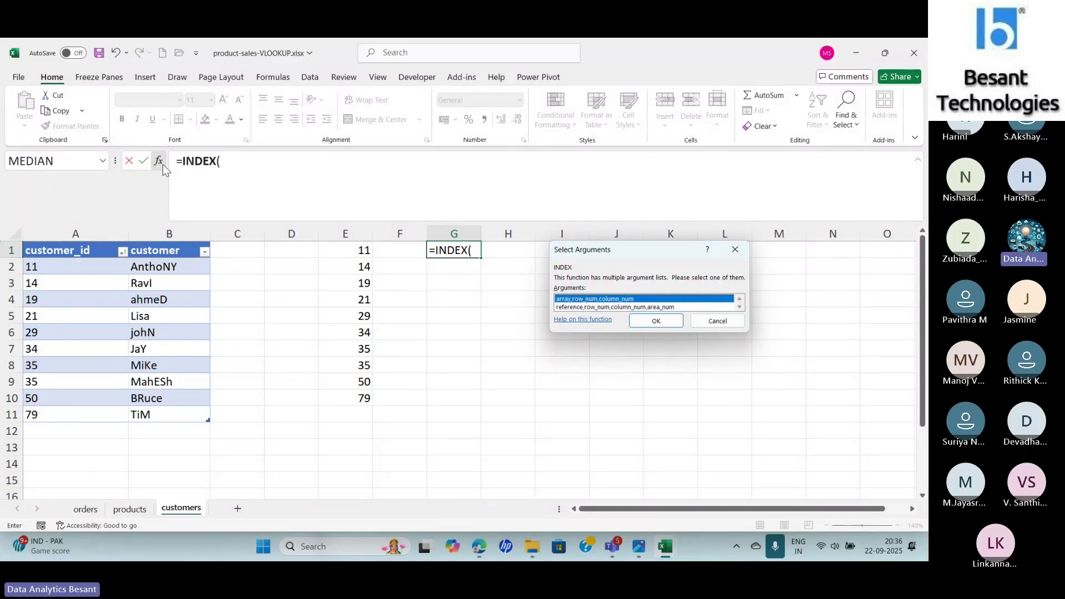
click(654, 321)
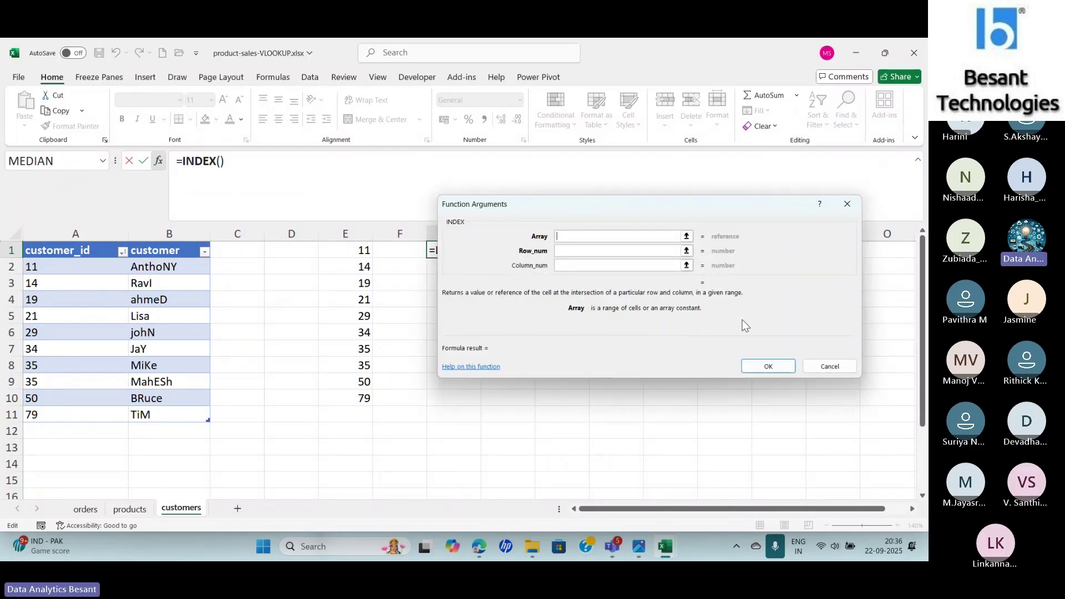
drag(61, 270, 178, 413)
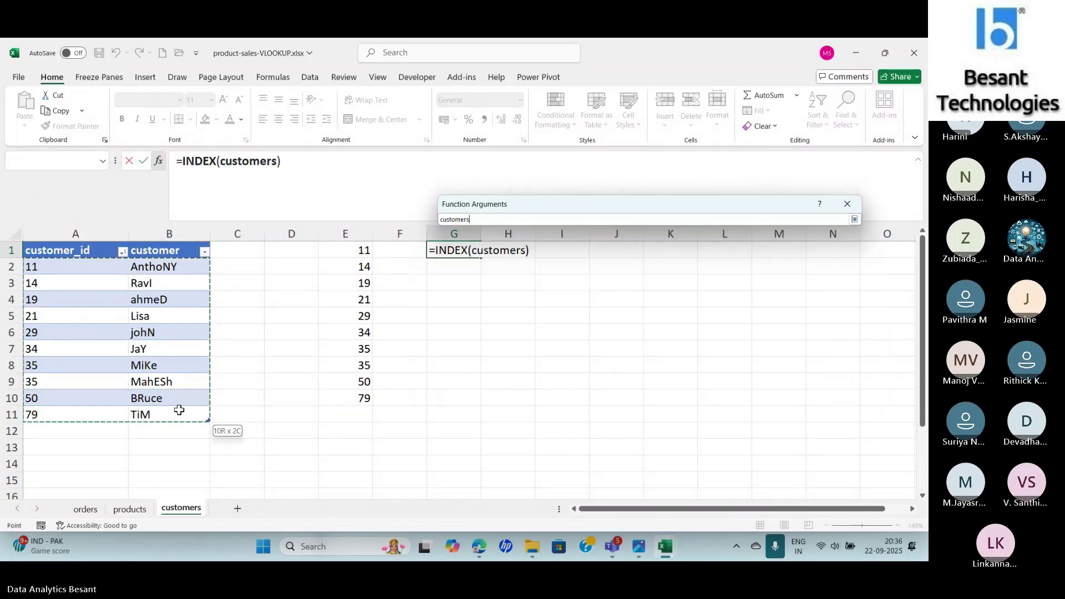
click(572, 267)
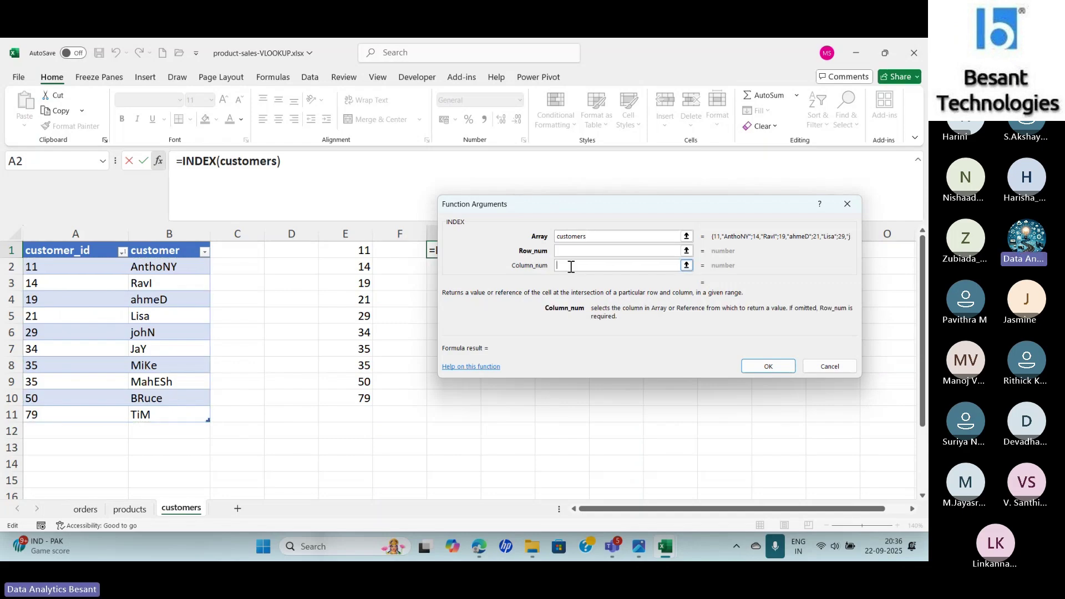
text(0)
click(568, 251)
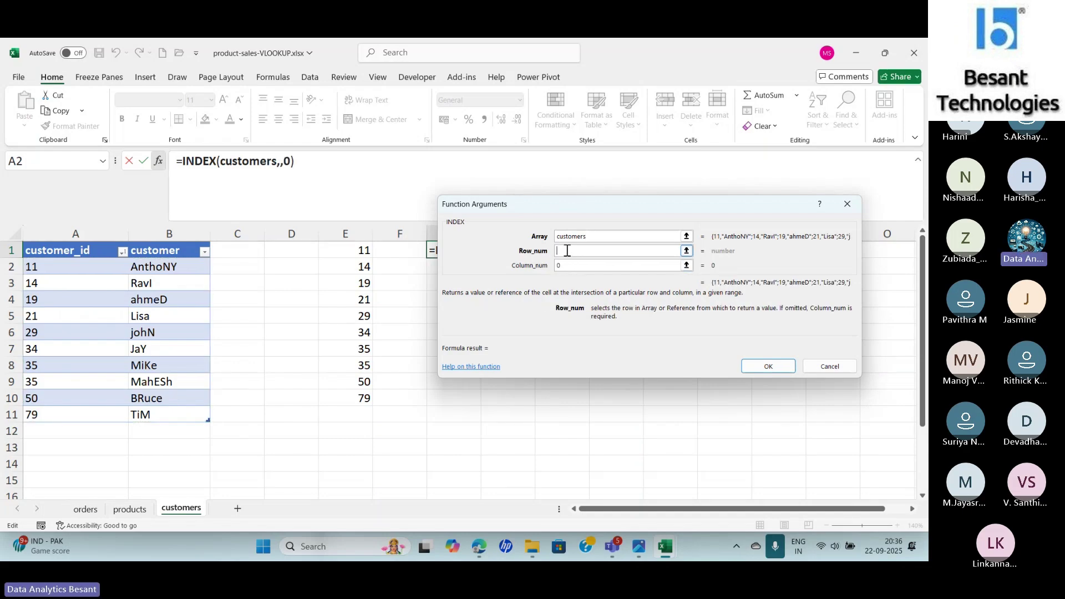
text(3)
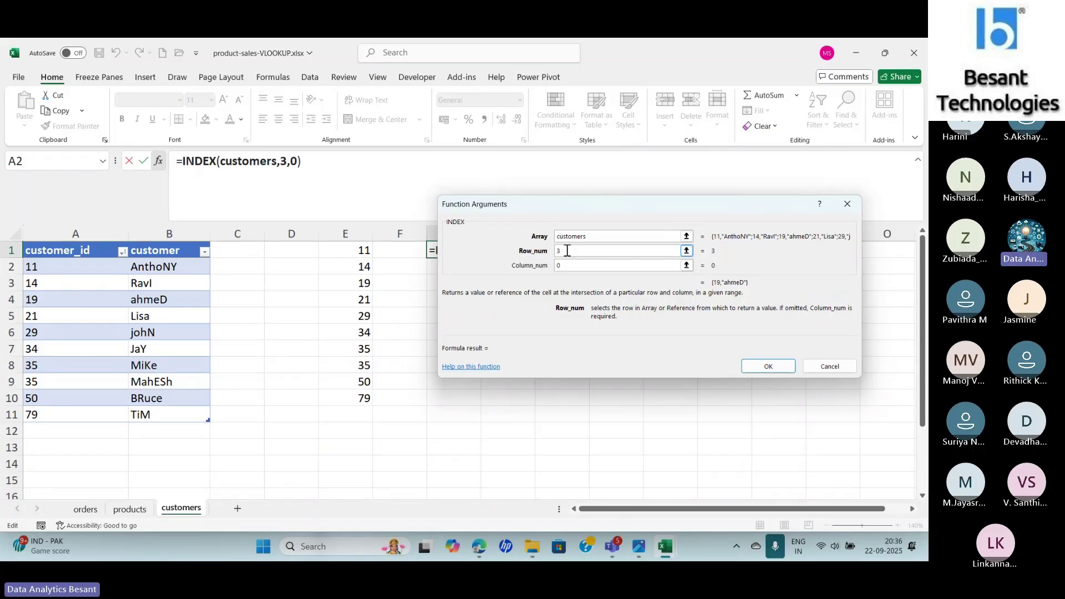
key(Return)
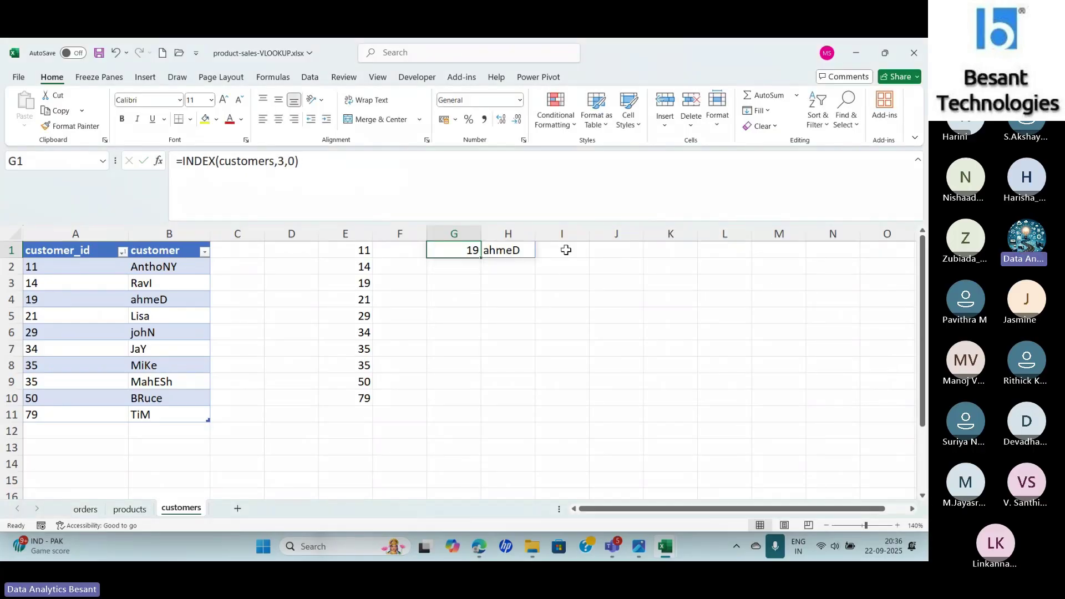
Change the row number in the G1 INDEX formula to 8 to return the table's eighth row
click(281, 161)
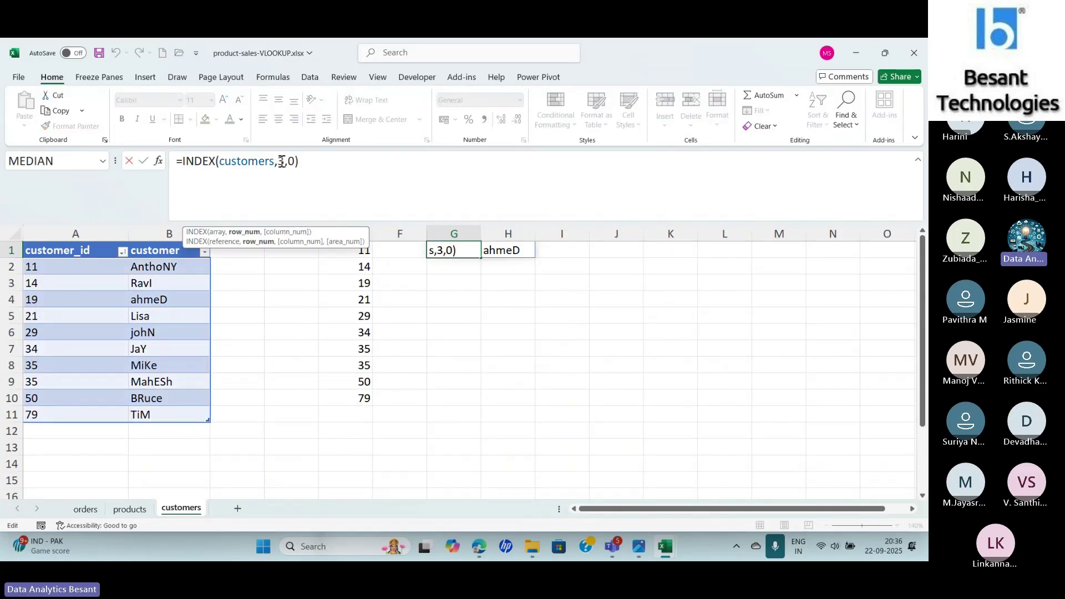
key(BackSpace)
text(8)
key(Return)
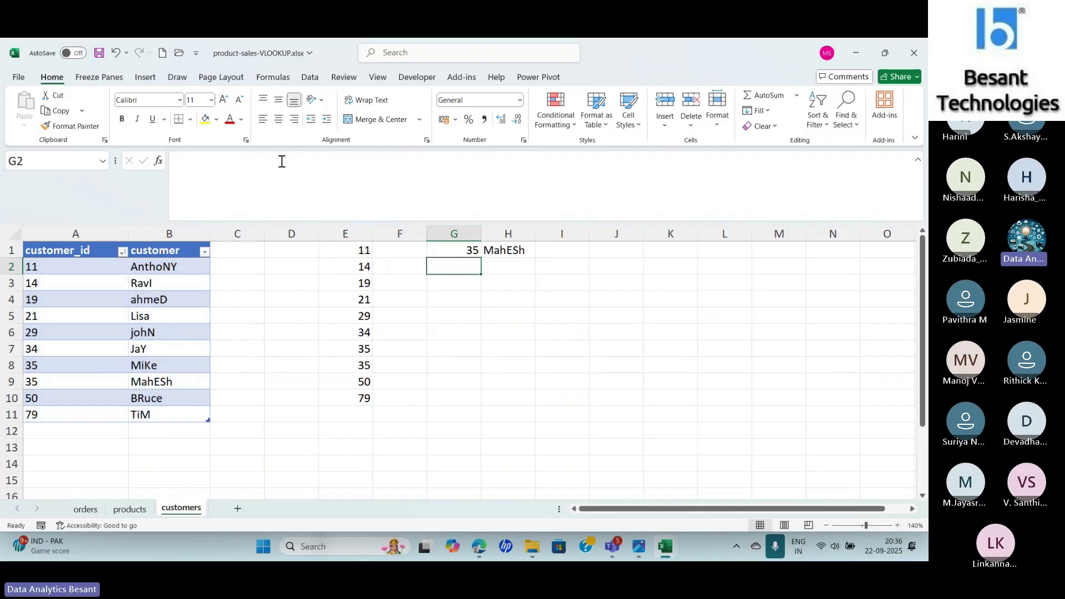
Change the row number in the G1 INDEX formula to 12, beyond the last row of the customers table
key(Up)
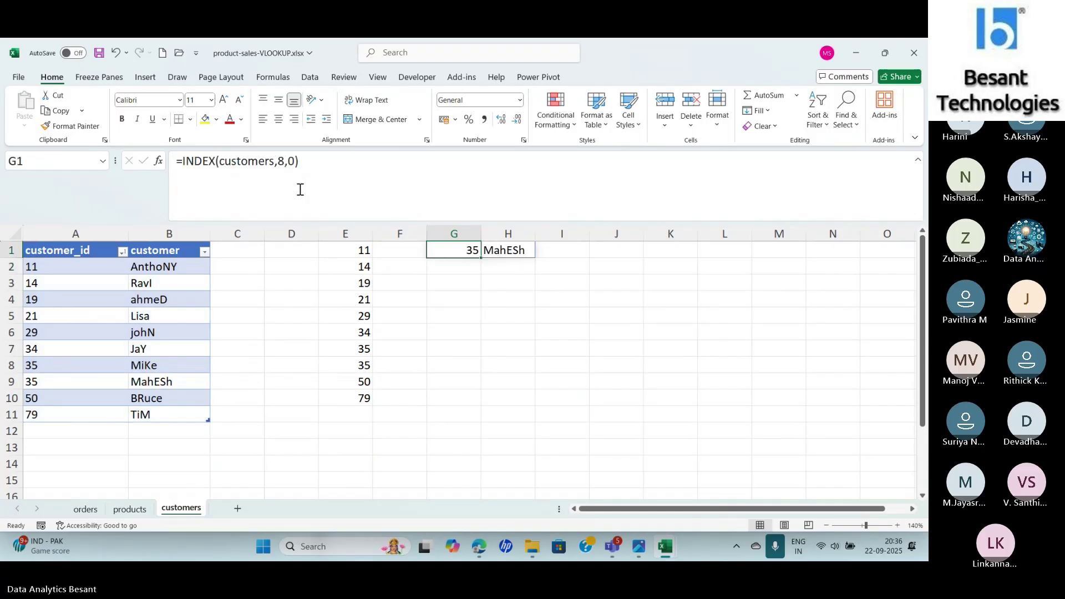
click(285, 162)
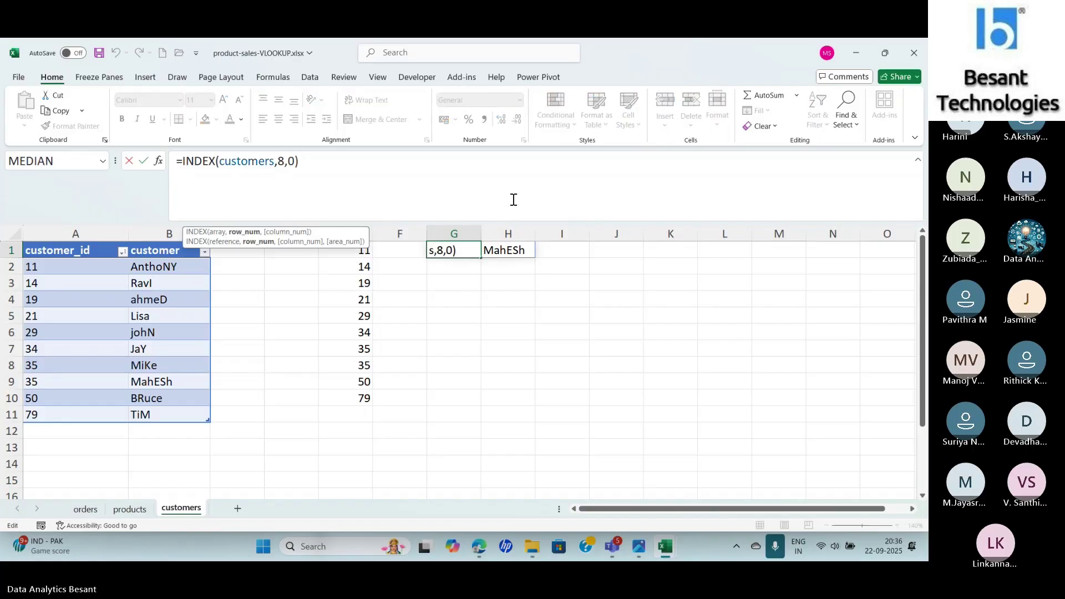
key(BackSpace)
text(11)
key(BackSpace)
text(2)
key(Return)
key(Up)
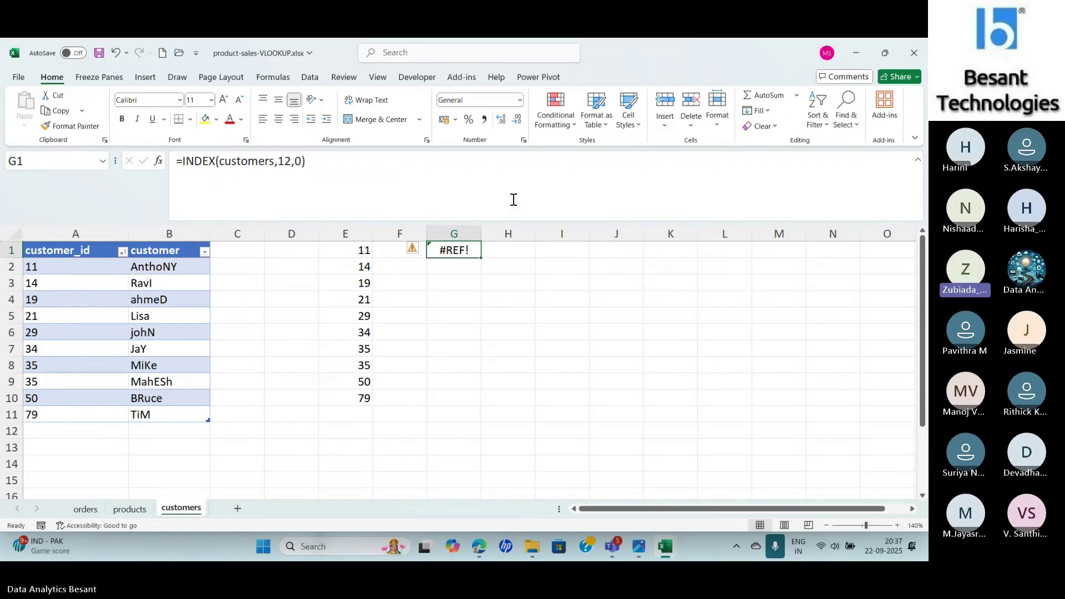
View the error-checking options for the formula in G1, then dismiss them without choosing any
click(410, 249)
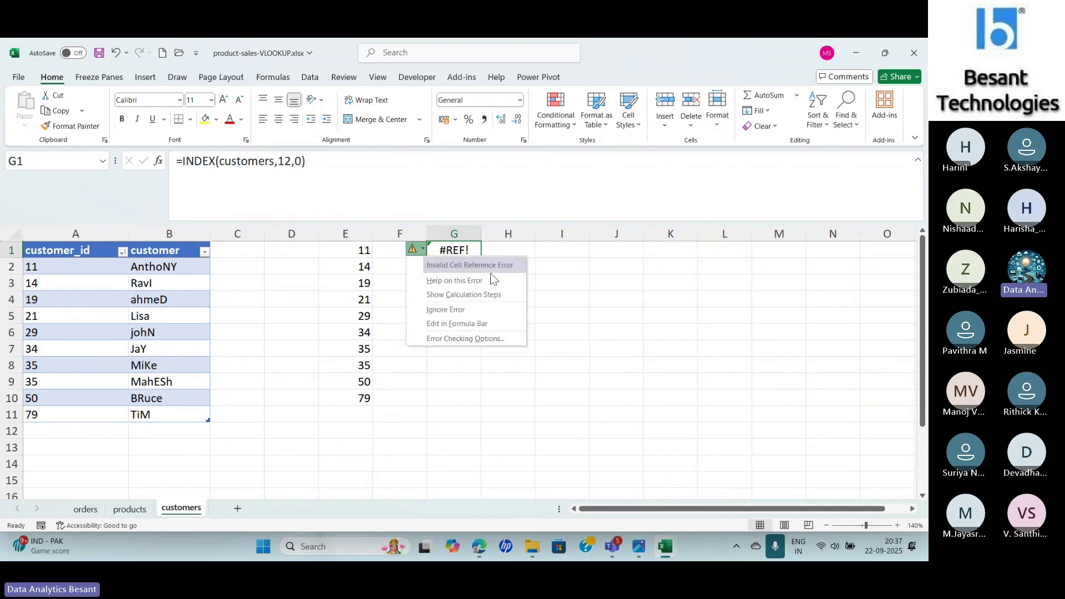
click(509, 246)
key(Left)
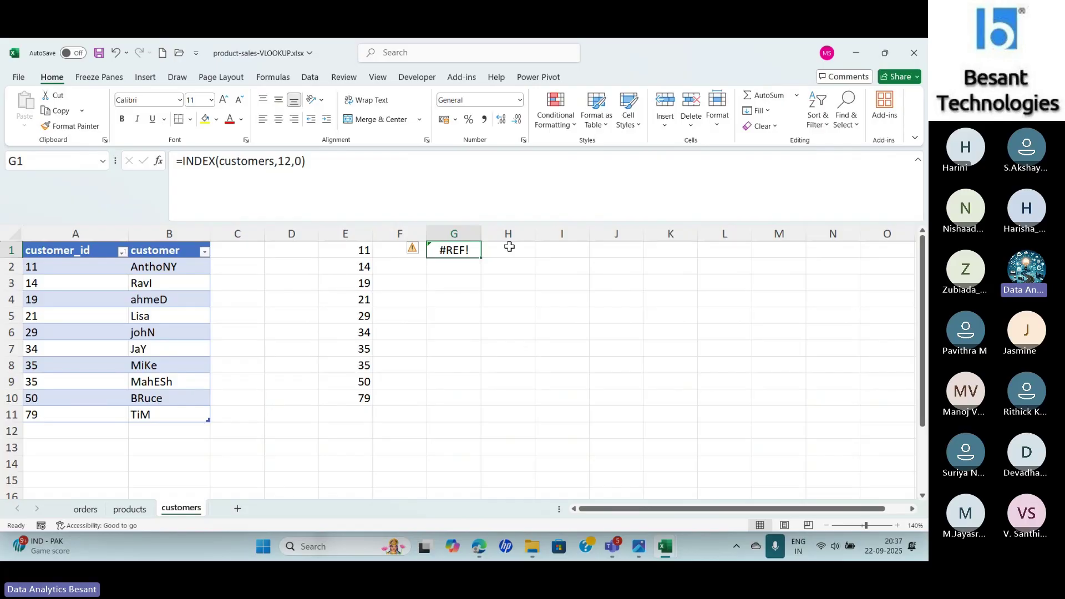
Change the column number in the E1 INDEX formula to 3, beyond the last column of the customers table
click(357, 249)
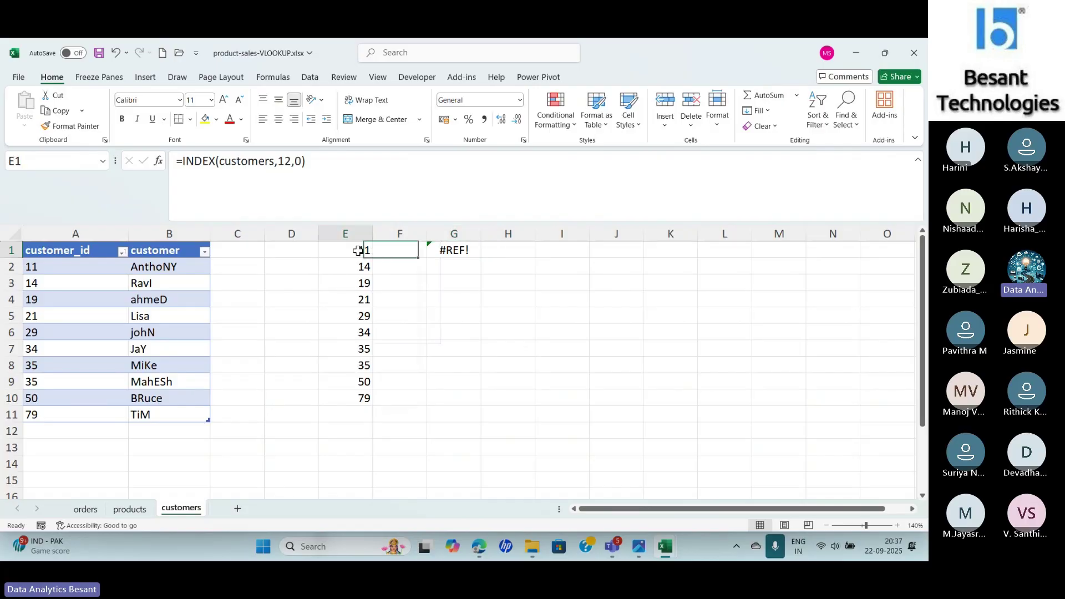
click(295, 161)
key(BackSpace)
text(3)
key(Return)
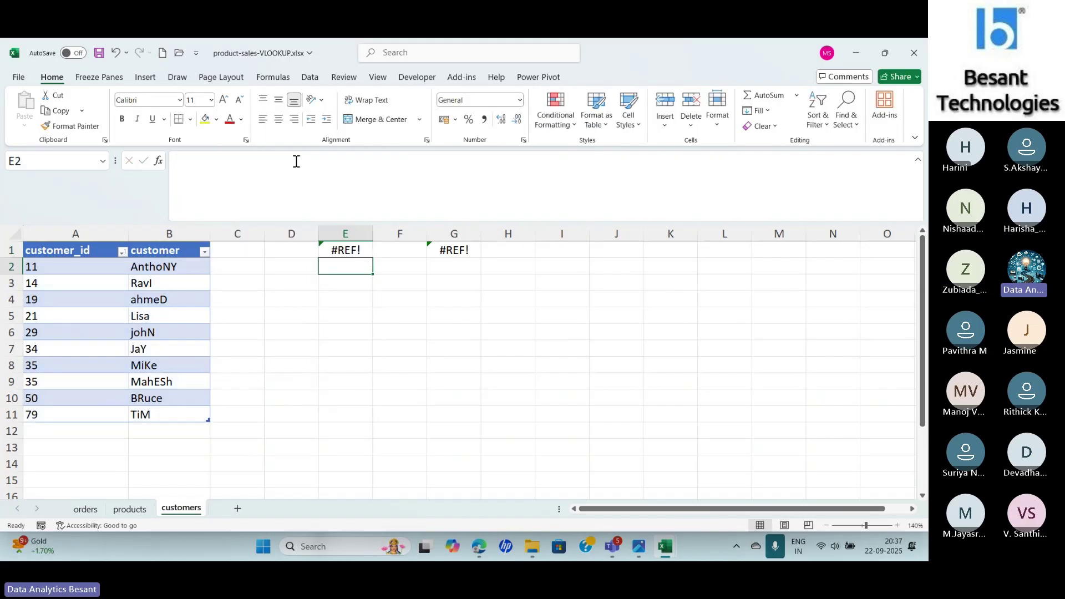
key(Up)
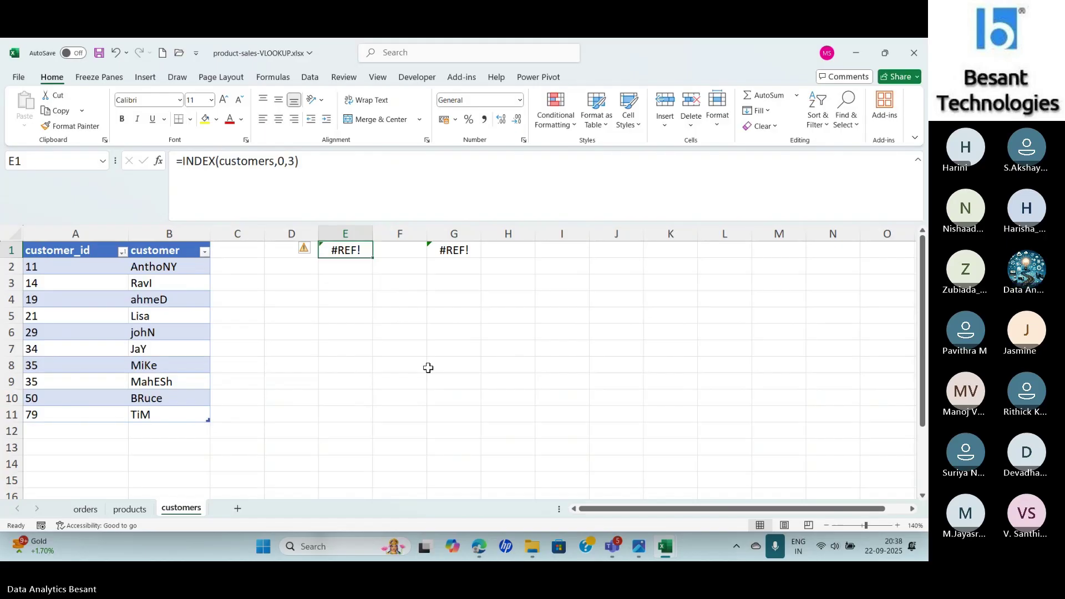
Switch to the movies_db_INDEX-MATCH workbook and look through its languages, movie_actor, movies and financials sheets
key(alt+Tab)
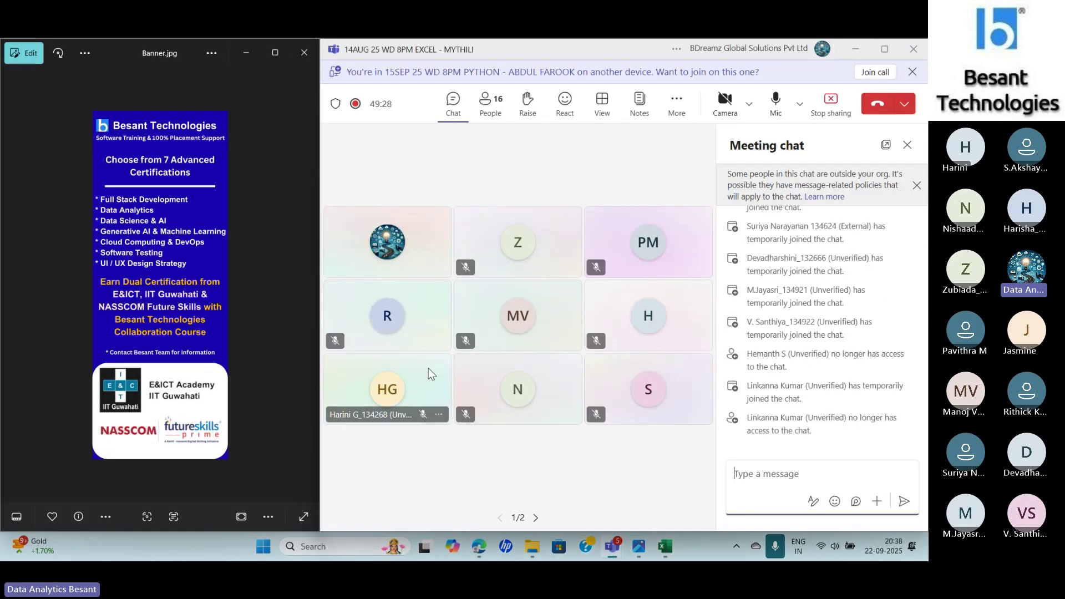
key(alt+Tab)
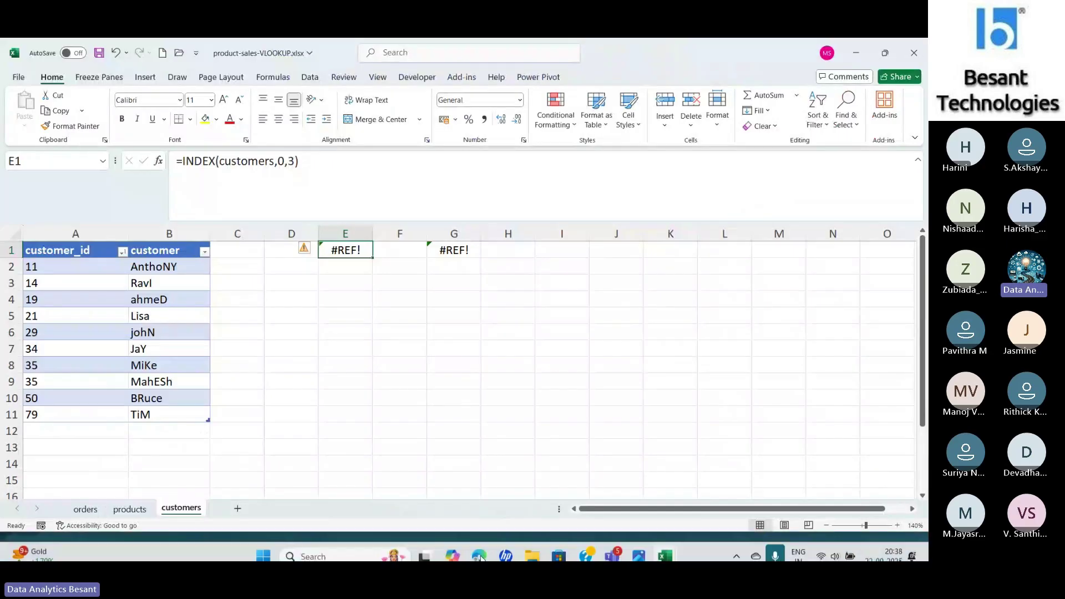
mouse_move(667, 555)
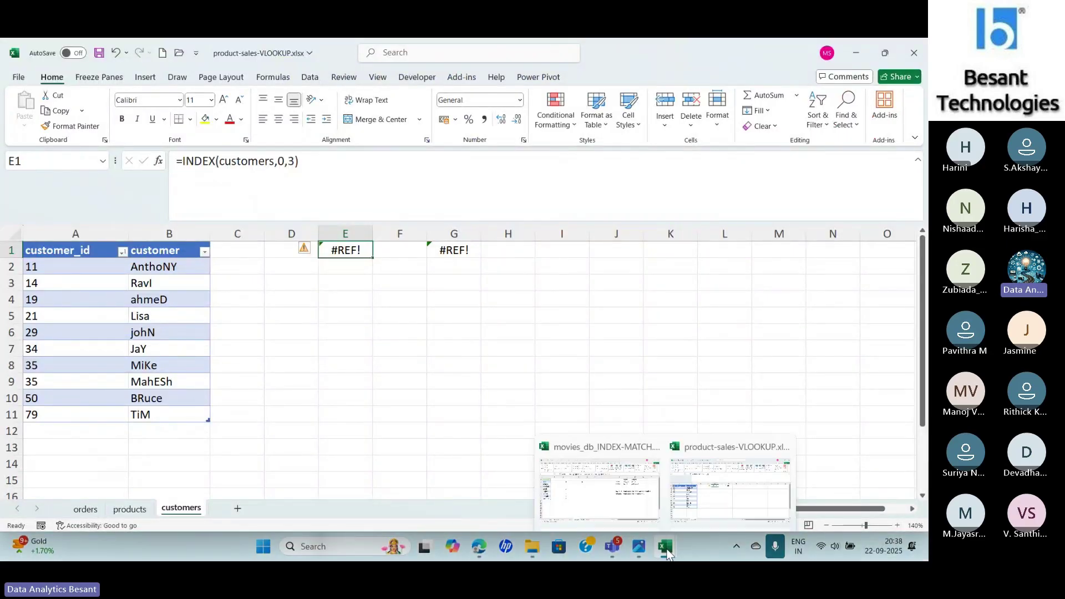
click(601, 474)
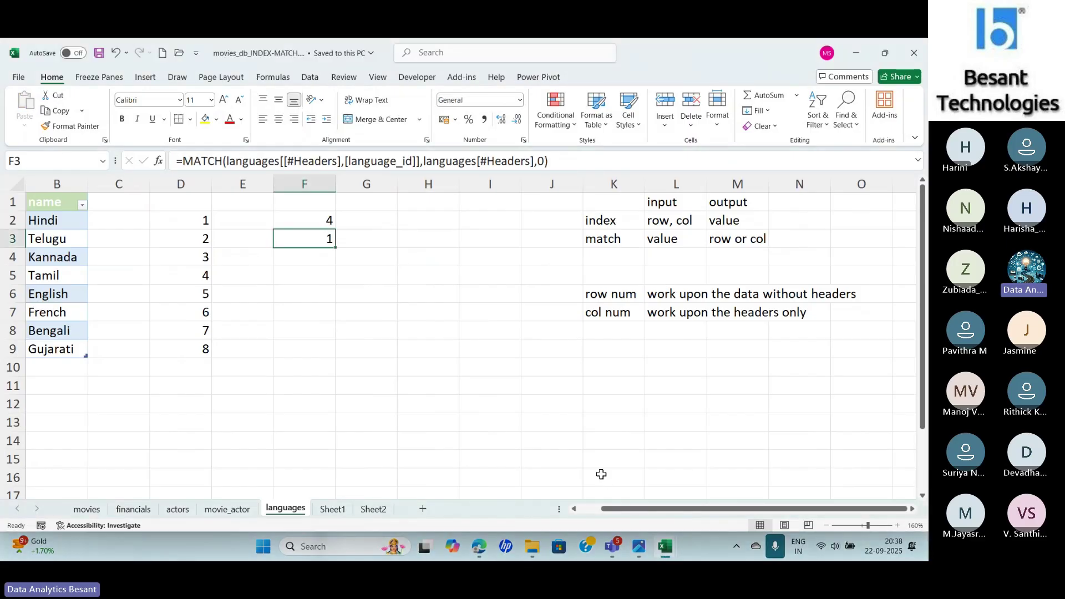
click(227, 509)
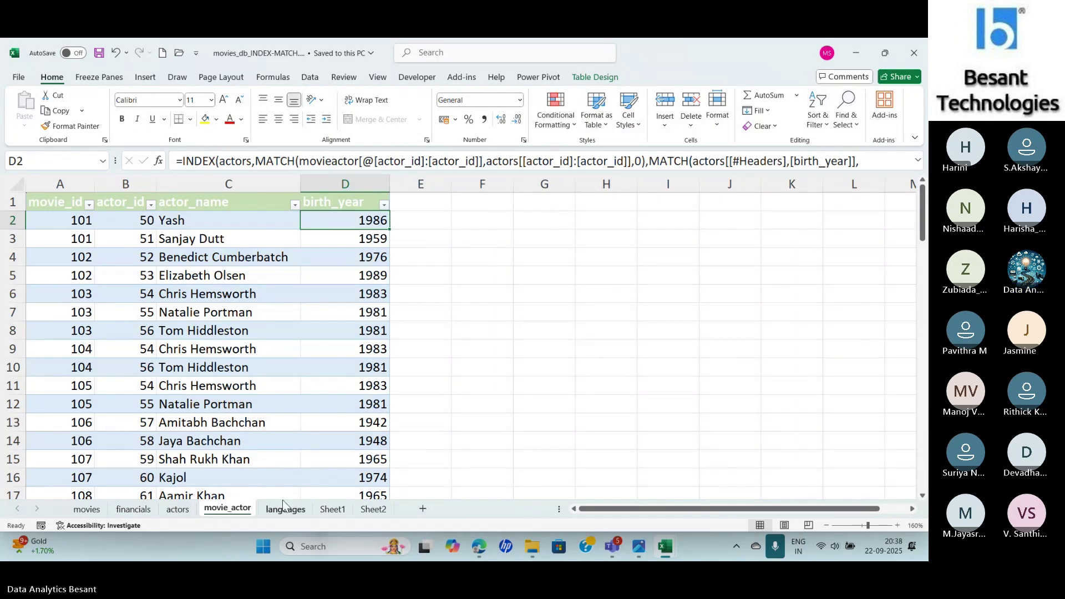
click(86, 509)
ctrl+scroll(82, 517, down, 2)
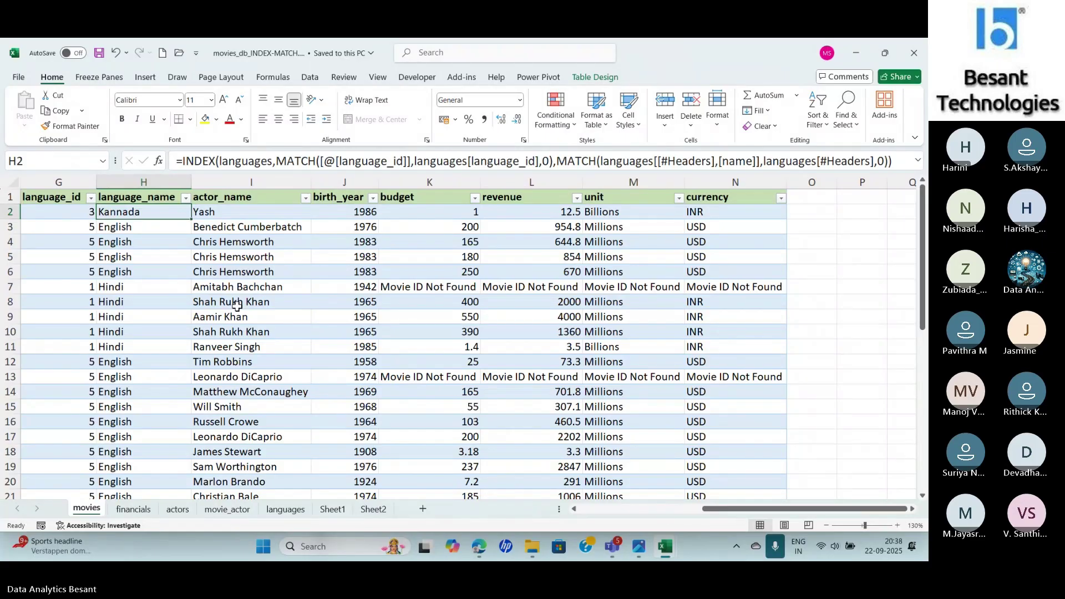
click(129, 508)
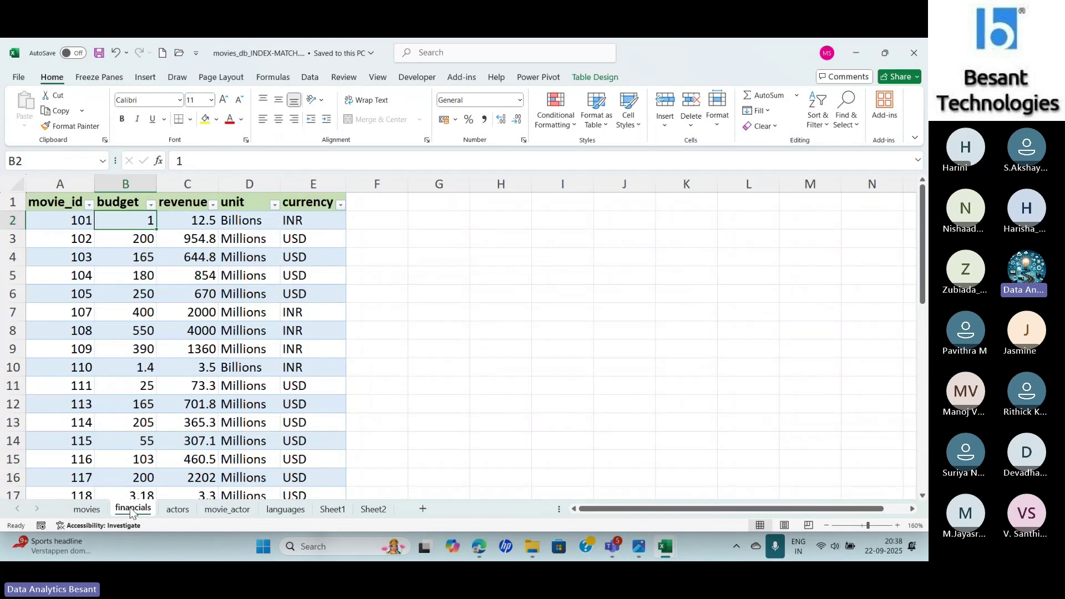
Dismiss the external-participants notice in the Teams meeting chat and return to the movies_db_INDEX-MATCH workbook in Excel
key(alt+Tab)
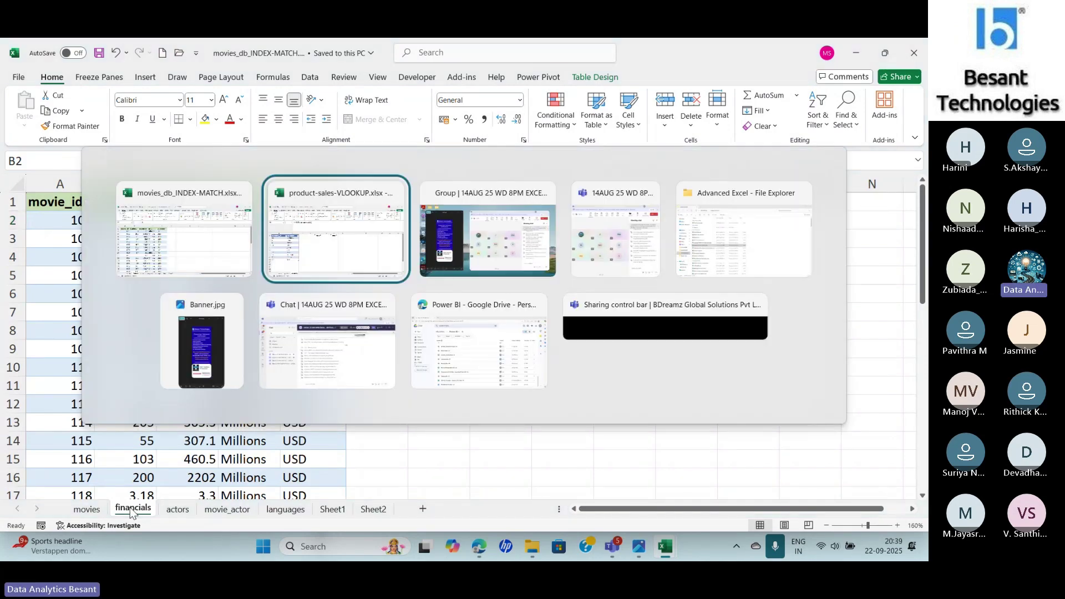
key(alt+Tab)
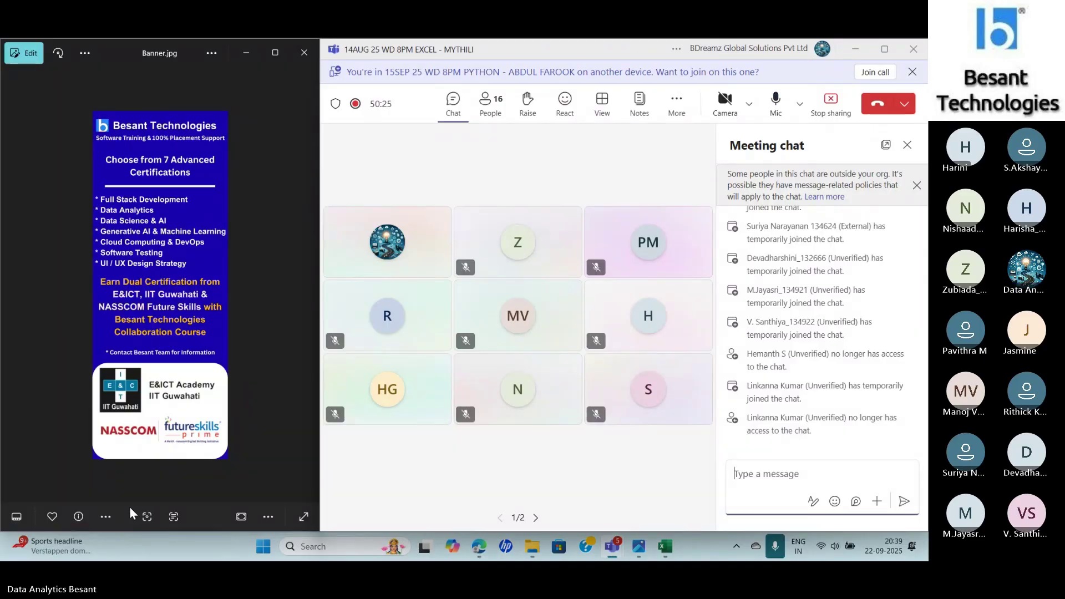
click(916, 186)
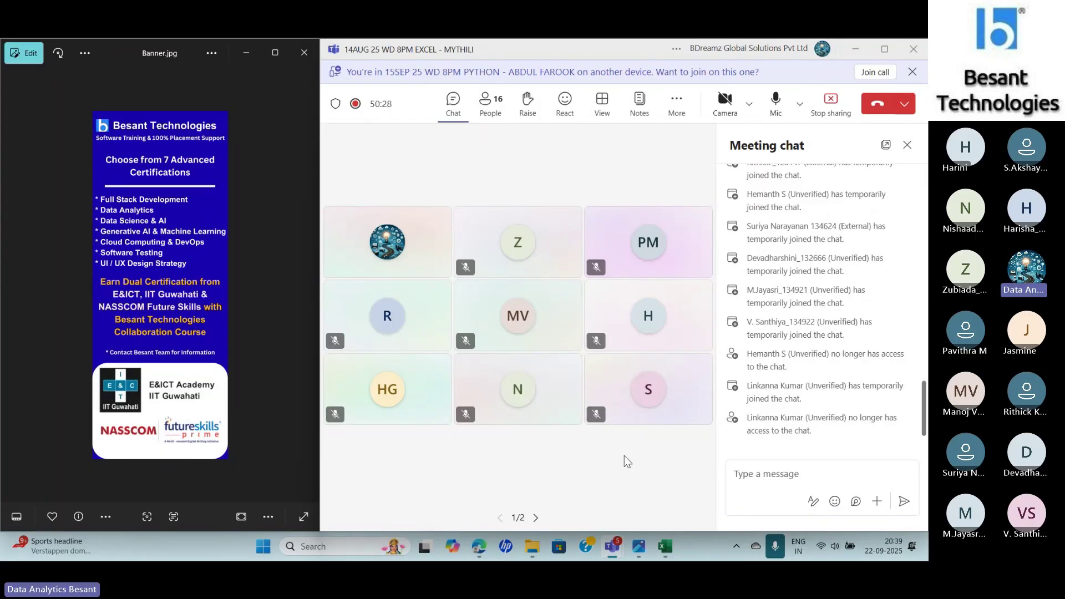
key(alt+Tab)
key(Tab)
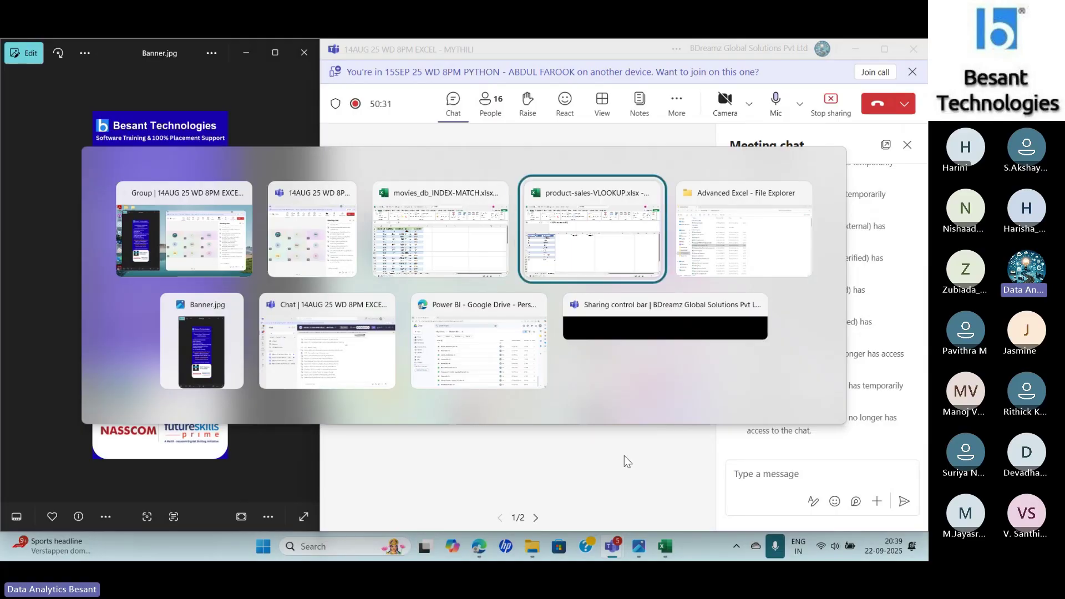
key(Tab)
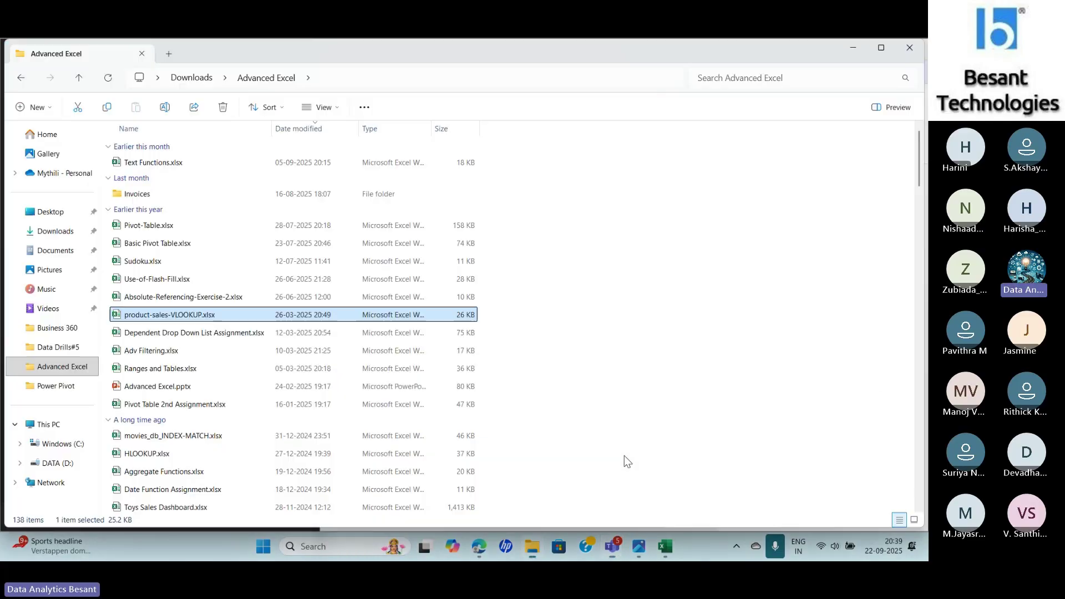
key(alt+Tab)
key(Tab)
key(Tab)
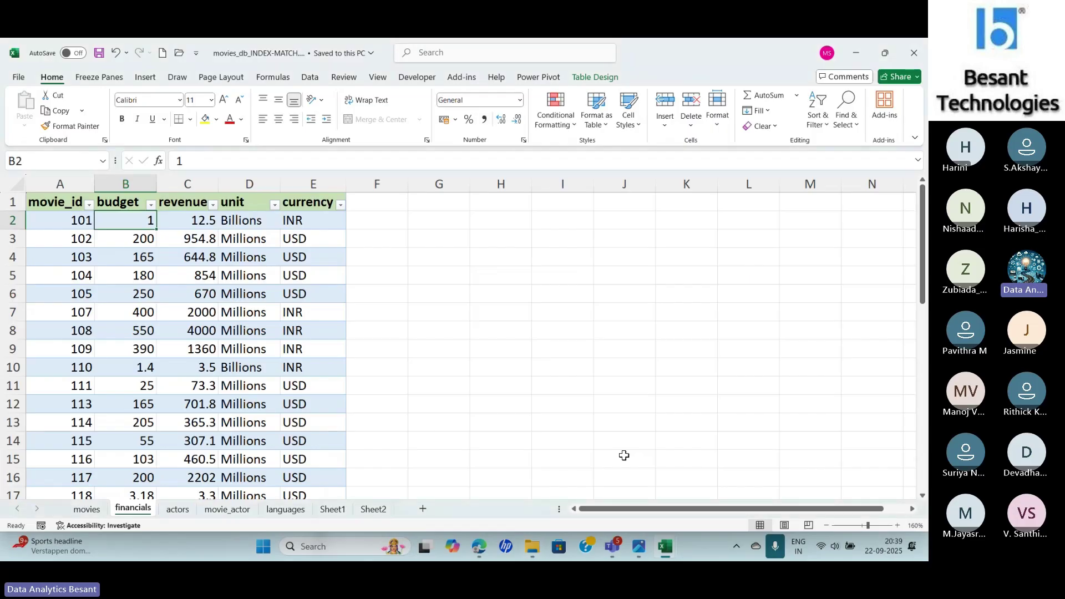
Open Sheet2 with the array and reference format examples of INDEX and enlarge it to 140%
click(338, 513)
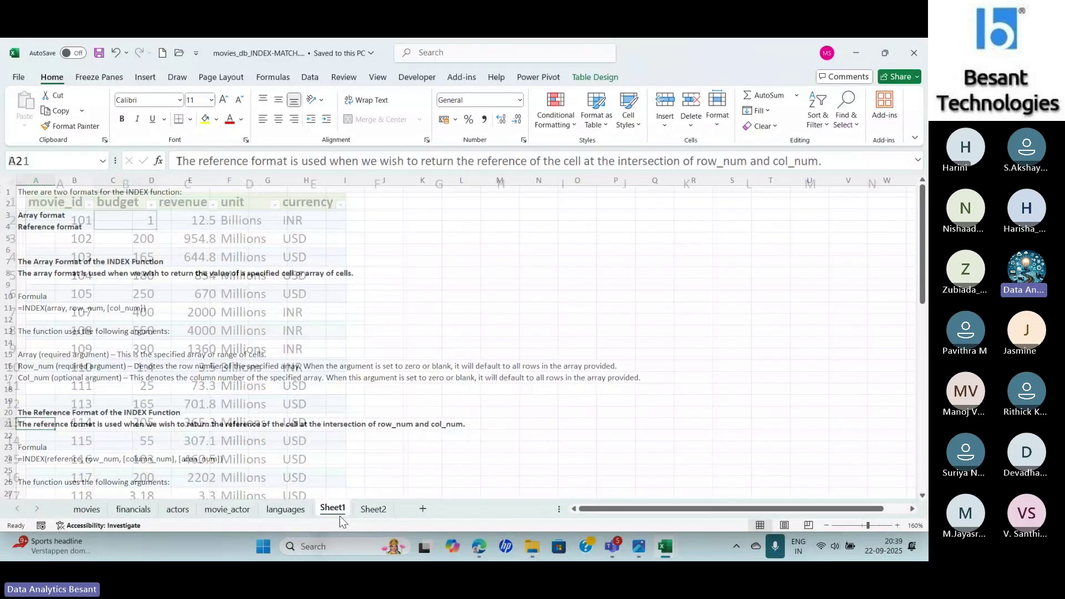
click(375, 513)
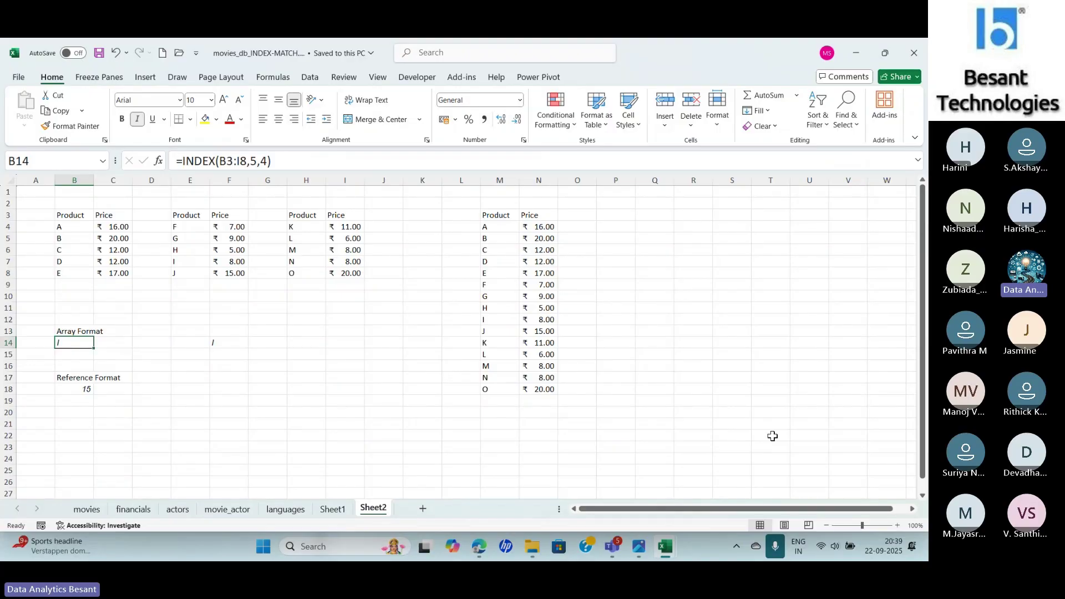
click(898, 525)
click(898, 525)
click(898, 525)
click(898, 525)
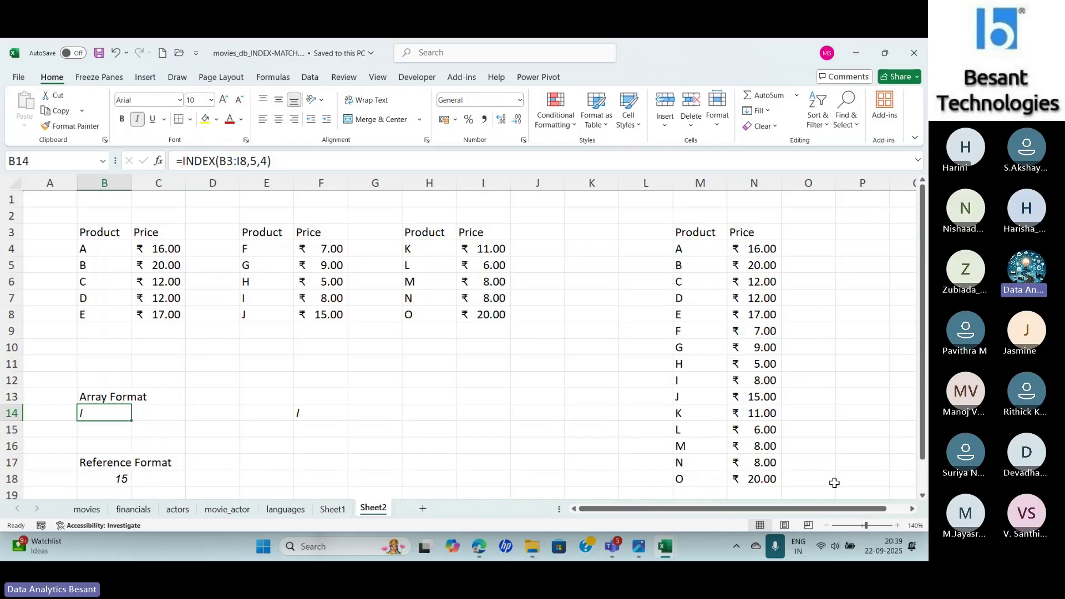
Review the lookup tables on the actors and movie_actor sheets and the movies table from its first column
click(178, 510)
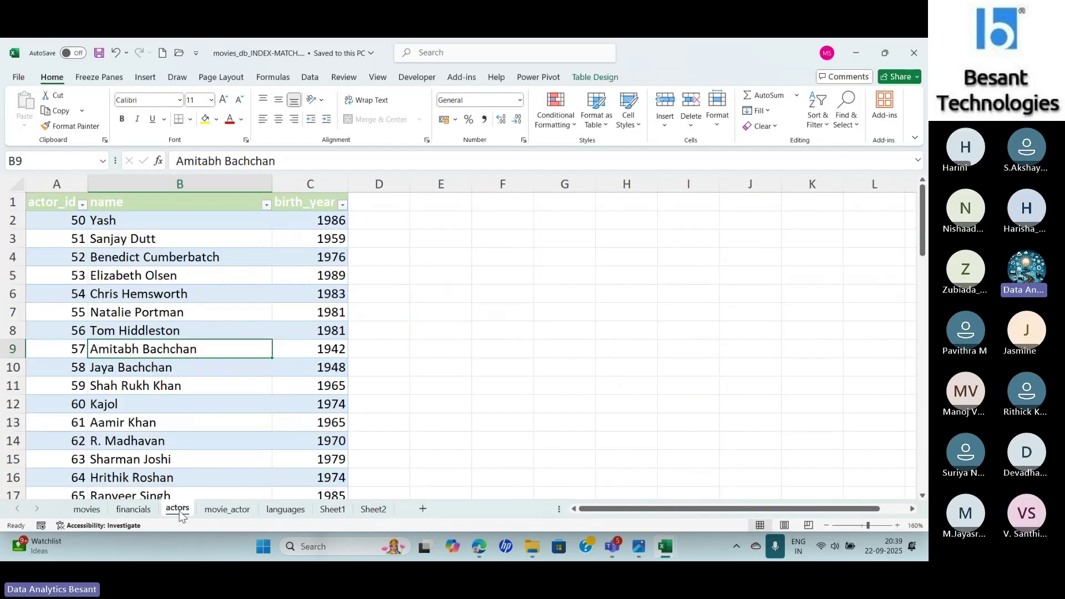
click(227, 510)
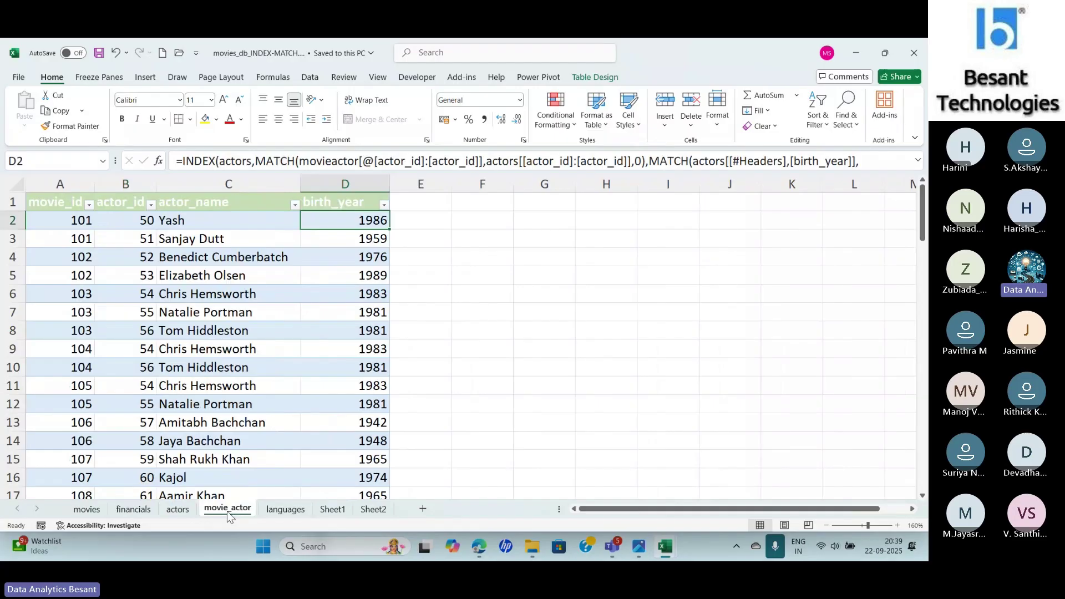
click(86, 510)
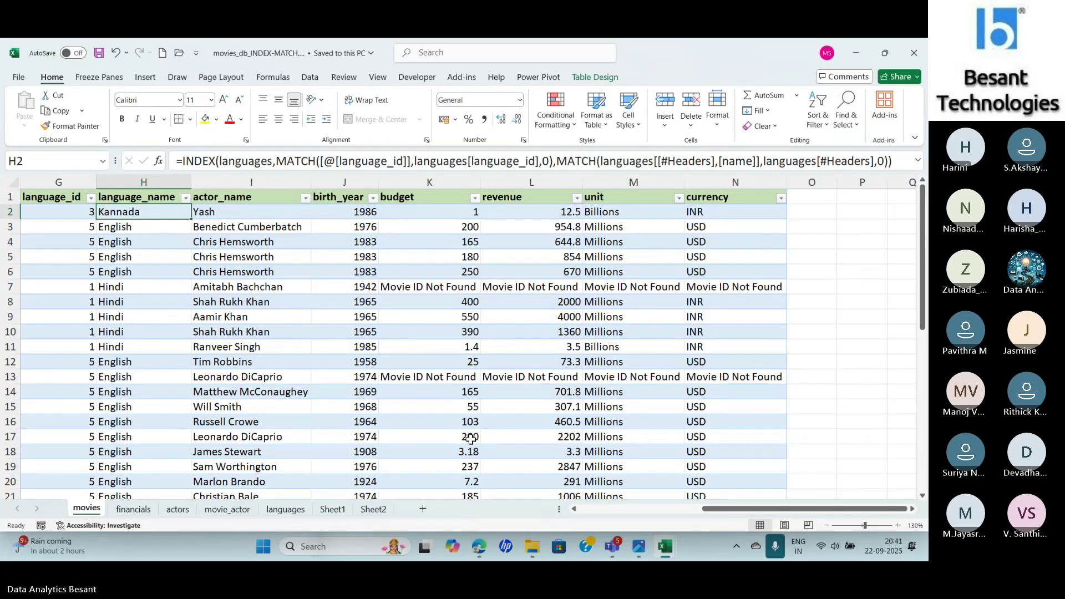
click(643, 507)
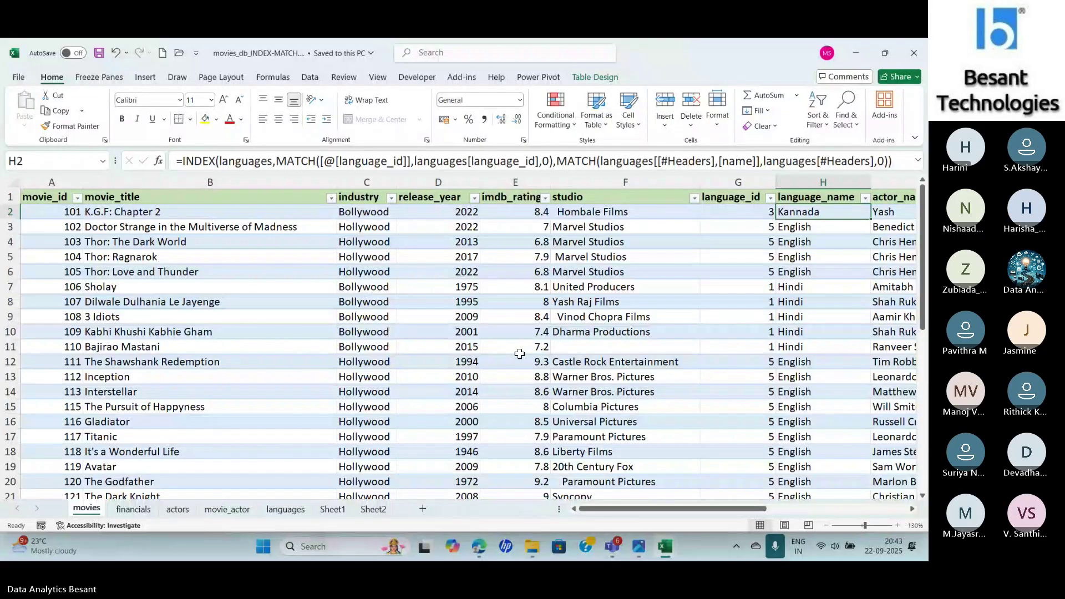
Look through the remaining sheets from financials to Sheet2, then switch to the Teams meeting window
click(136, 509)
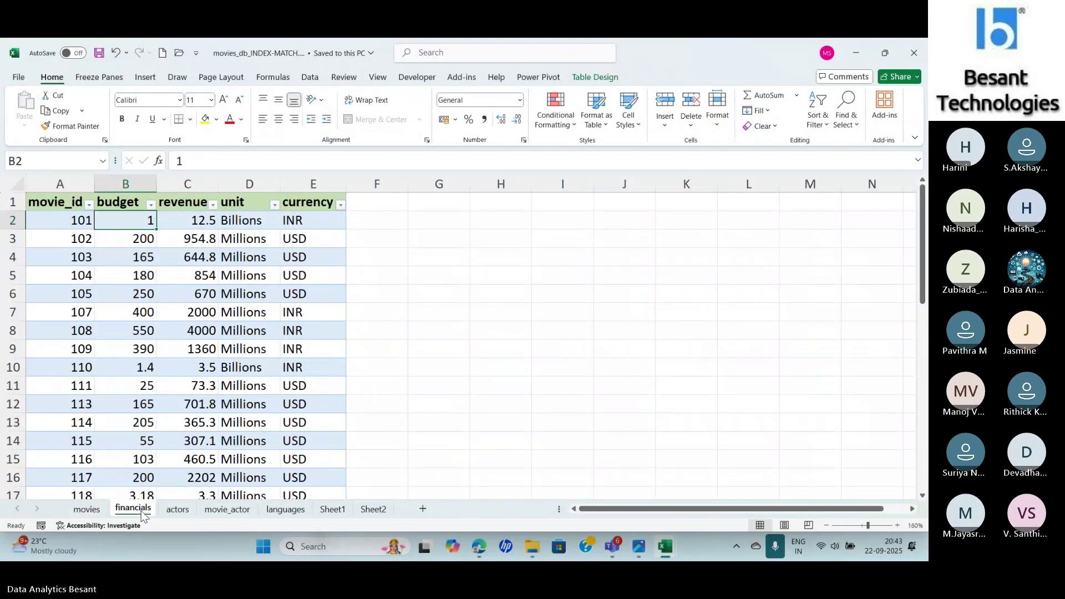
click(178, 509)
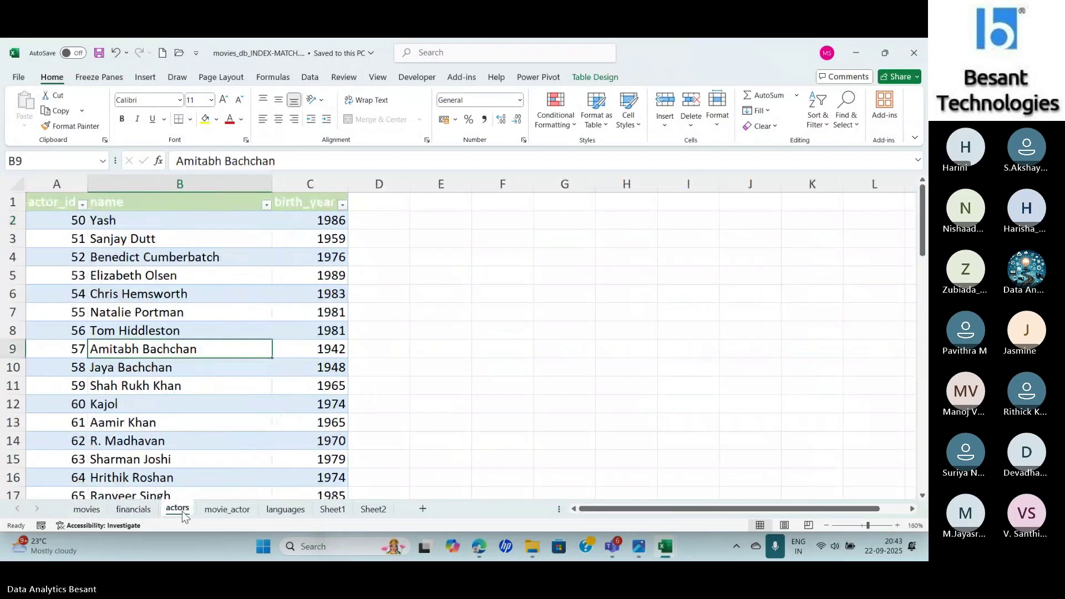
click(231, 512)
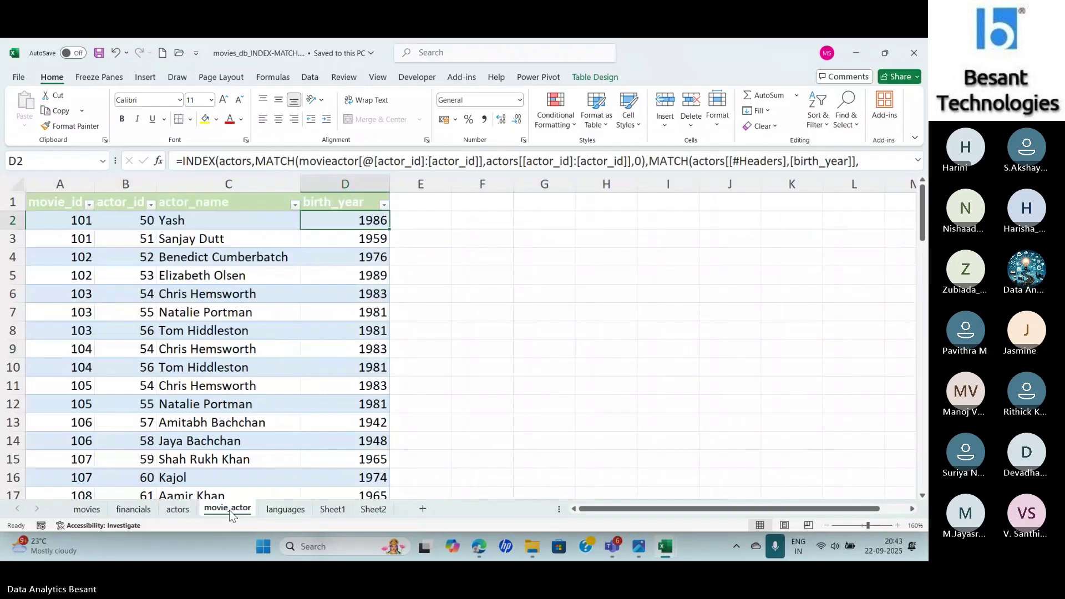
click(284, 510)
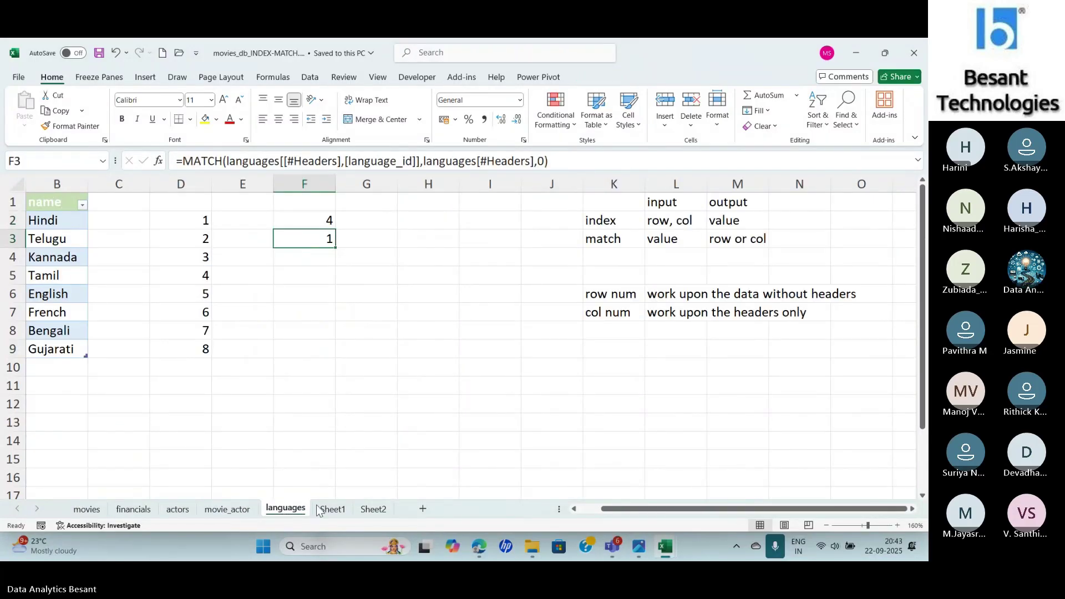
click(333, 509)
click(374, 509)
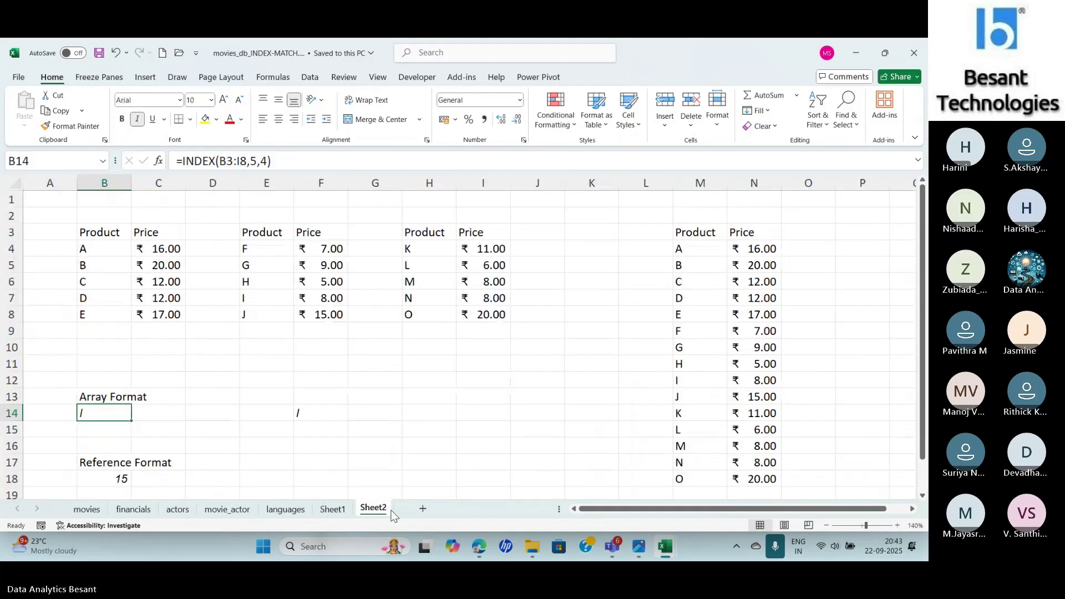
mouse_move(619, 548)
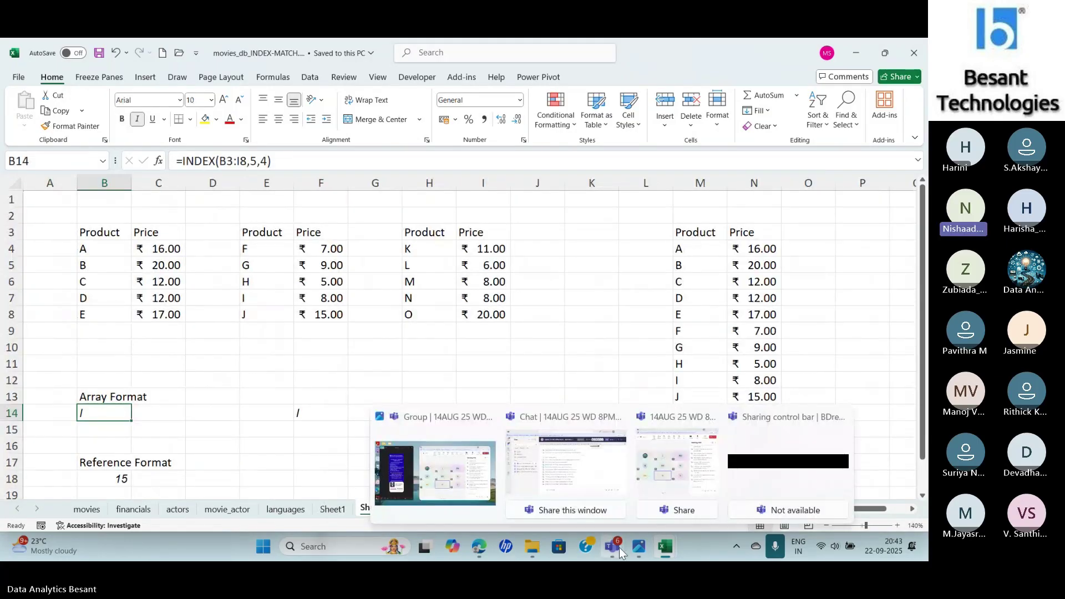
click(447, 463)
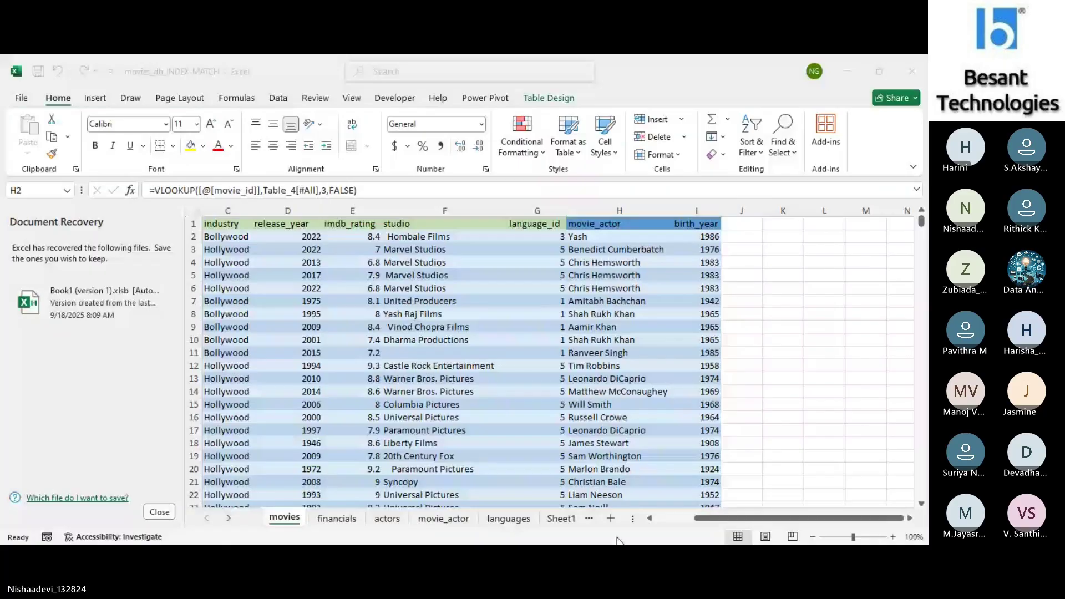
Open the movie_actor sheet and close the Document Recovery pane
click(443, 518)
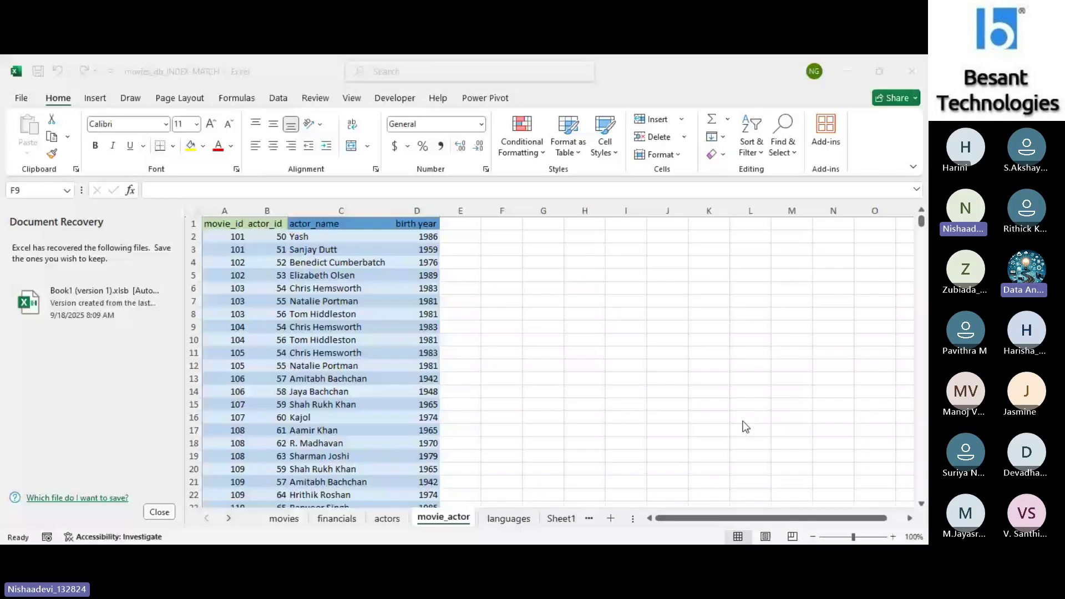
key(alt+Tab)
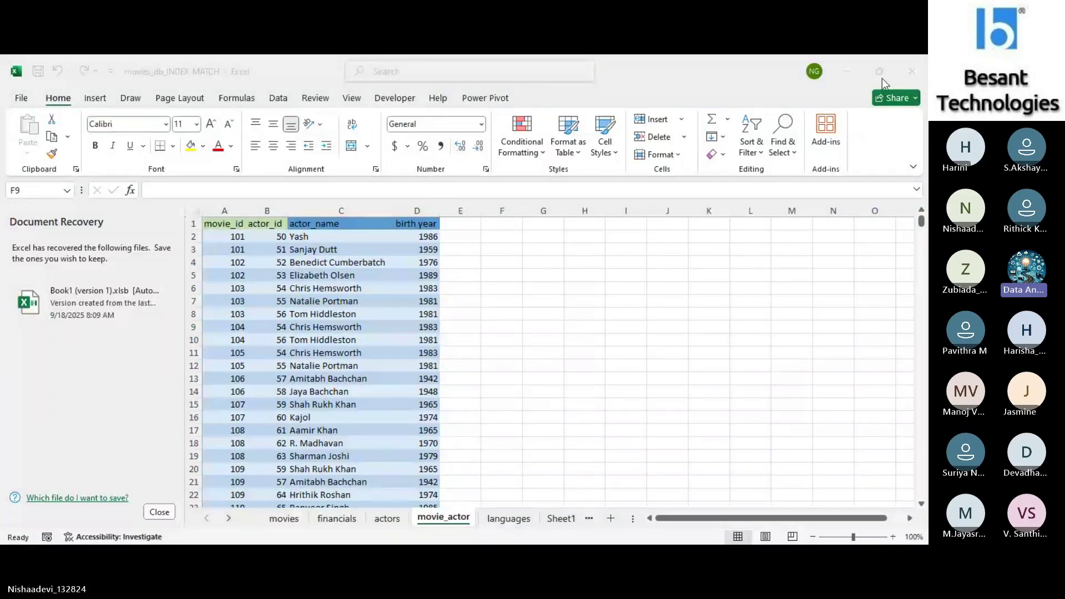
click(903, 75)
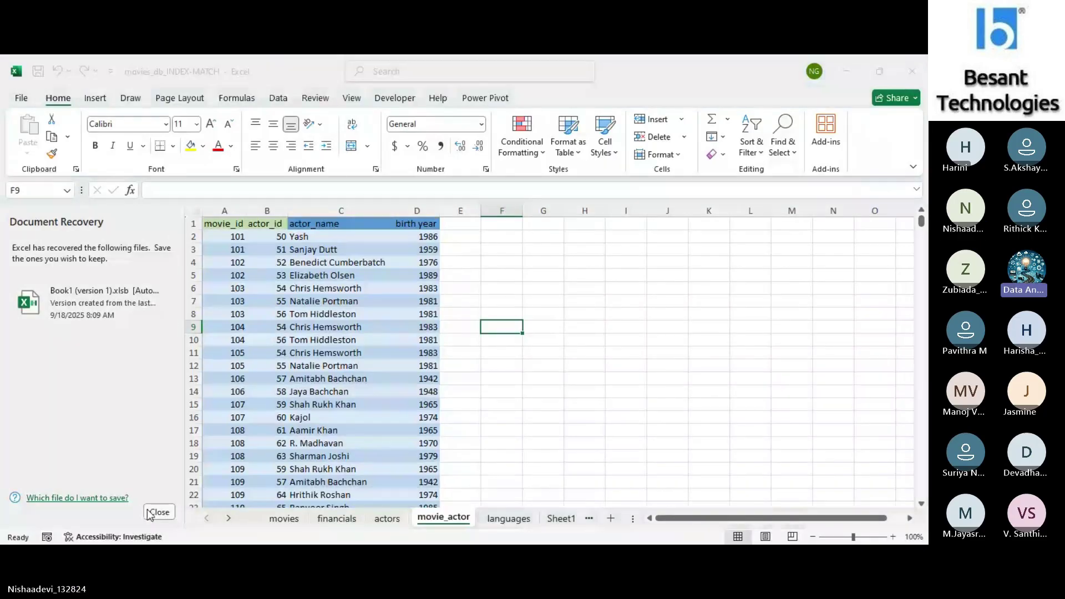
click(285, 255)
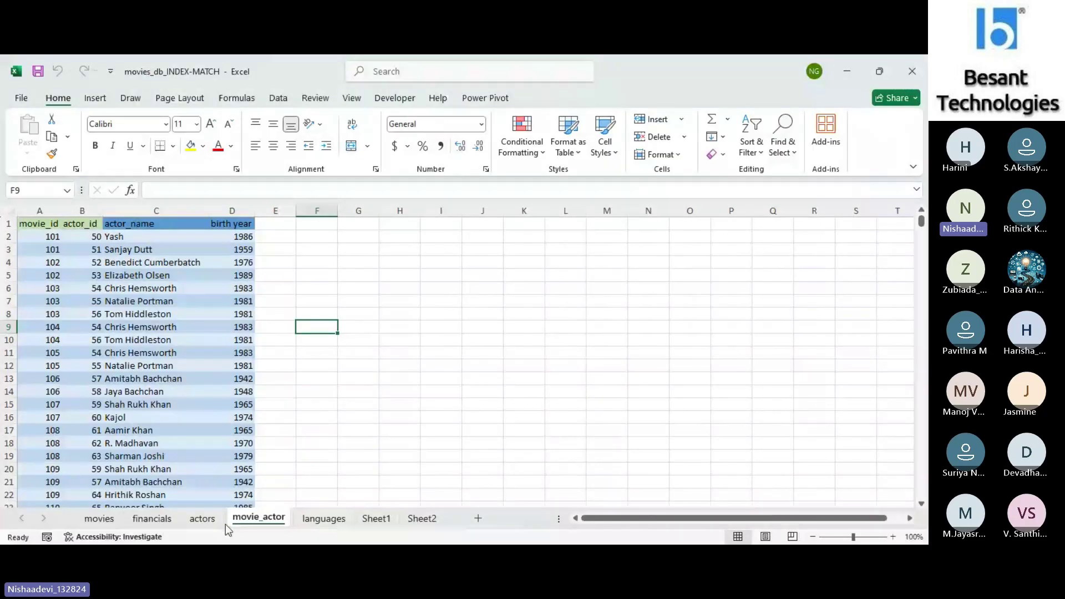
Compare the birth years on the actors sheet with the VLOOKUP formulas on the movie_actor and movies sheets
click(209, 520)
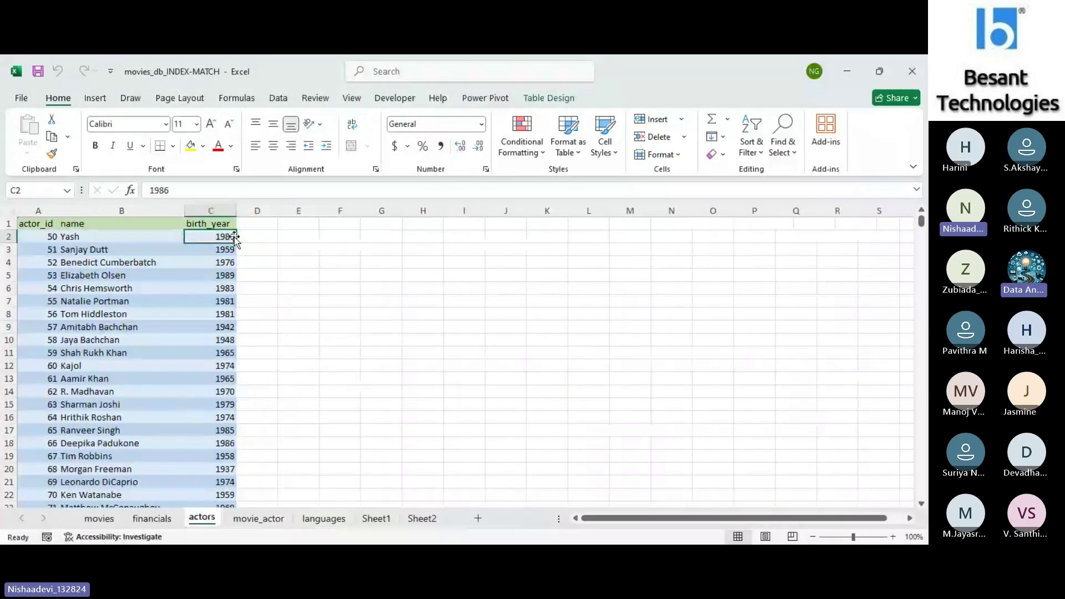
click(258, 518)
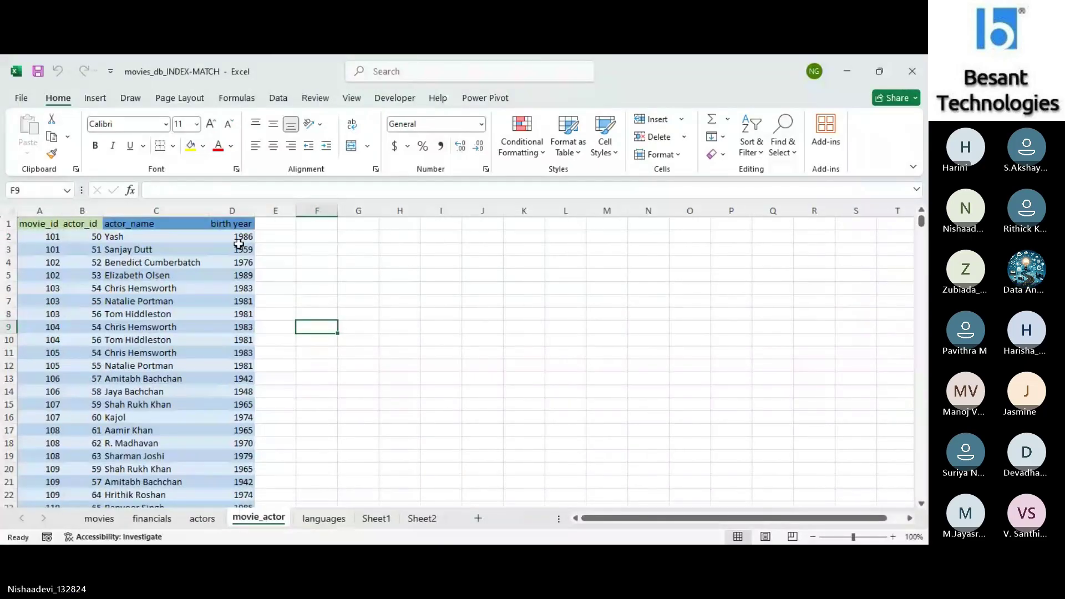
click(232, 250)
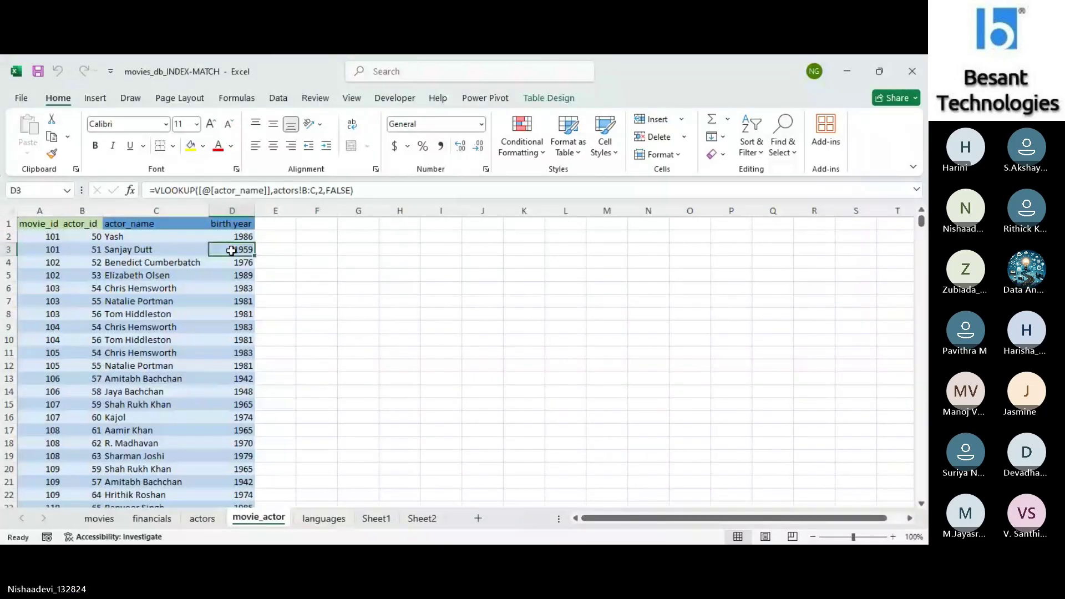
click(104, 518)
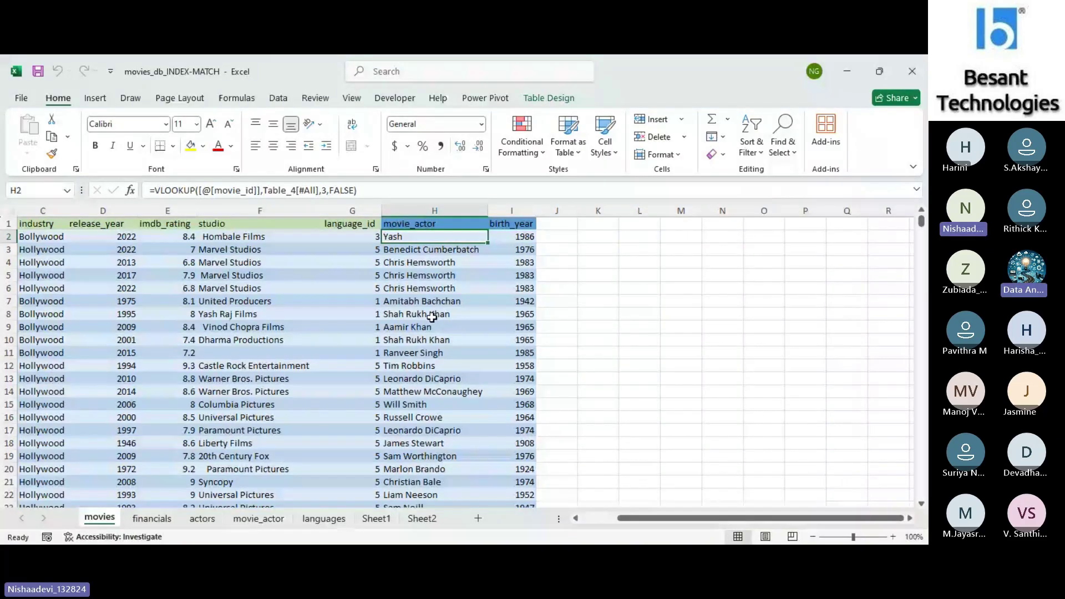
click(259, 518)
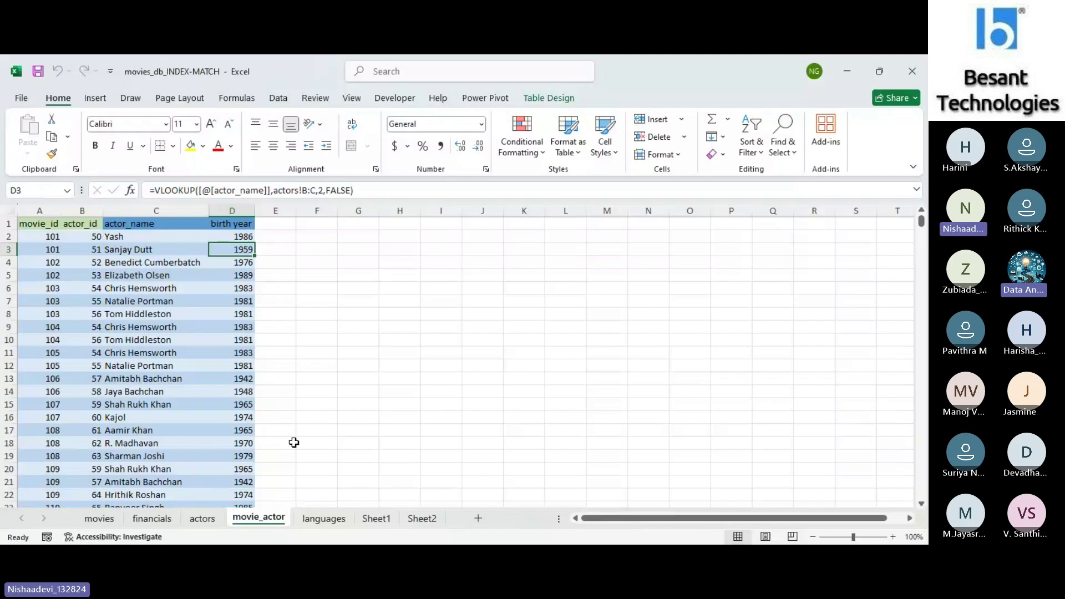
click(107, 521)
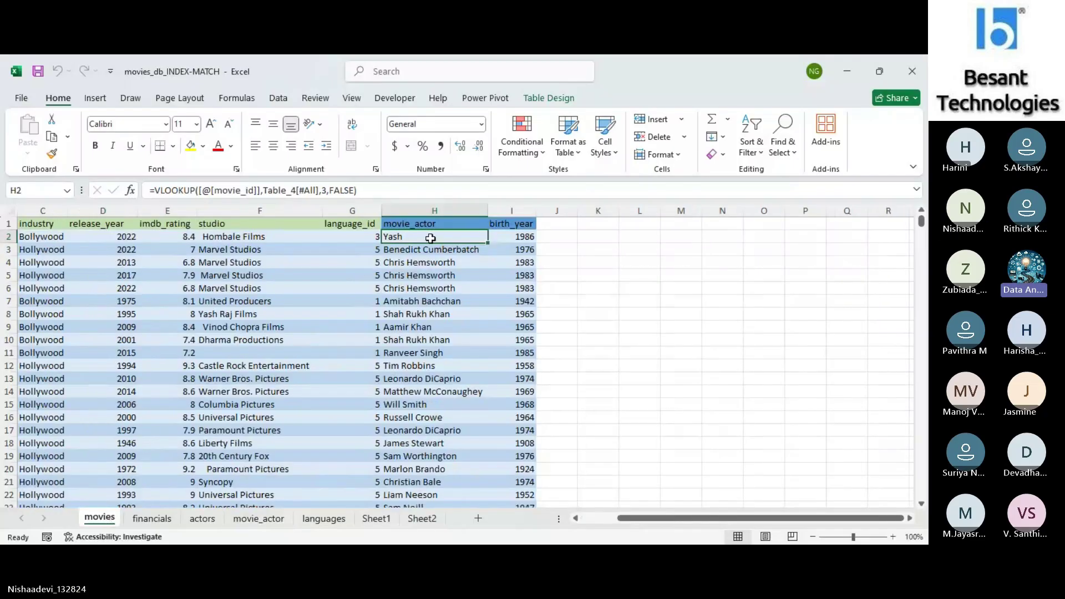
Overwrite the movie_actor formula for Interstellar in H14 of the movies sheet with s
click(425, 393)
text(s)
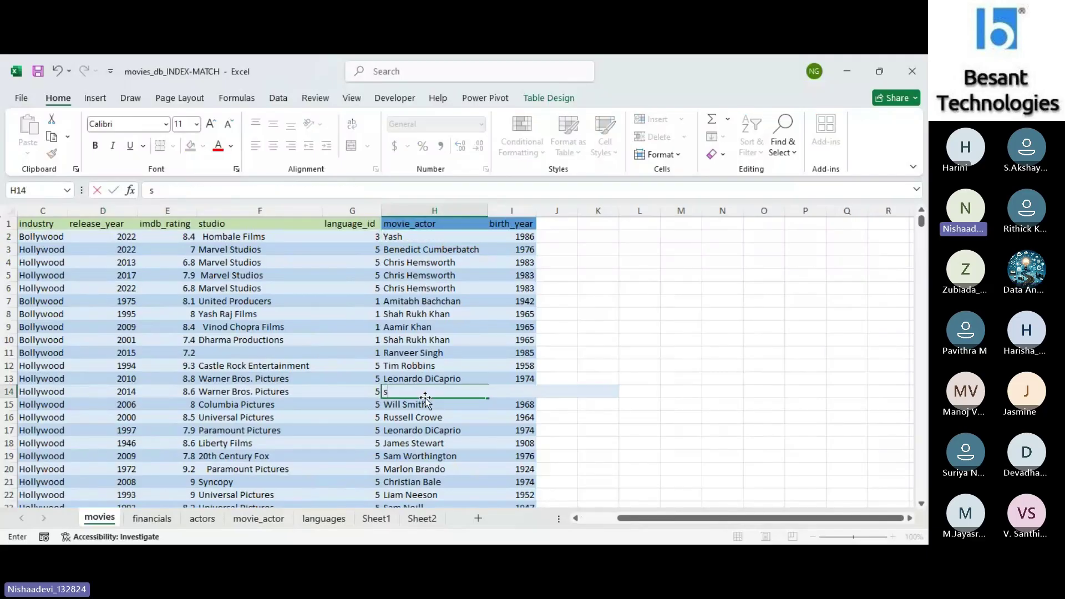
key(BackSpace)
text(=VLOOKUP([@[movie_id]],Table_4[#All],3,FALSE))
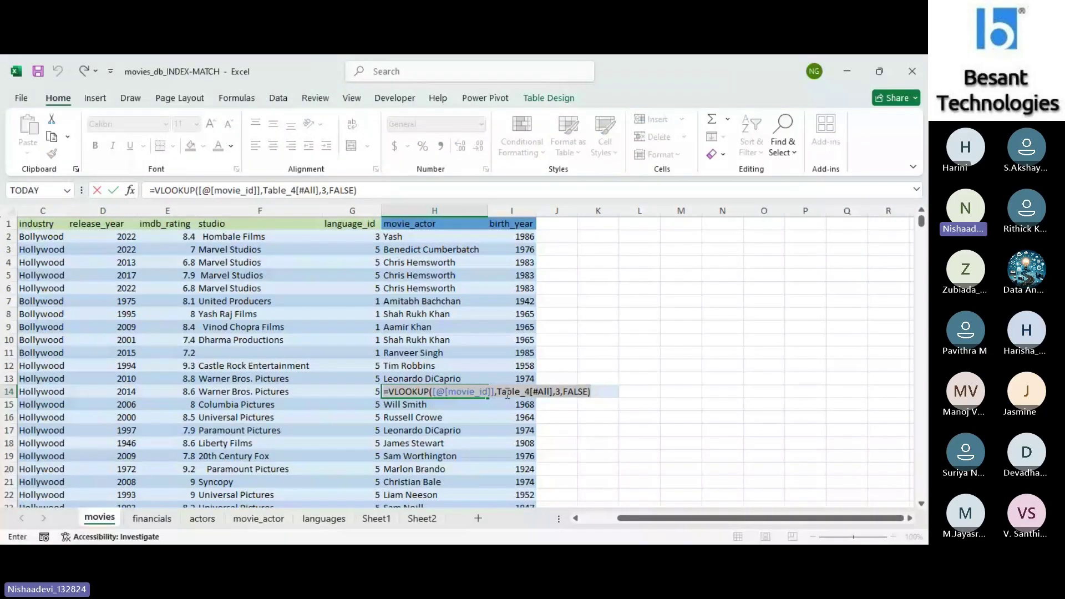
text(s)
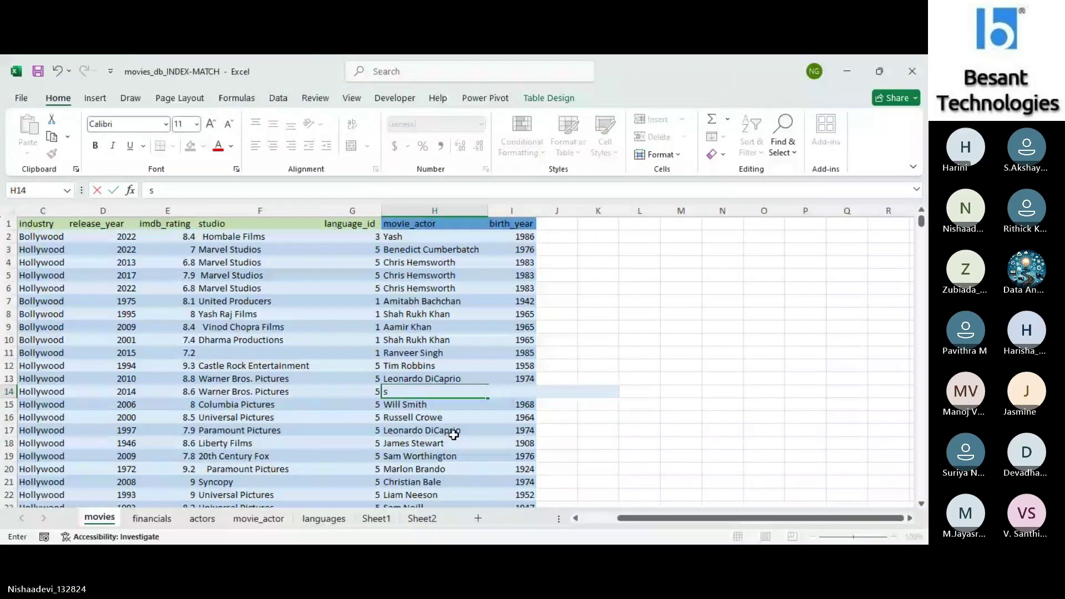
Examine the movies table across its rows and columns, checking the actors sheet in between
scroll(454, 440, down, 3)
scroll(456, 440, down, 1)
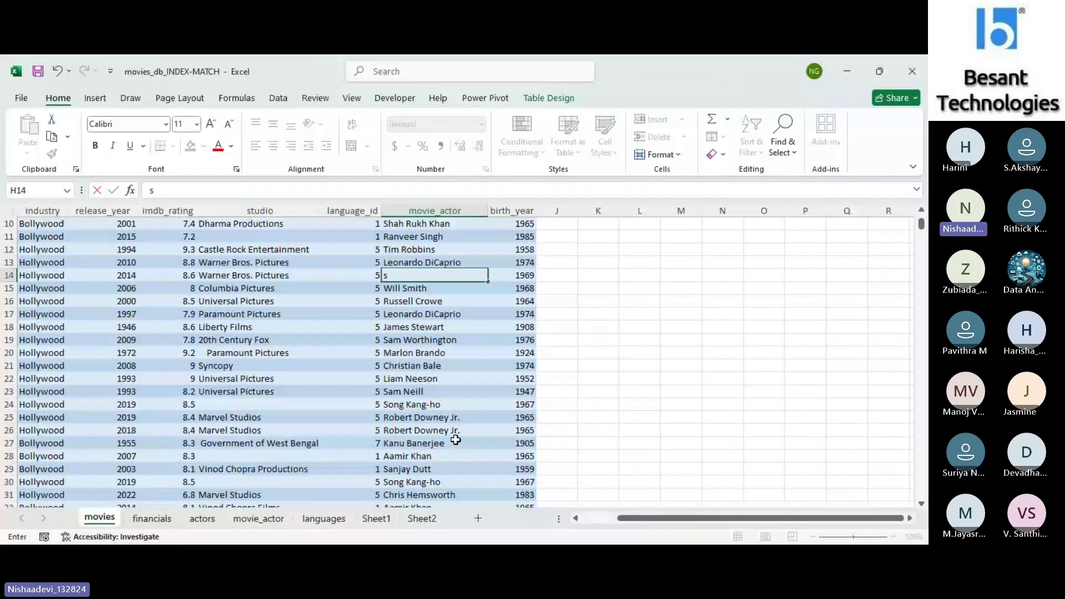
scroll(456, 439, down, 3)
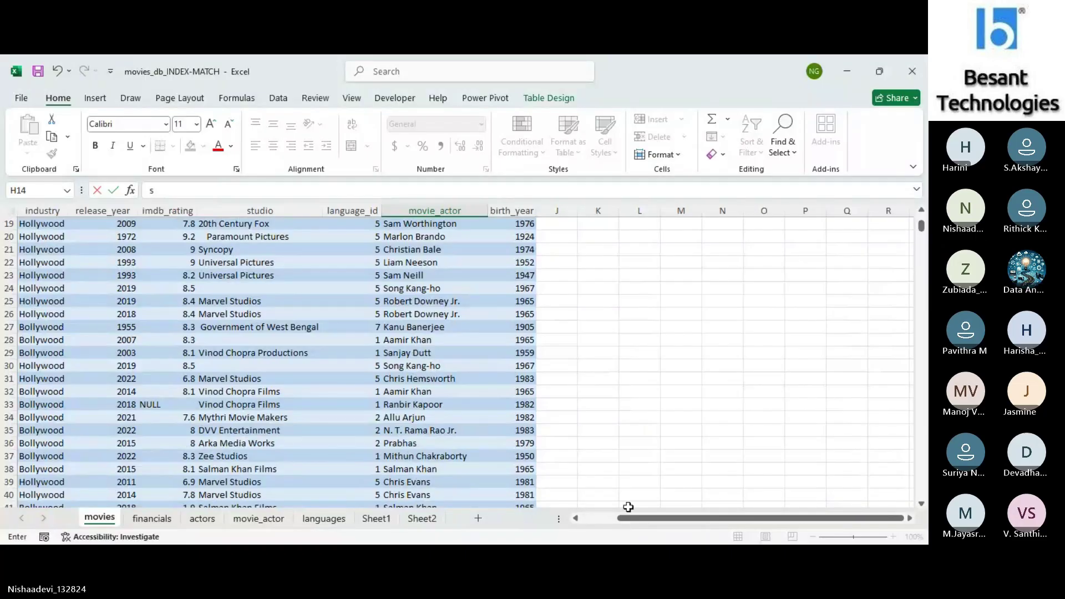
drag(629, 517, 577, 512)
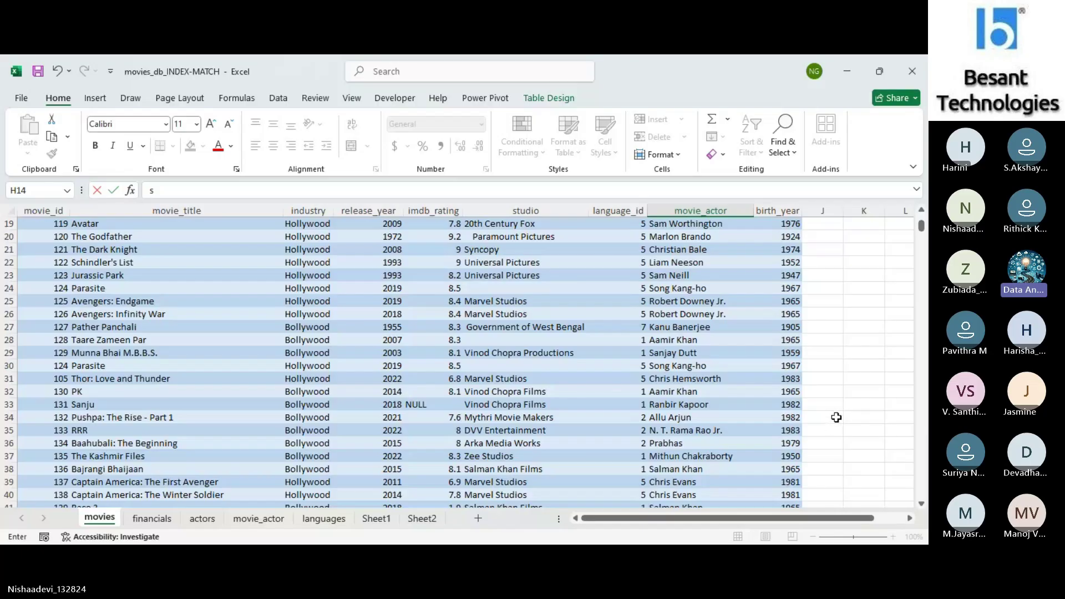
scroll(837, 417, up, 1)
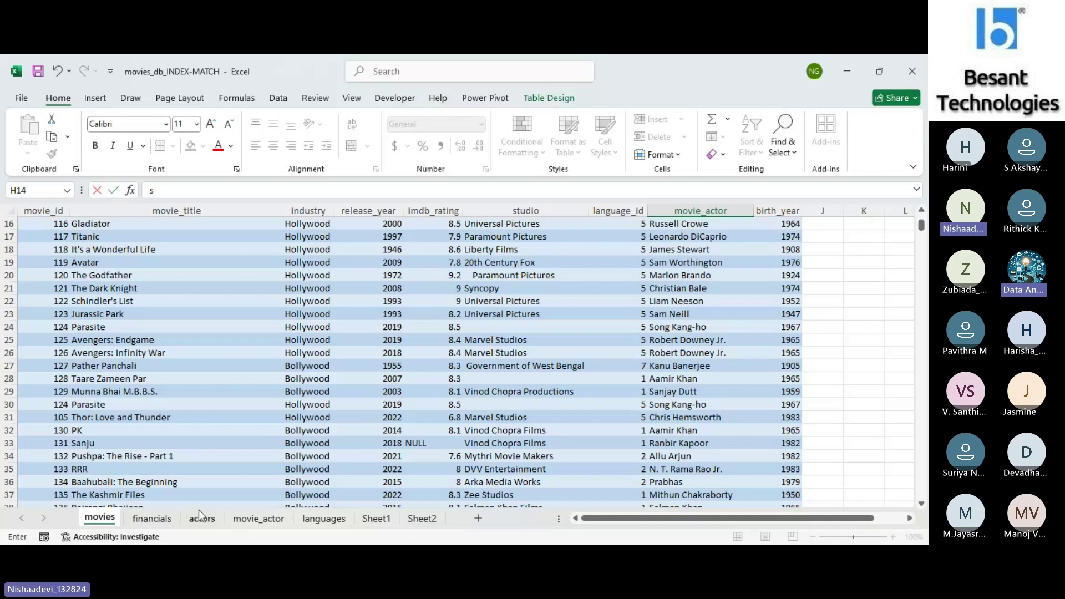
click(208, 521)
click(209, 522)
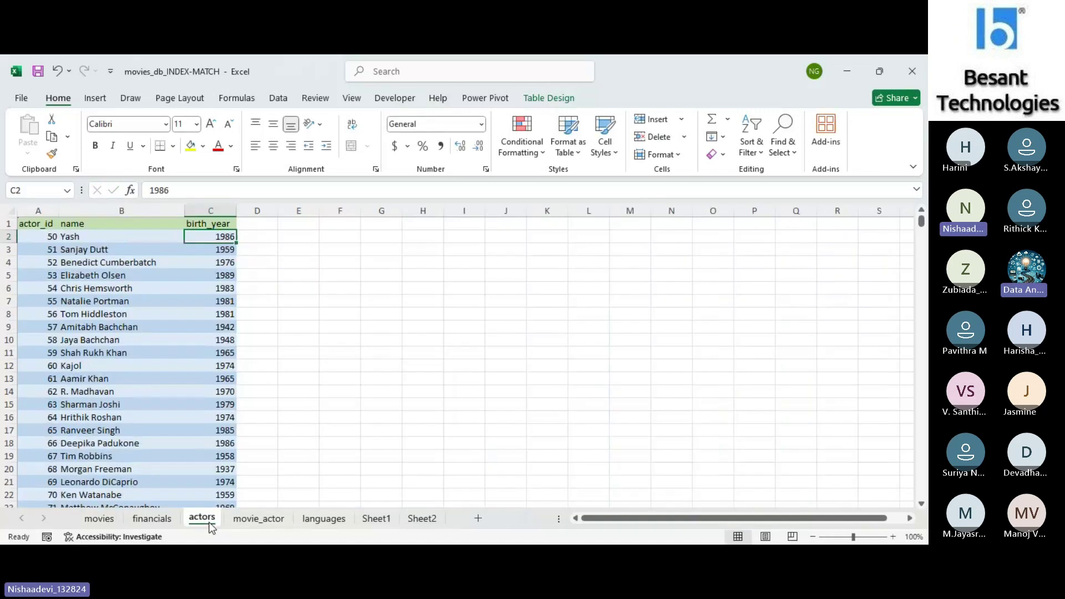
click(113, 523)
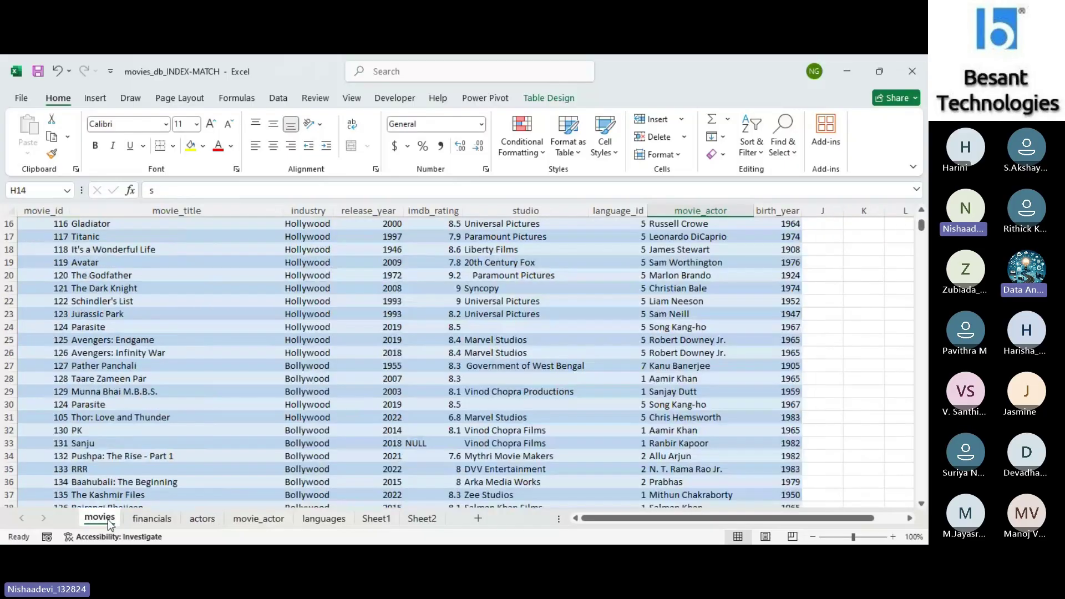
scroll(148, 435, up, 2)
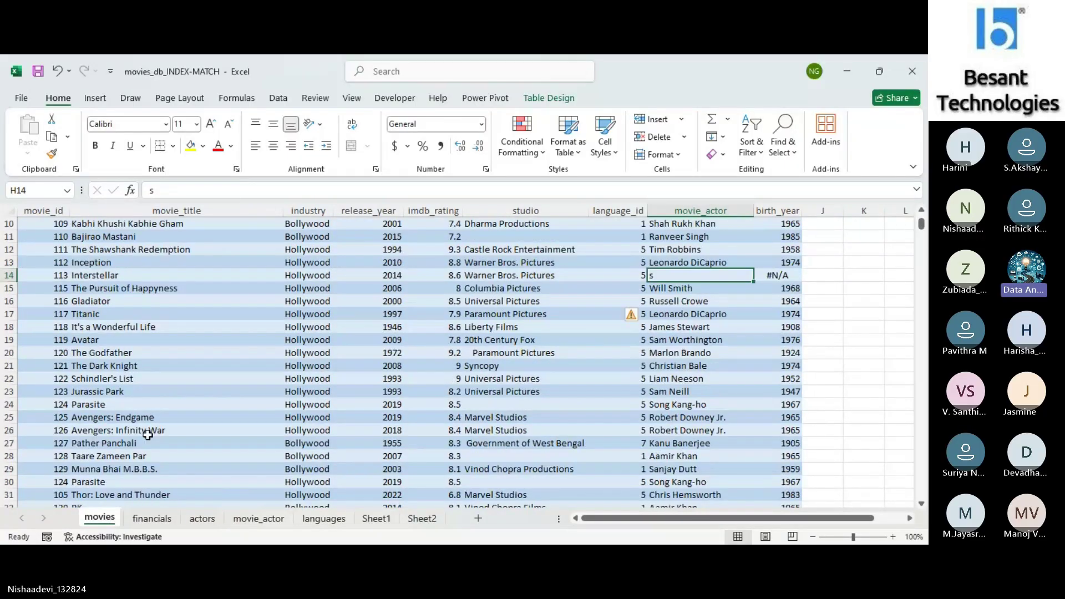
scroll(147, 436, up, 3)
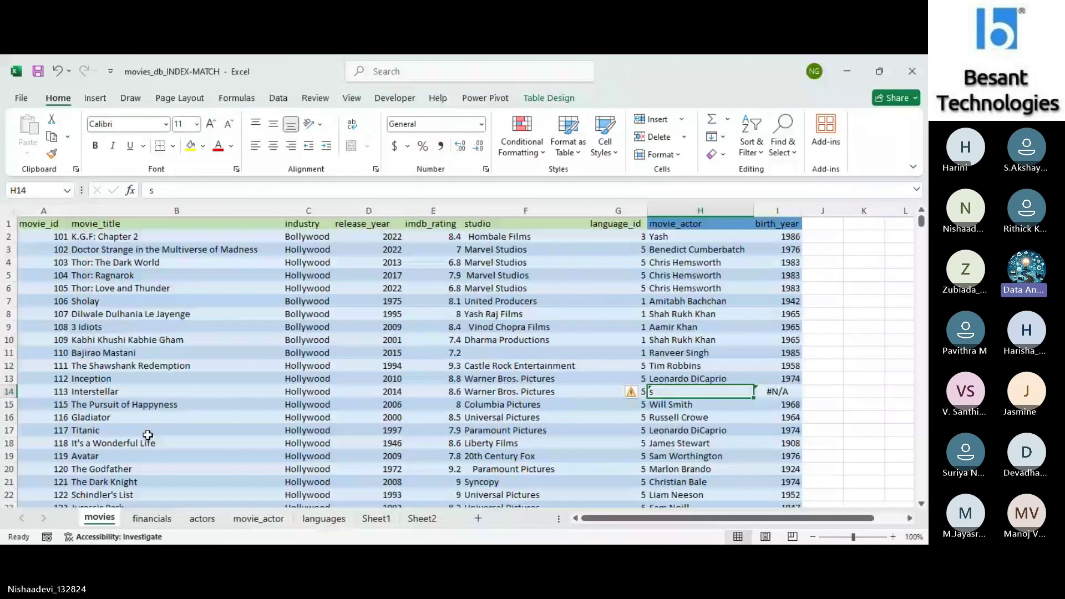
Review the movie_id data on the movie_actor and financials sheets
click(244, 520)
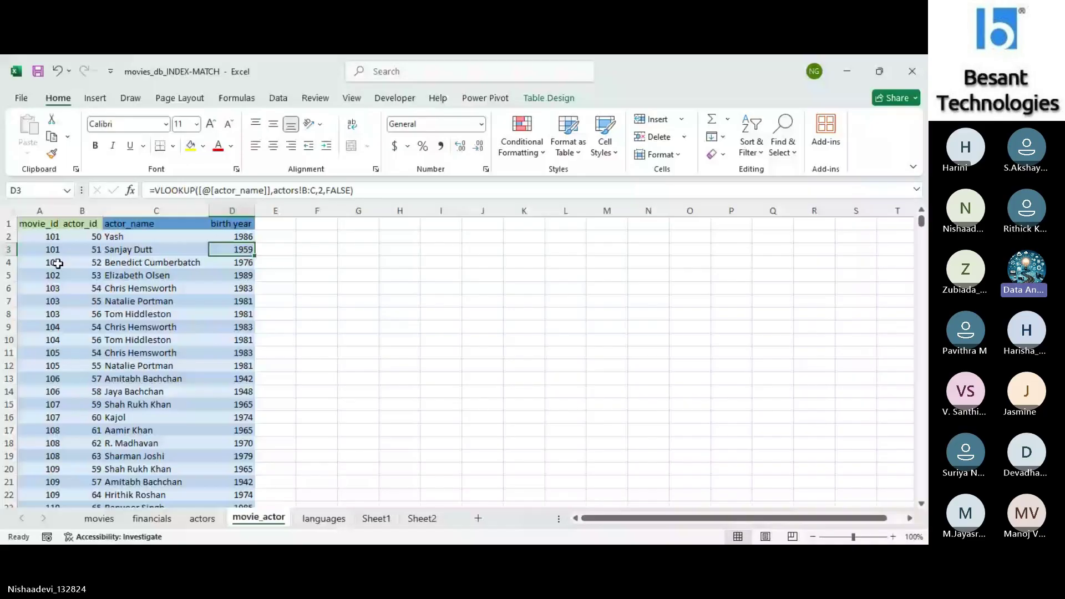
click(169, 517)
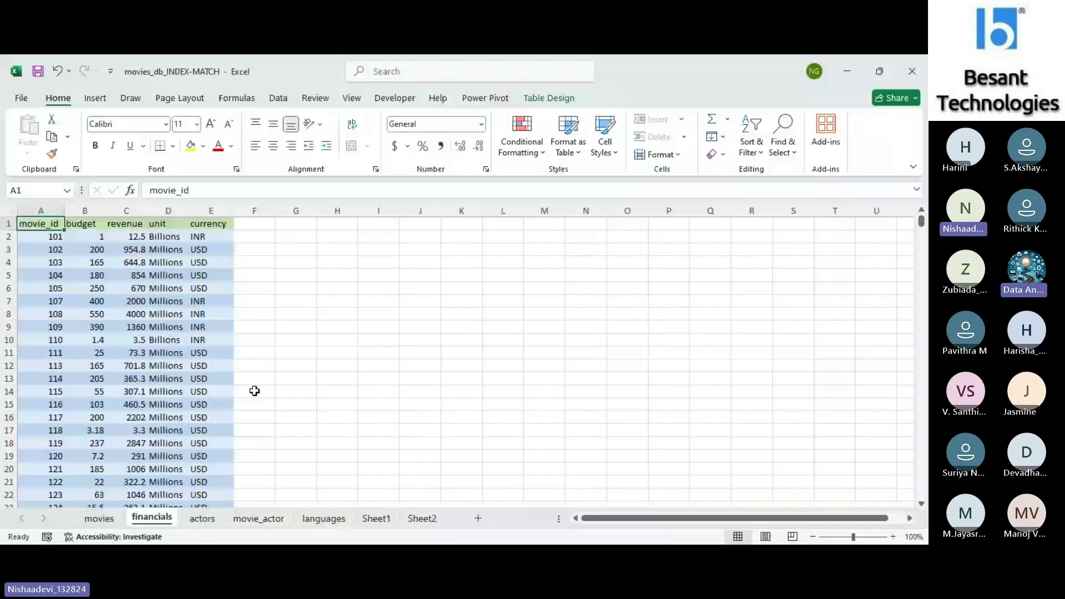
scroll(280, 433, down, 3)
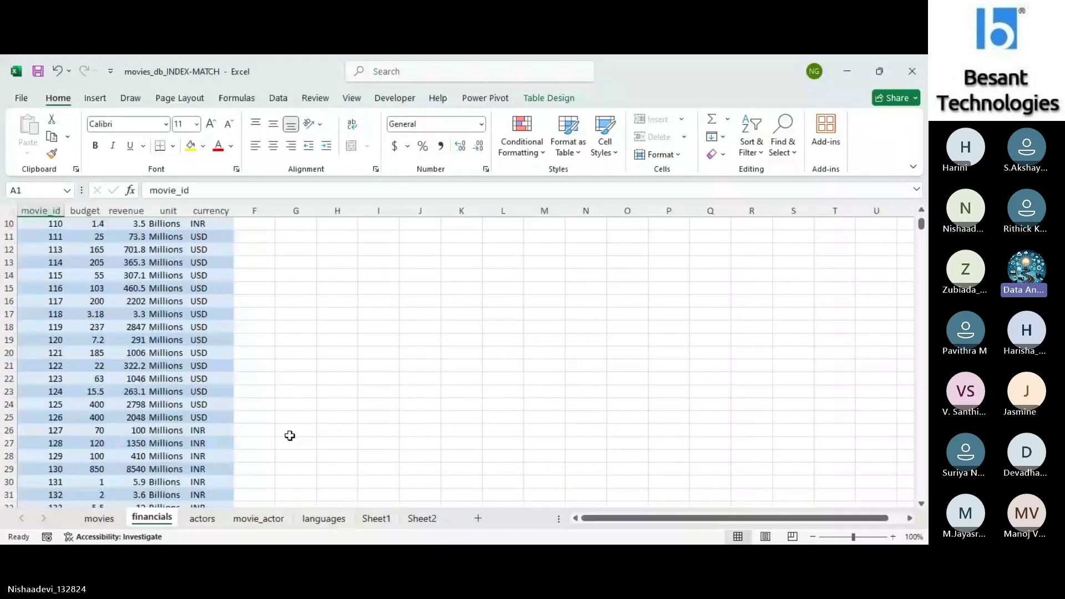
scroll(323, 451, up, 3)
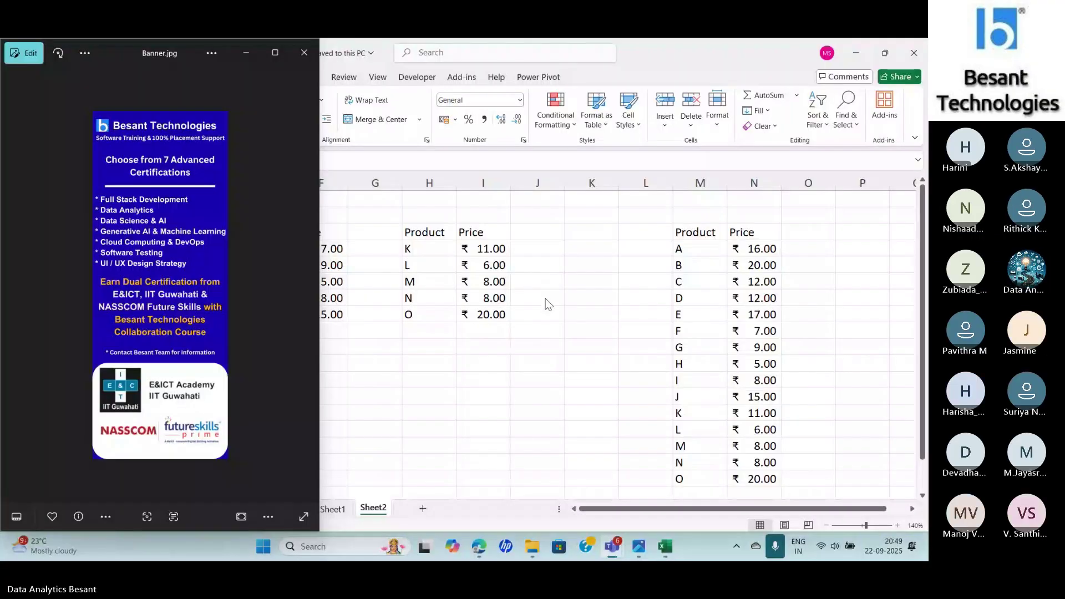
Return to Sheet2 in Excel and highlight the single-list products in M4:M18, followed by their prices in N4:N18
click(545, 298)
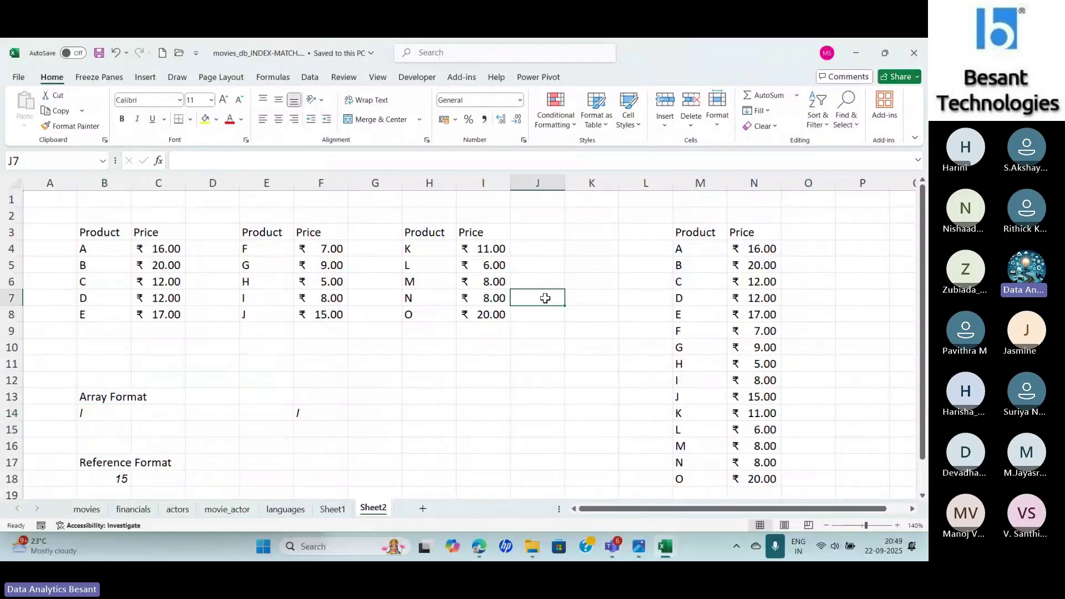
click(846, 212)
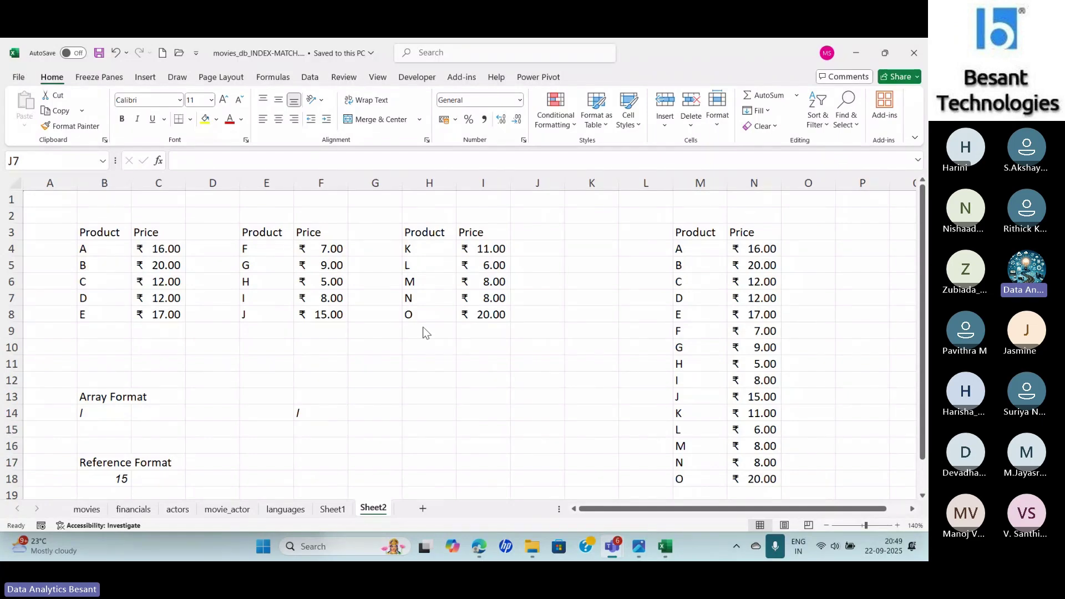
click(697, 234)
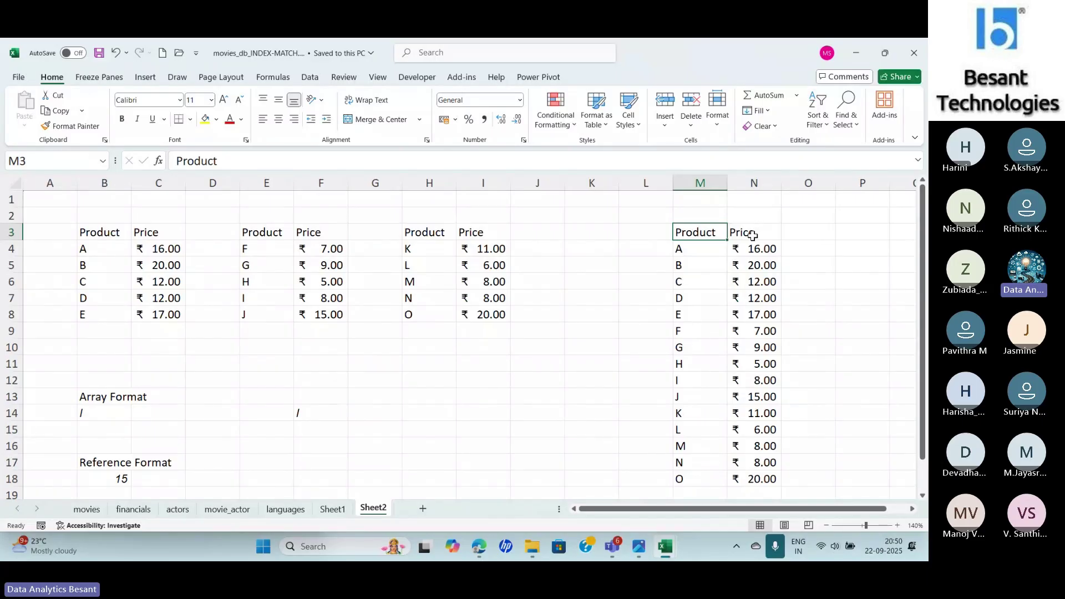
click(707, 250)
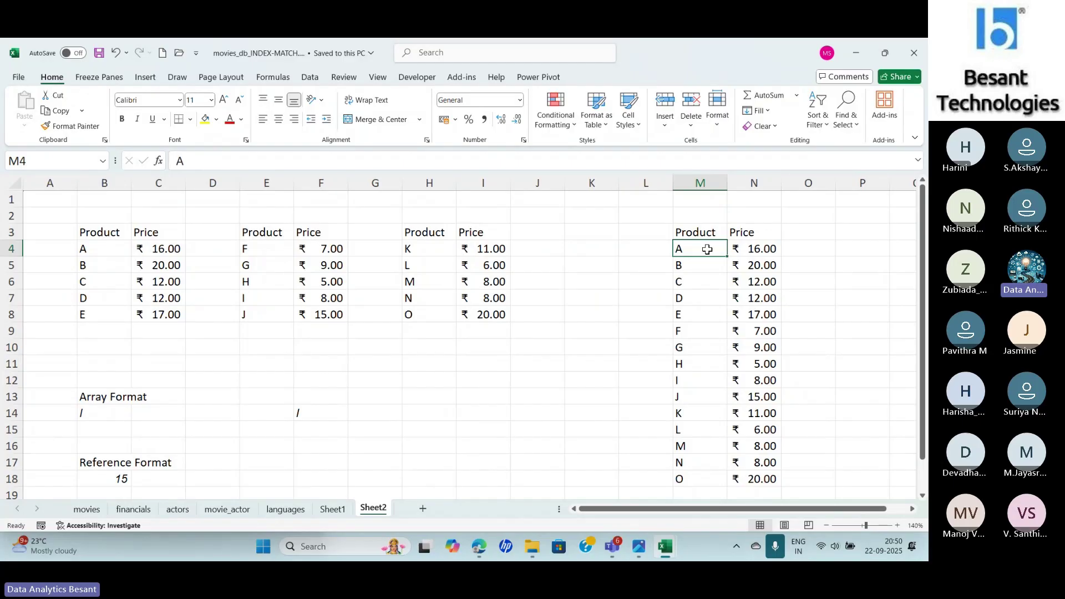
drag(708, 250, 704, 478)
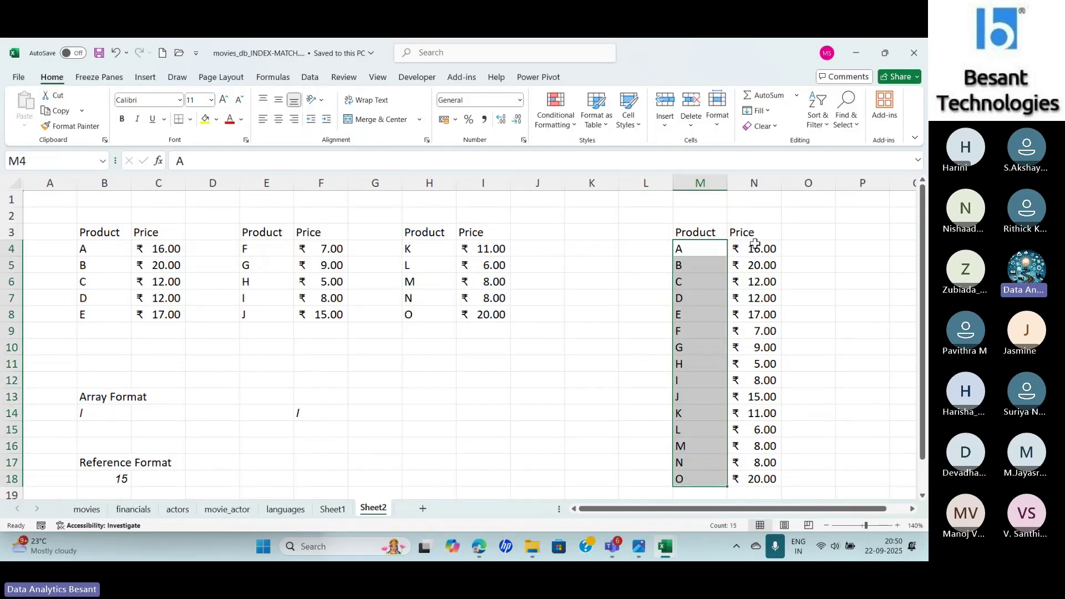
drag(755, 244, 757, 478)
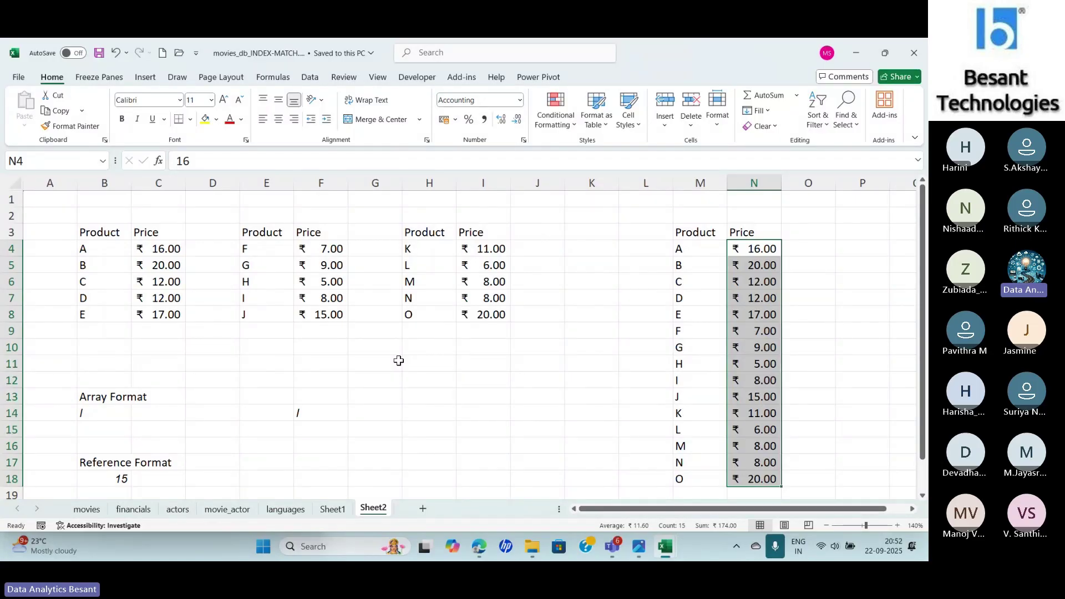
Change the Array Format formula in B14 to =INDEX(B3:I8,5,3) and reselect the cell
click(112, 416)
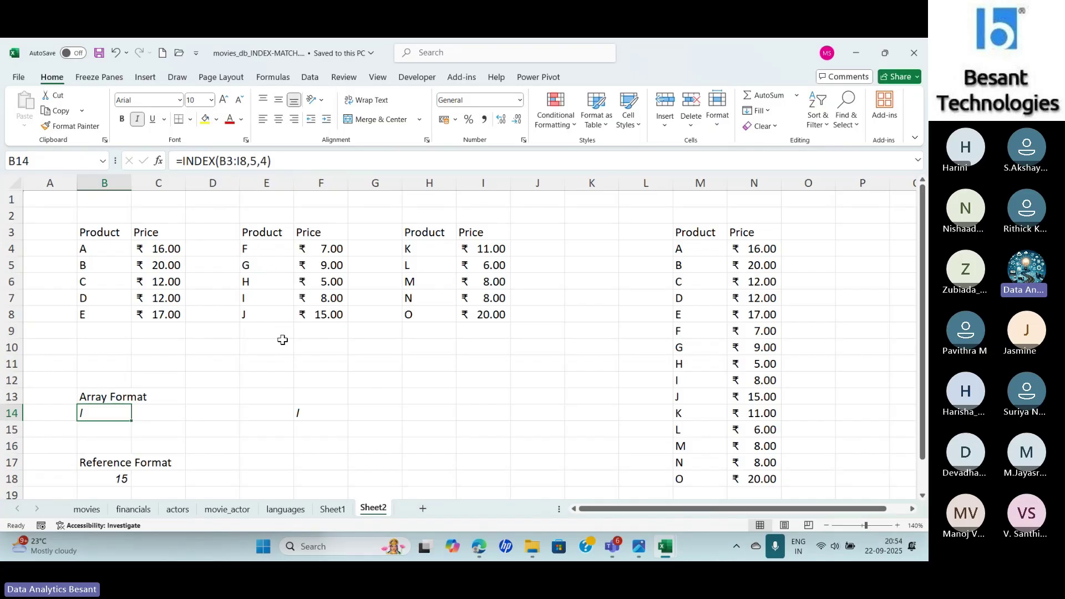
click(268, 165)
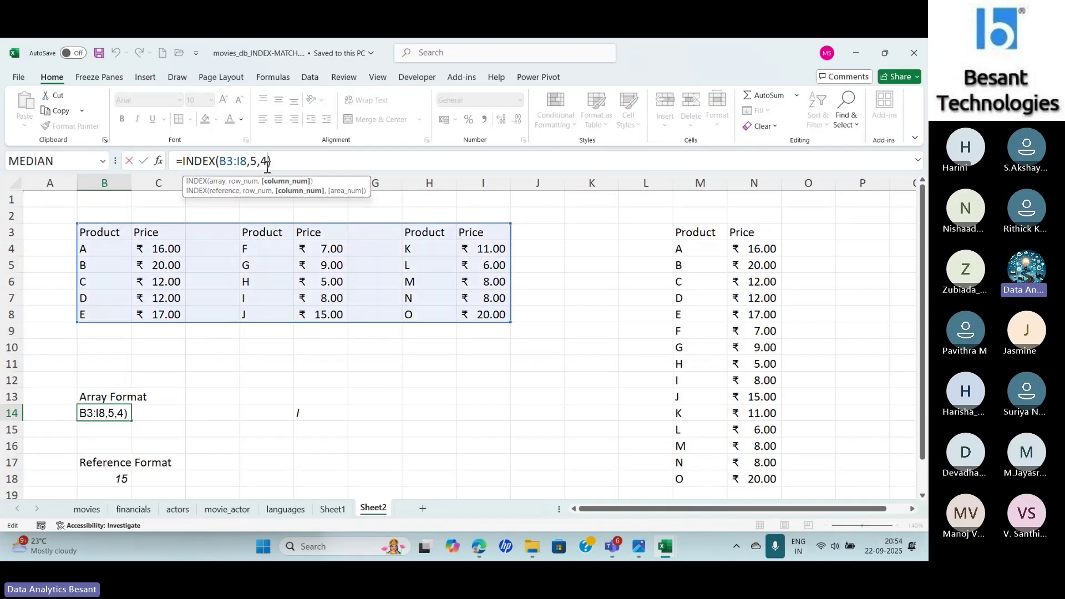
key(Return)
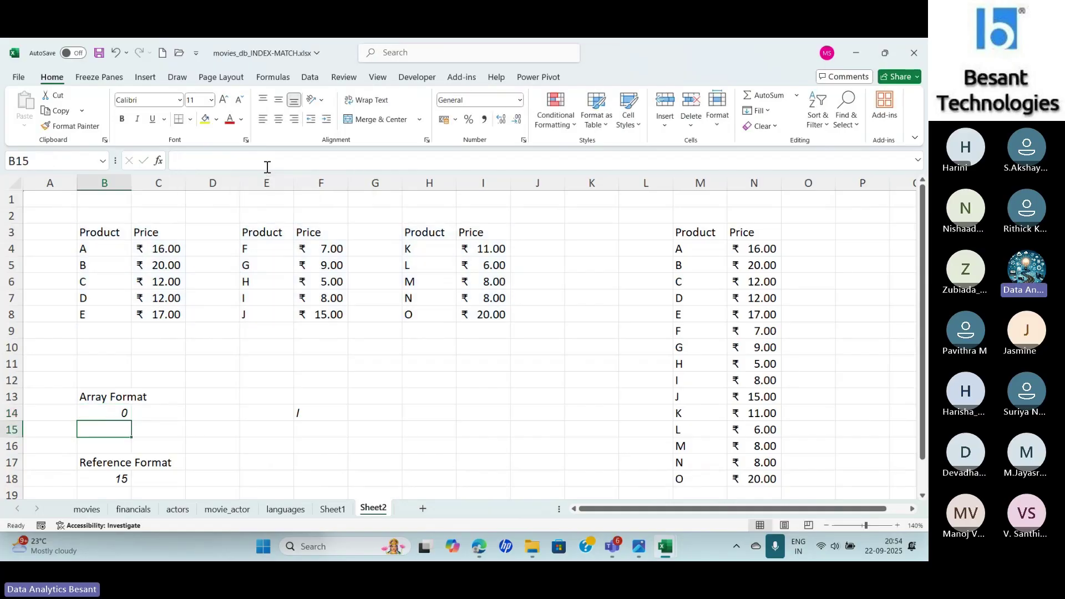
key(Up)
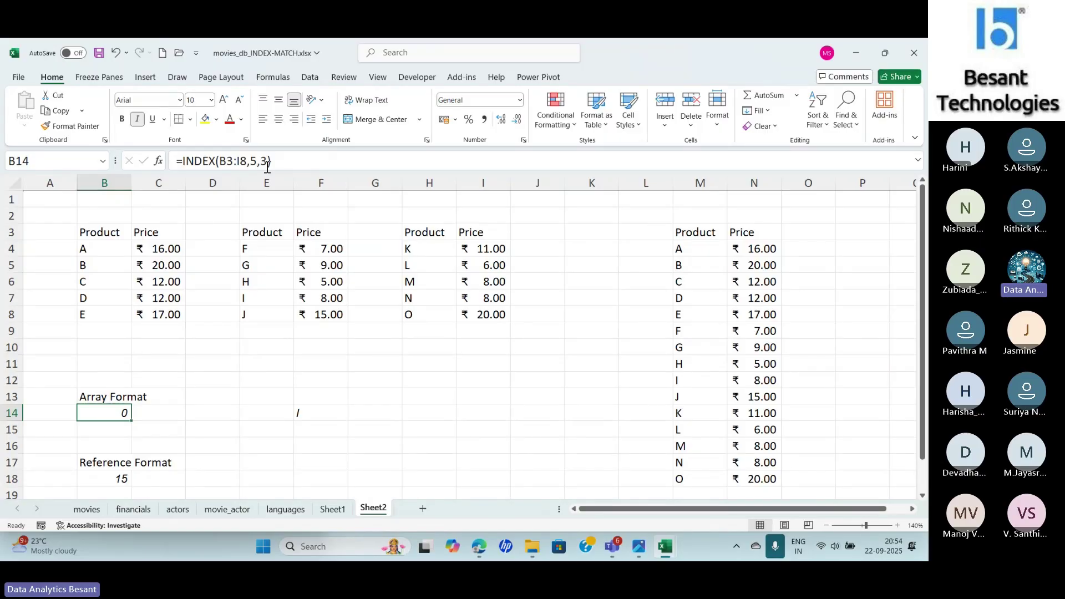
Change the Array Format formula in B14 to =INDEX(B3:I8,5,4) and select the matching product in E7
click(267, 164)
key(BackSpace)
text(4)
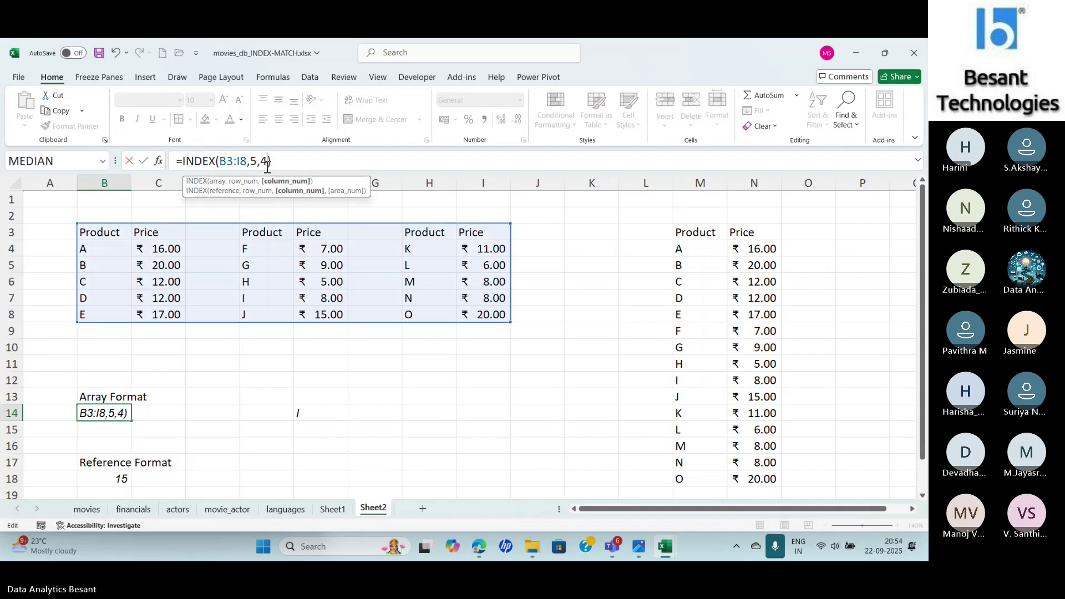
key(Return)
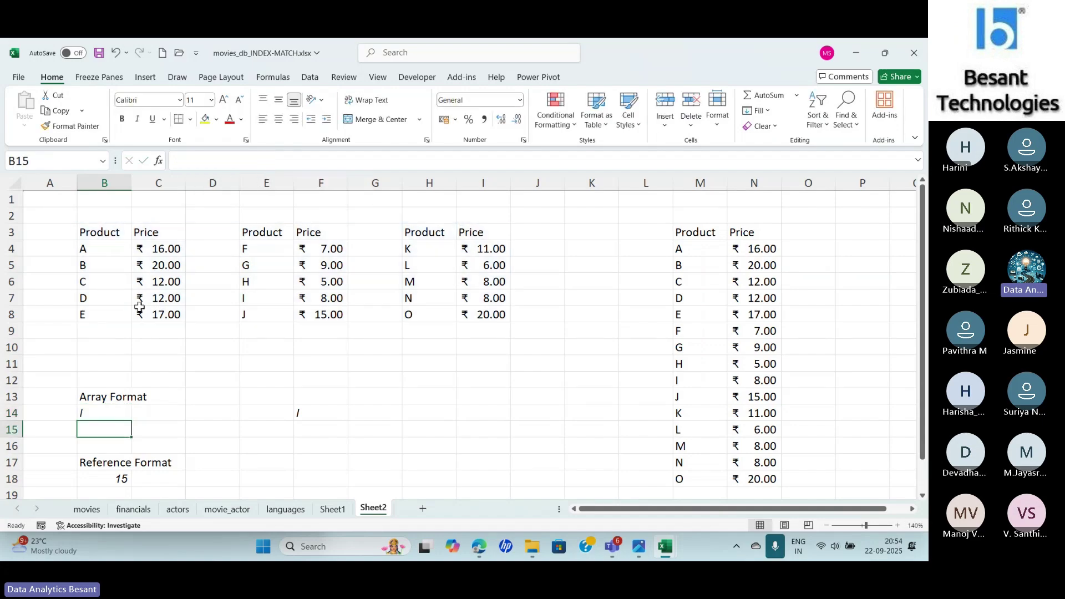
click(251, 298)
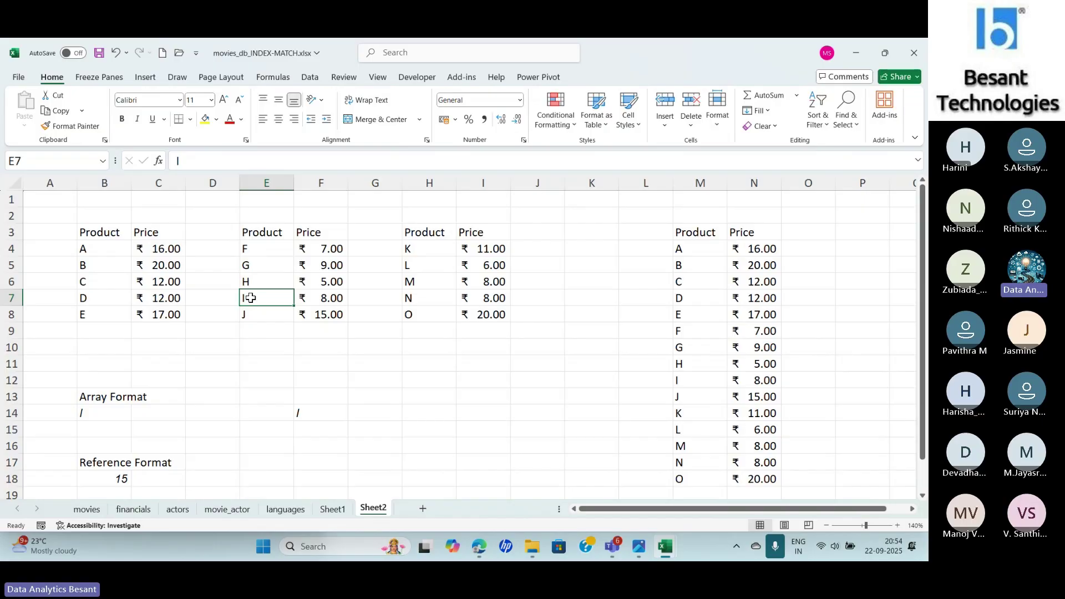
Examine the reference, row_num, column_num and area_num arguments of the Reference Format formula in B18 one by one
click(103, 477)
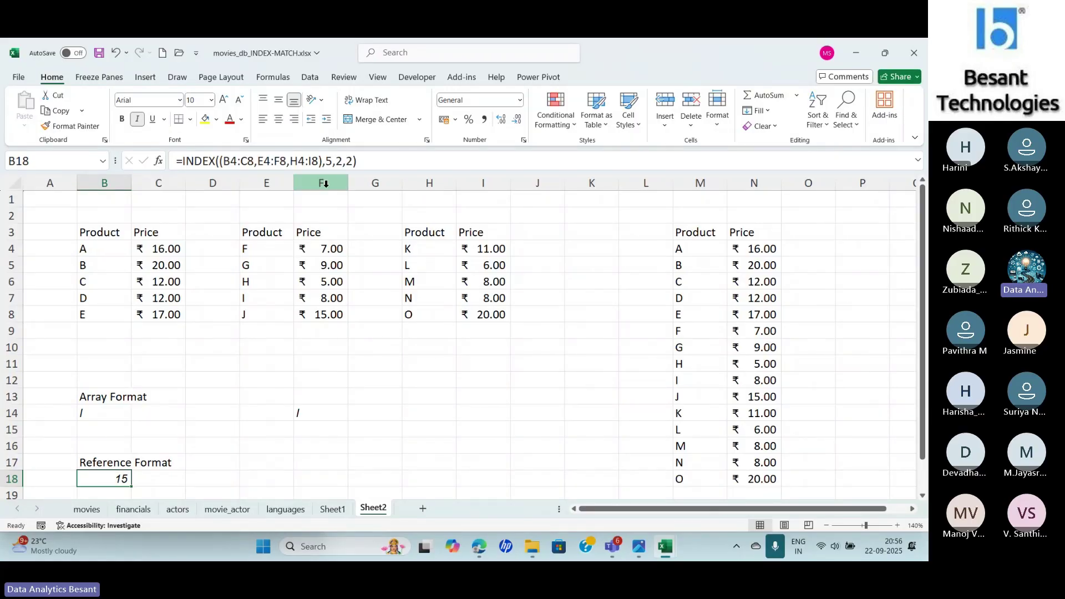
click(327, 162)
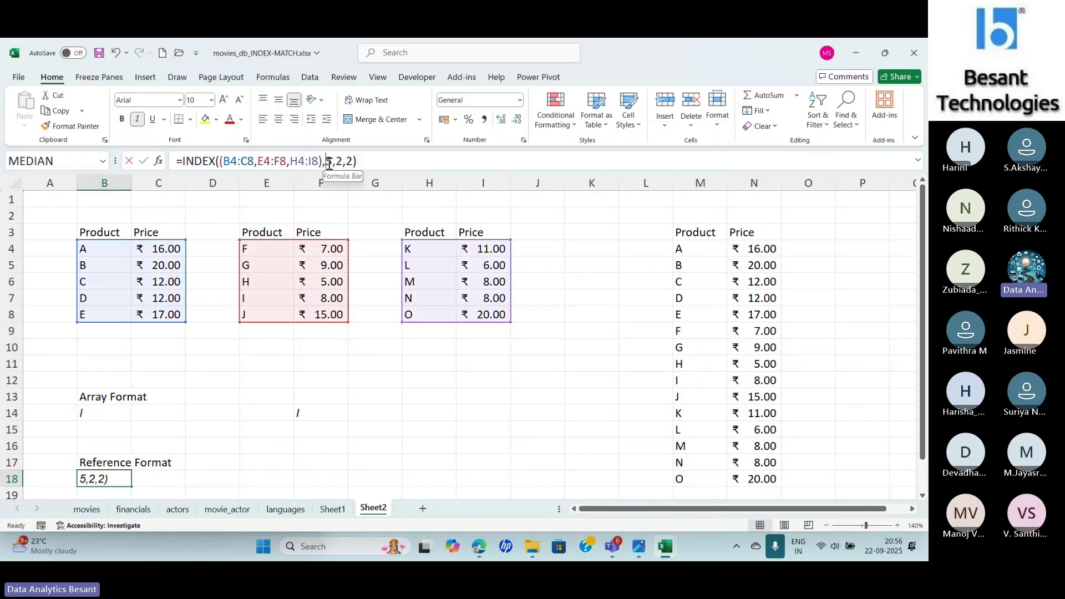
click(216, 192)
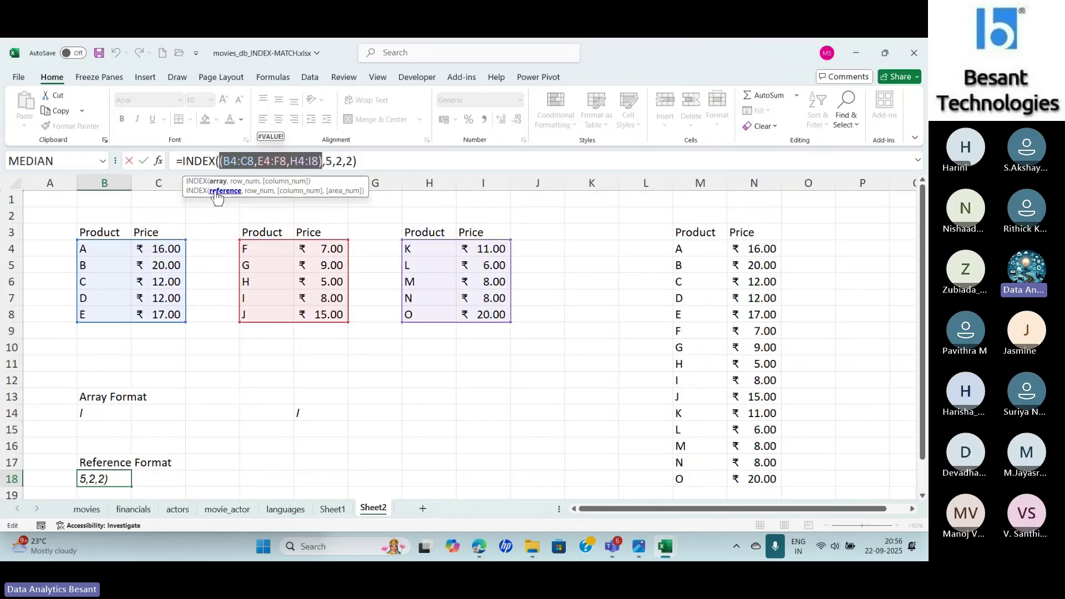
click(268, 191)
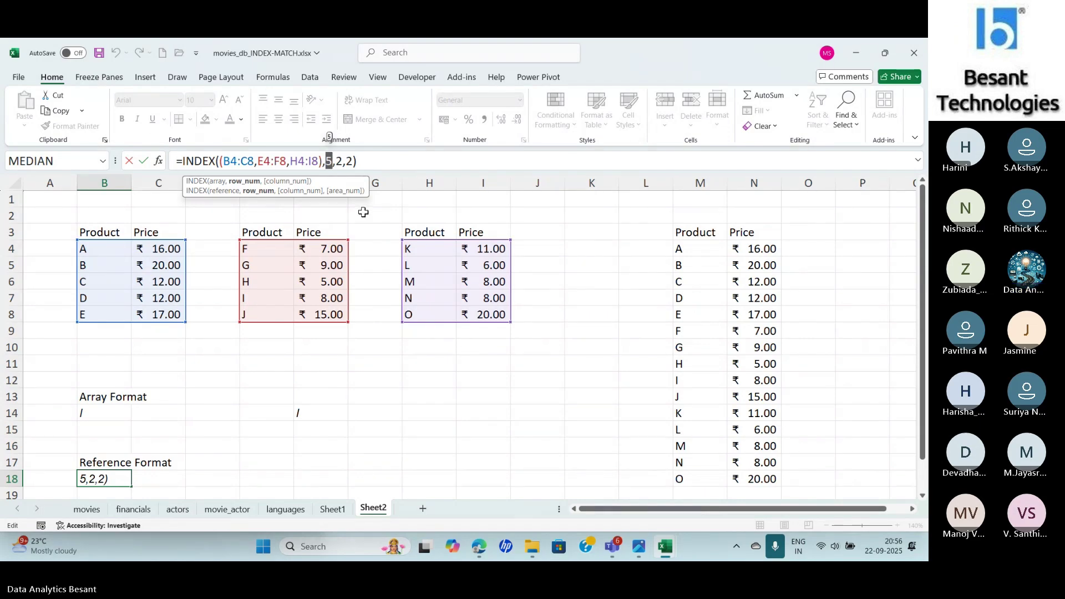
click(300, 190)
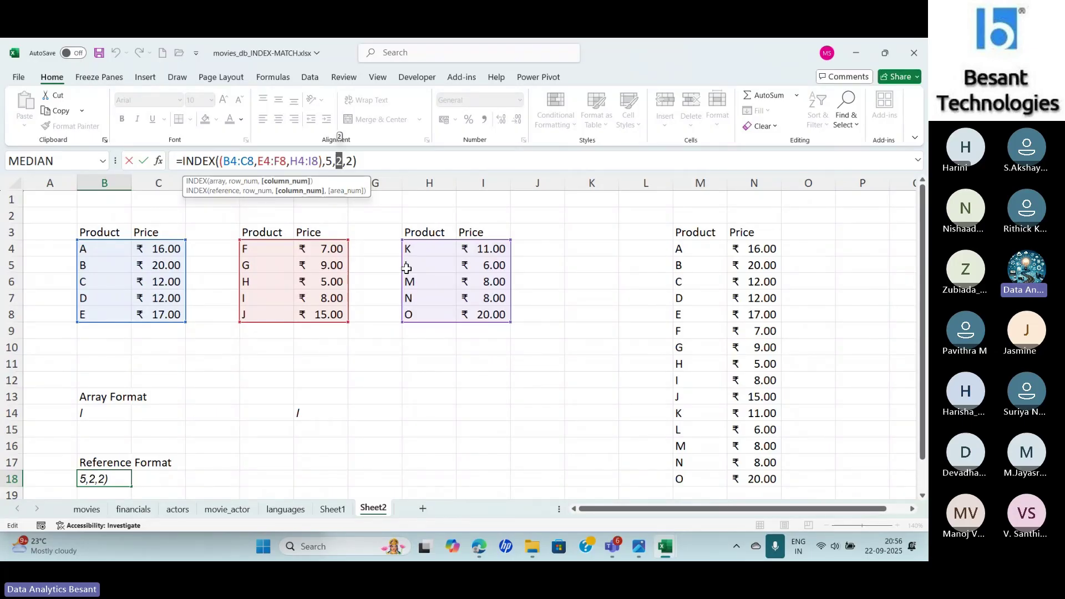
click(344, 191)
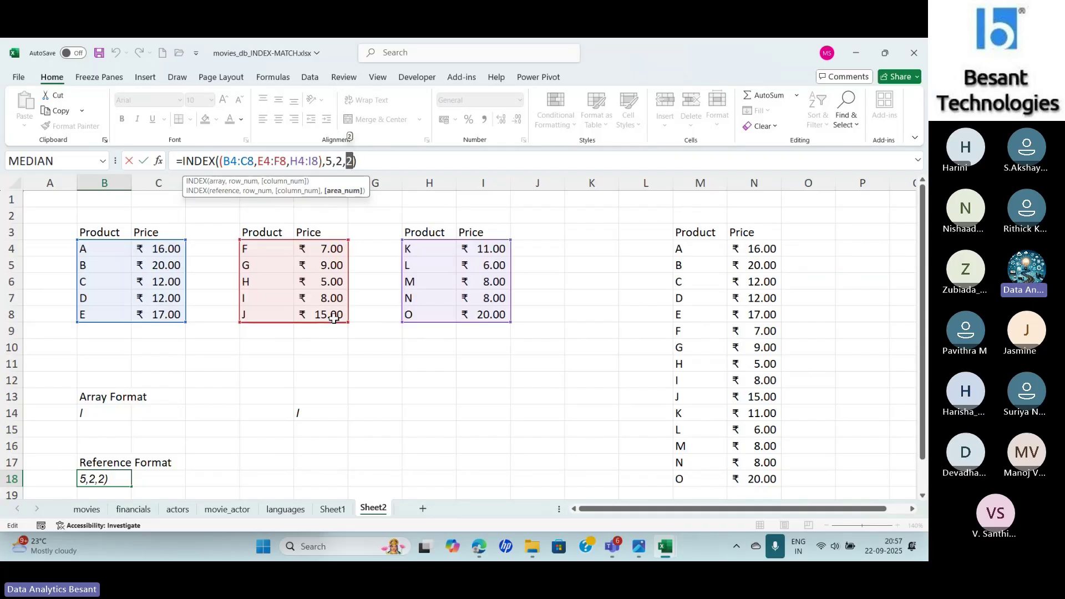
key(ctrl+Return)
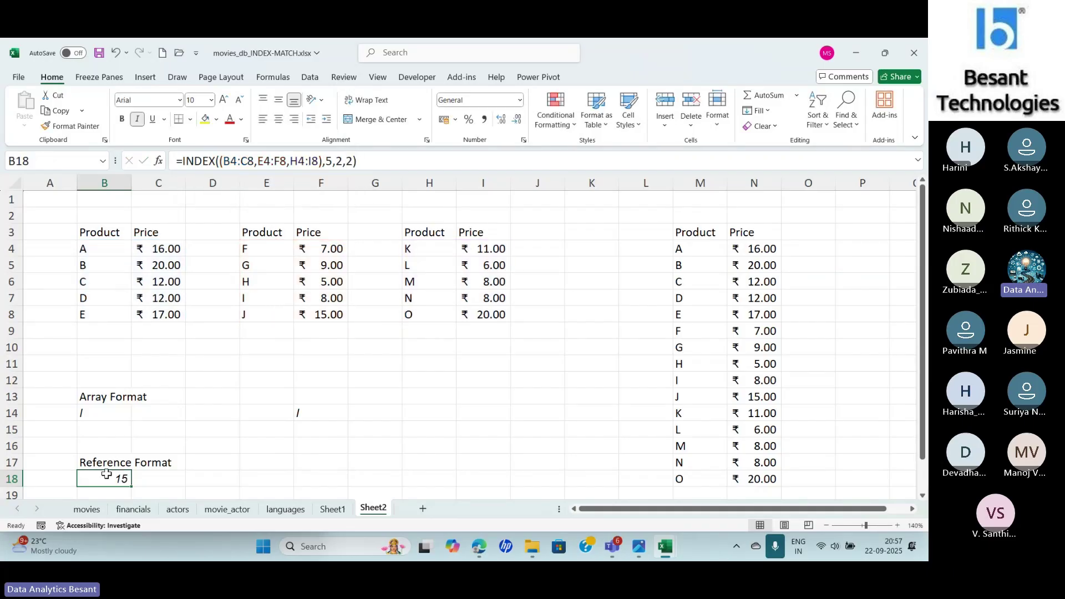
Set the area number of the Reference Format INDEX formula in B18 to 1 and reselect the cell
click(353, 161)
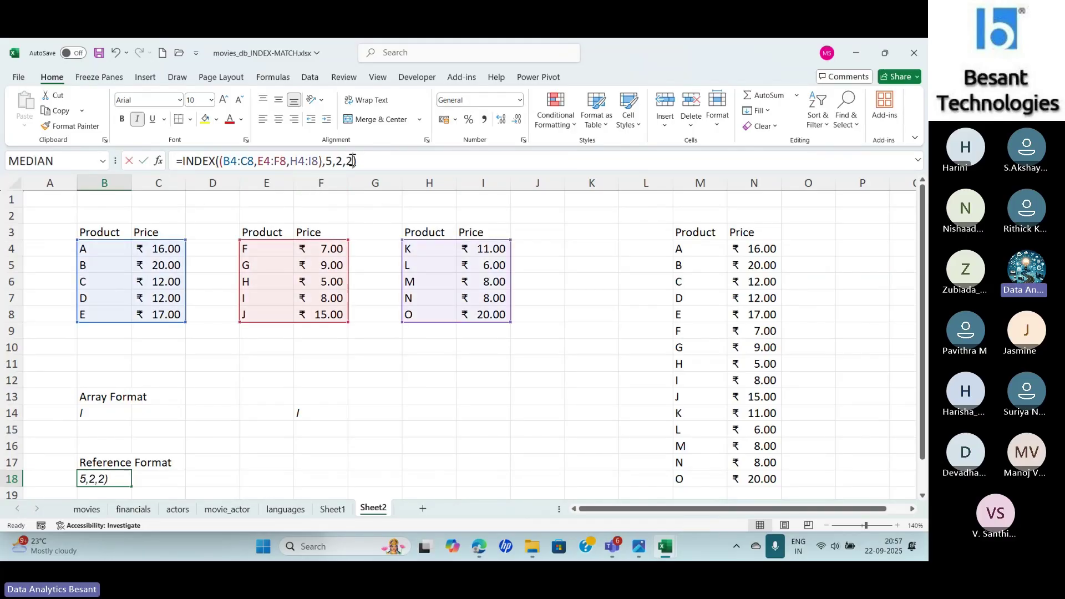
key(BackSpace)
text(1)
key(Return)
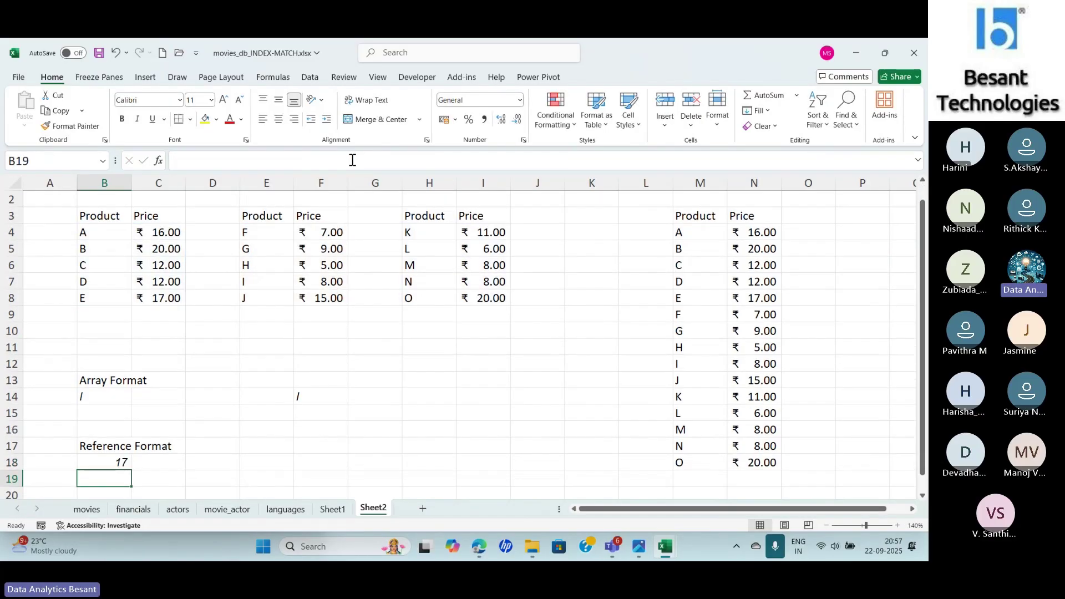
key(Up)
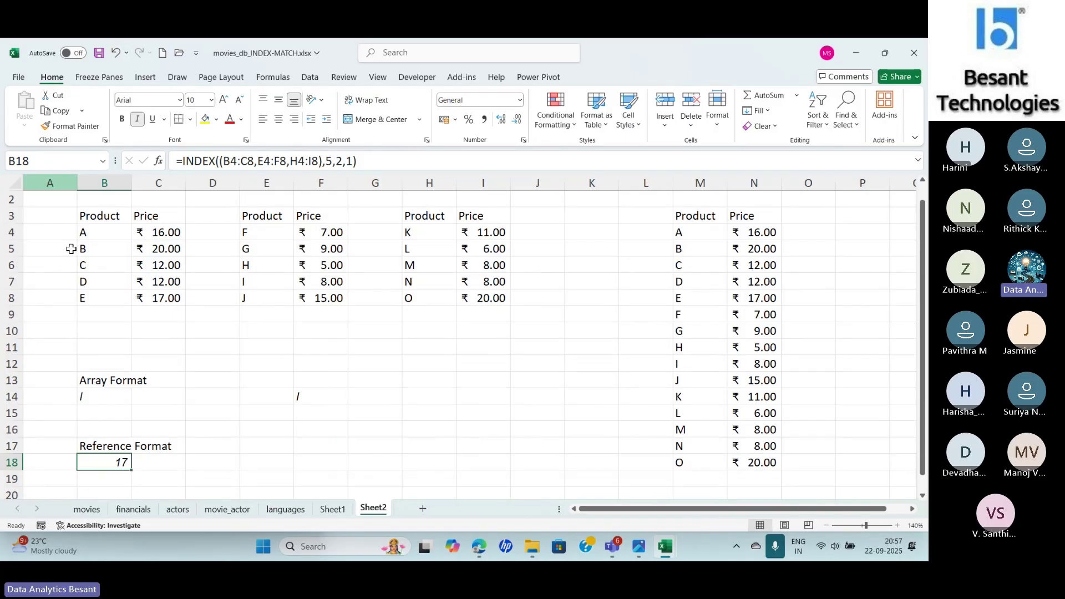
Set the area number of the Reference Format formula to 3, giving =INDEX((B4:C8,E4:F8,H4:I8),5,2,3), and reselect B18
click(350, 166)
key(BackSpace)
text(3)
key(Return)
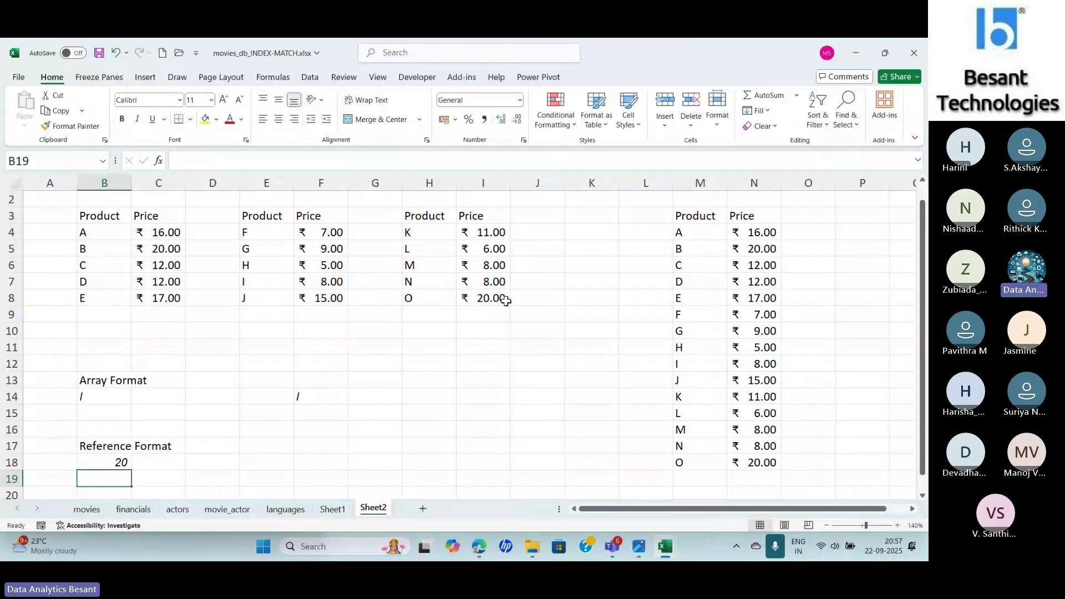
key(Up)
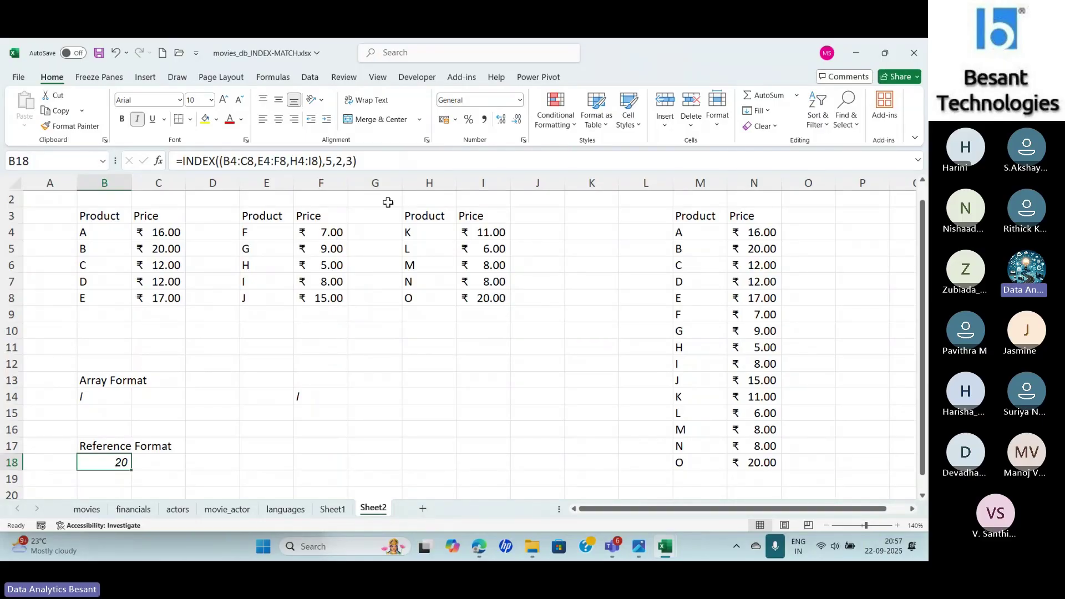
Set the area number of the INDEX formula in B18 to 4 and check the cell's error-checking options
click(354, 161)
key(BackSpace)
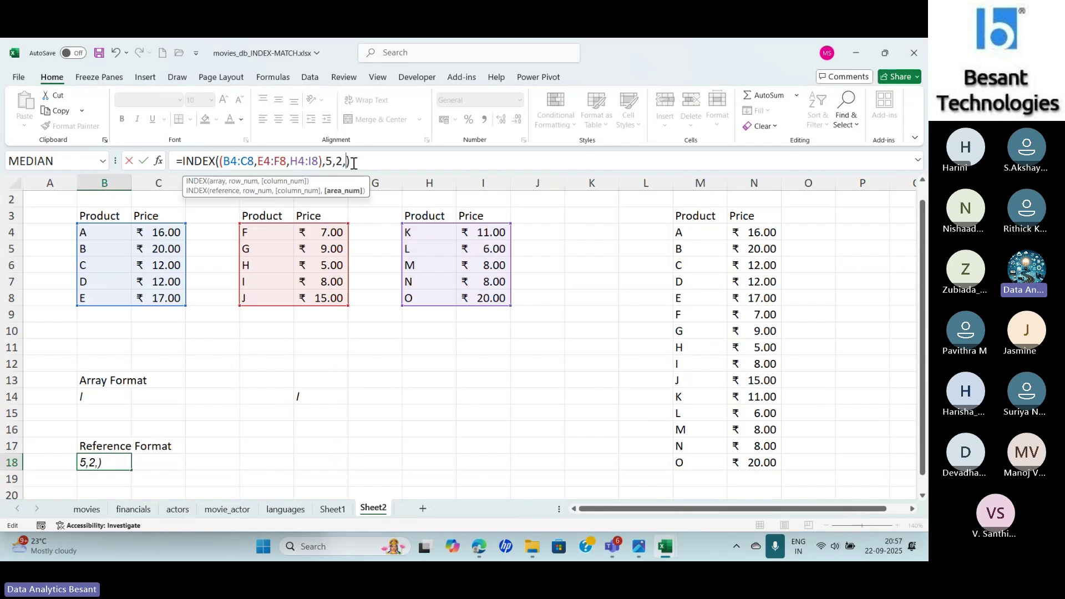
key(Return)
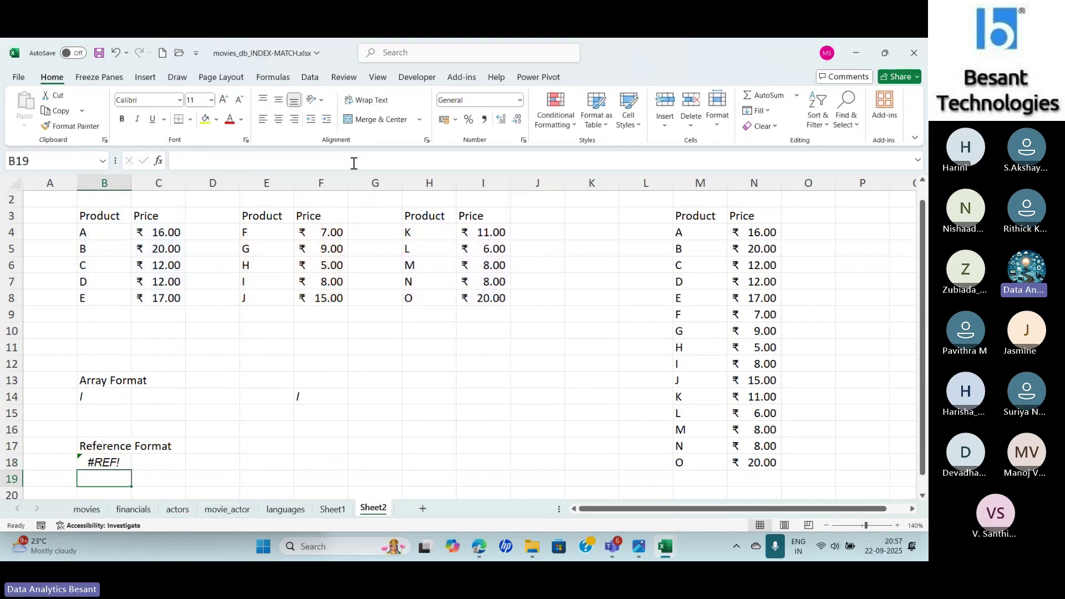
key(Up)
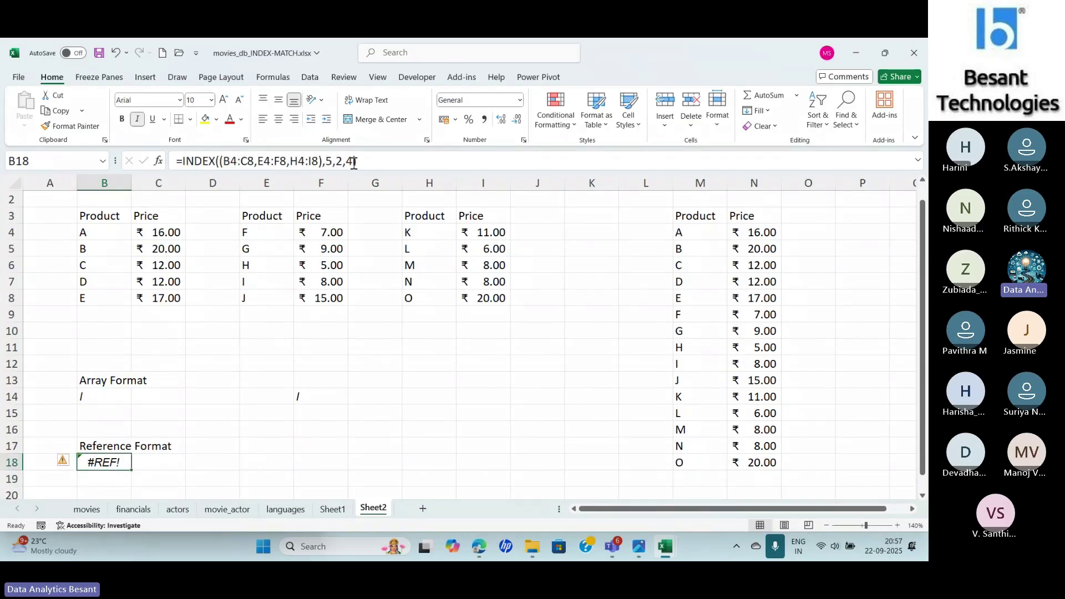
click(63, 463)
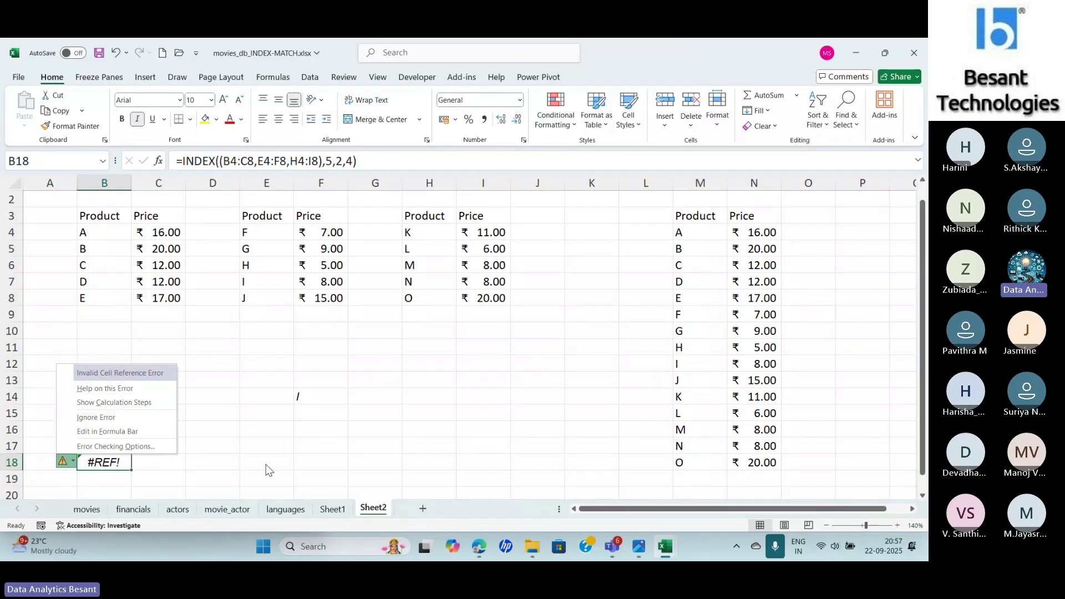
click(262, 448)
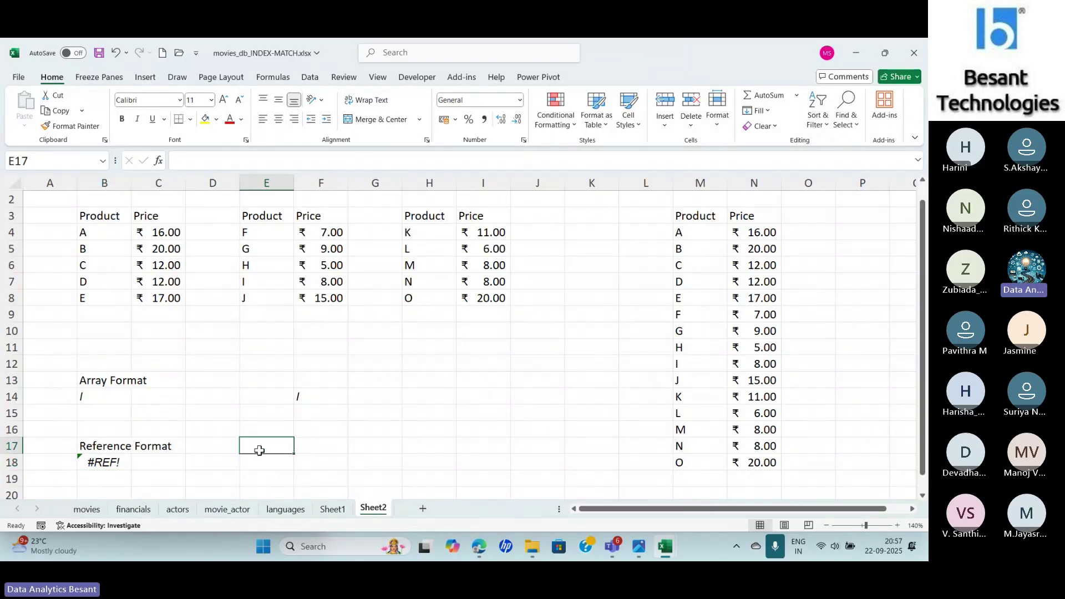
click(121, 465)
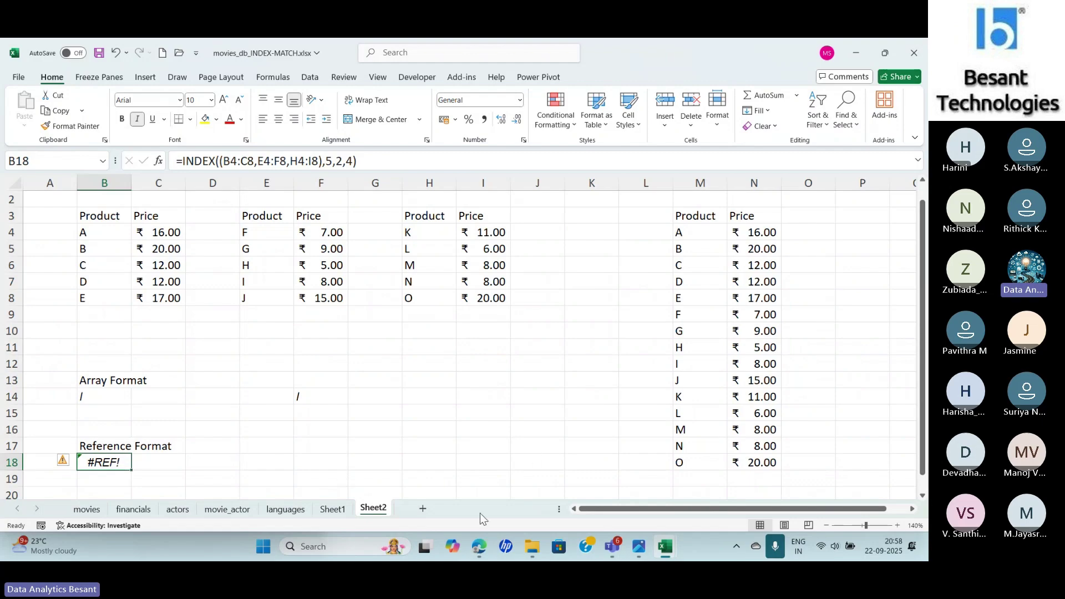
Switch to Google Drive in the browser, open the Advanced Excel folder under My Drive and look through its files to the end
click(480, 545)
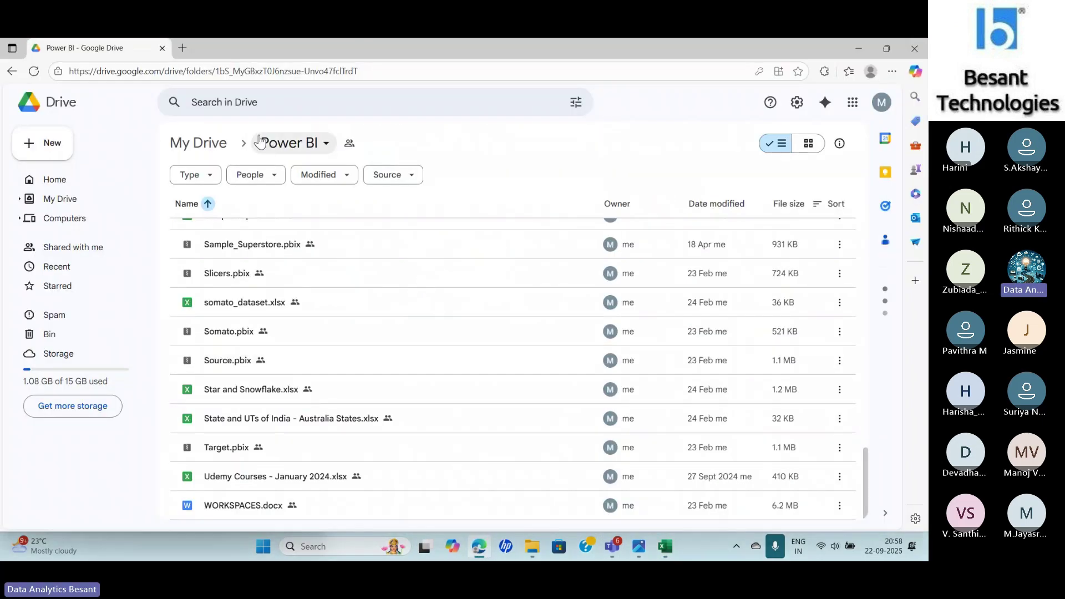
click(201, 150)
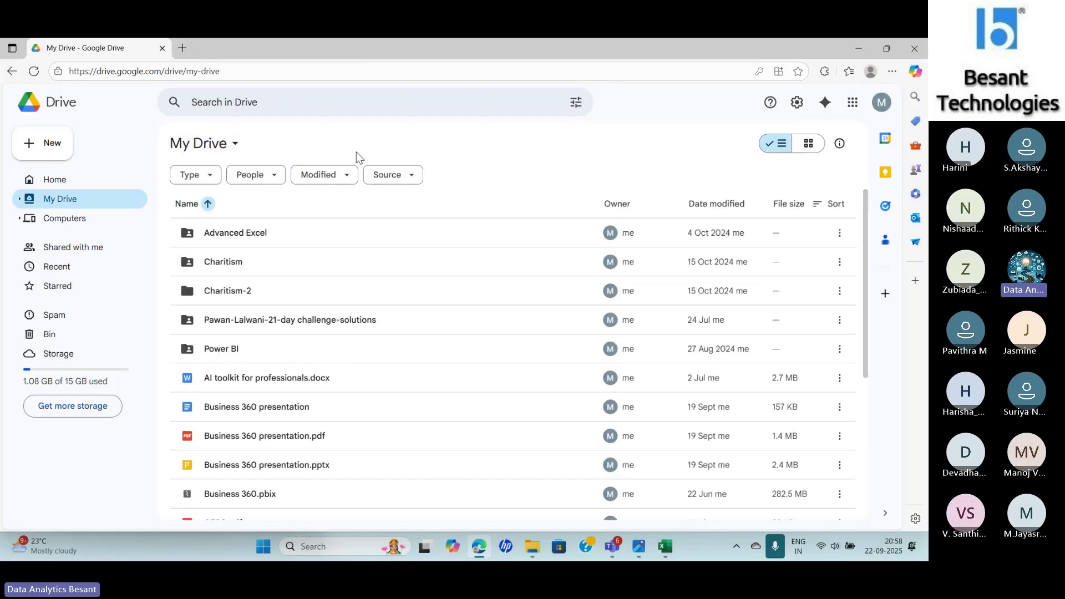
double_click(233, 235)
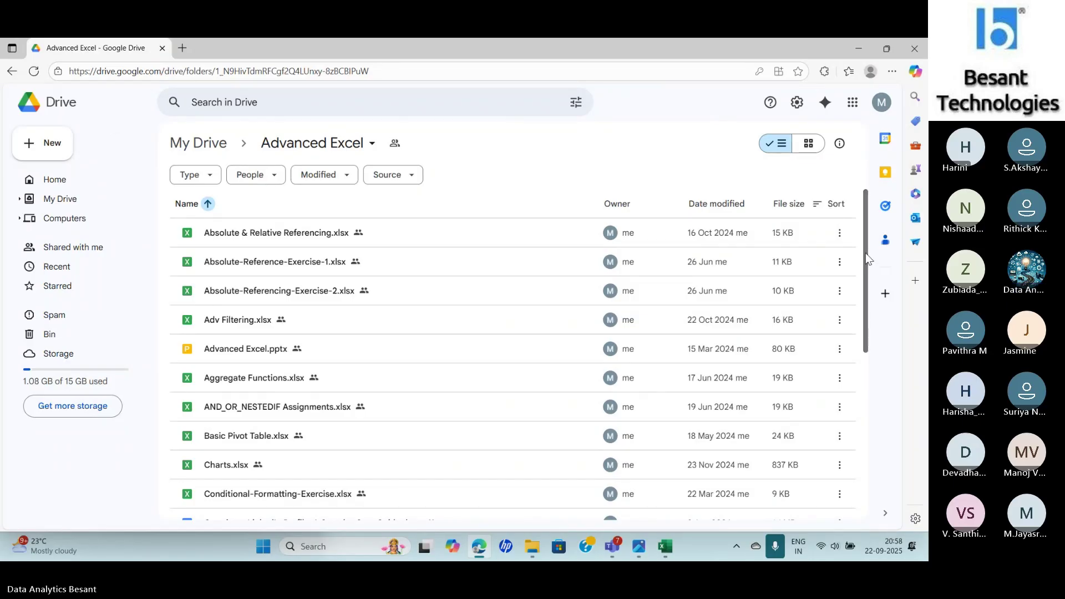
scroll(858, 417, down, 5)
scroll(861, 432, down, 4)
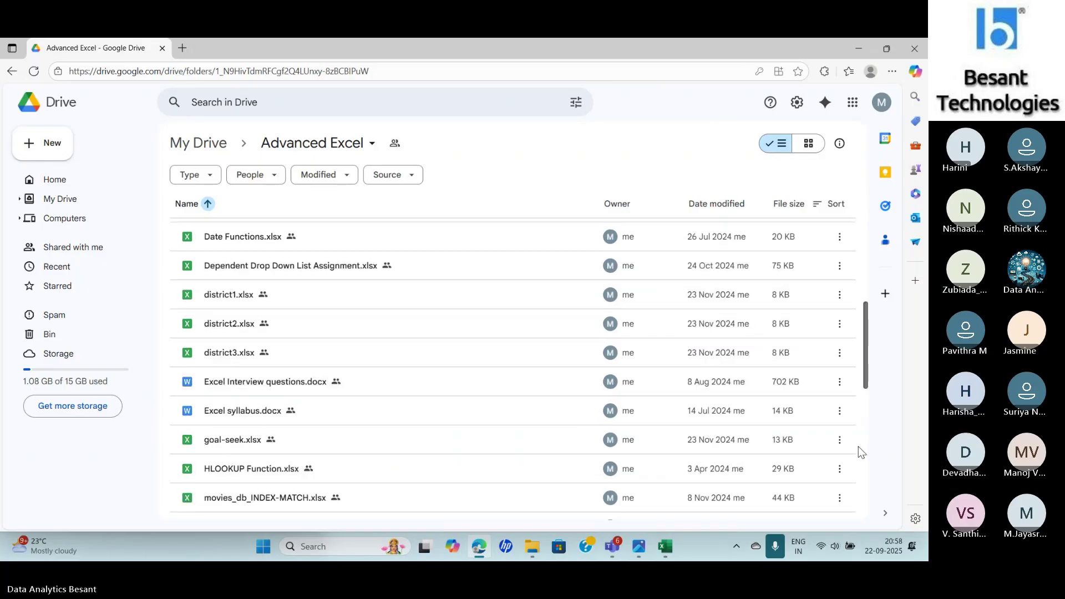
scroll(859, 484, down, 6)
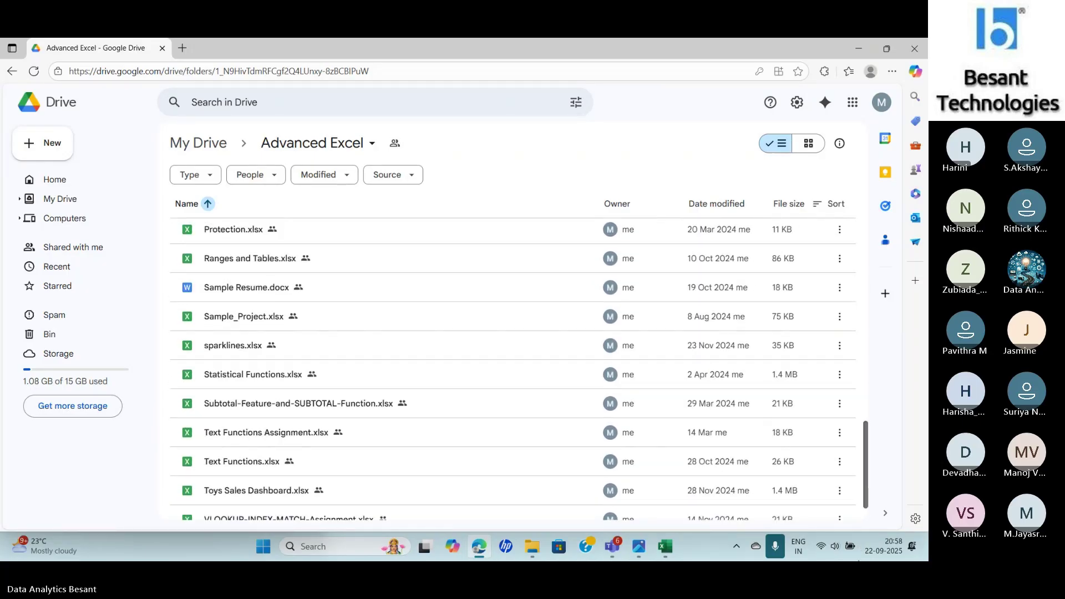
scroll(857, 522, up, 3)
scroll(857, 523, down, 3)
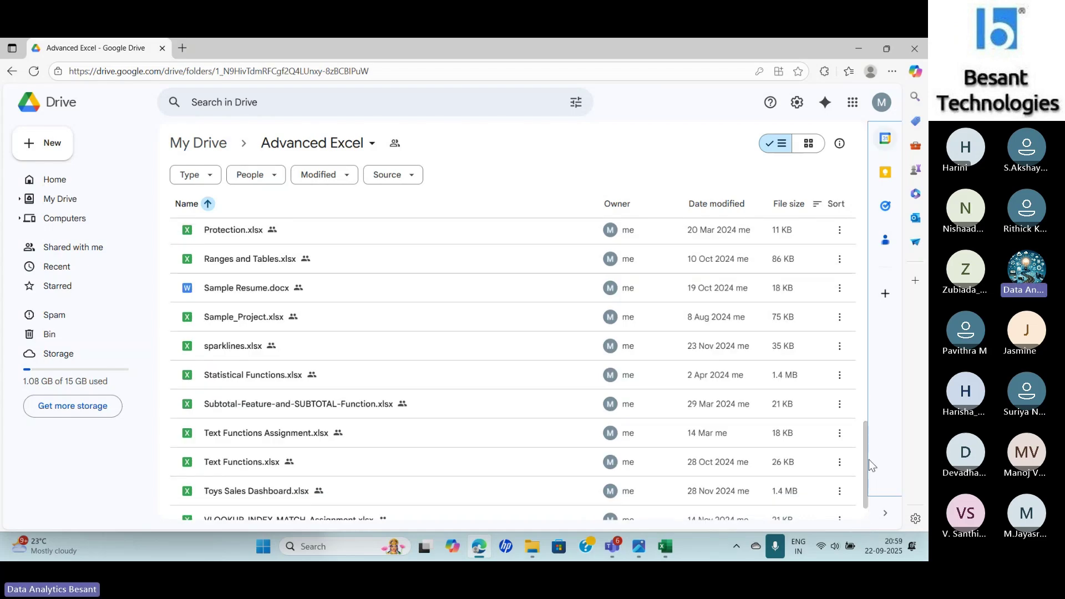
scroll(866, 513, down, 2)
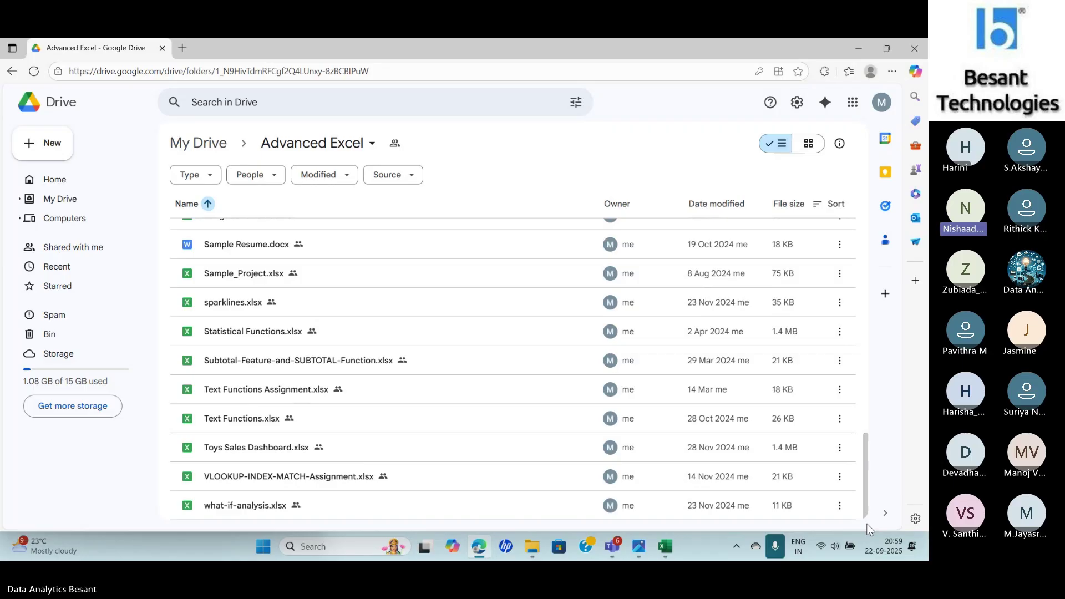
Check the Teams meeting window and its chat, and return to the Advanced Excel folder in Google Drive
key(alt+Tab)
key(alt+Tab)
key(alt+Tab)
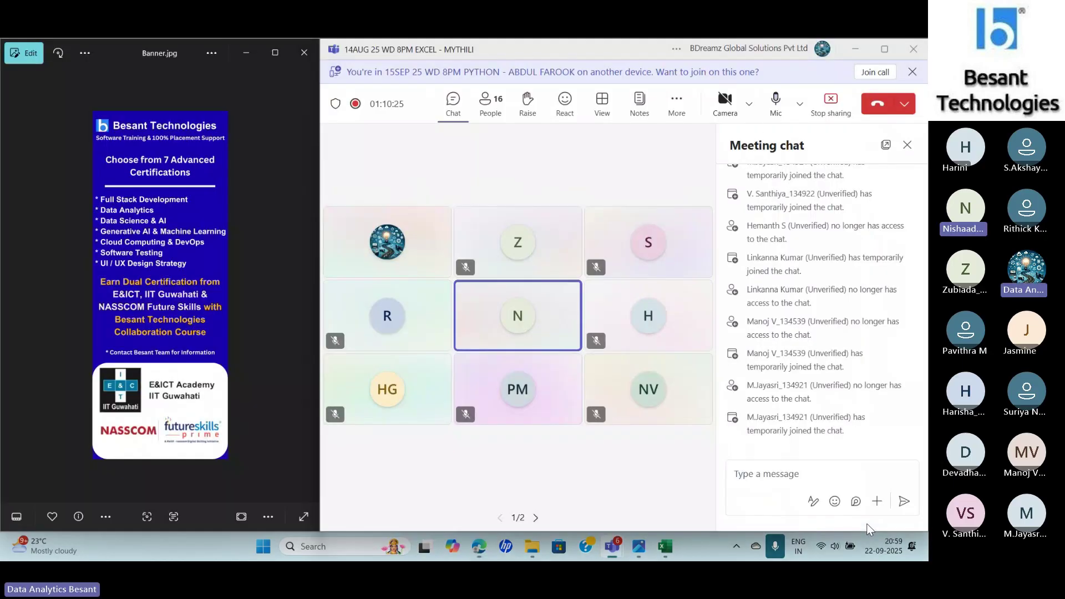
key(alt+Tab)
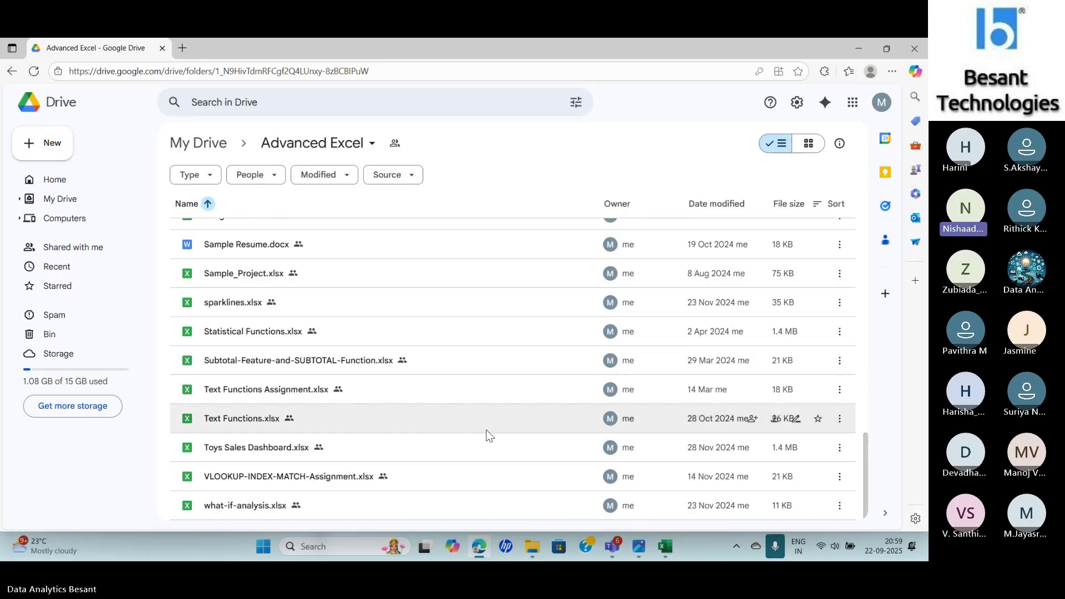
Open VLOOKUP-INDEX-MATCH-Assignment.xlsx and view the product table on its Count Values for Specific Criteria sheet
click(226, 473)
double_click(226, 471)
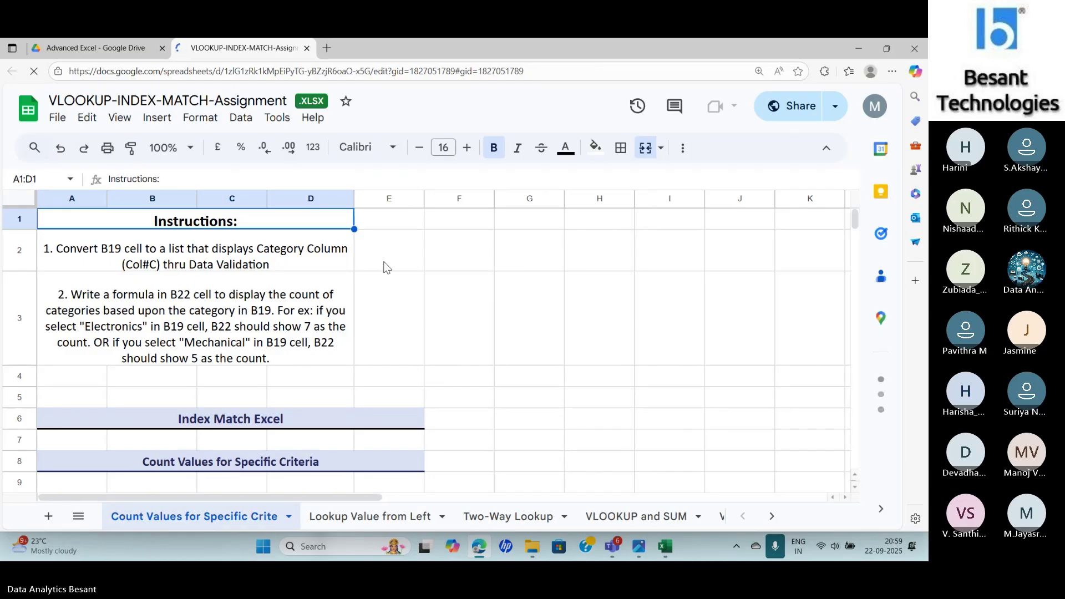
drag(854, 221, 853, 224)
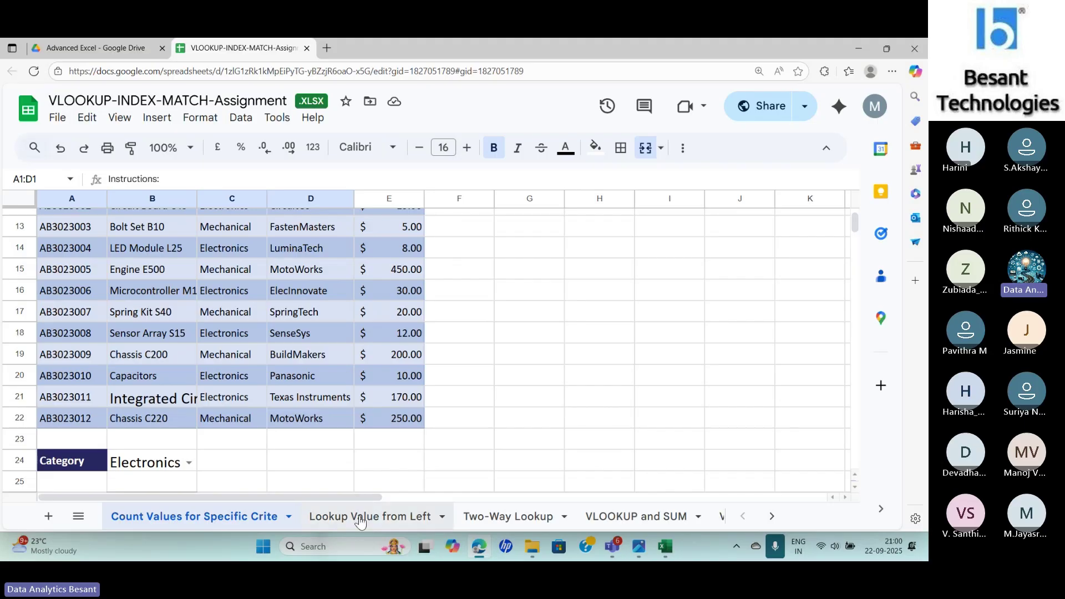
Inspect the category choices offered by the Category drop-down in B24 without changing the selection
click(189, 462)
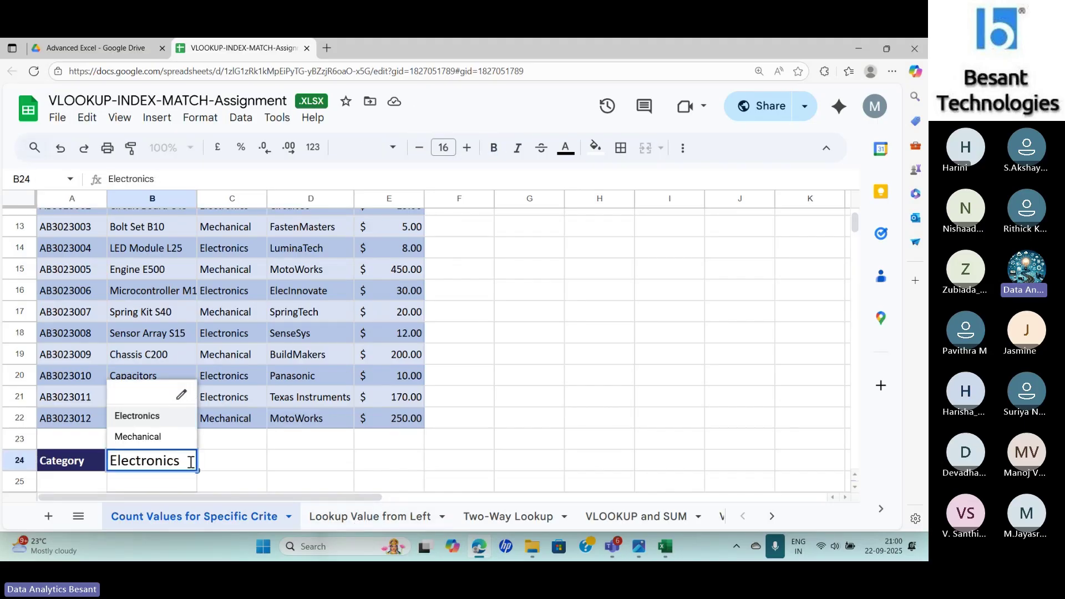
click(234, 462)
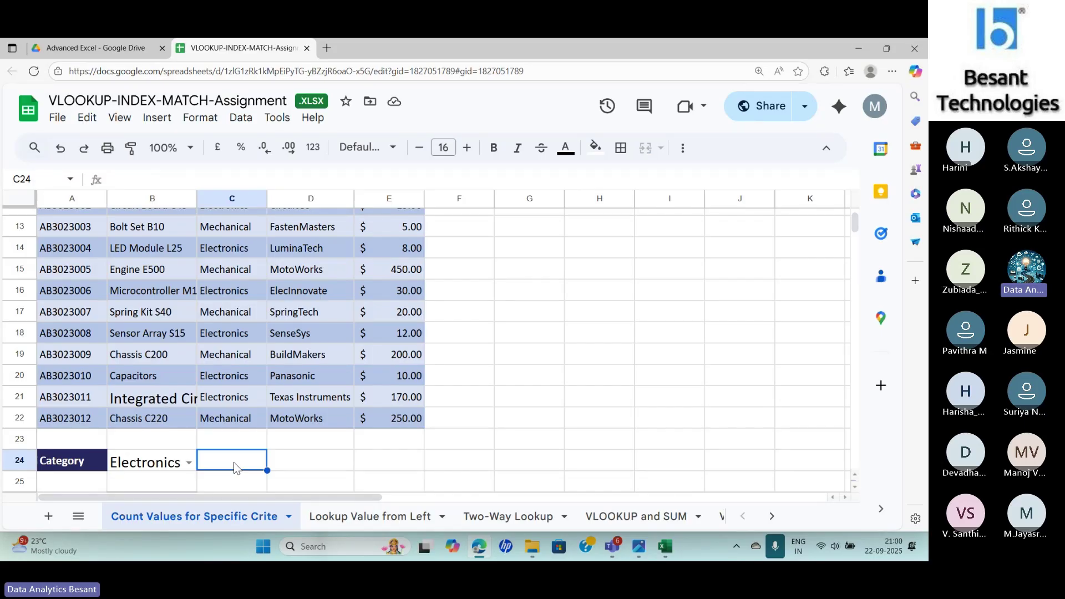
click(149, 468)
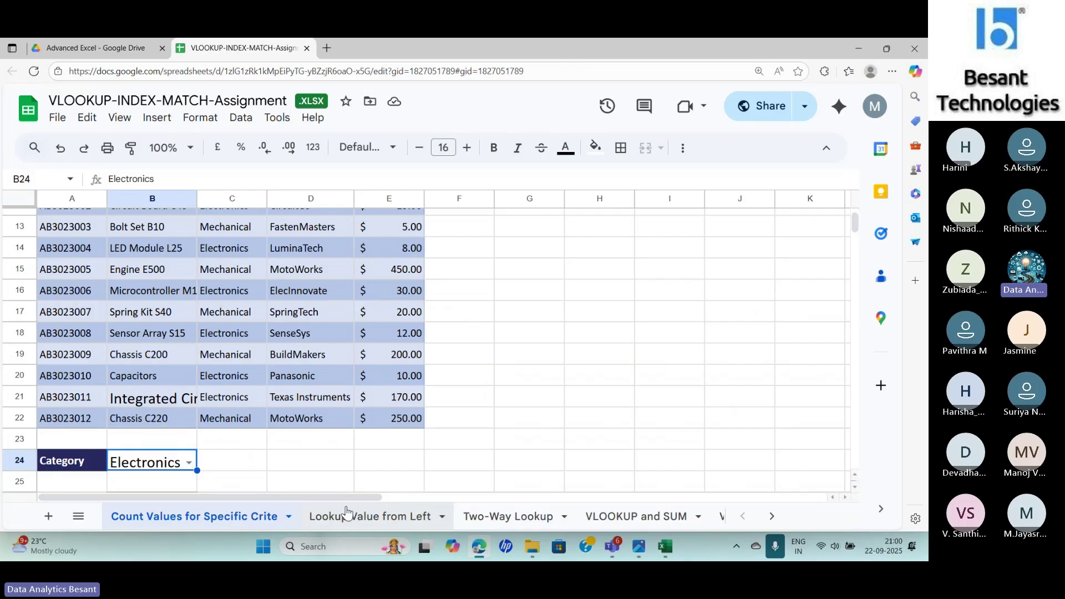
Review the Lookup Value from Left sheet's instructions and product table, and inspect the drop-down choices for Product Name in A24 without changing the selection
click(360, 520)
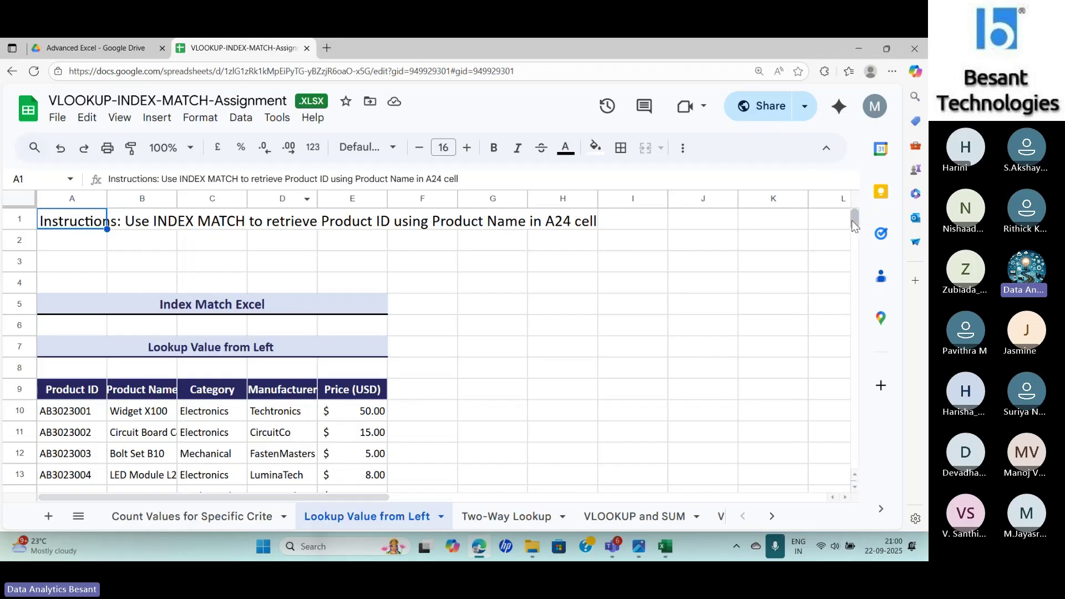
drag(854, 222, 853, 220)
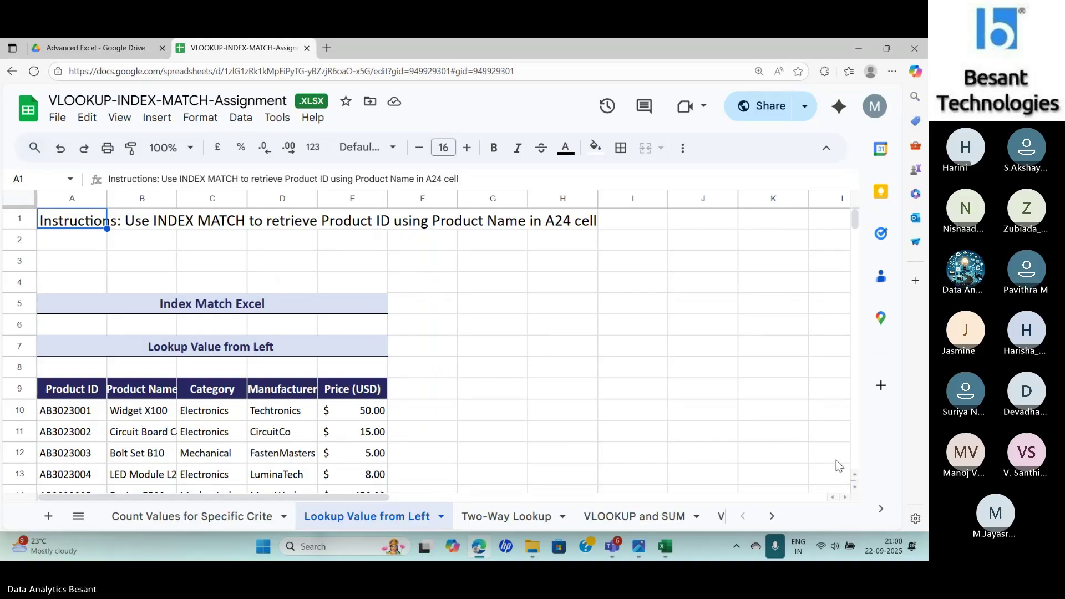
scroll(853, 477, down, 5)
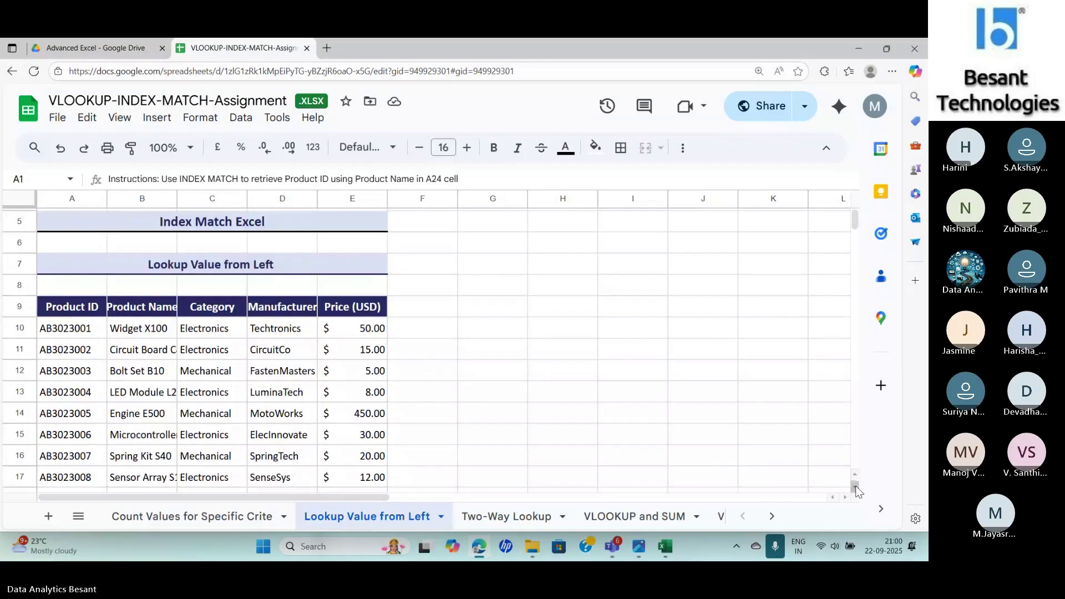
scroll(857, 491, down, 1)
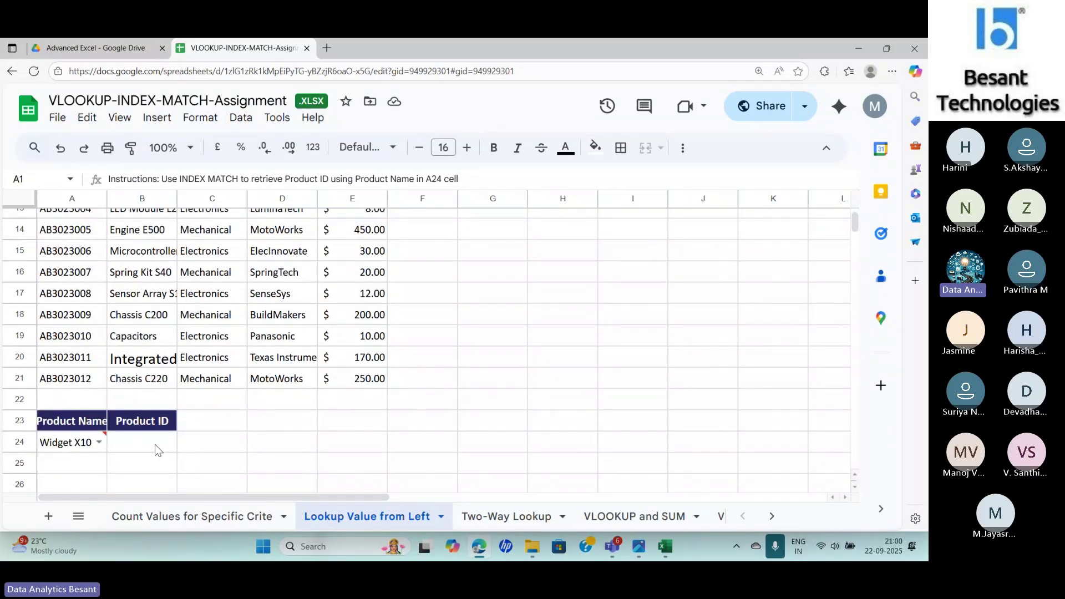
double_click(98, 444)
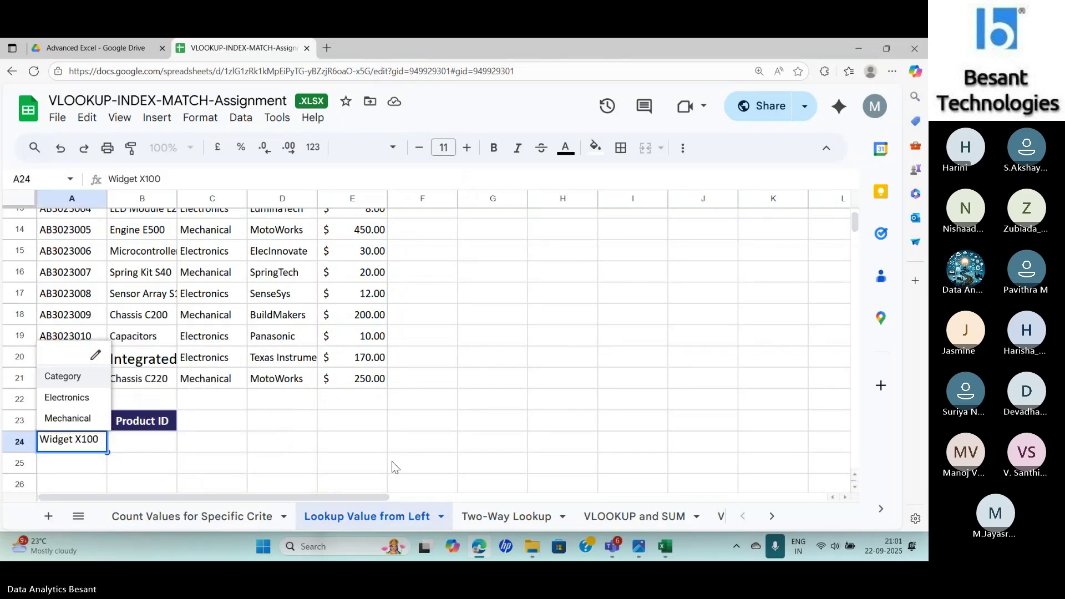
key(Escape)
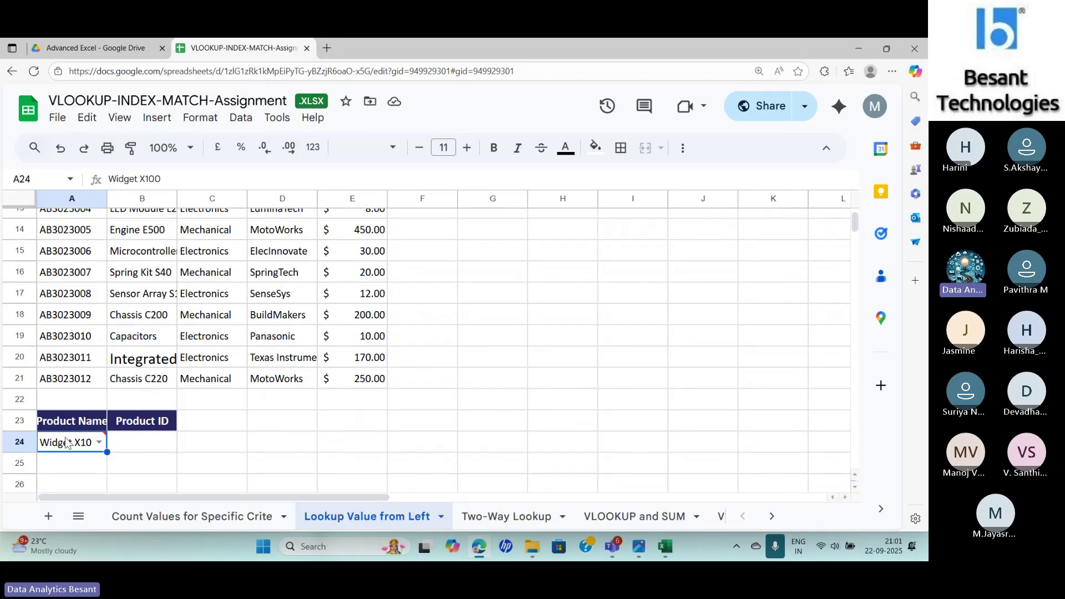
mouse_move(62, 445)
Review the Two-Way Lookup sheet's instructions, product table and Product Name, Manufacturer and Price (USD) lookup area in rows 22 and 23
click(496, 517)
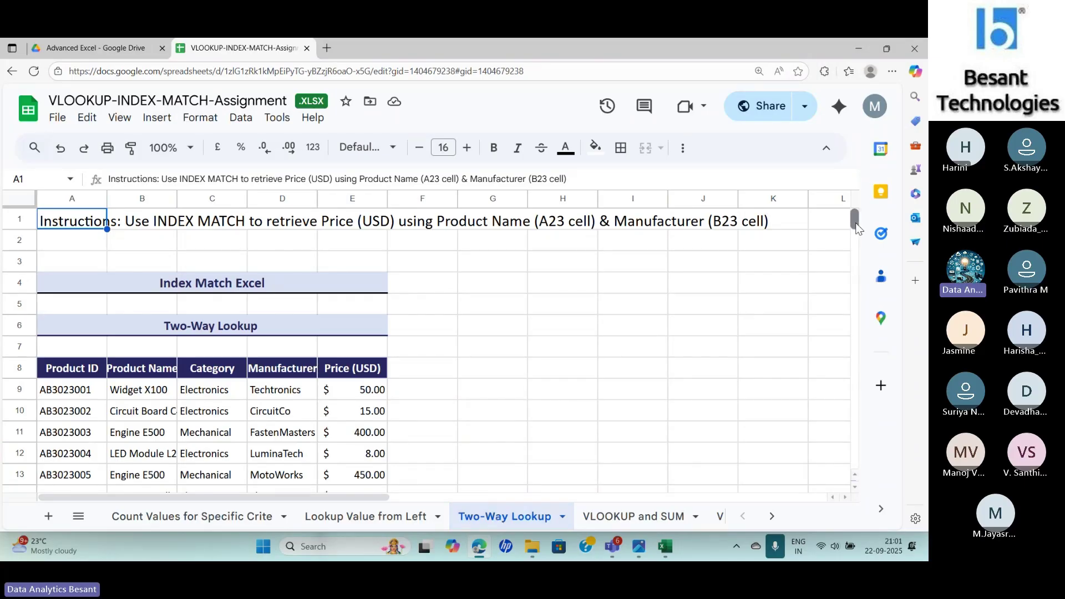
drag(856, 222, 855, 226)
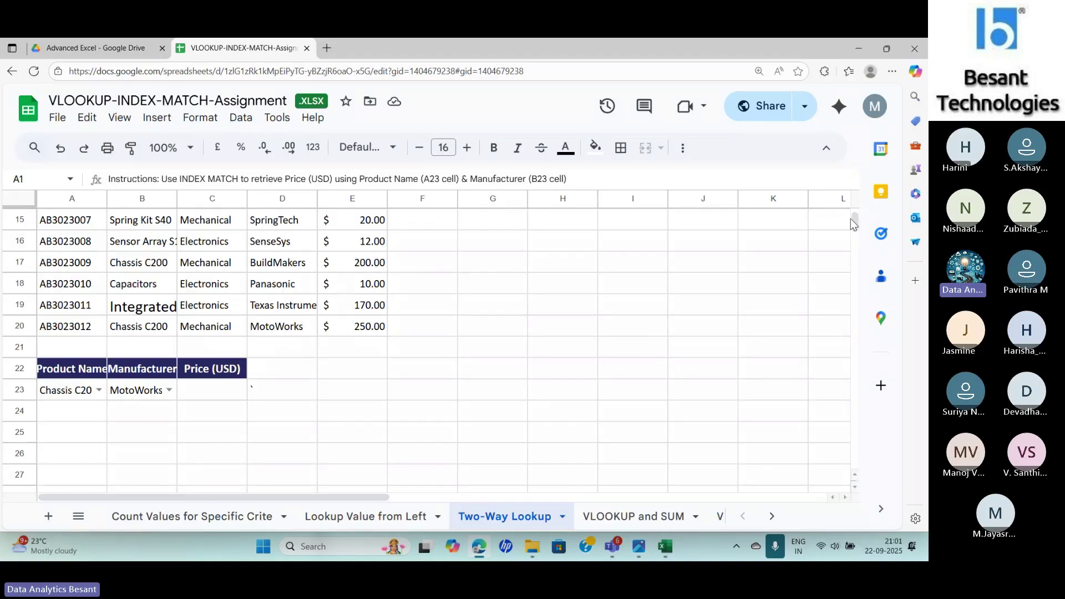
drag(855, 224, 855, 220)
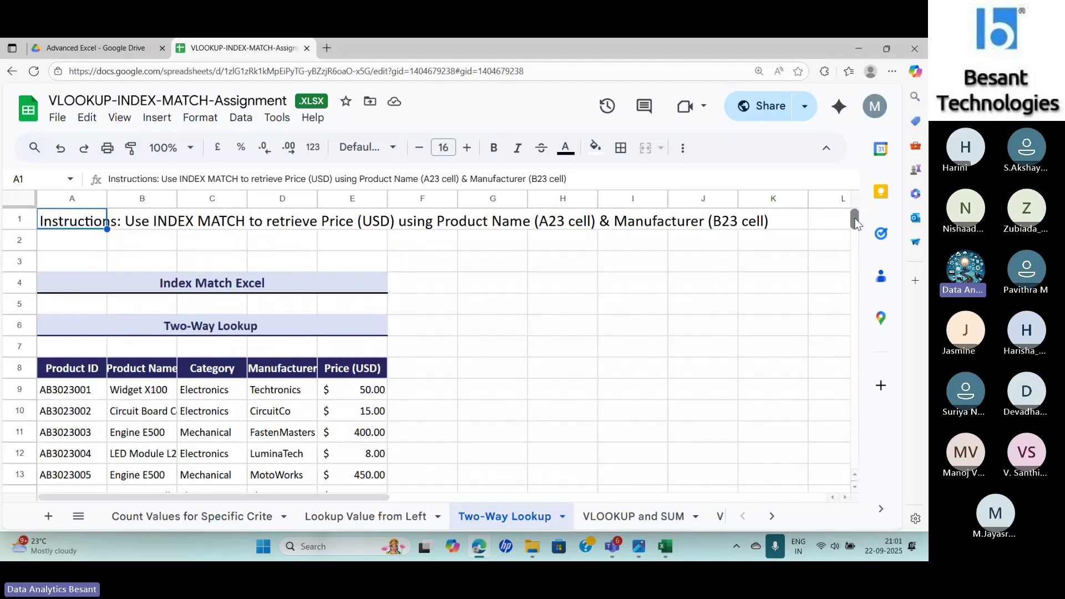
View the instructions and data on the VLOOKUP and SUM, VLOOKUP-Multiple Criteria and VLOOKUP Multiple Tables sheets in turn
click(616, 517)
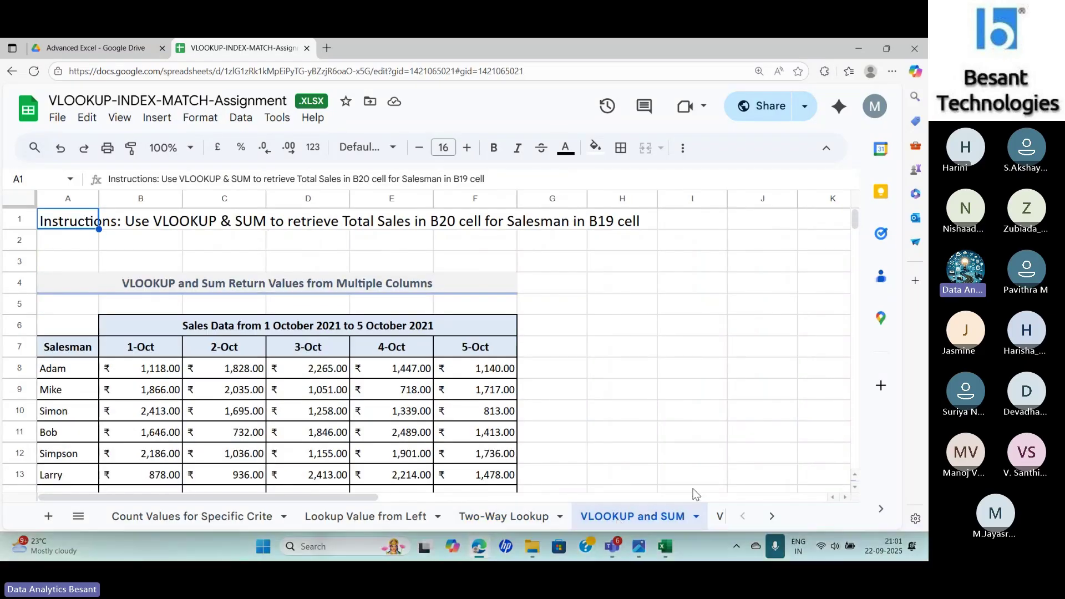
click(769, 517)
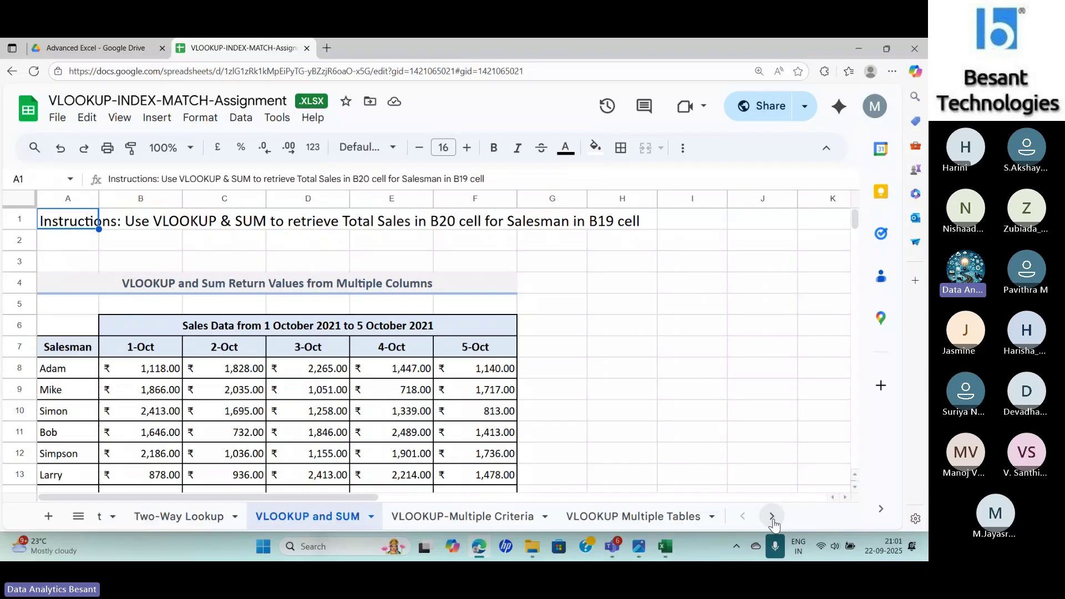
click(426, 524)
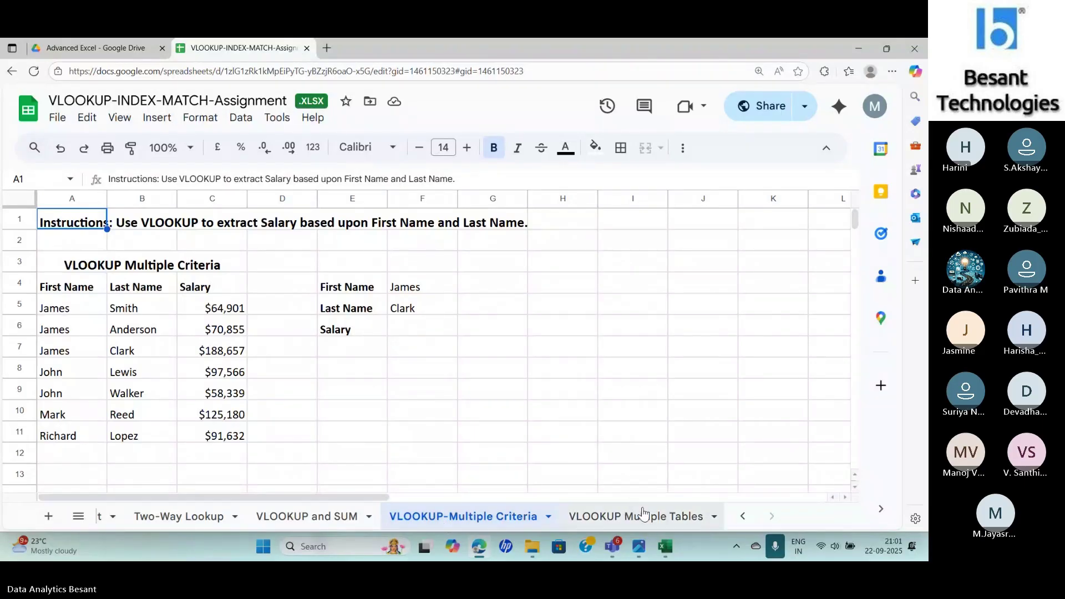
click(614, 517)
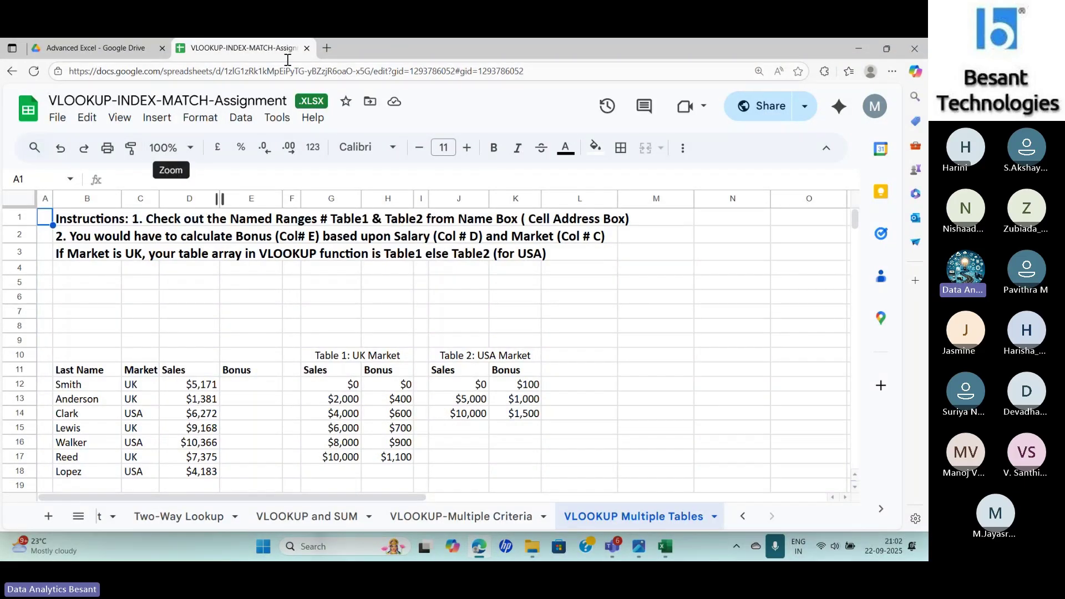
Close the VLOOKUP-INDEX-MATCH-Assignment spreadsheet and clear the file selection in the Advanced Excel folder in Google Drive
click(307, 47)
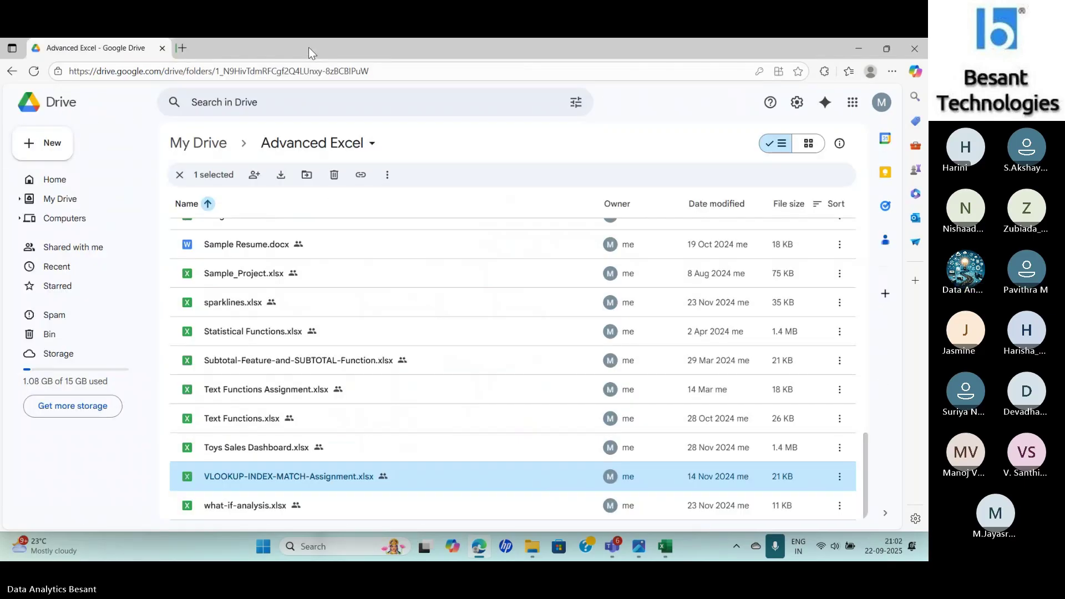
click(180, 176)
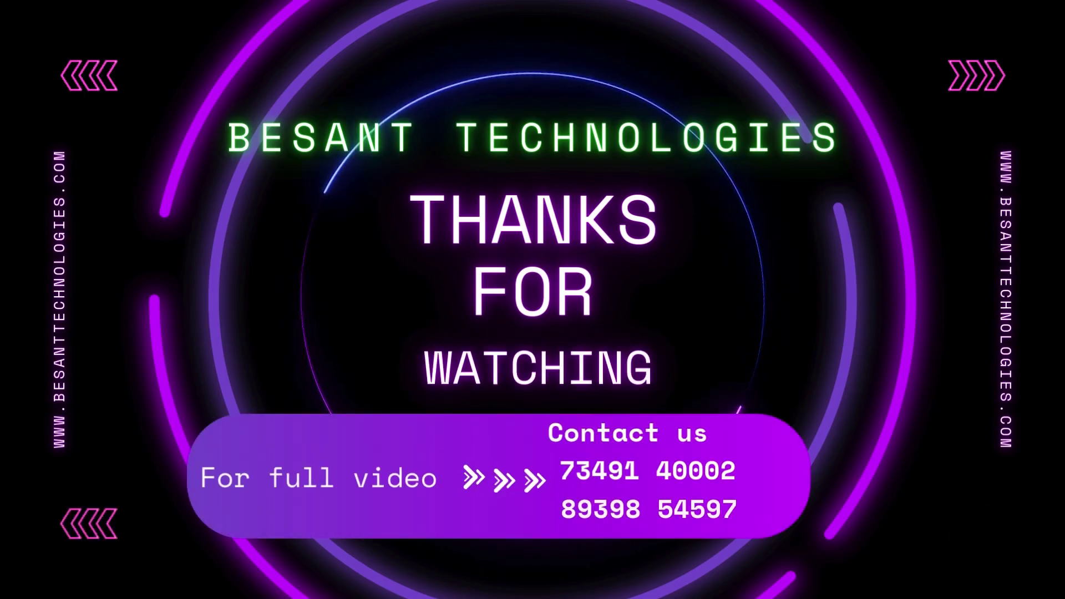